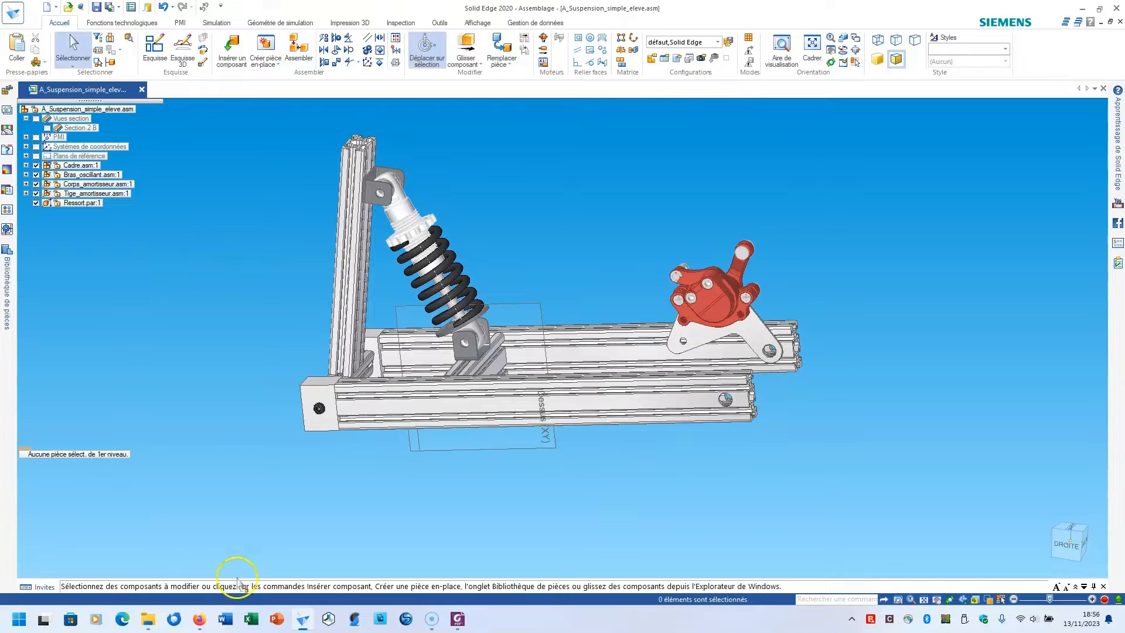
# Create a new part document from the ISO métrique - Pièce template.
pyautogui.moveTo(152, 625)
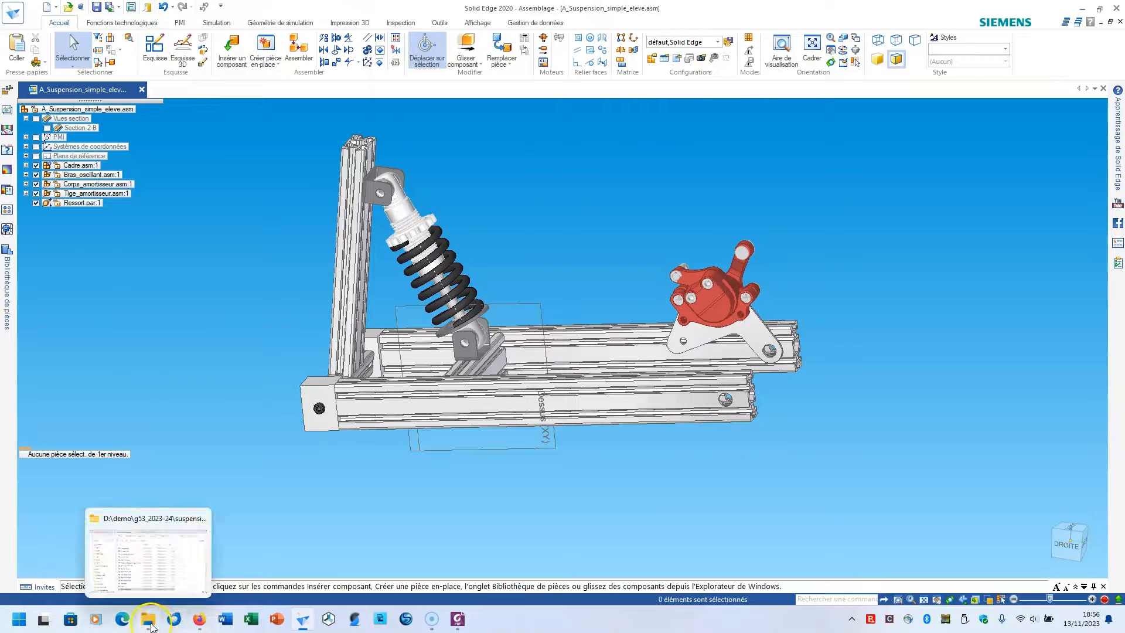
pyautogui.click(13, 11)
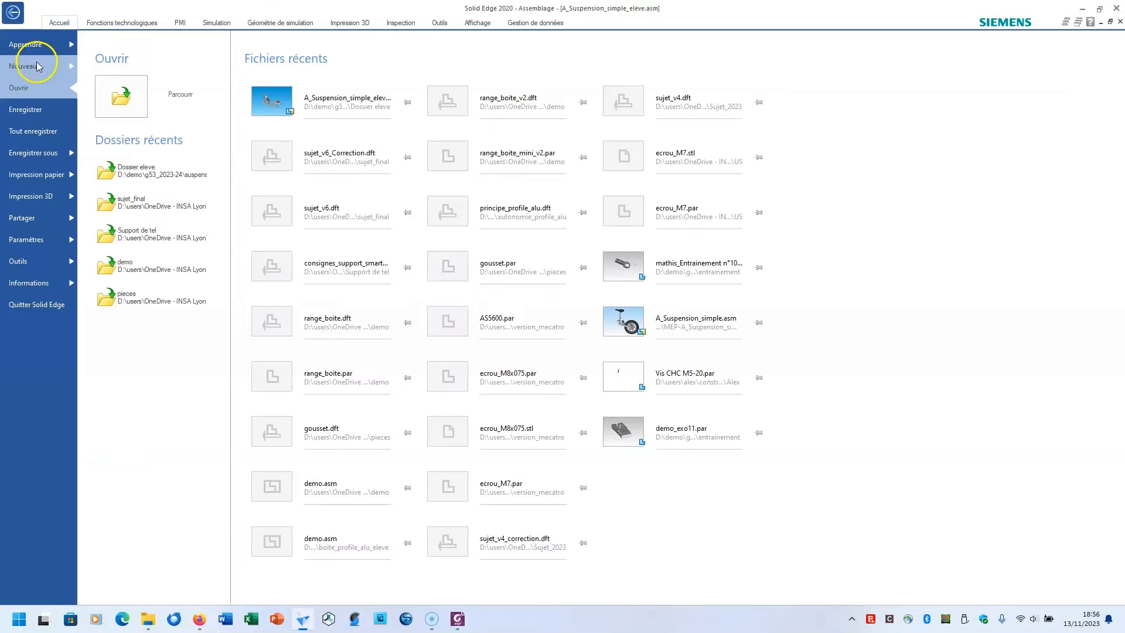
pyautogui.click(38, 72)
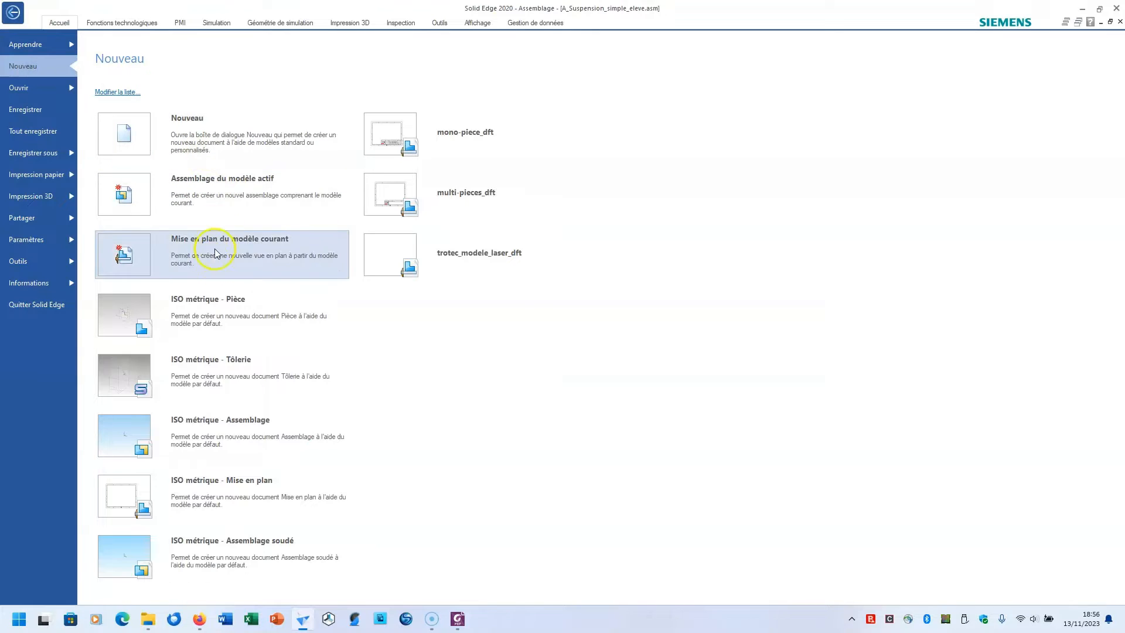
pyautogui.click(211, 307)
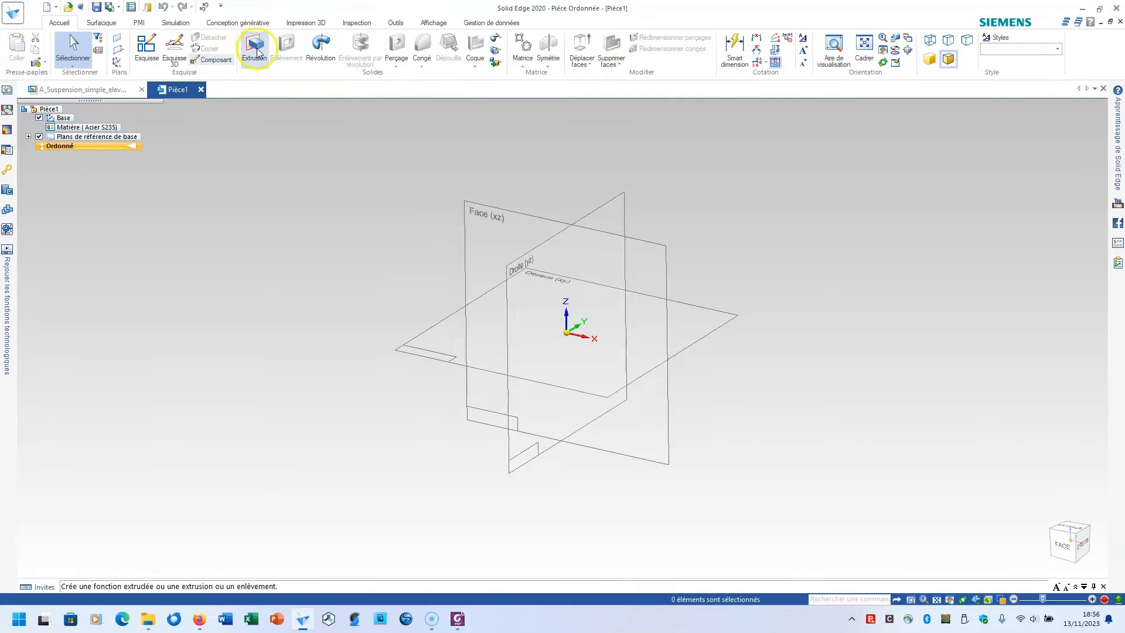
# Start an extrusion on the Face (xz) plane and sketch a circle about 43 mm in diameter centred on the origin.
pyautogui.click(254, 48)
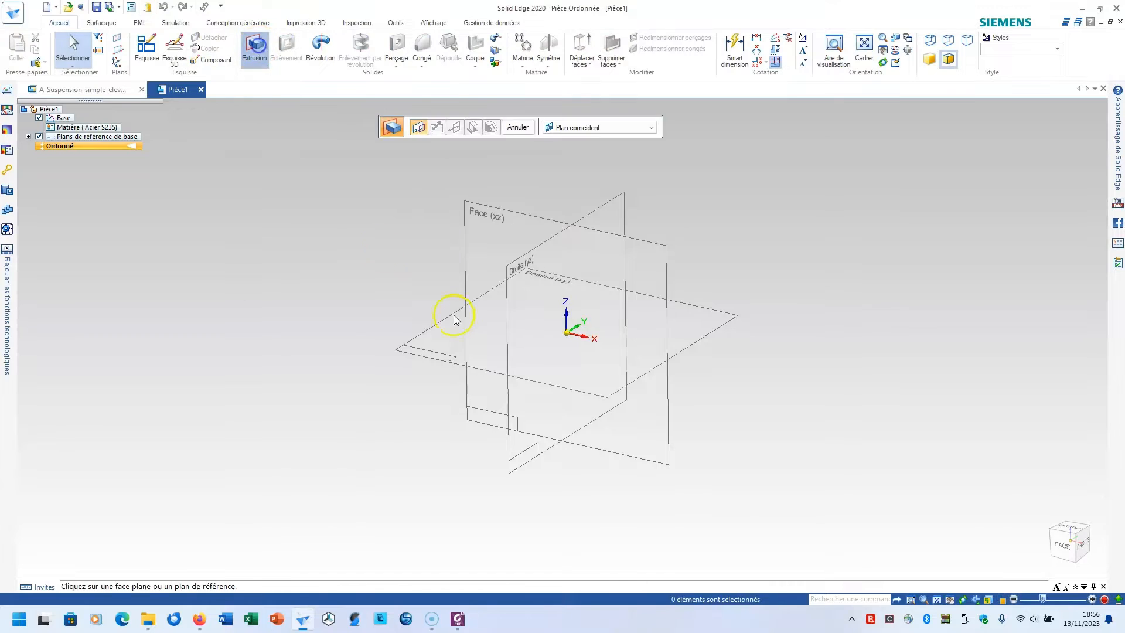
pyautogui.click(476, 264)
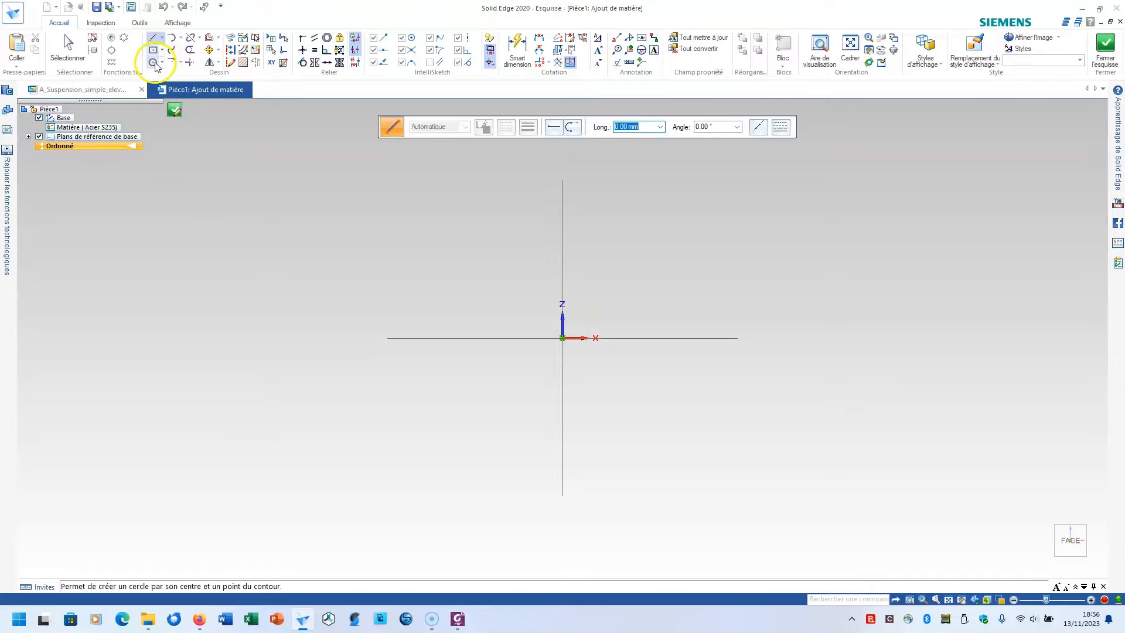
pyautogui.click(154, 62)
pyautogui.click(562, 338)
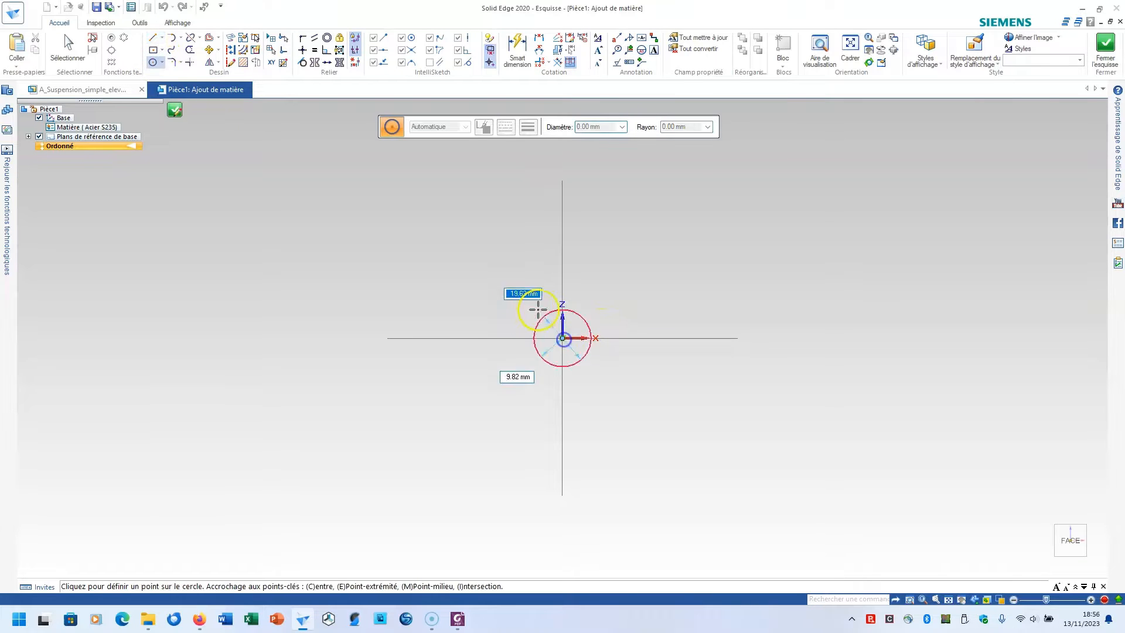
pyautogui.click(520, 289)
# Dimension the circle's diameter and set it to 12 mm.
pyautogui.click(518, 50)
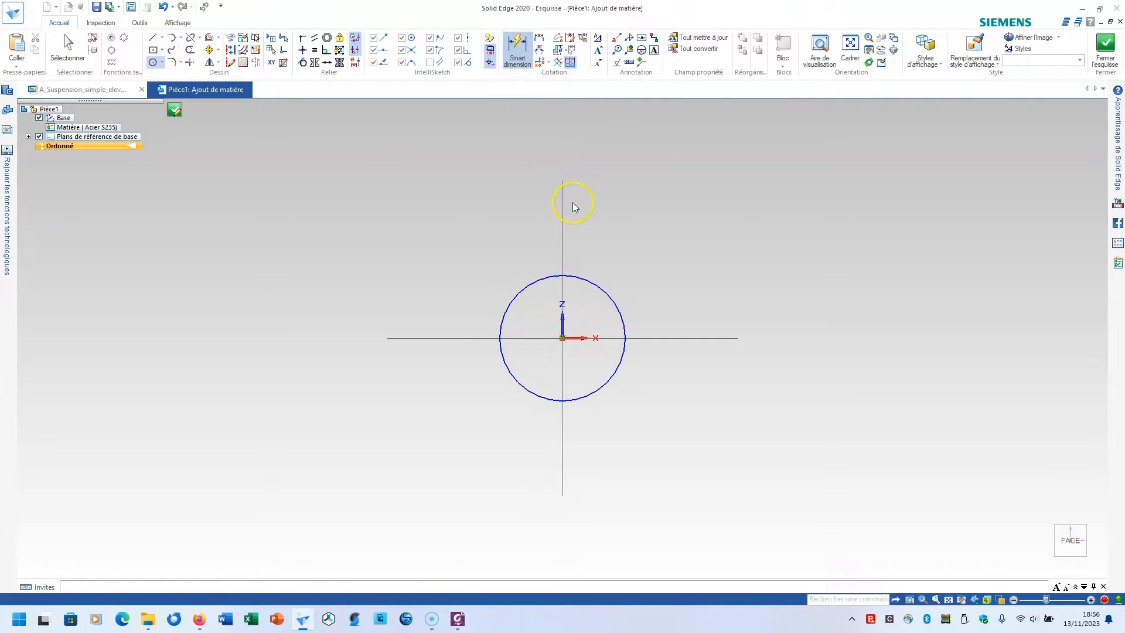
pyautogui.click(593, 282)
pyautogui.click(627, 264)
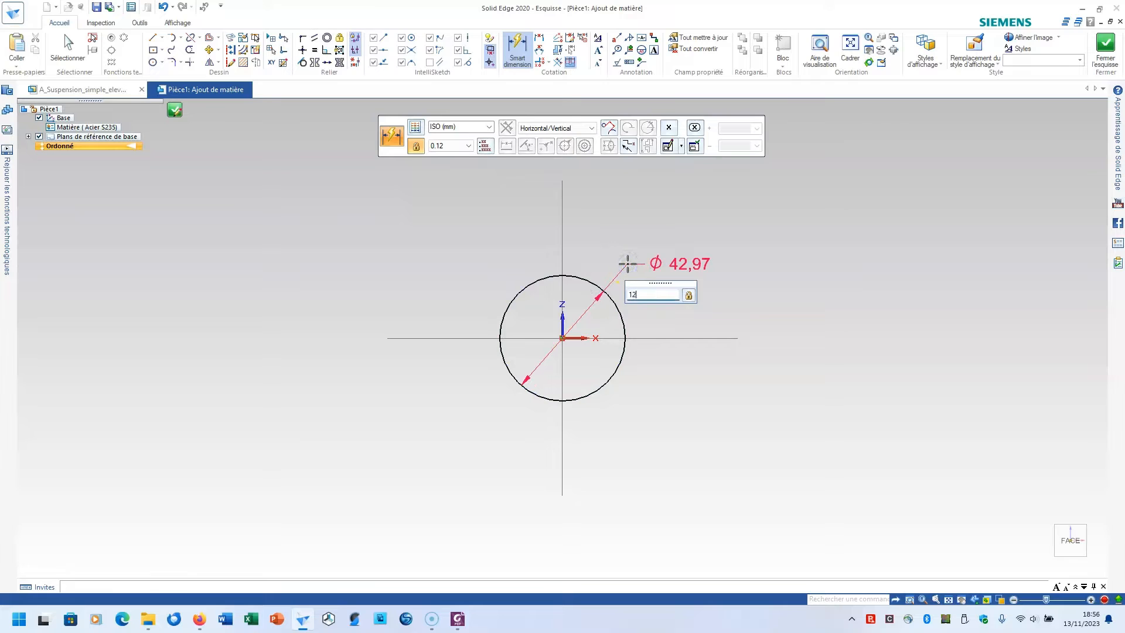
pyautogui.write('12')
pyautogui.press('Return')
# Close the sketch and extrude the circle 170 mm along the positive Y direction.
pyautogui.click(1105, 45)
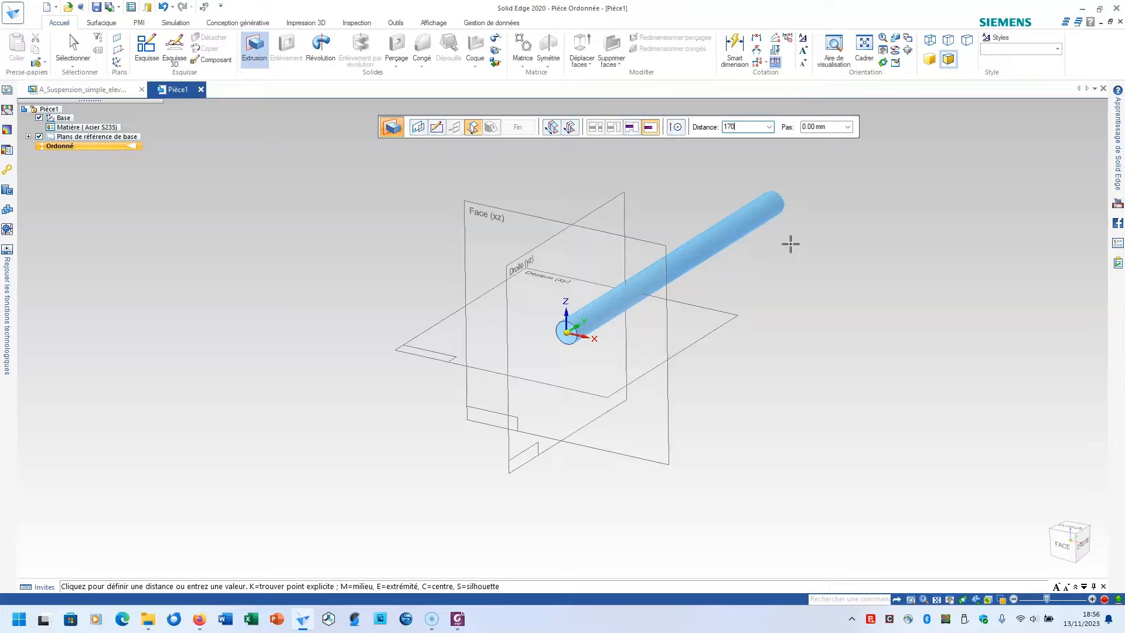
pyautogui.press('Return')
pyautogui.click(810, 233)
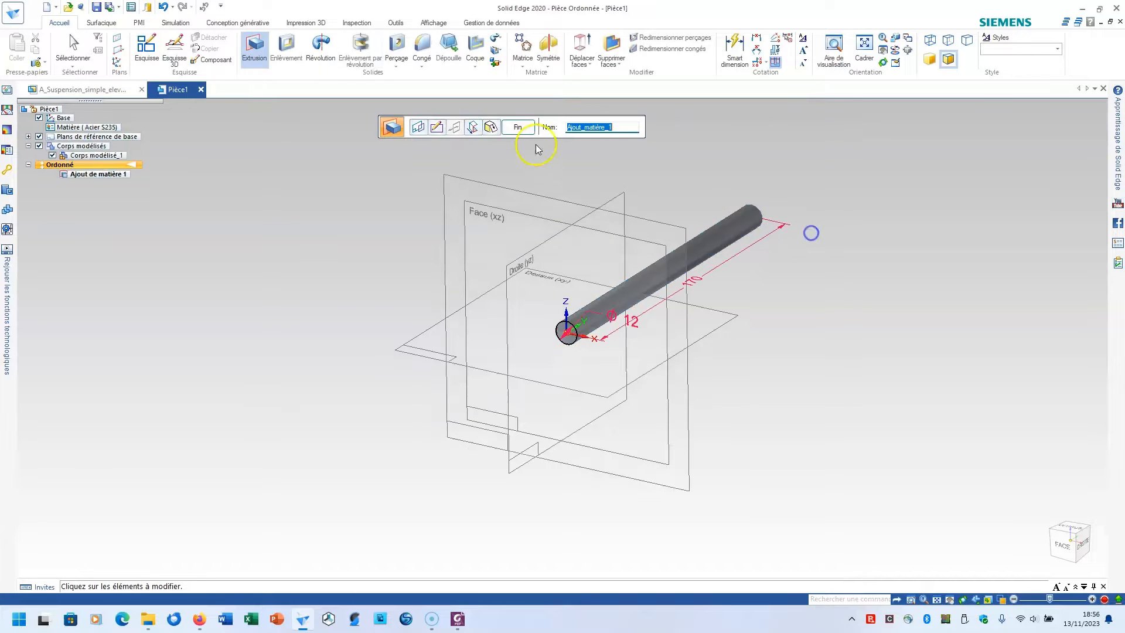
# Start an ISO Metric standard thread on the rod's cylinder, offset from the end at the origin.
pyautogui.click(397, 63)
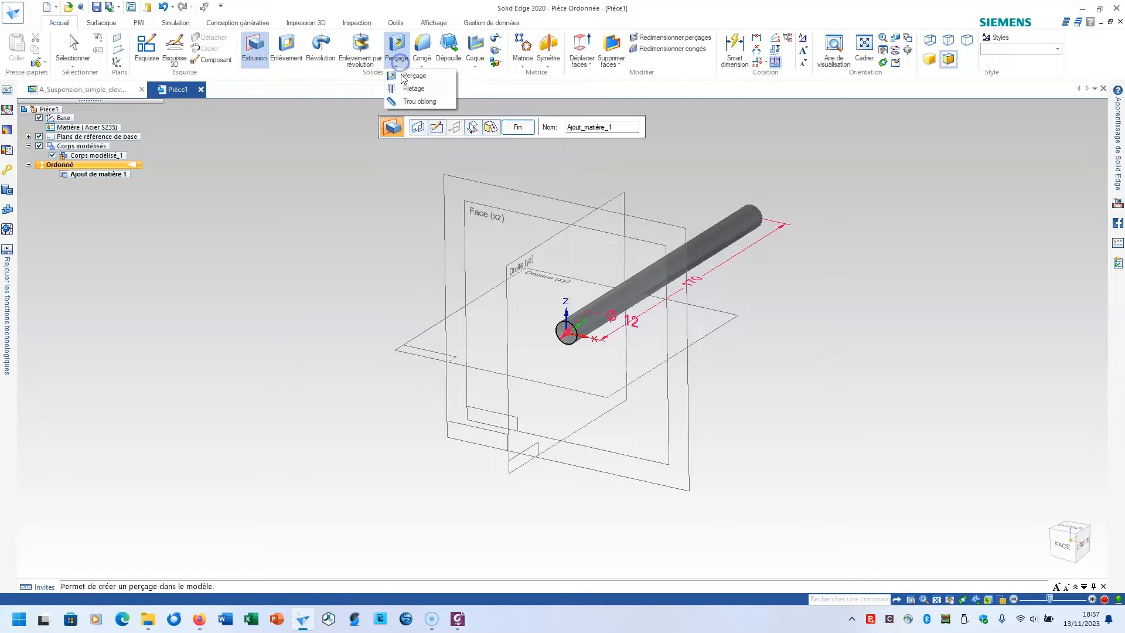
pyautogui.click(410, 88)
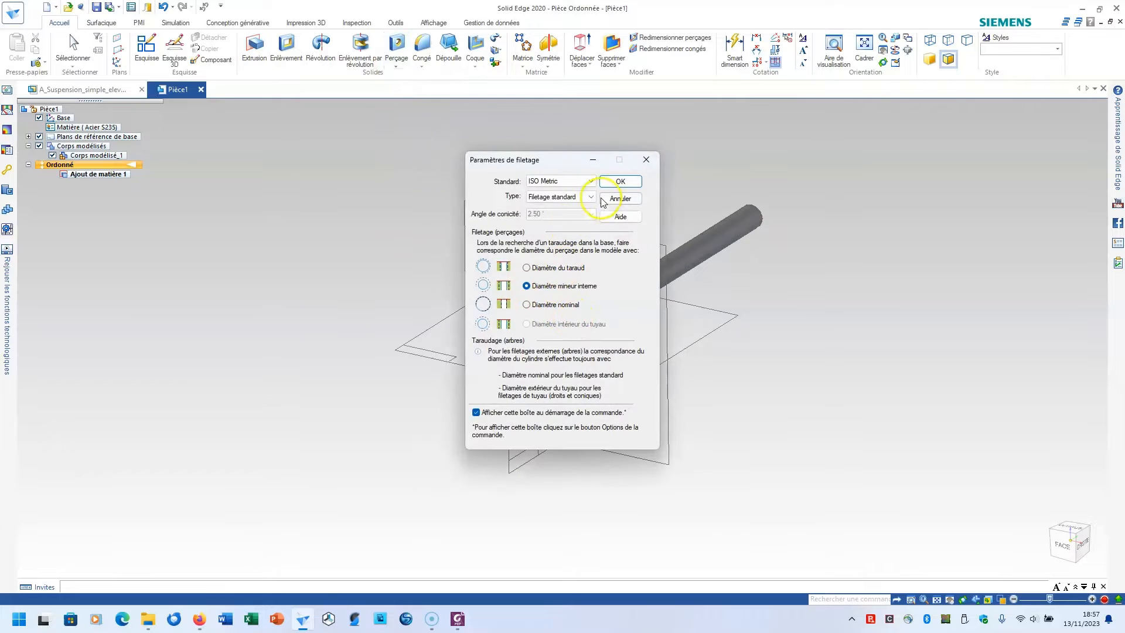
pyautogui.click(617, 182)
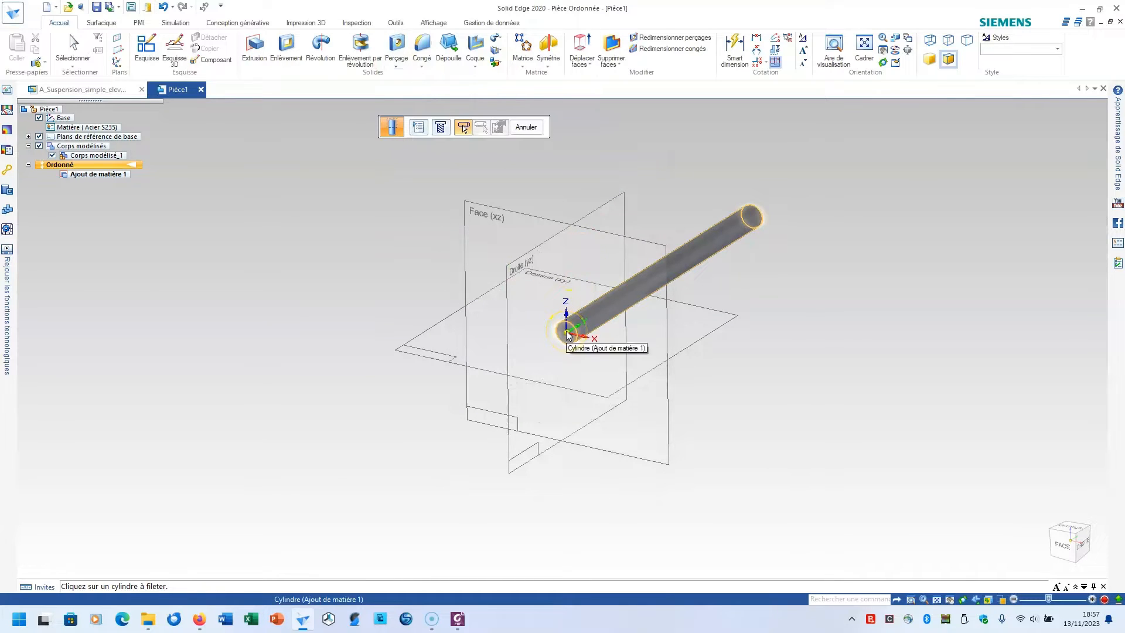
pyautogui.click(568, 335)
pyautogui.click(482, 129)
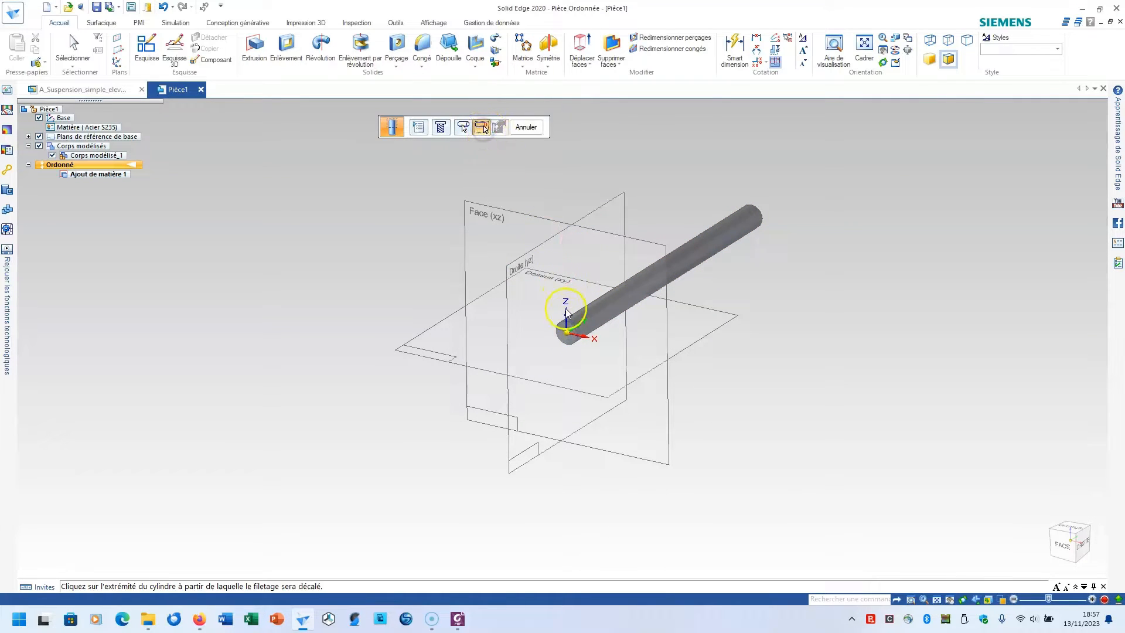
pyautogui.click(572, 330)
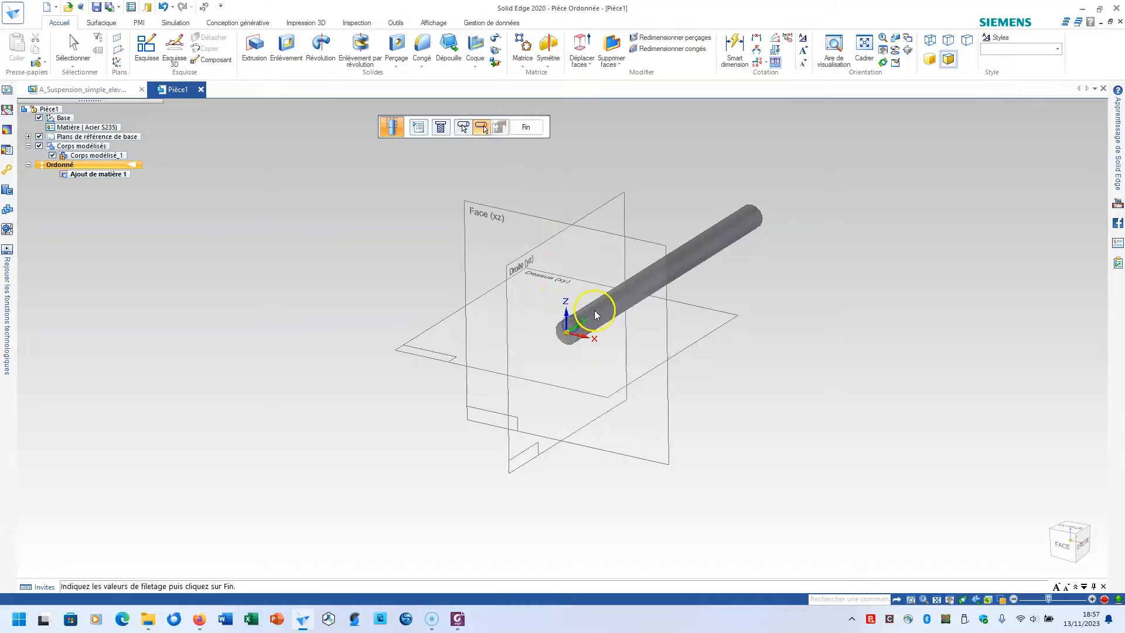
pyautogui.click(537, 130)
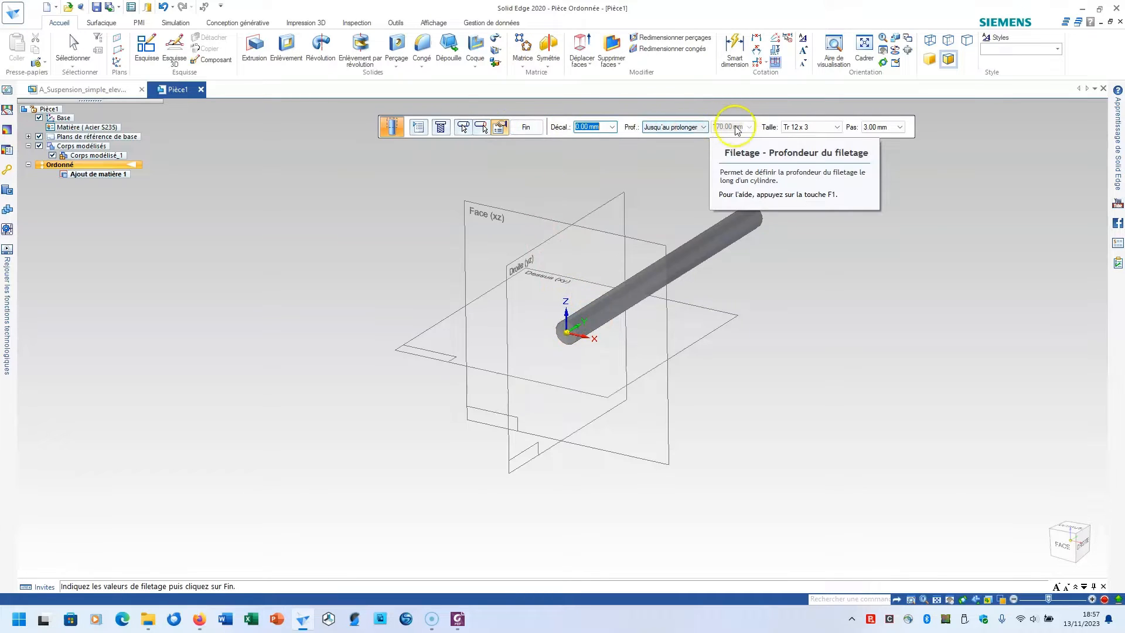
# Give the thread at the origin end a finite length (Longueur finie) and size M12, and create it.
pyautogui.click(676, 128)
pyautogui.click(681, 136)
pyautogui.click(804, 127)
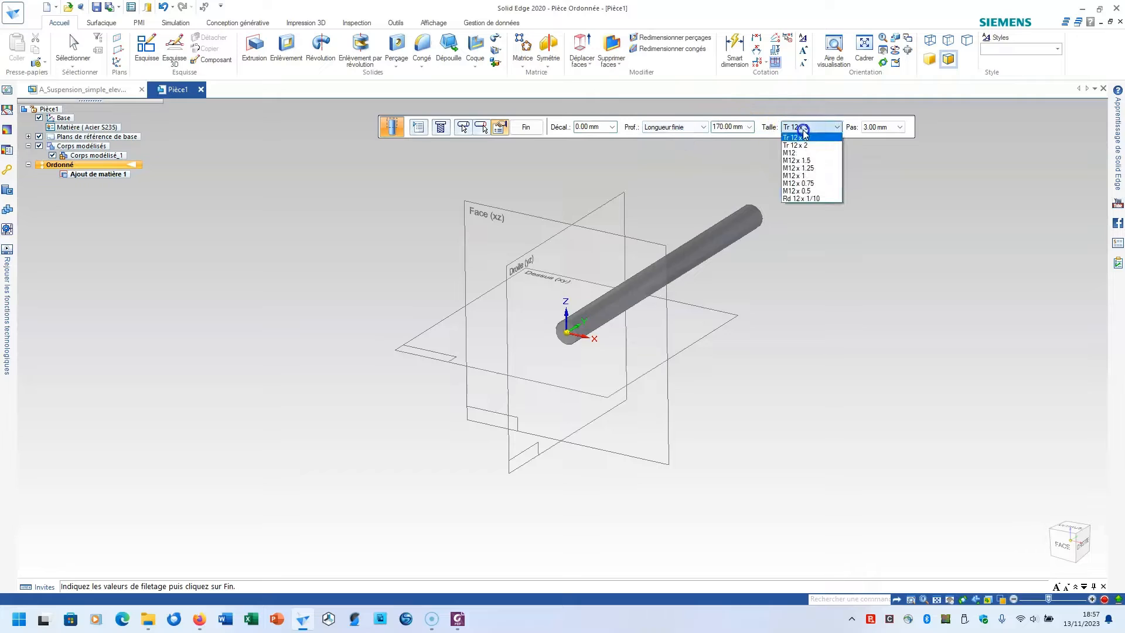
pyautogui.click(803, 153)
pyautogui.click(731, 127)
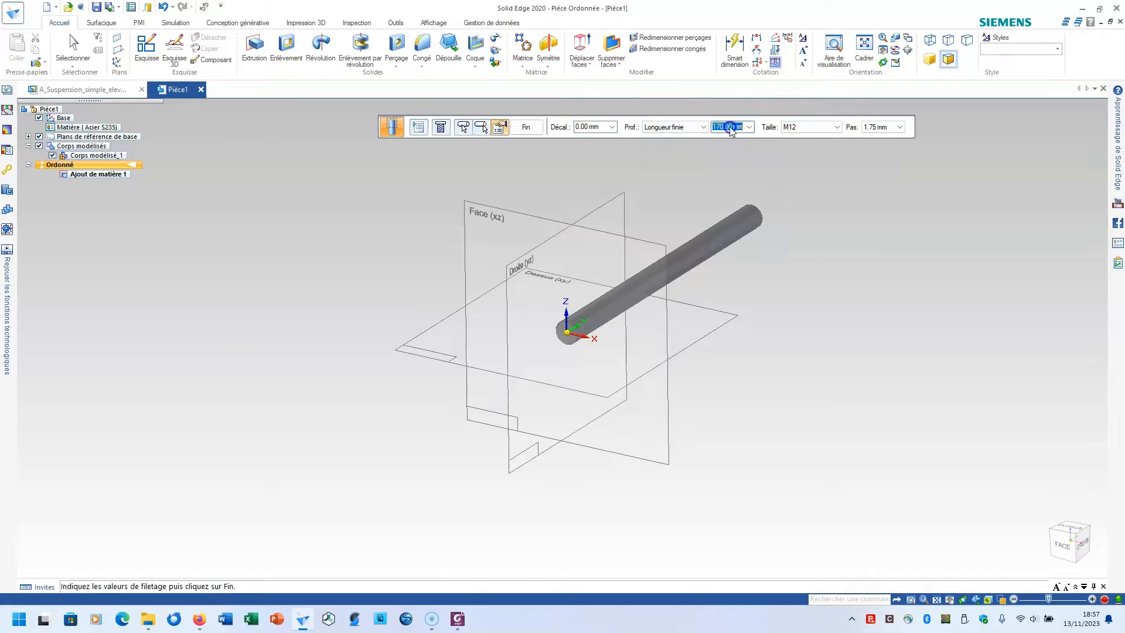
pyautogui.press('Return')
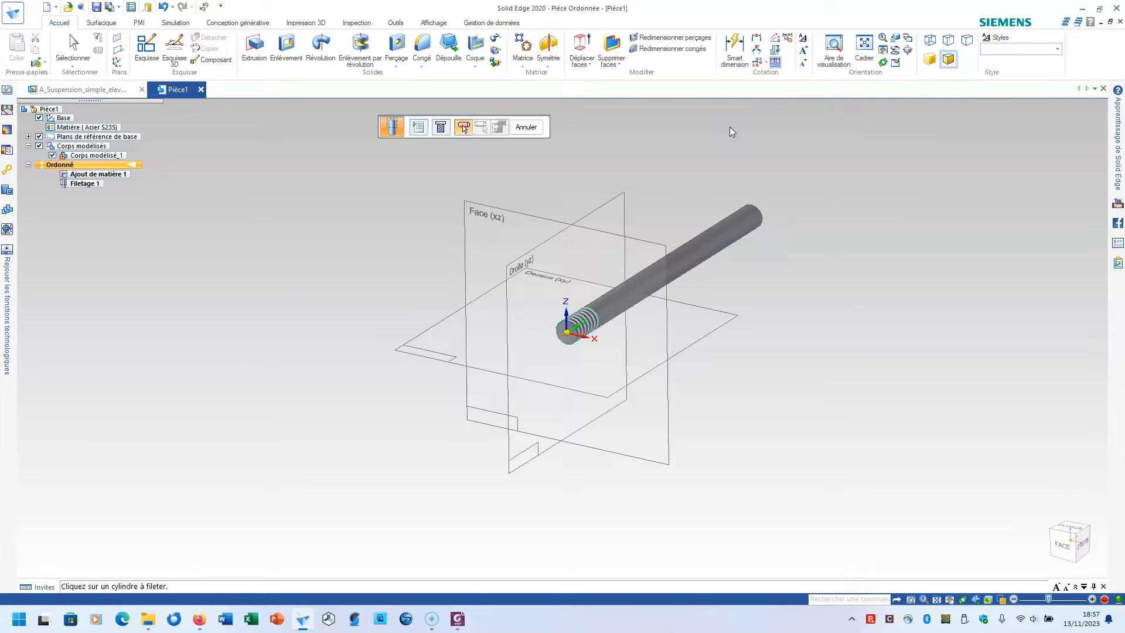
pyautogui.click(519, 125)
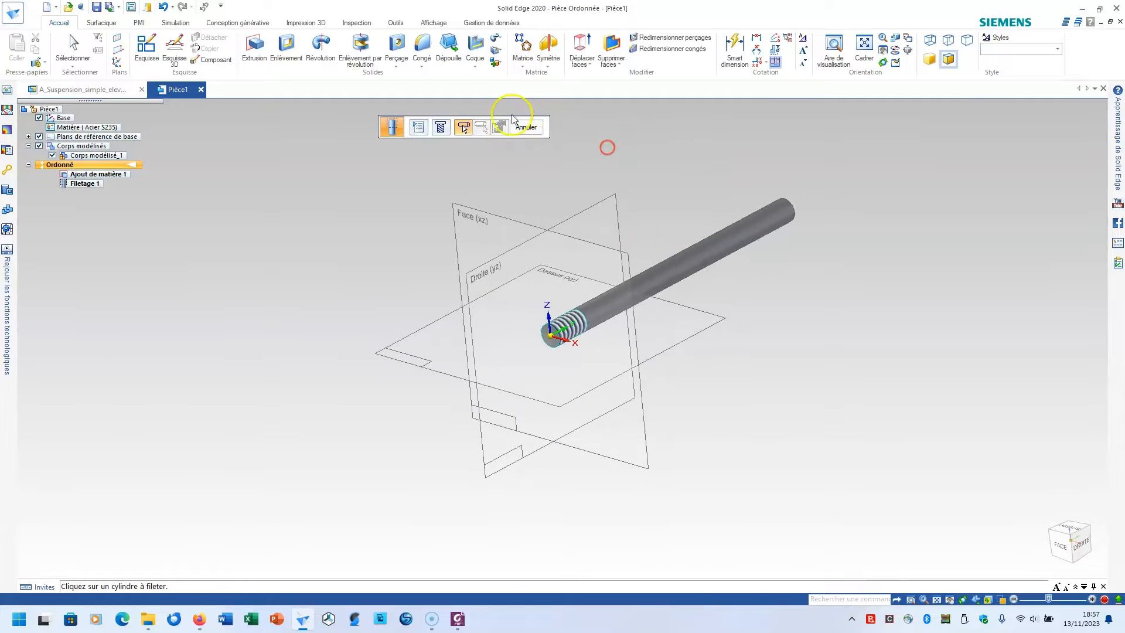
# Start a second ISO Metric standard thread on the unthreaded part of the rod, measured from its far end.
pyautogui.click(403, 68)
pyautogui.click(406, 88)
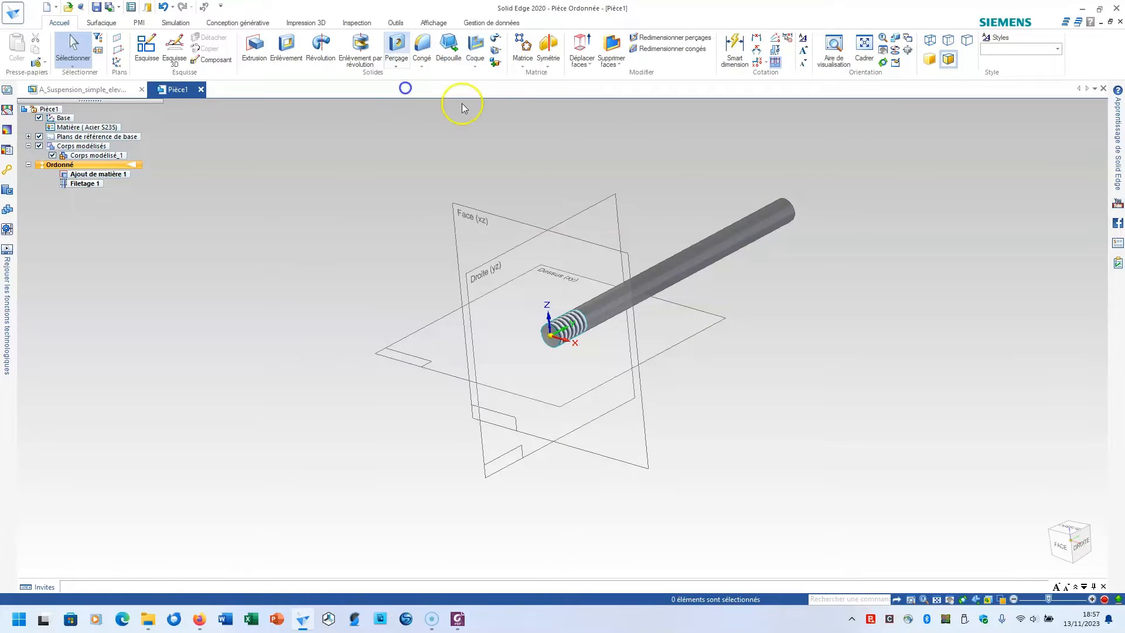
pyautogui.click(620, 182)
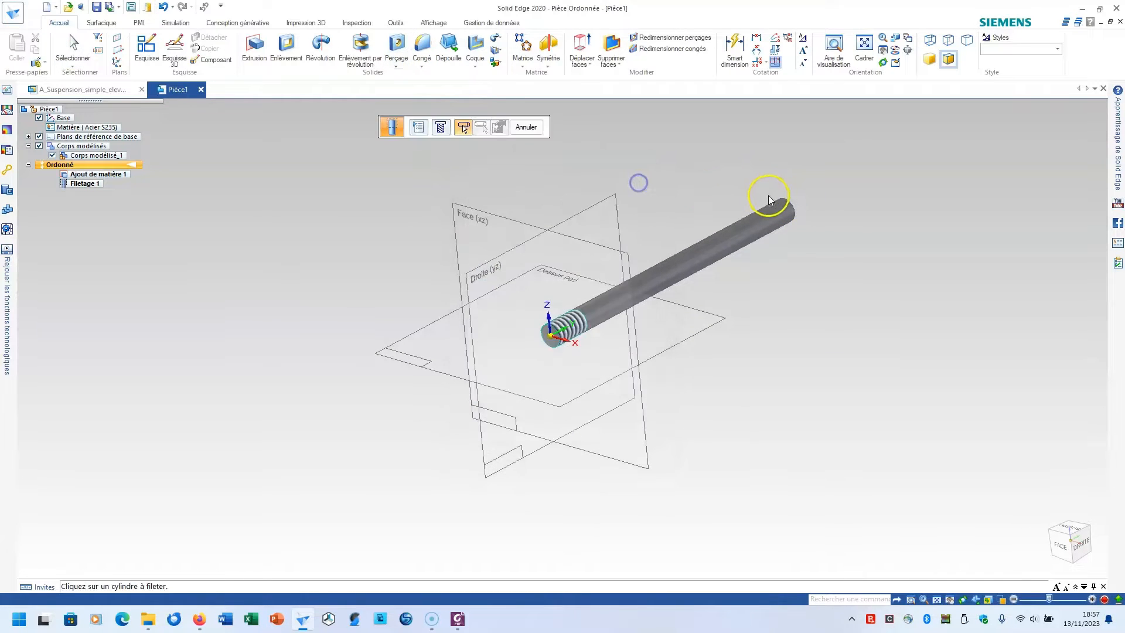
pyautogui.click(771, 205)
pyautogui.click(788, 204)
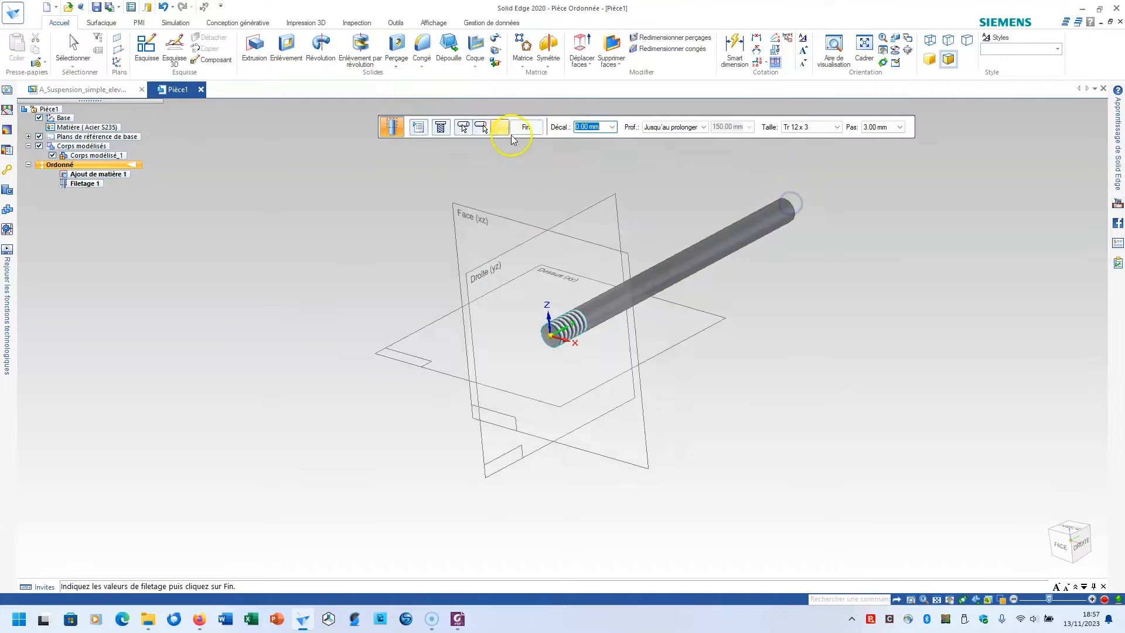
# Give the far-end thread a finite length (Longueur finie) and size M12, and create it.
pyautogui.click(682, 127)
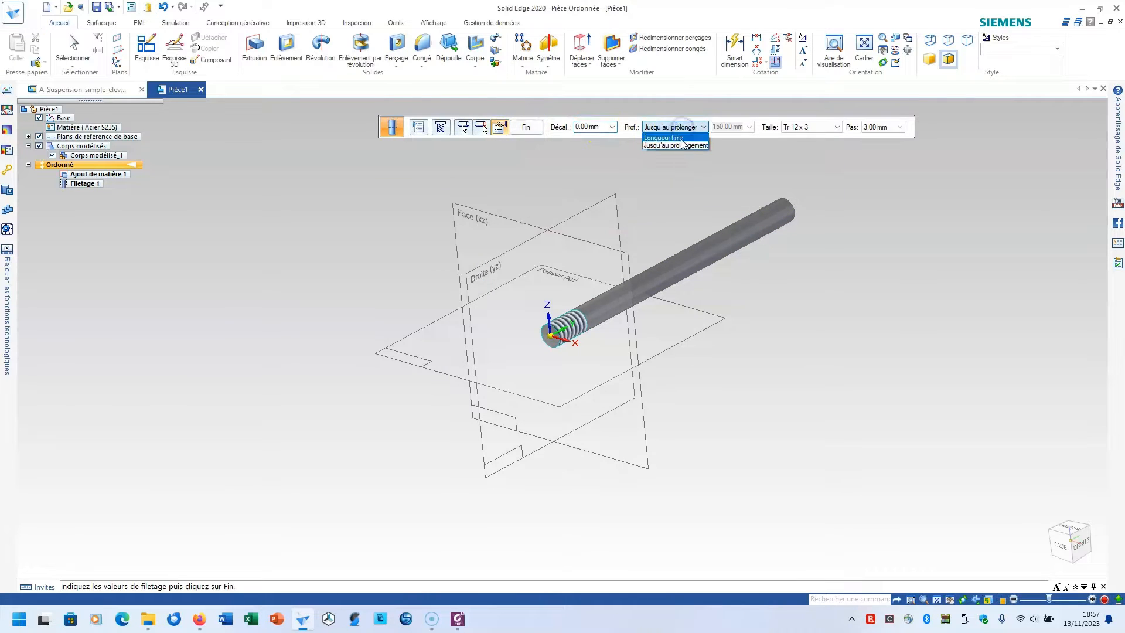
pyautogui.click(665, 138)
pyautogui.click(807, 127)
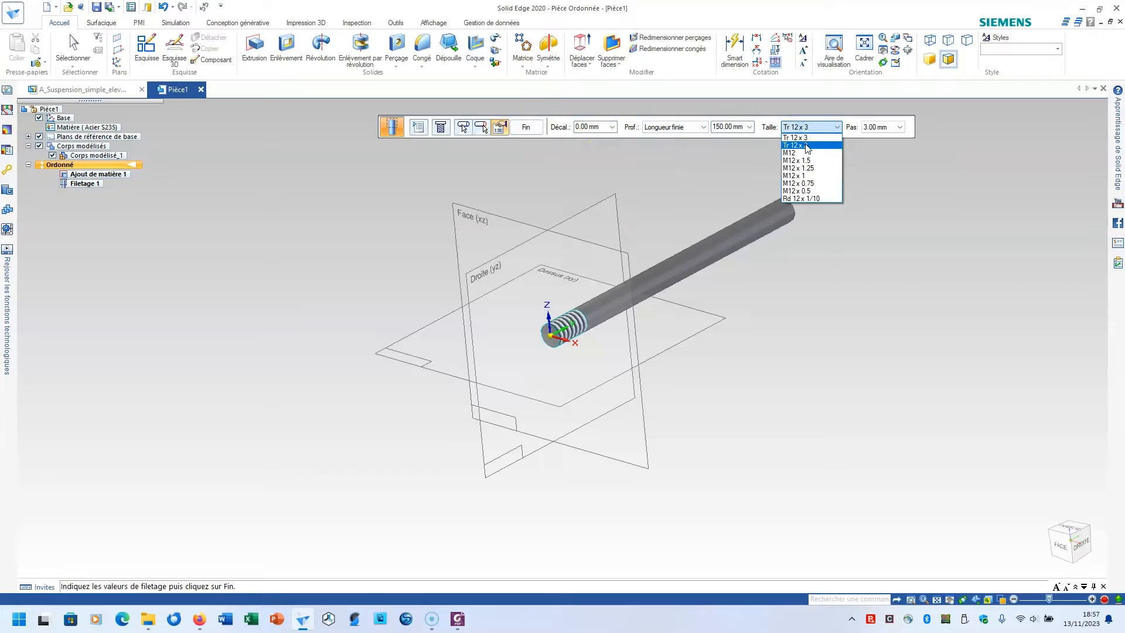
pyautogui.click(804, 152)
pyautogui.click(534, 130)
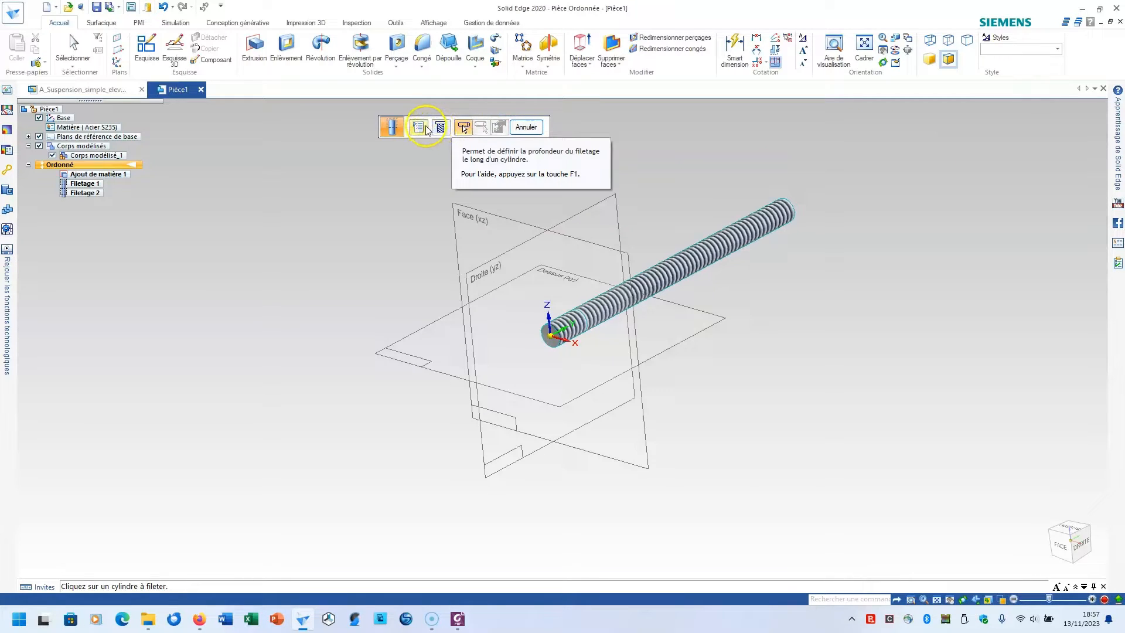
pyautogui.press('Escape')
# Edit the definition of the second thread and set its finite depth to 20 mm.
pyautogui.click(82, 193)
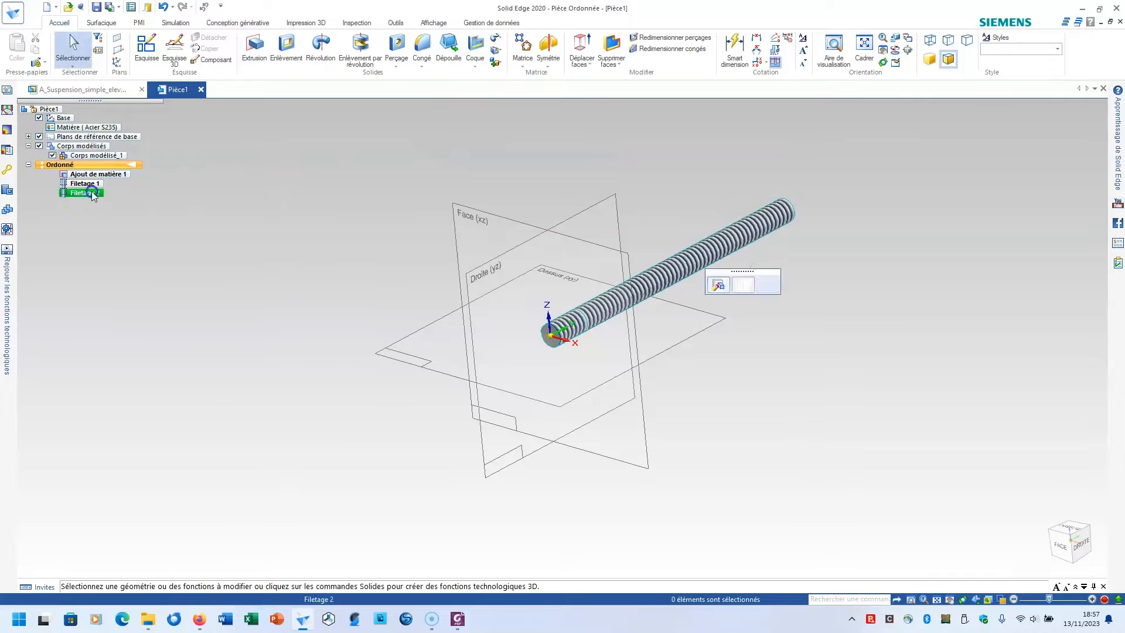
pyautogui.click(710, 284)
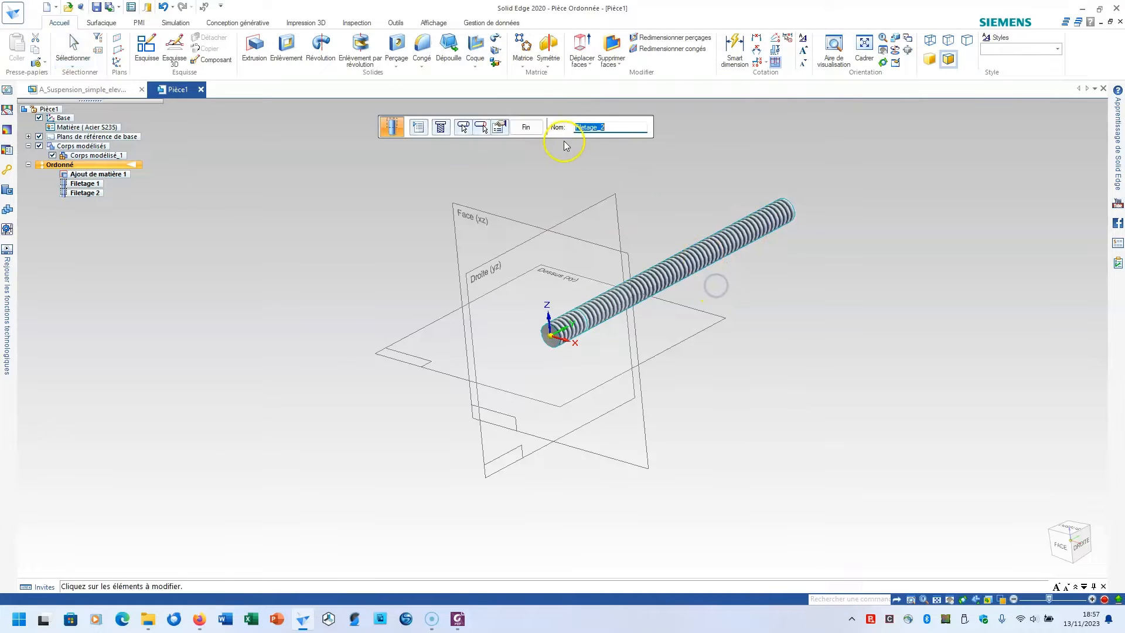
pyautogui.click(496, 129)
pyautogui.click(682, 127)
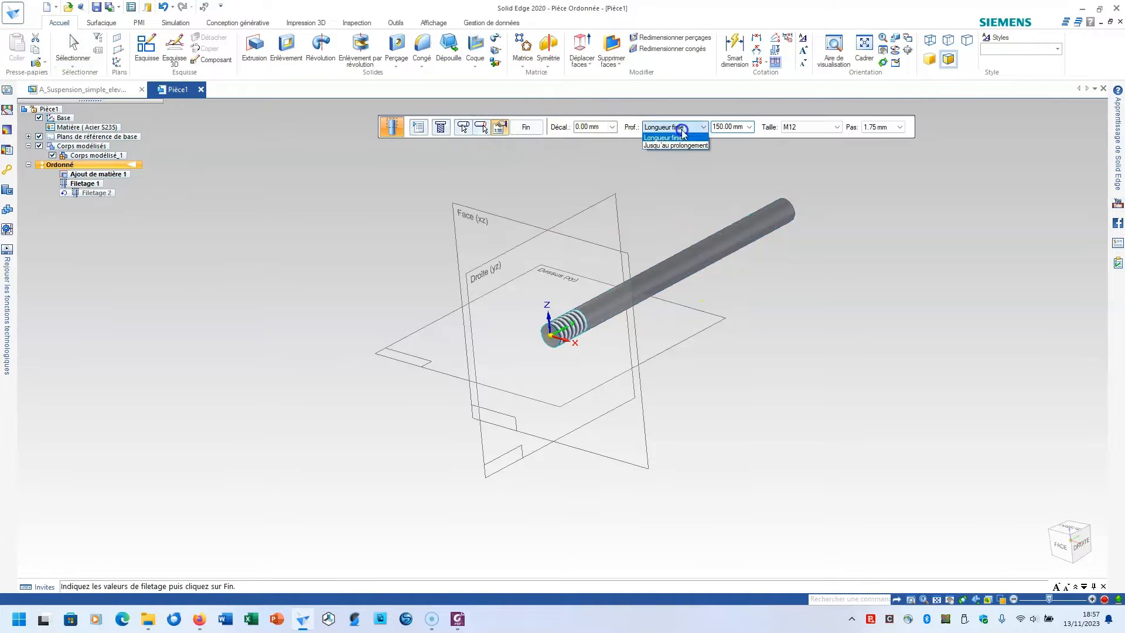
pyautogui.click(682, 137)
pyautogui.click(731, 128)
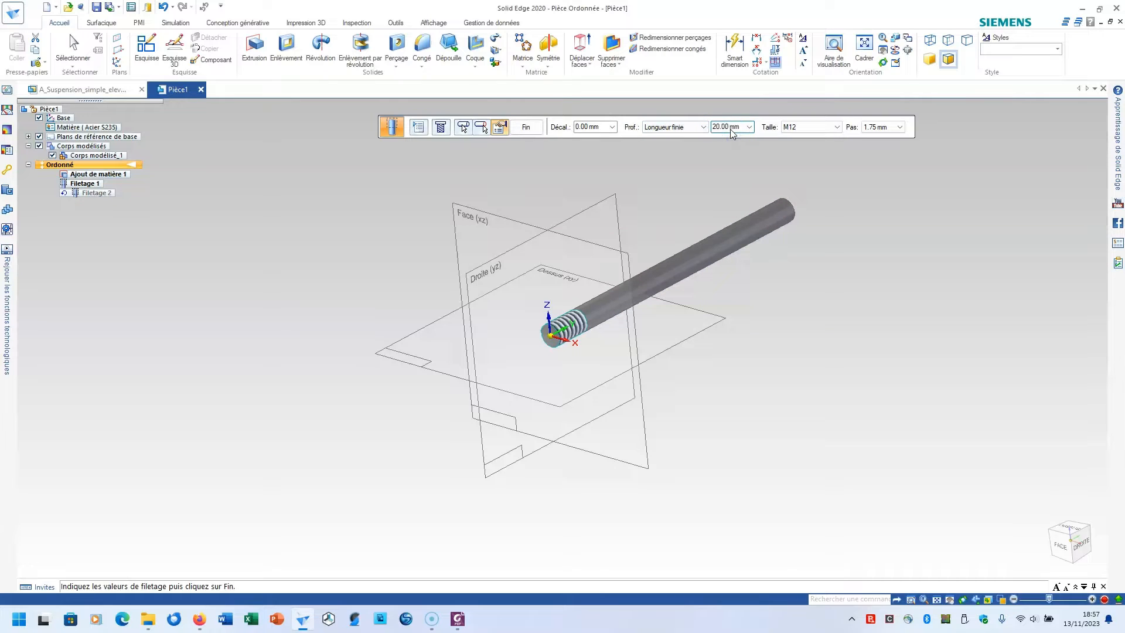
pyautogui.press('Return')
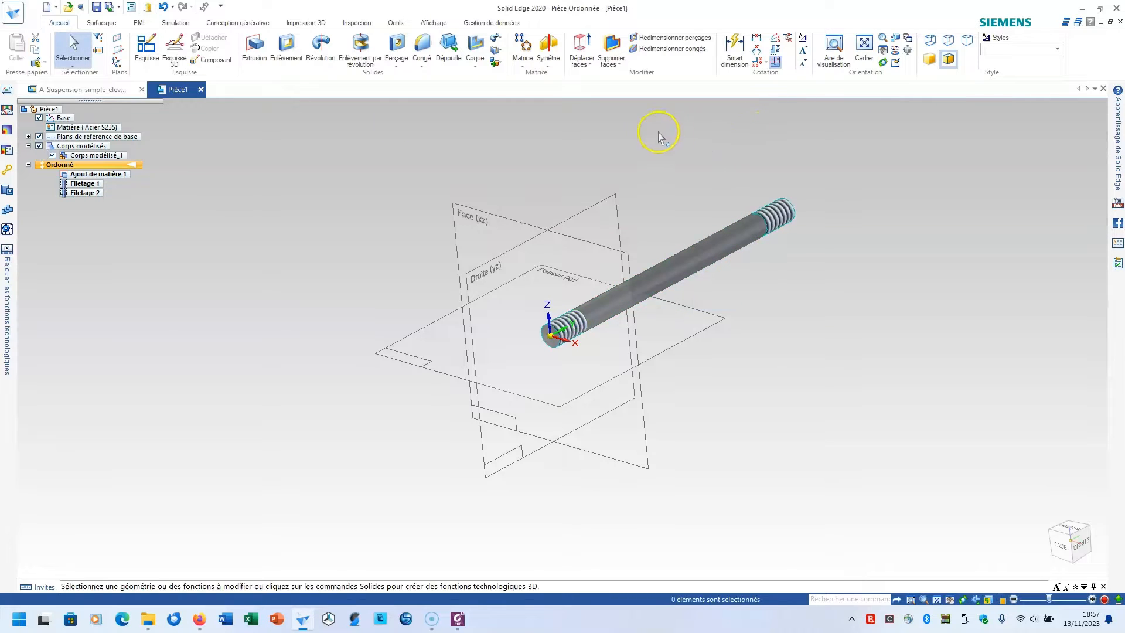
# Chamfer the circular edges at both ends of the rod with a 2 mm setback.
pyautogui.click(422, 67)
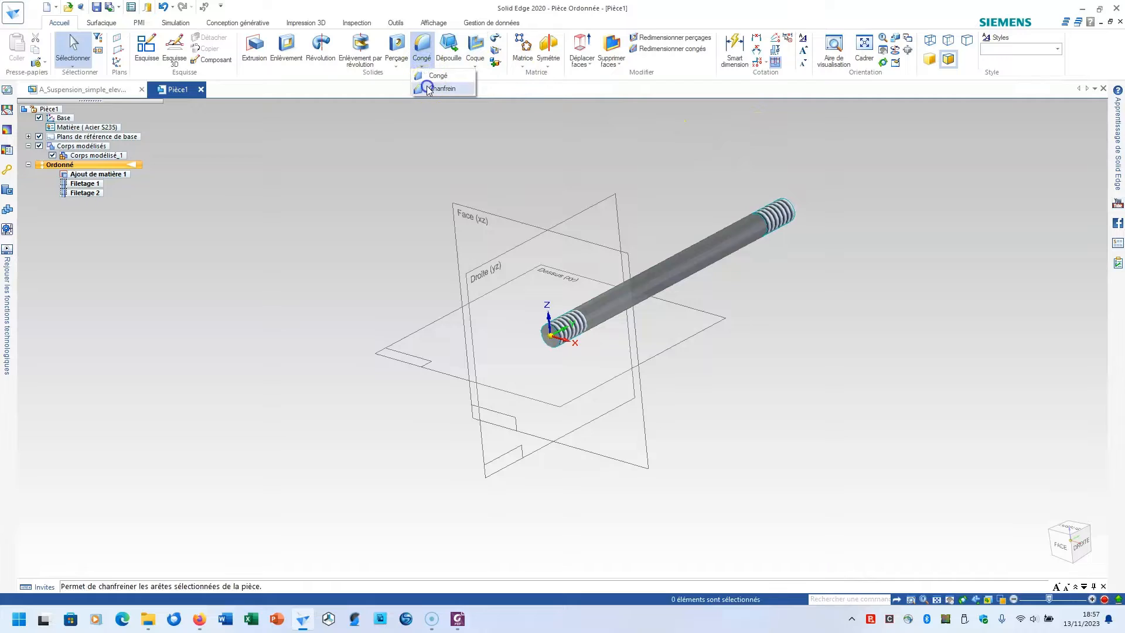
pyautogui.click(428, 89)
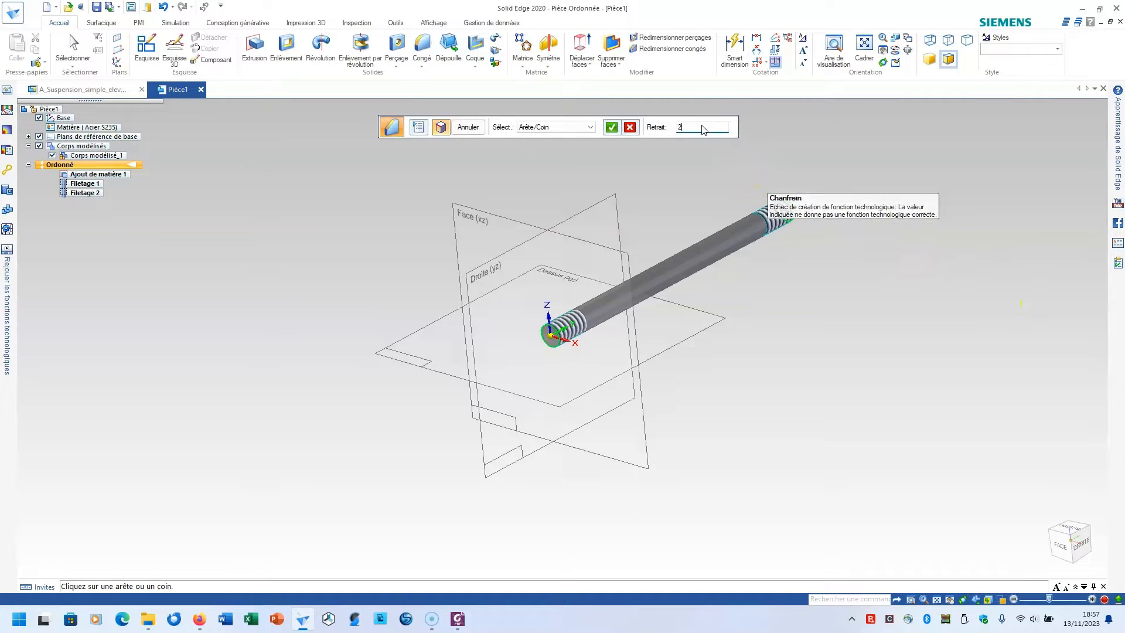
pyautogui.press('Return')
pyautogui.click(479, 127)
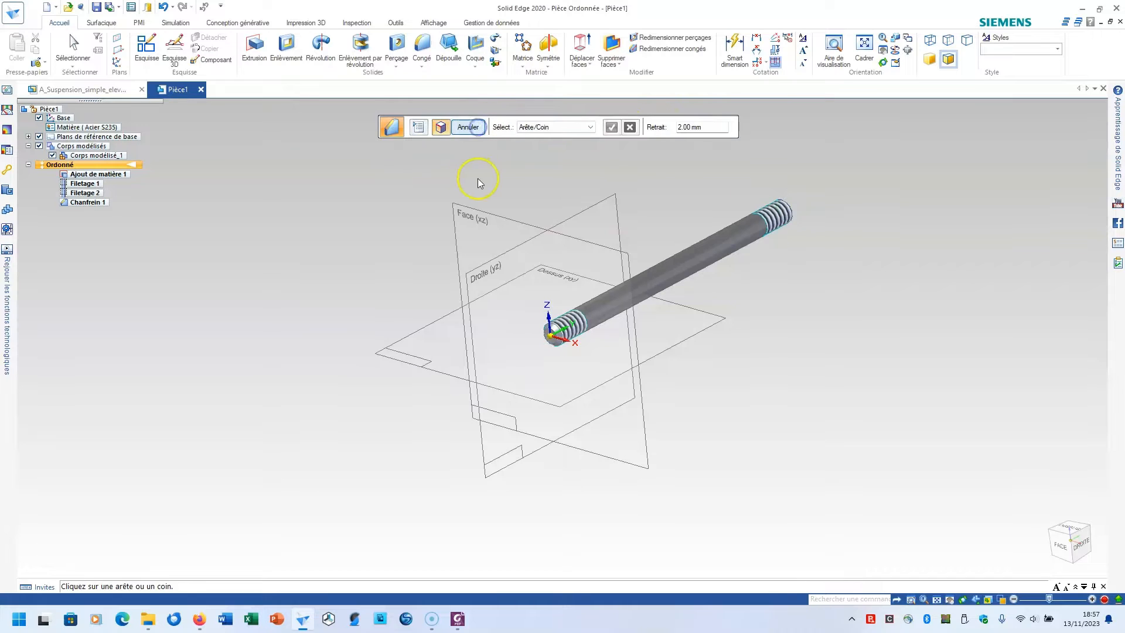
# Save the threaded rod as axe_roue in the Dossier eleve folder.
pyautogui.click(97, 7)
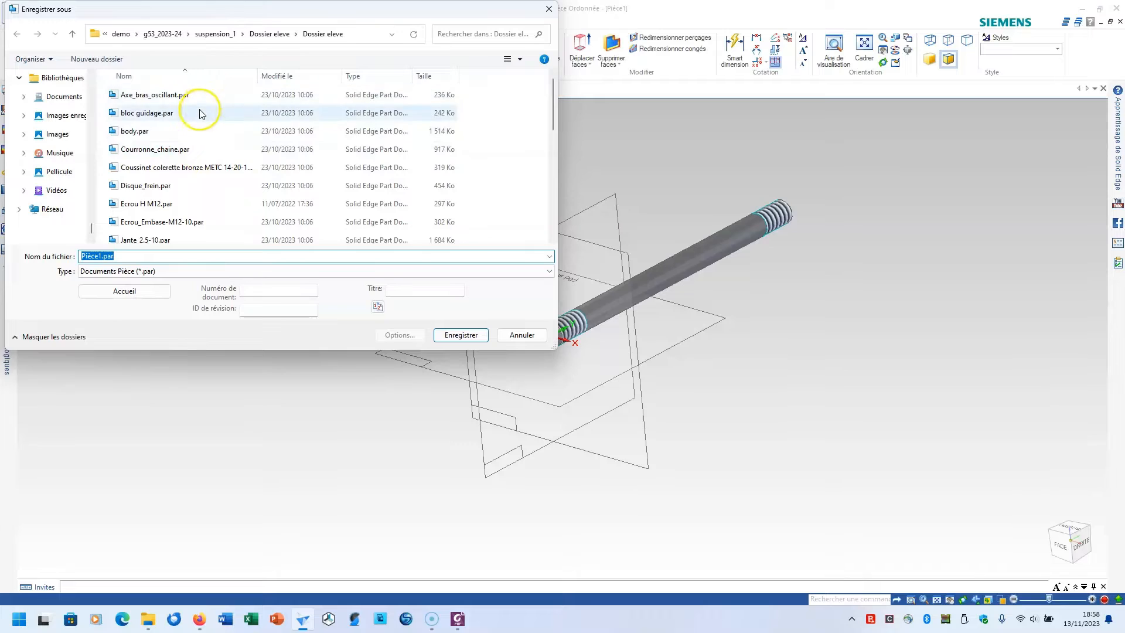
pyautogui.write('axe')
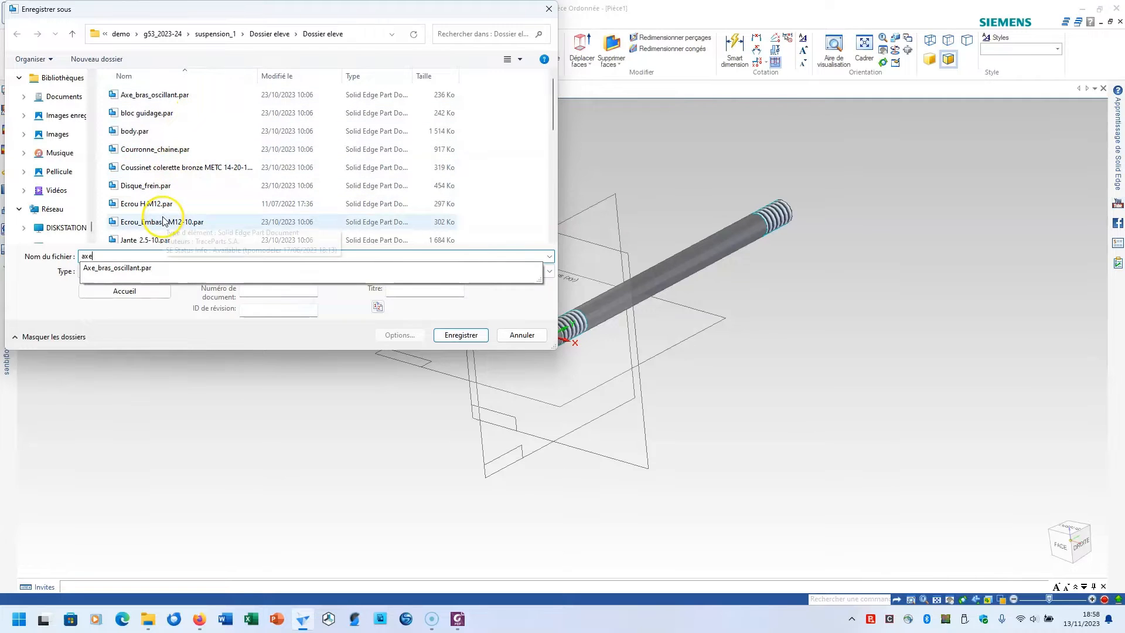
pyautogui.write('_roue')
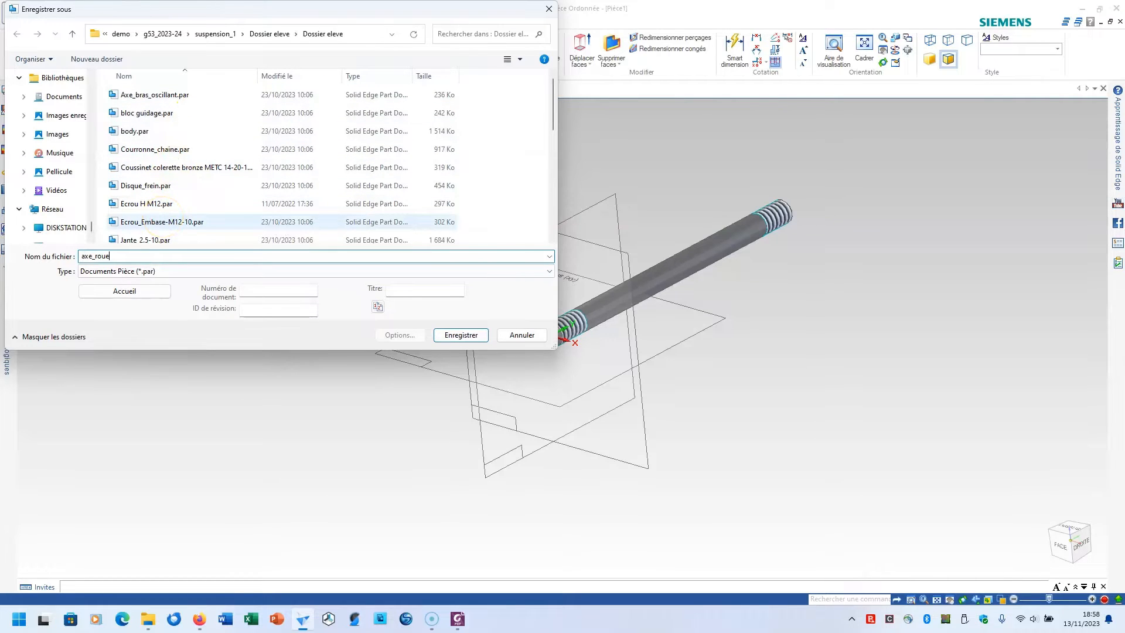
pyautogui.press('Return')
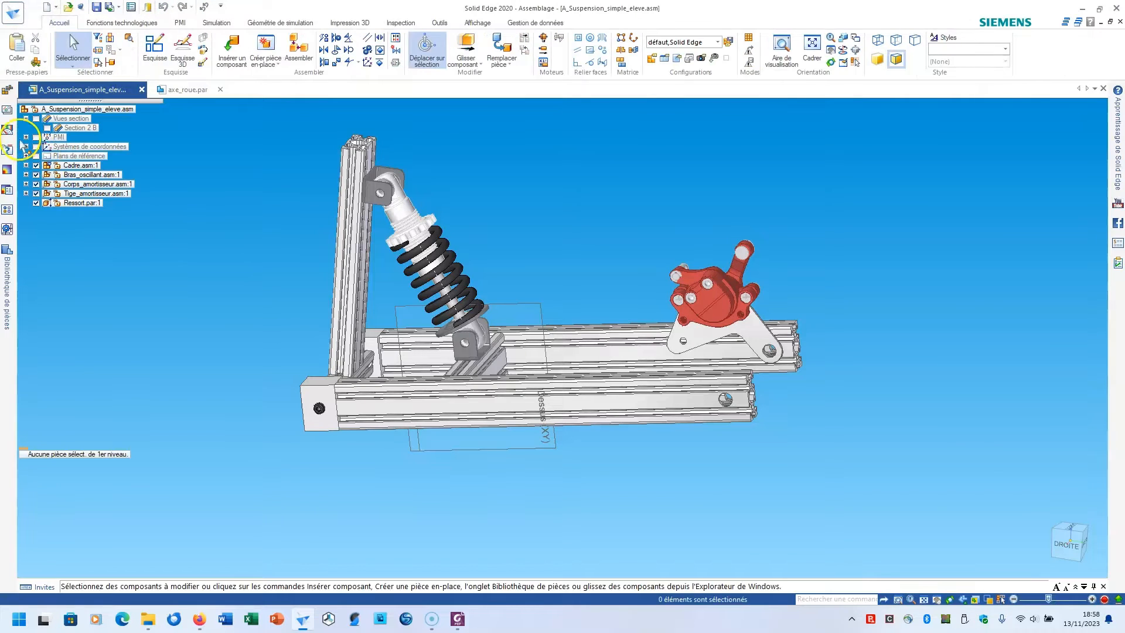
# In the suspension assembly, insert the part axe_roue.par from the Dossier eleve parts library.
pyautogui.click(9, 251)
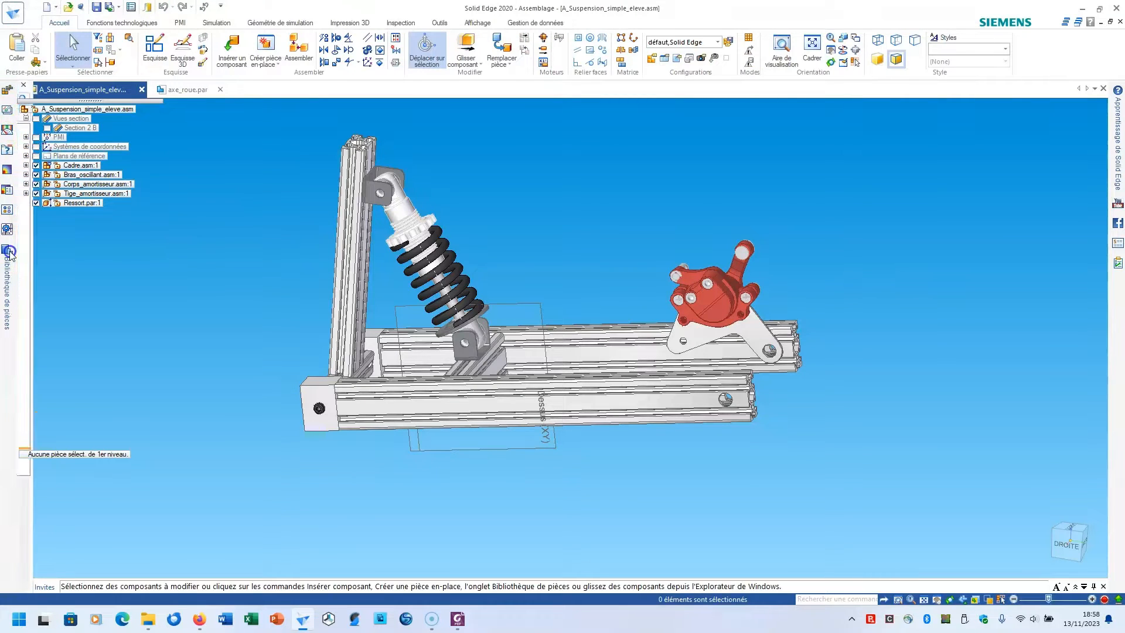
pyautogui.click(27, 99)
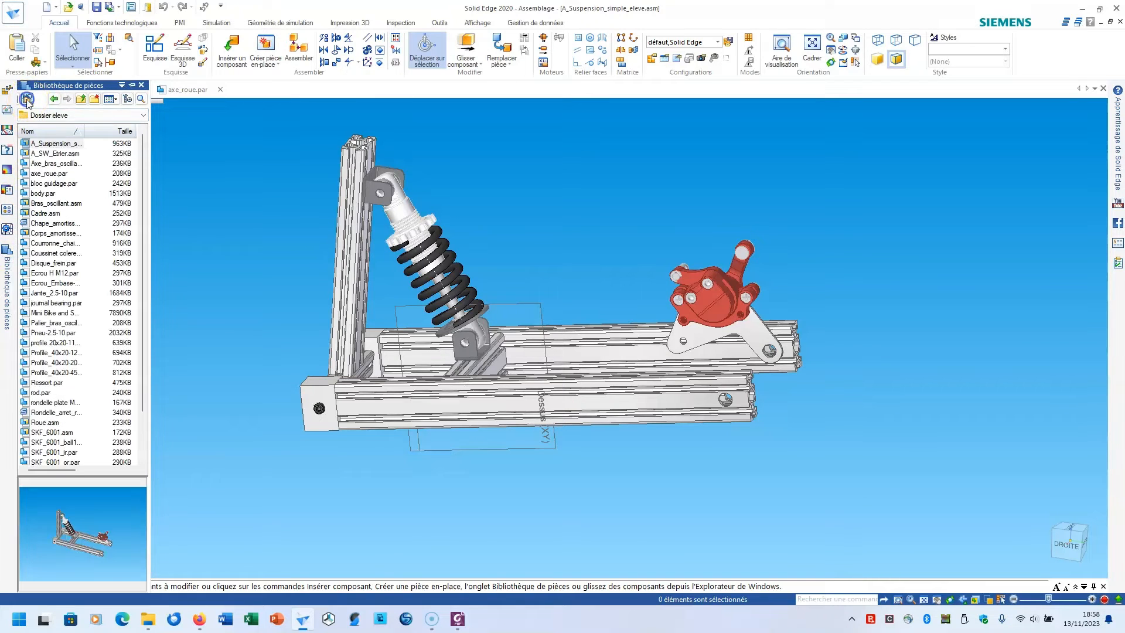
pyautogui.click(45, 174)
pyautogui.moveTo(211, 181); pyautogui.dragTo(577, 206)
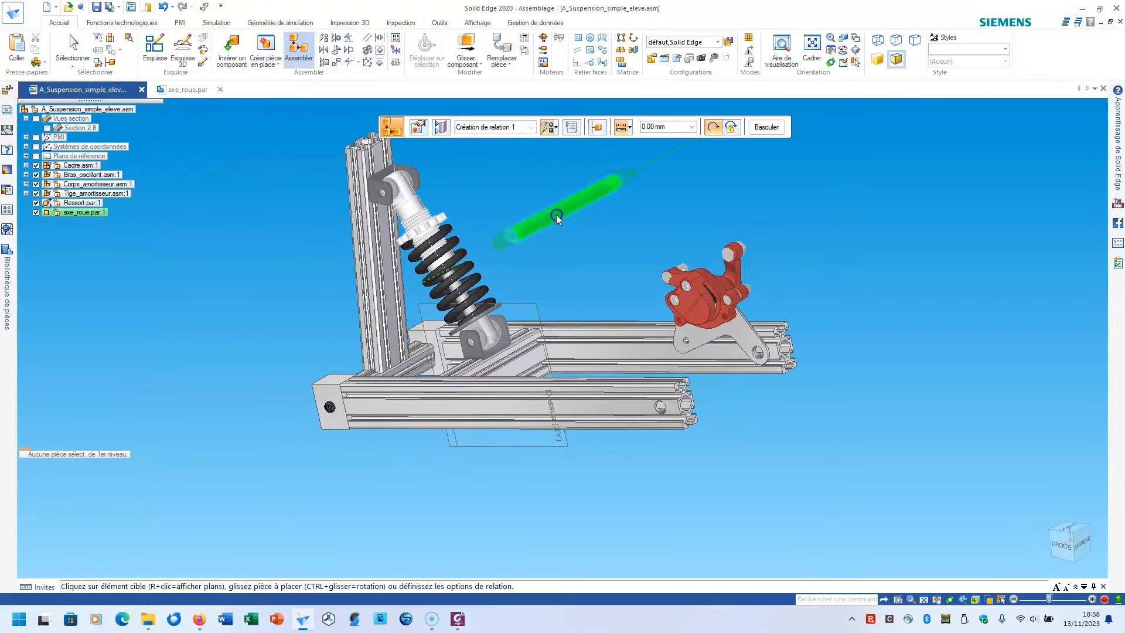
# Align the axle axially with the hole near the free end of the swing arm's rail and end the assembly command.
pyautogui.scroll(5, 655, 413)
pyautogui.click(654, 420)
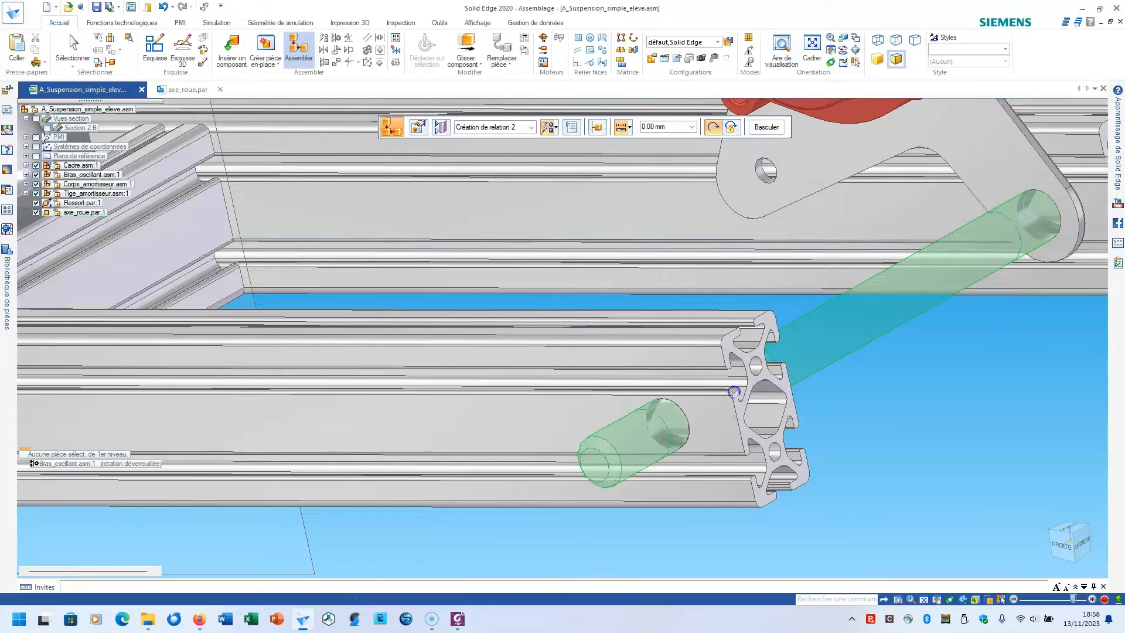
pyautogui.scroll(-4, 880, 401)
pyautogui.moveTo(889, 396); pyautogui.dragTo(851, 404, button='middle')
pyautogui.scroll(4, 739, 343)
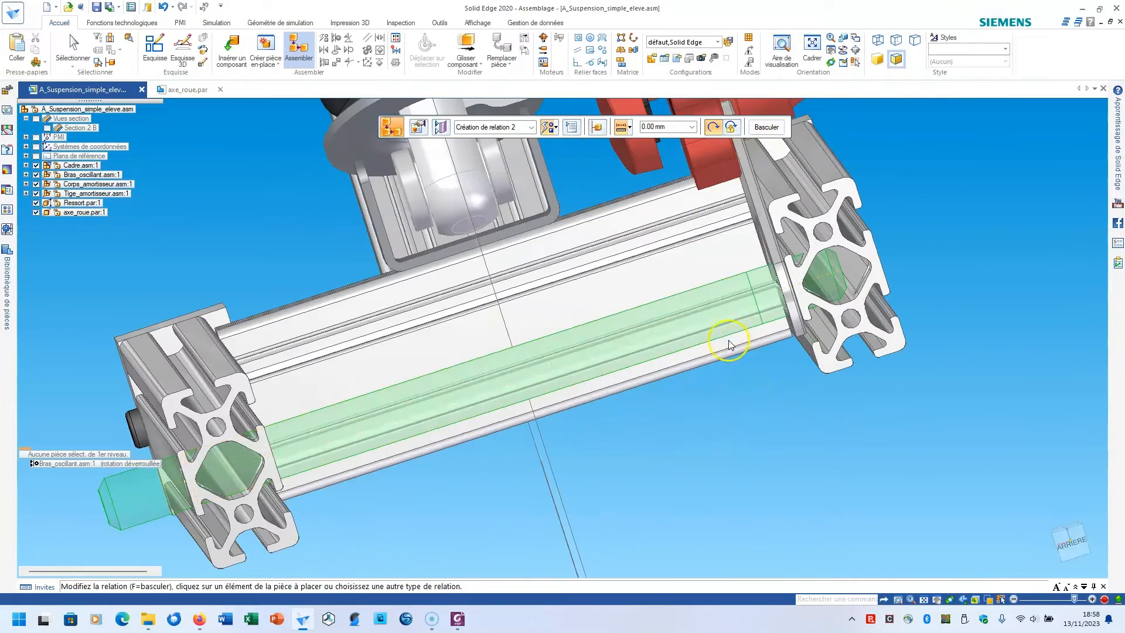
pyautogui.moveTo(728, 339); pyautogui.dragTo(805, 412, button='middle')
pyautogui.scroll(-4, 820, 402)
pyautogui.press('Escape')
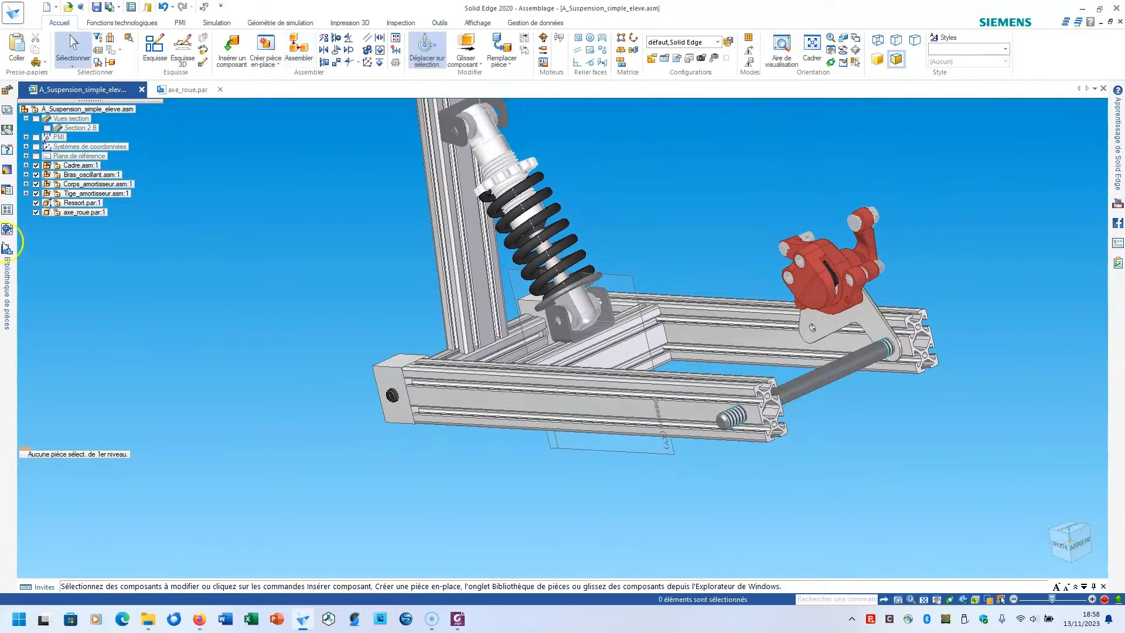
# Insert the wheel subassembly Roue.asm from the parts library into the suspension assembly.
pyautogui.click(7, 248)
pyautogui.scroll(-2, 60, 194)
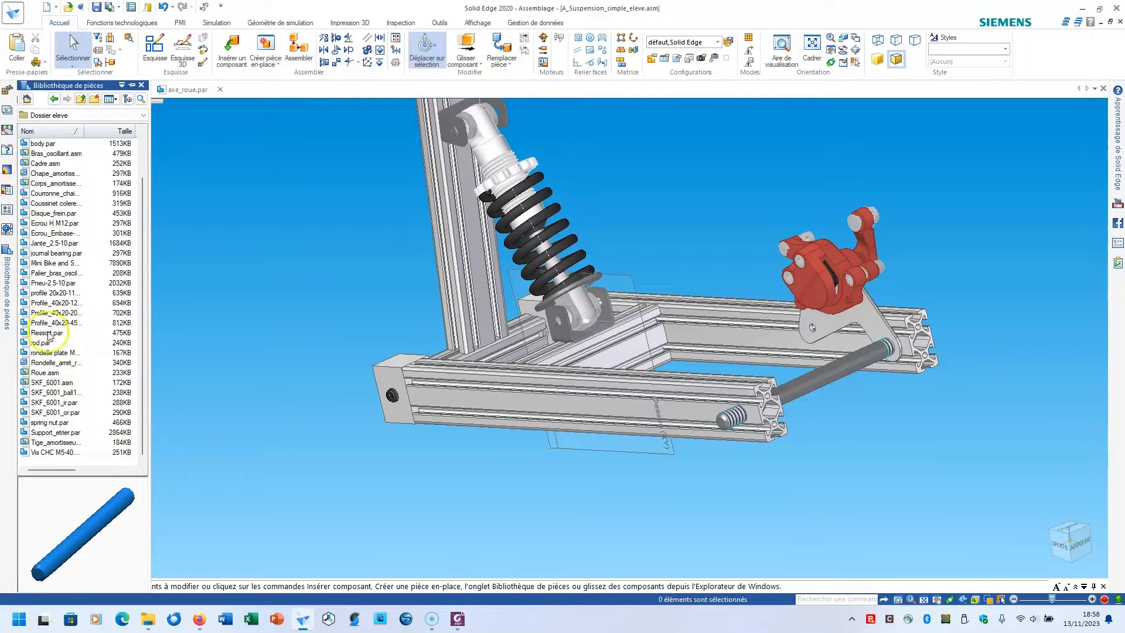
pyautogui.click(39, 373)
pyautogui.moveTo(244, 319); pyautogui.dragTo(311, 251)
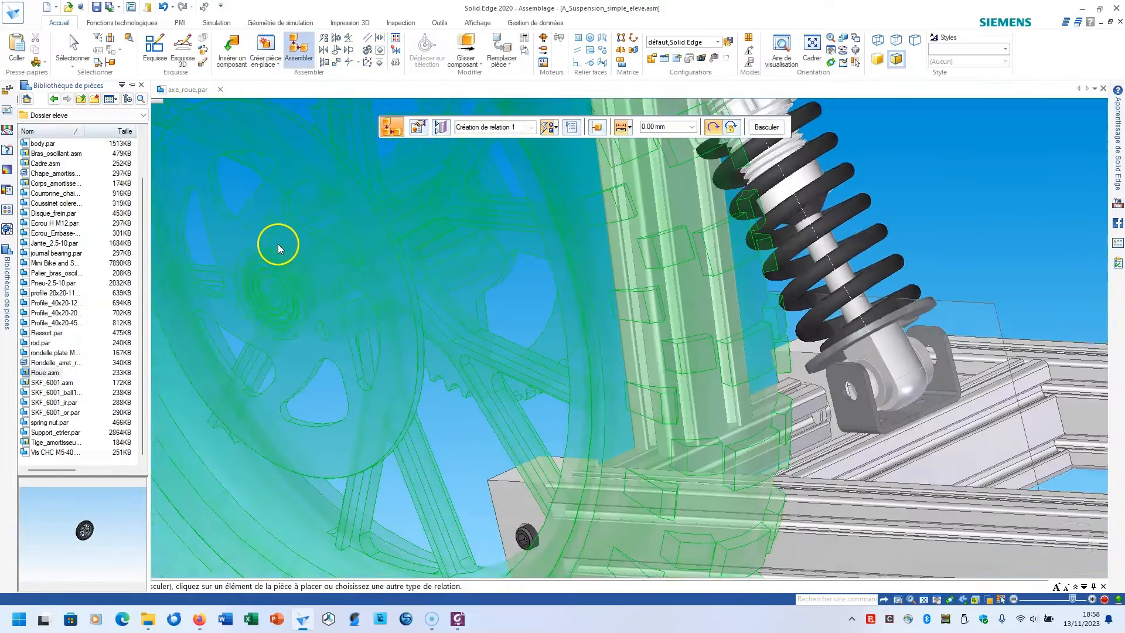
# Align the wheel's bearing bore axially with the axle and flip the wheel's orientation.
pyautogui.scroll(-4, 290, 153)
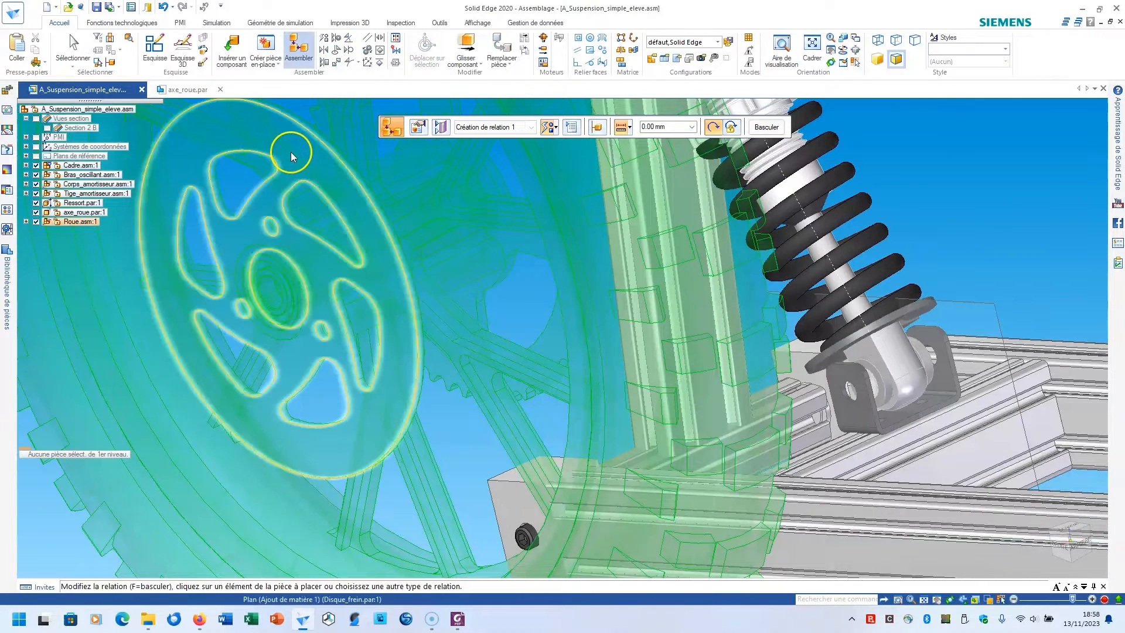
pyautogui.scroll(5, 309, 207)
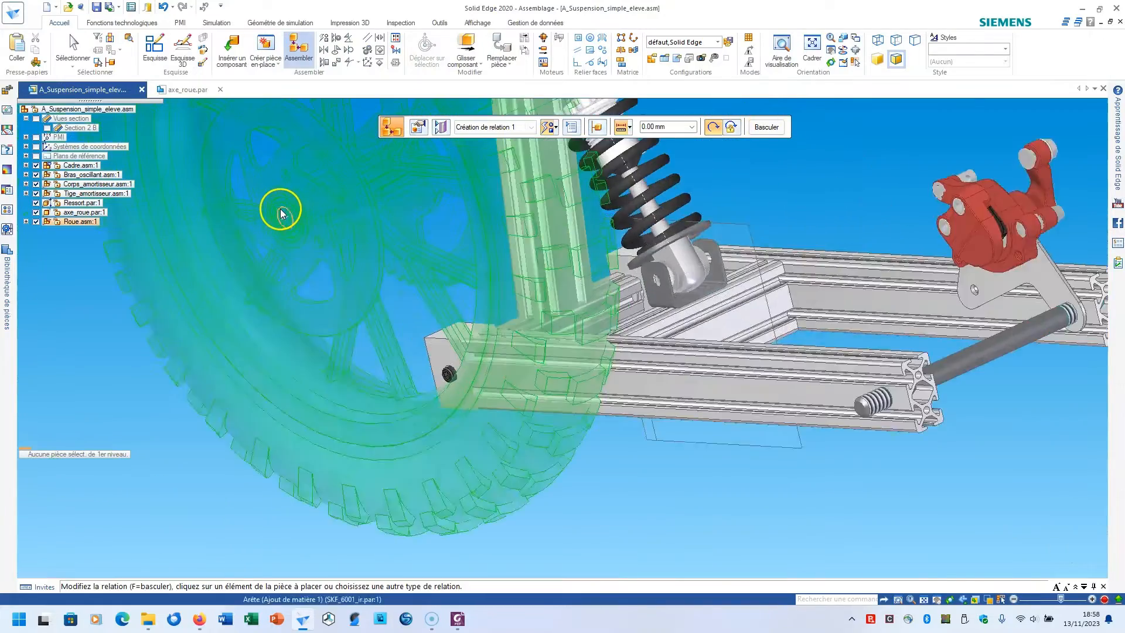
pyautogui.click(291, 219)
pyautogui.scroll(-5, 290, 219)
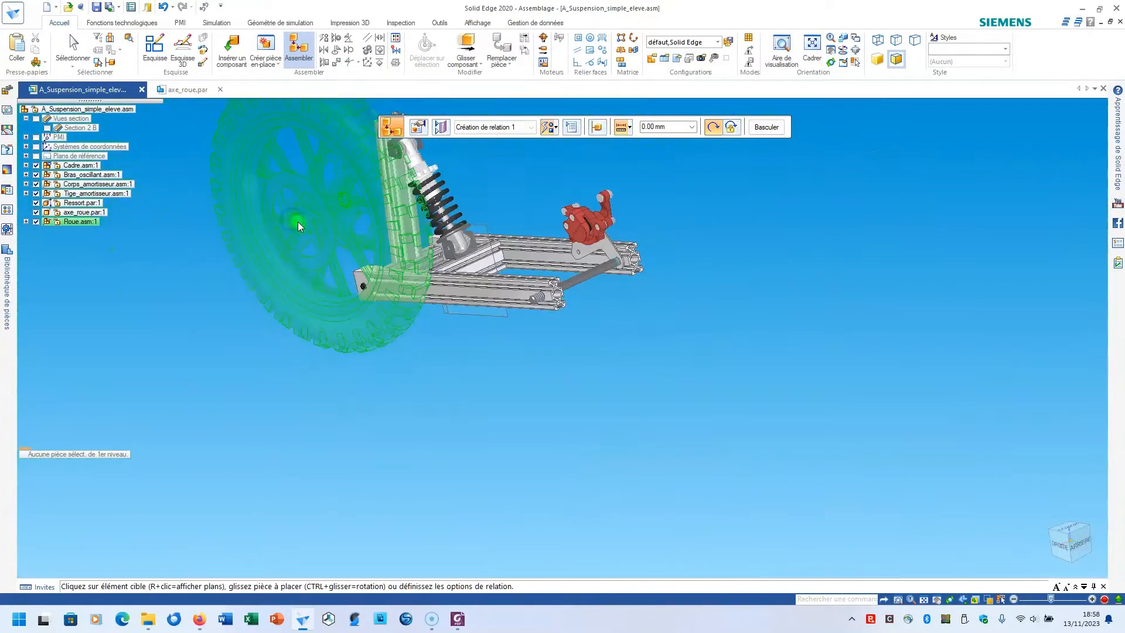
pyautogui.scroll(4, 592, 279)
pyautogui.click(601, 287)
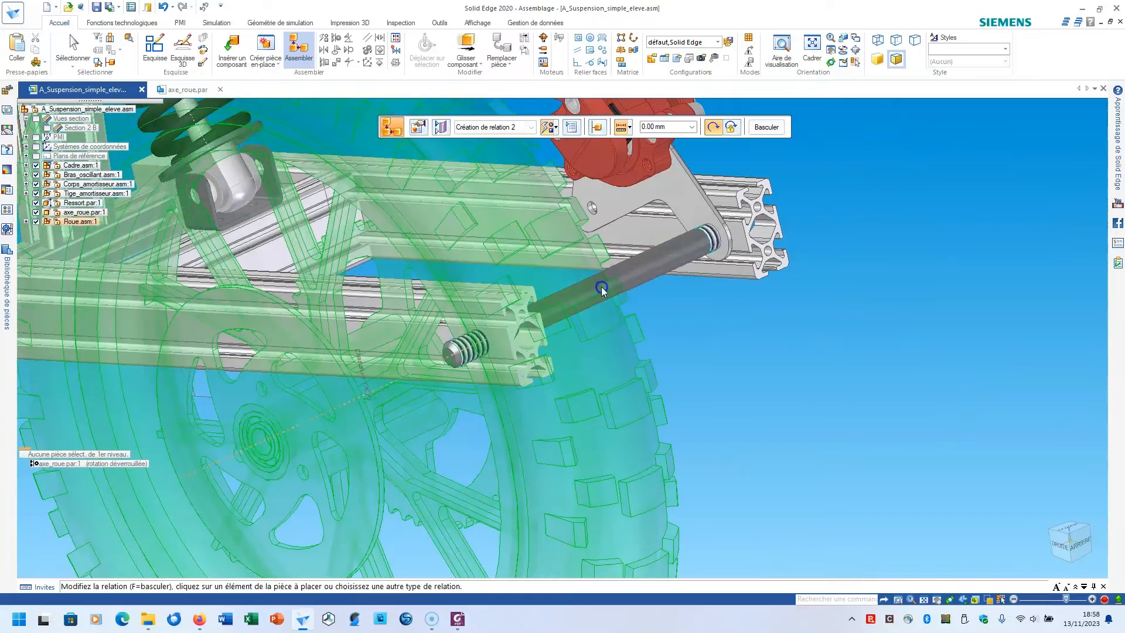
pyautogui.click(764, 128)
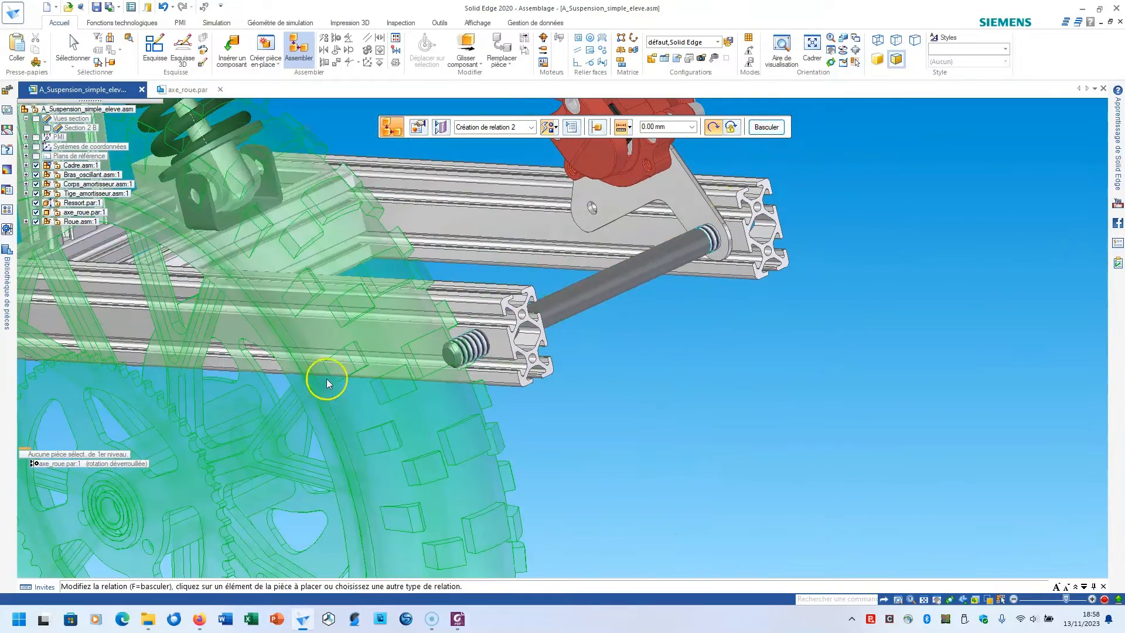
# Slide the wheel along the axle until it sits between the two swing arm rails, and end the assembly command.
pyautogui.moveTo(246, 406); pyautogui.dragTo(632, 242)
pyautogui.moveTo(633, 260); pyautogui.dragTo(572, 273, button='middle')
pyautogui.moveTo(648, 302); pyautogui.dragTo(687, 291)
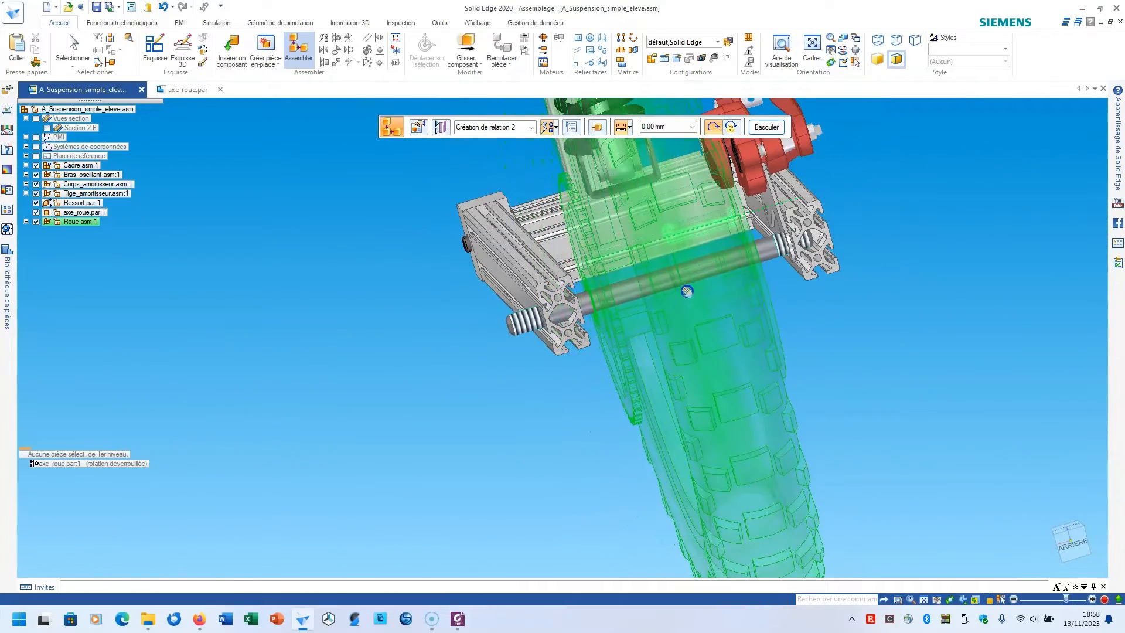
pyautogui.moveTo(814, 352); pyautogui.dragTo(653, 342, button='middle')
pyautogui.press('Escape')
pyautogui.scroll(5, 815, 363)
pyautogui.scroll(-5, 653, 344)
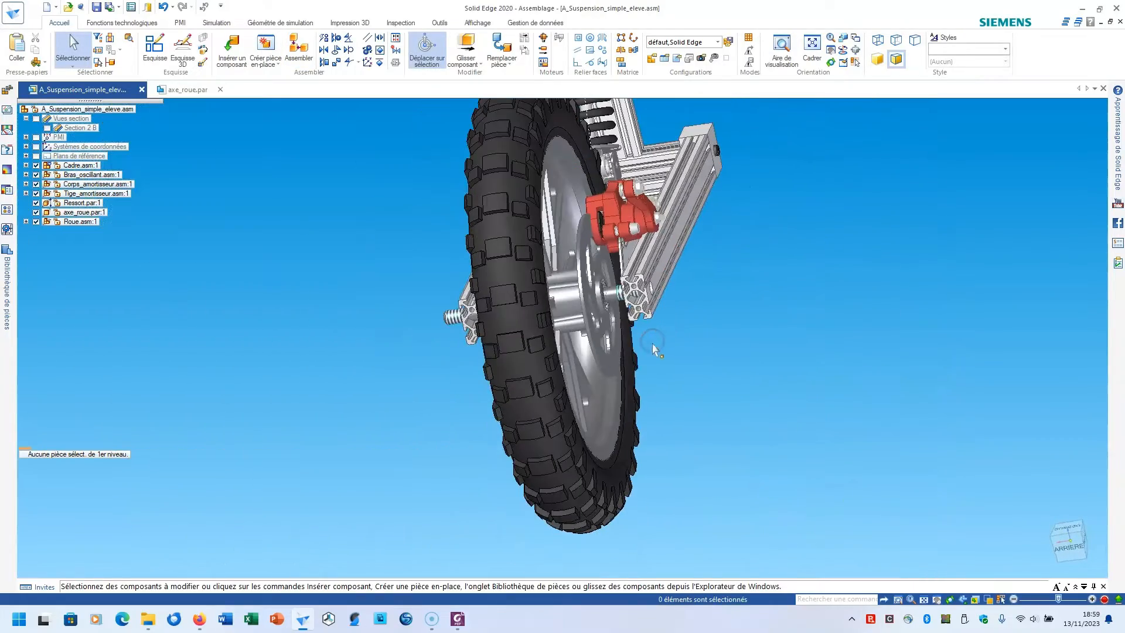
# Apply the face style Acier (chauffé au rouge) to the brake disc Disque_frein.par.
pyautogui.moveTo(399, 220); pyautogui.dragTo(413, 208, button='middle')
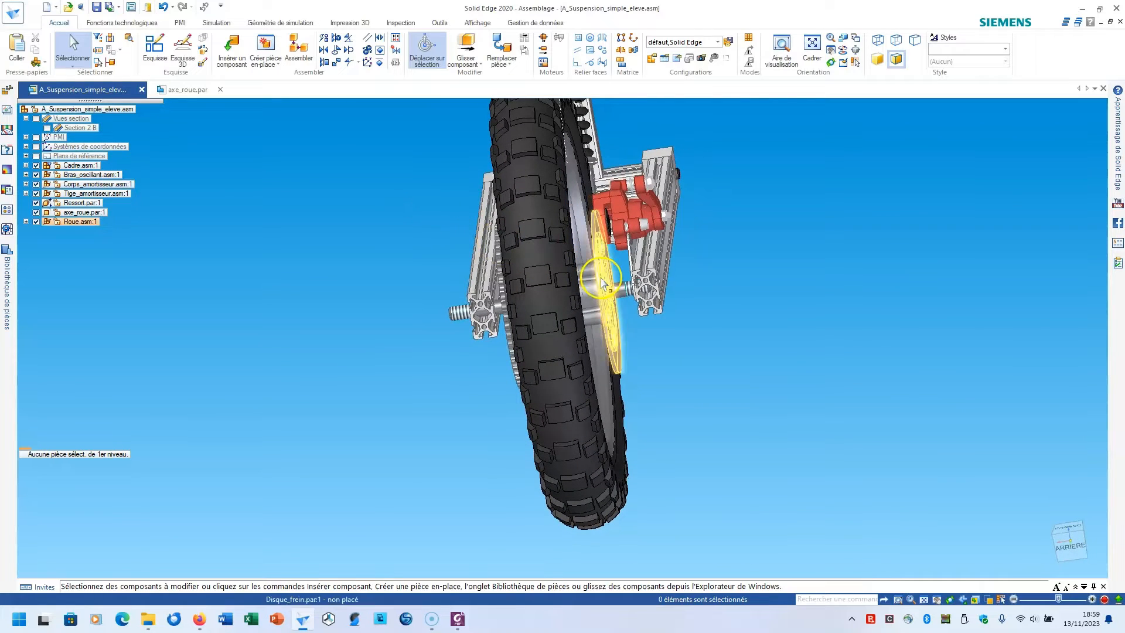
pyautogui.click(610, 331)
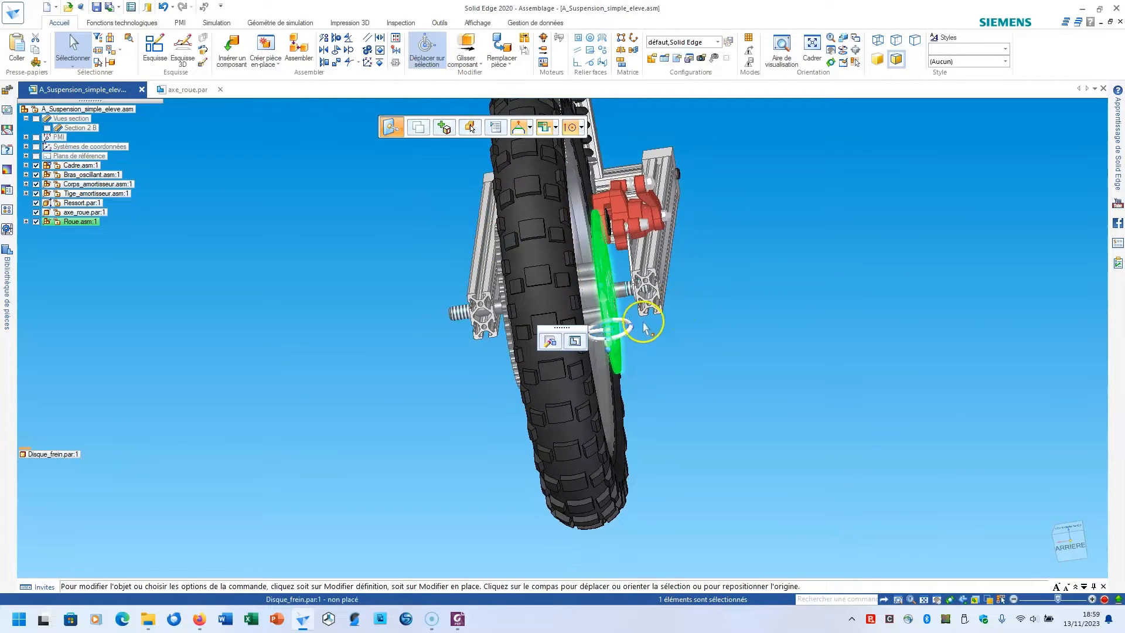
pyautogui.click(477, 22)
pyautogui.click(512, 62)
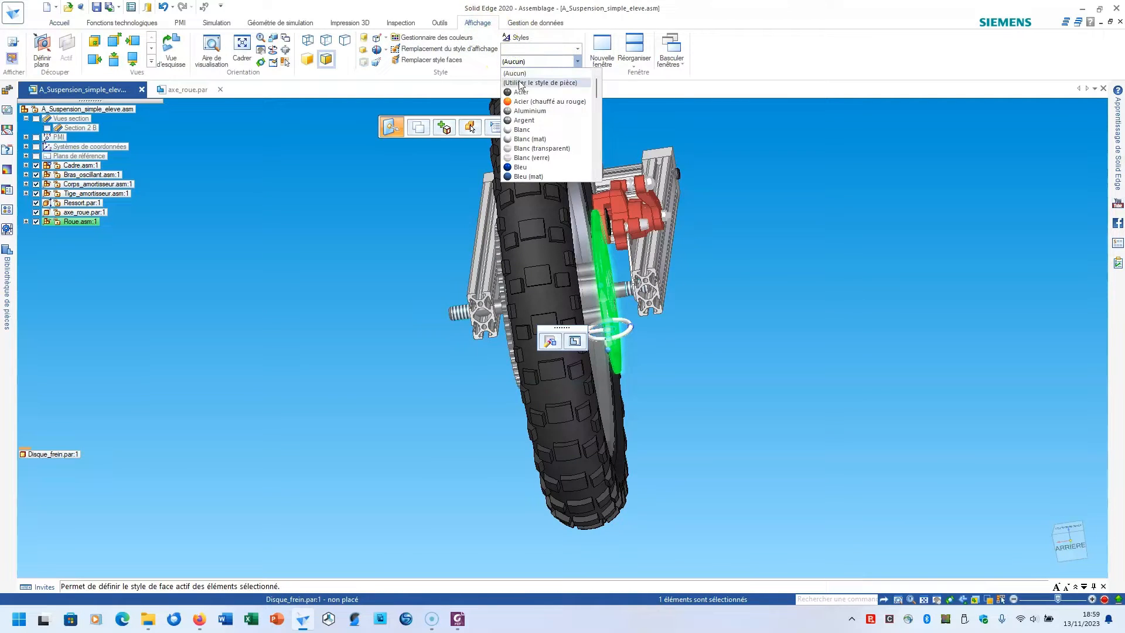
pyautogui.scroll(1, 529, 105)
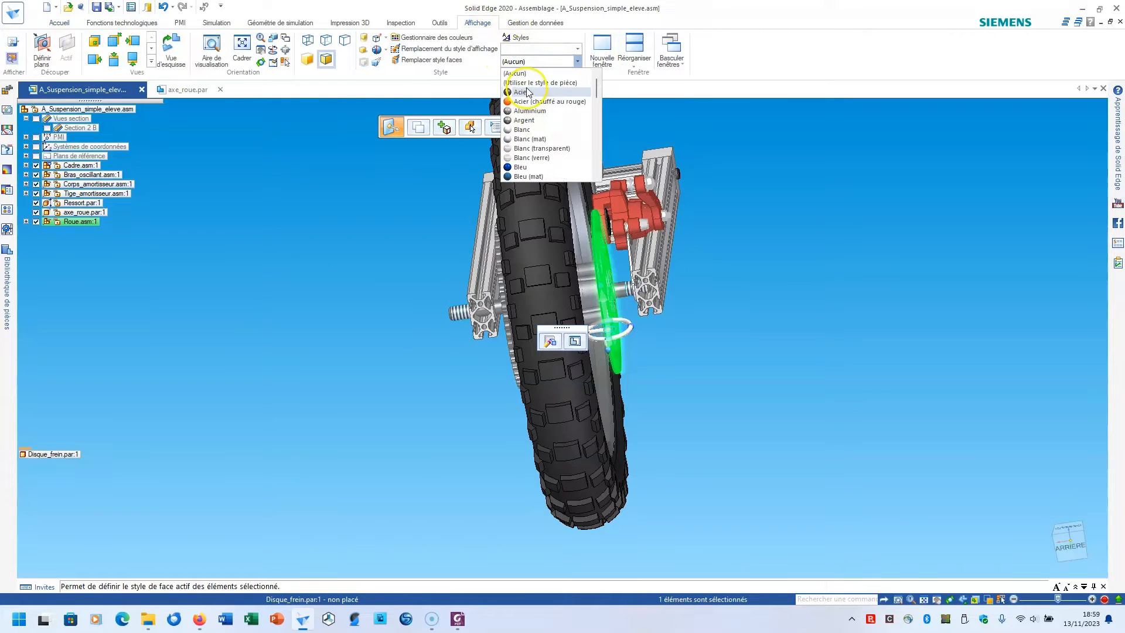
pyautogui.click(530, 99)
pyautogui.click(688, 208)
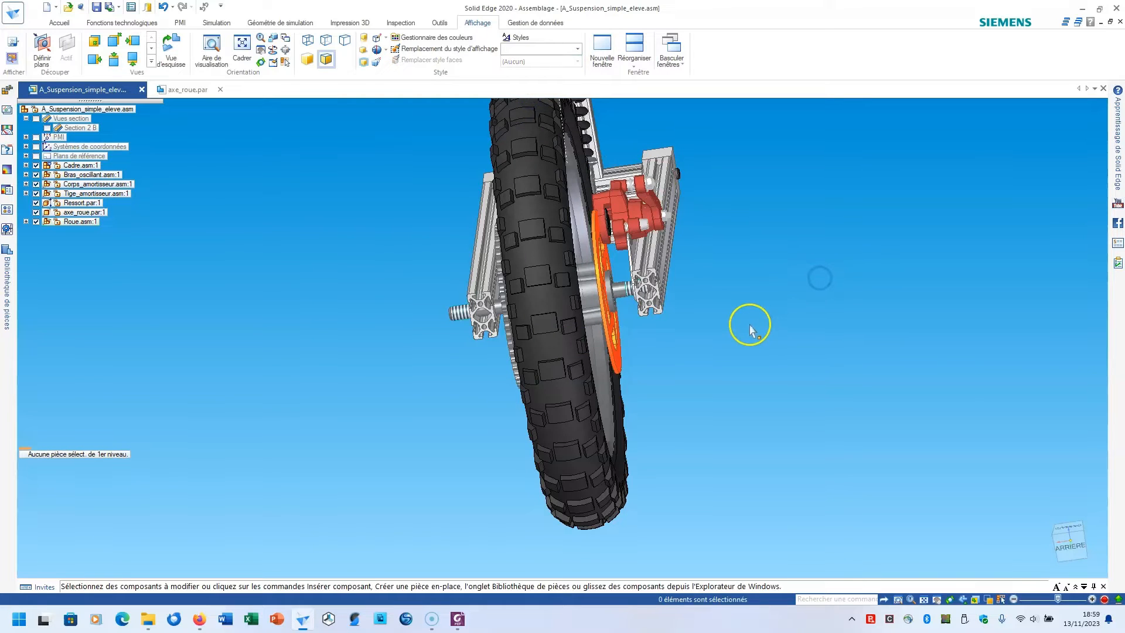
# Examine how the brake disc sits in the caliper and the gap between the sprocket-side bearing and the swing arm rail.
pyautogui.moveTo(750, 325); pyautogui.dragTo(762, 321, button='middle')
pyautogui.scroll(4, 637, 246)
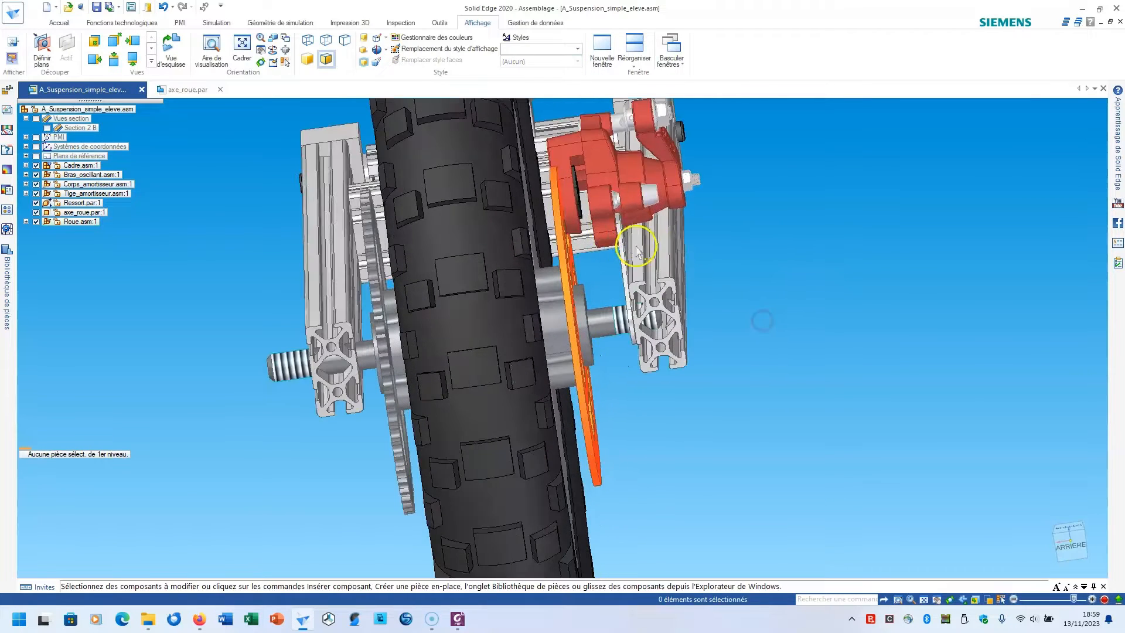
pyautogui.scroll(-2, 736, 300)
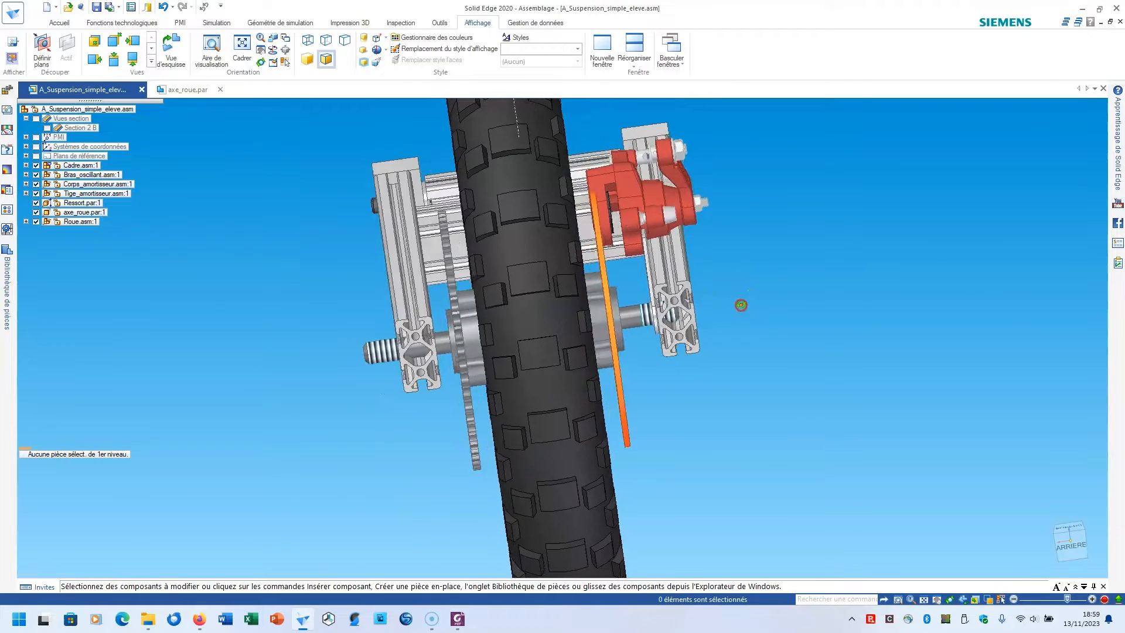
pyautogui.scroll(2, 739, 306)
pyautogui.scroll(4, 478, 304)
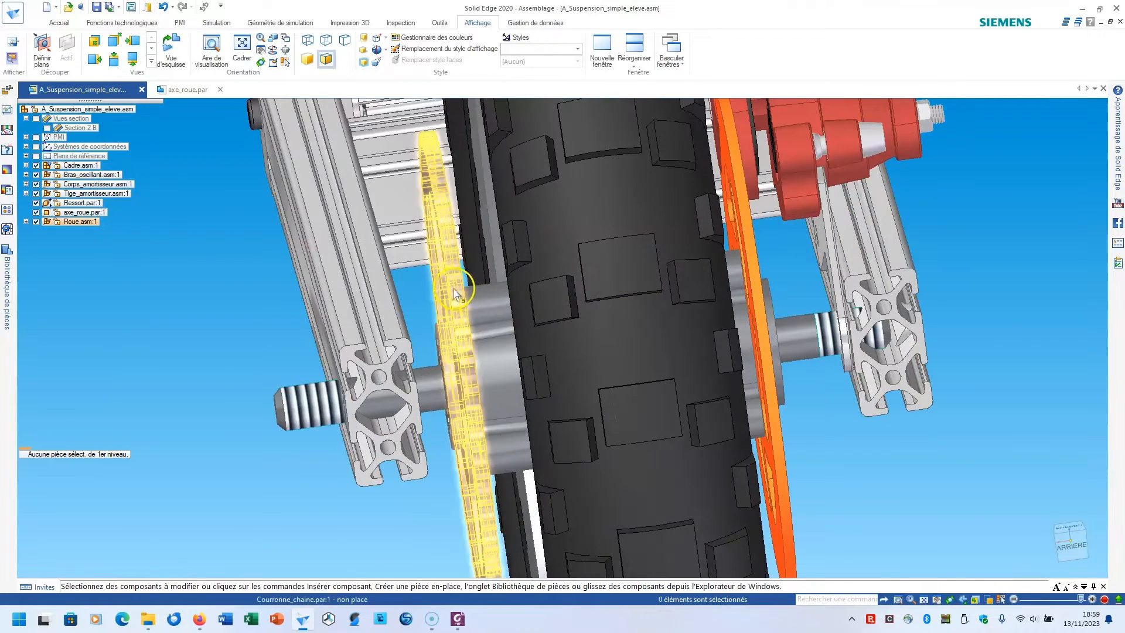
pyautogui.moveTo(413, 285); pyautogui.dragTo(439, 265, button='middle')
pyautogui.scroll(3, 438, 265)
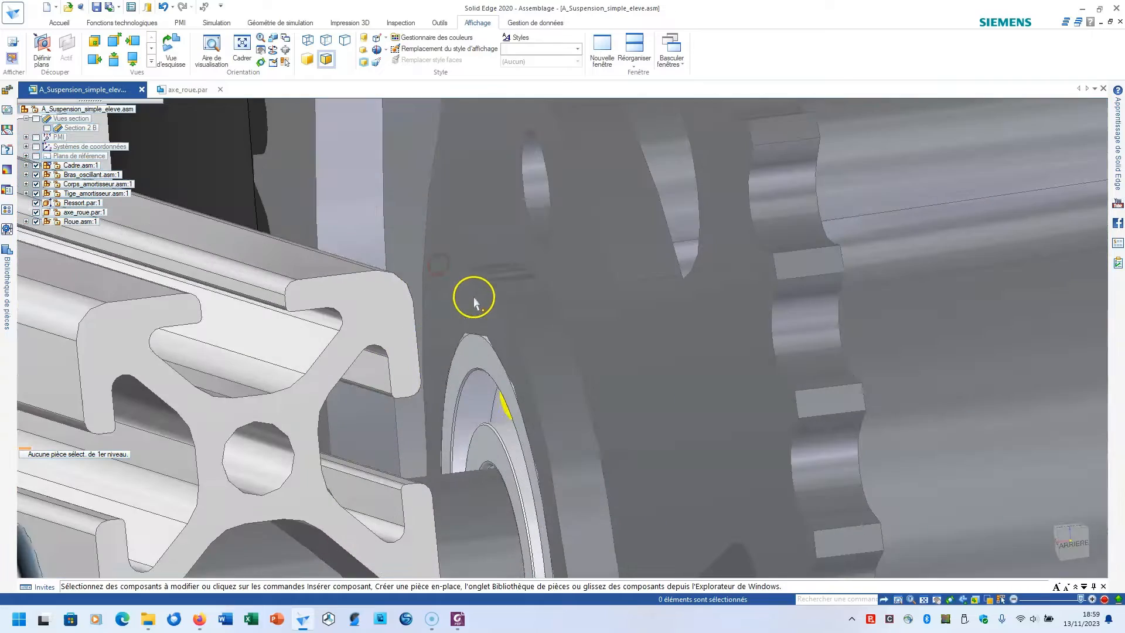
pyautogui.scroll(2, 455, 344)
# Check the diameter of the circular bearing edge around the axle with Smart dimension, without placing the dimension.
pyautogui.click(179, 23)
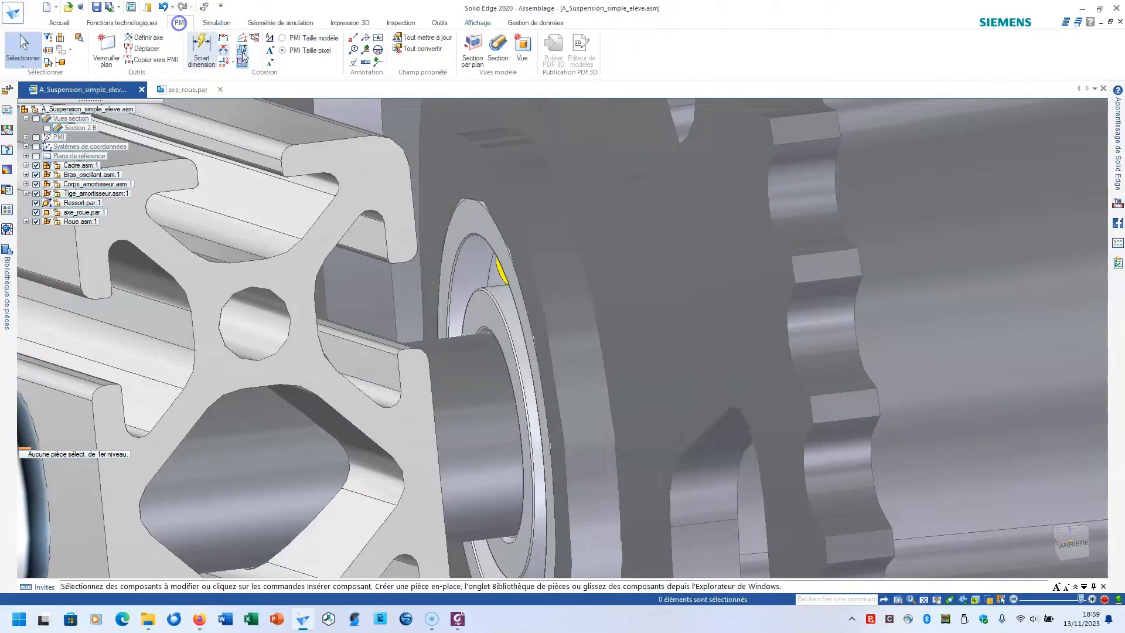
pyautogui.click(201, 49)
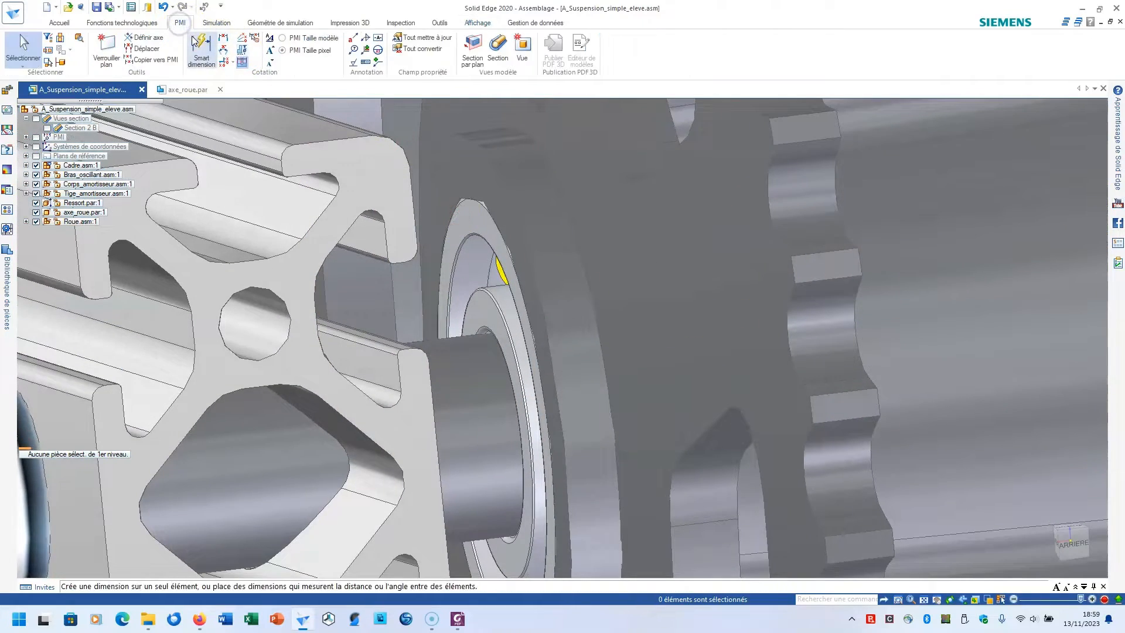
pyautogui.click(489, 292)
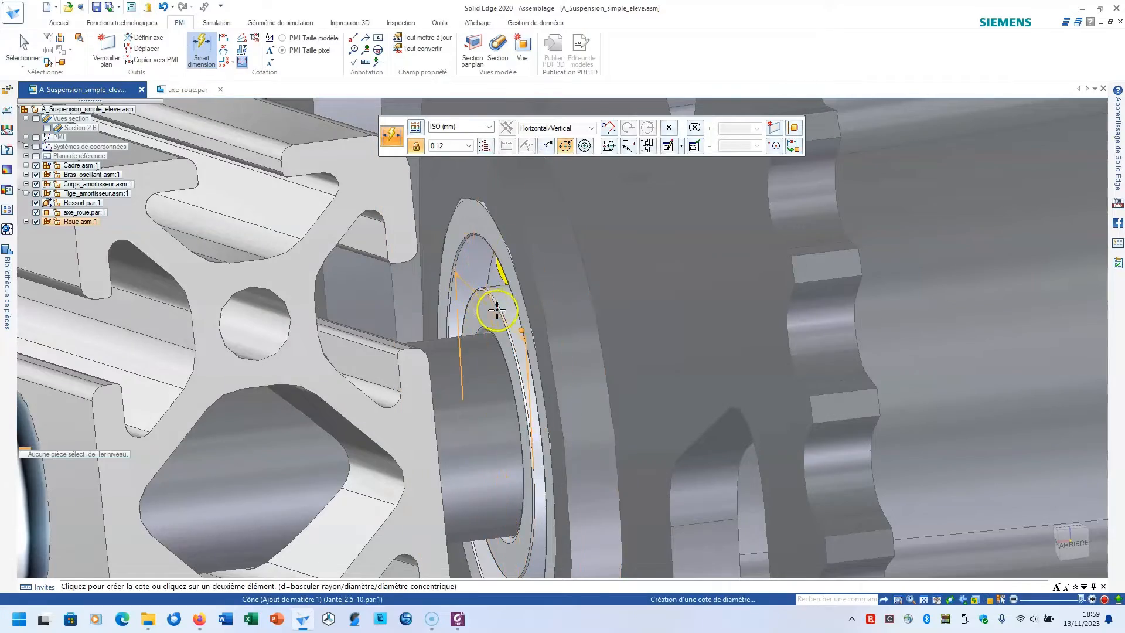
pyautogui.moveTo(498, 311); pyautogui.dragTo(490, 341, button='middle')
pyautogui.scroll(-5, 603, 331)
pyautogui.press('Escape')
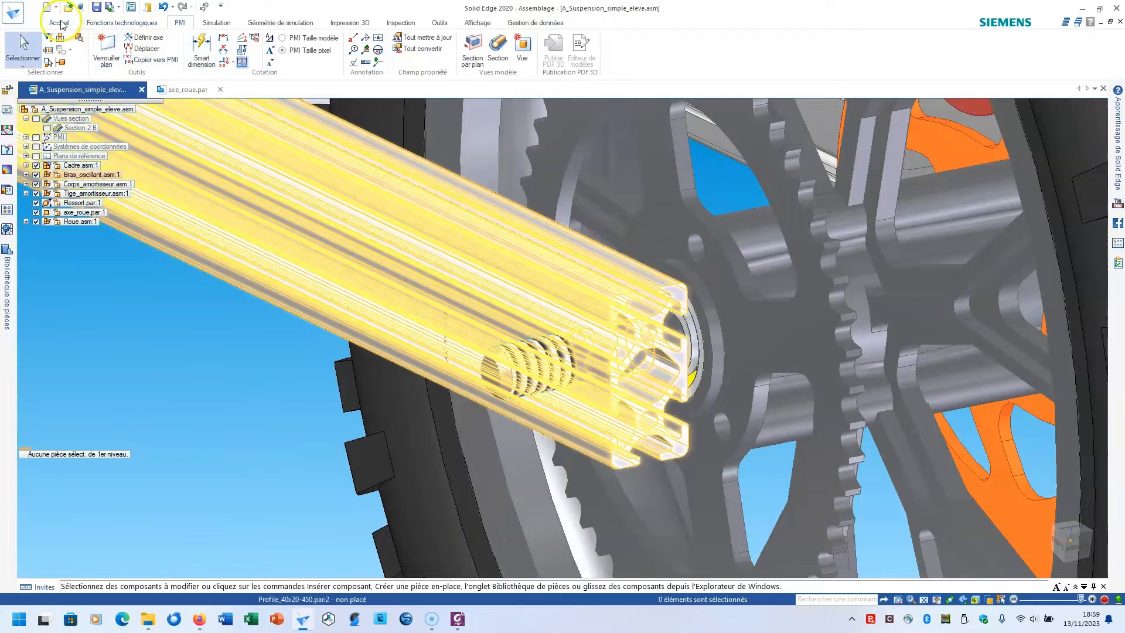
# Create a new ISO metric part and start an extrusion sketch on the Face (xz) reference plane.
pyautogui.click(46, 9)
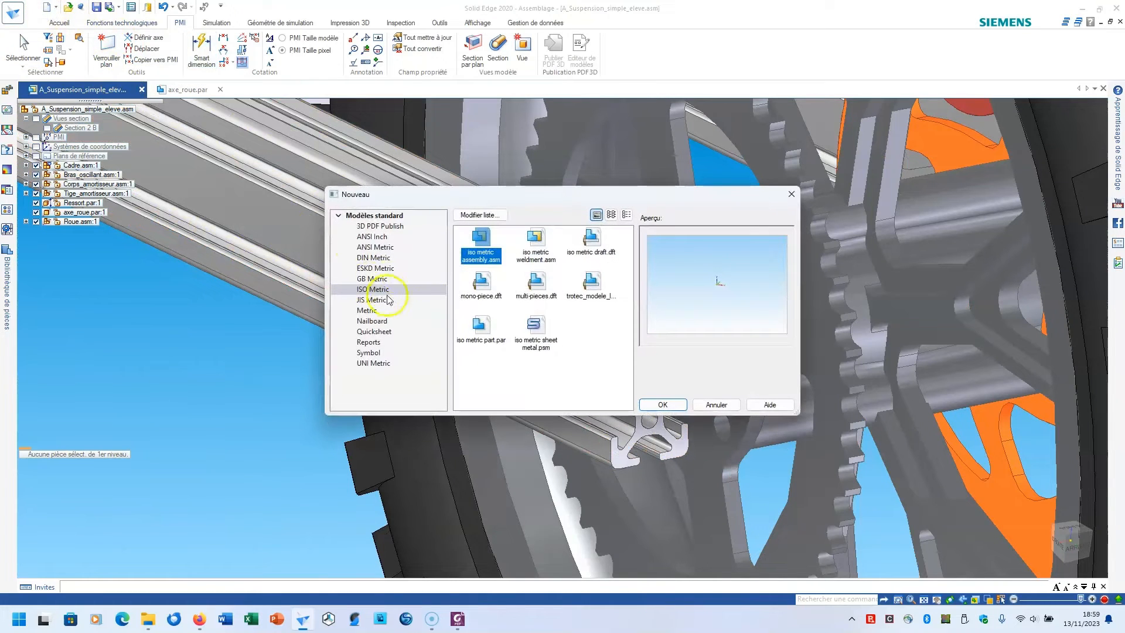
pyautogui.doubleClick(482, 325)
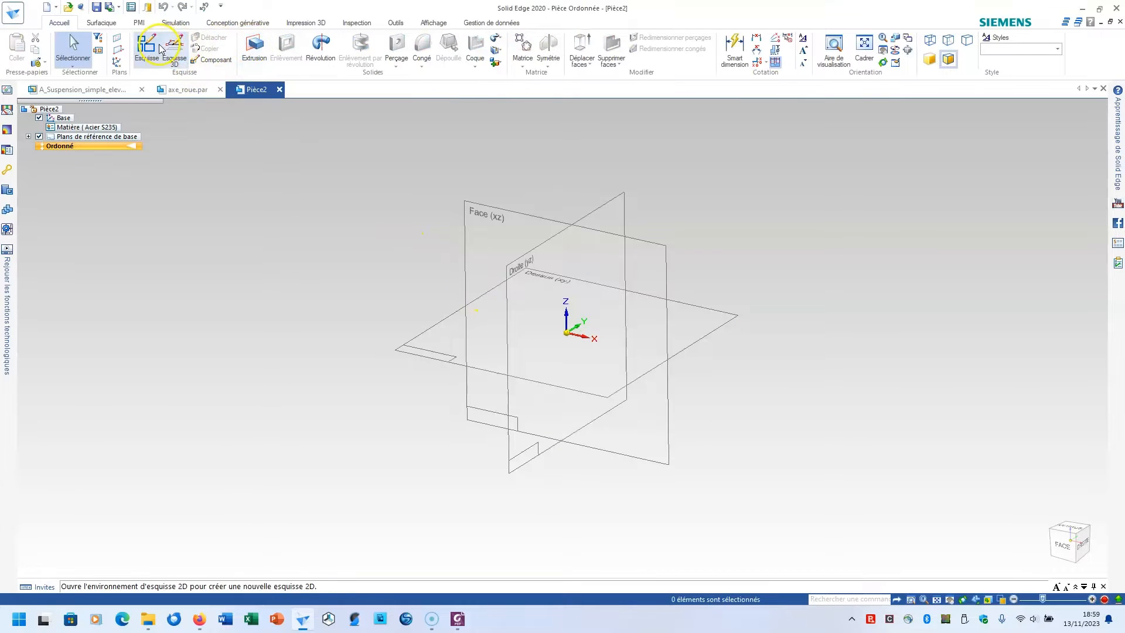
pyautogui.click(253, 47)
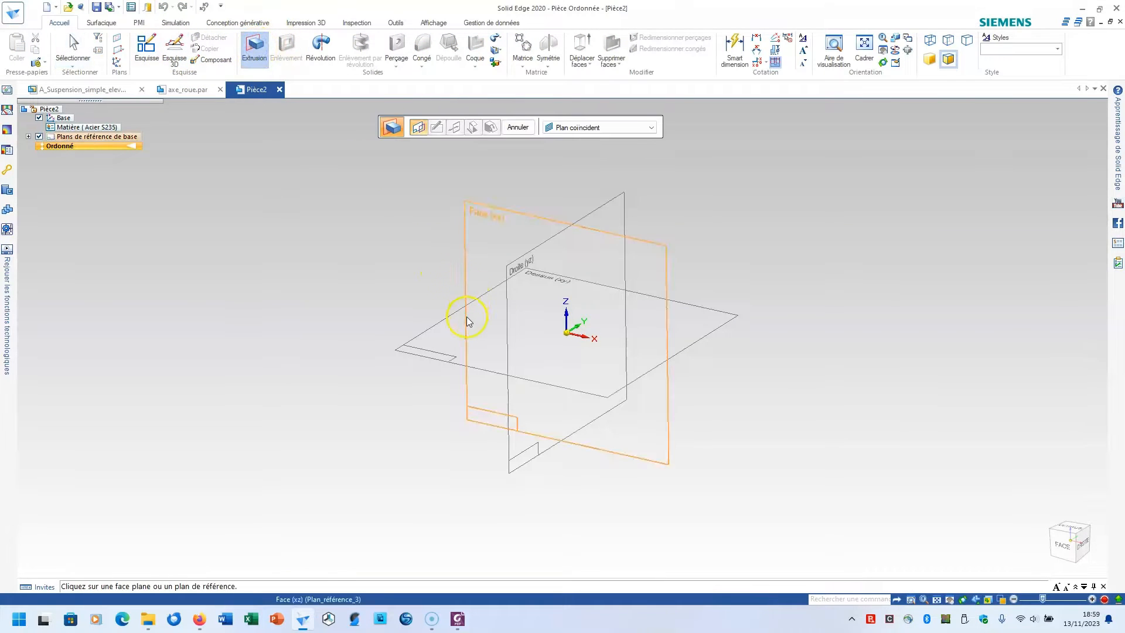
pyautogui.click(471, 290)
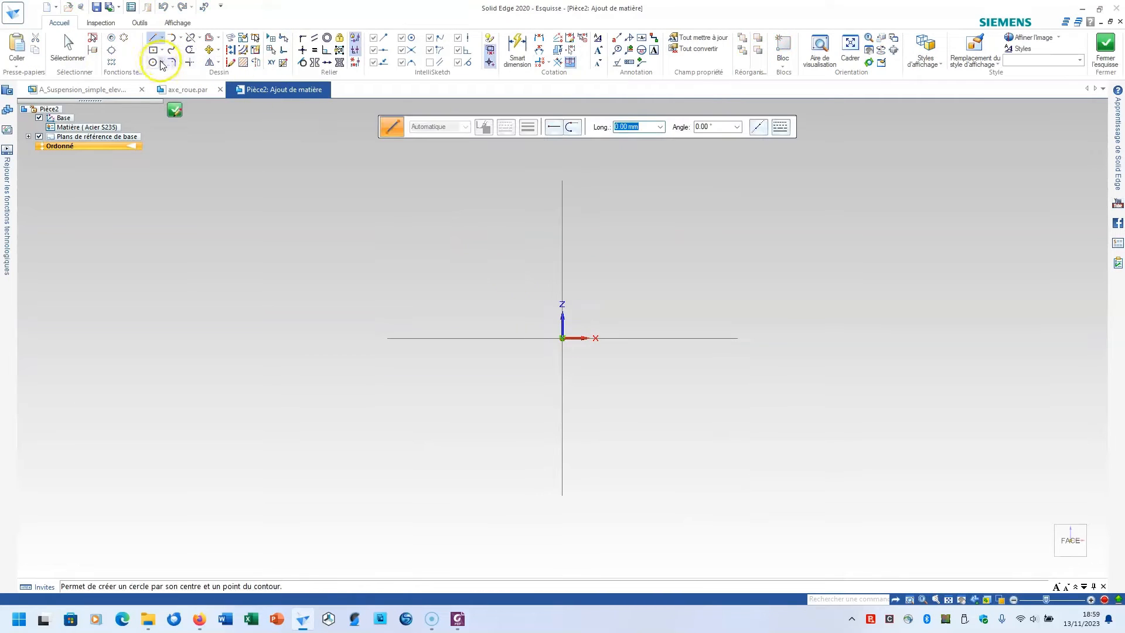
# Sketch two concentric circles centred on the origin, about 24 mm and 14 mm in diameter.
pyautogui.click(562, 338)
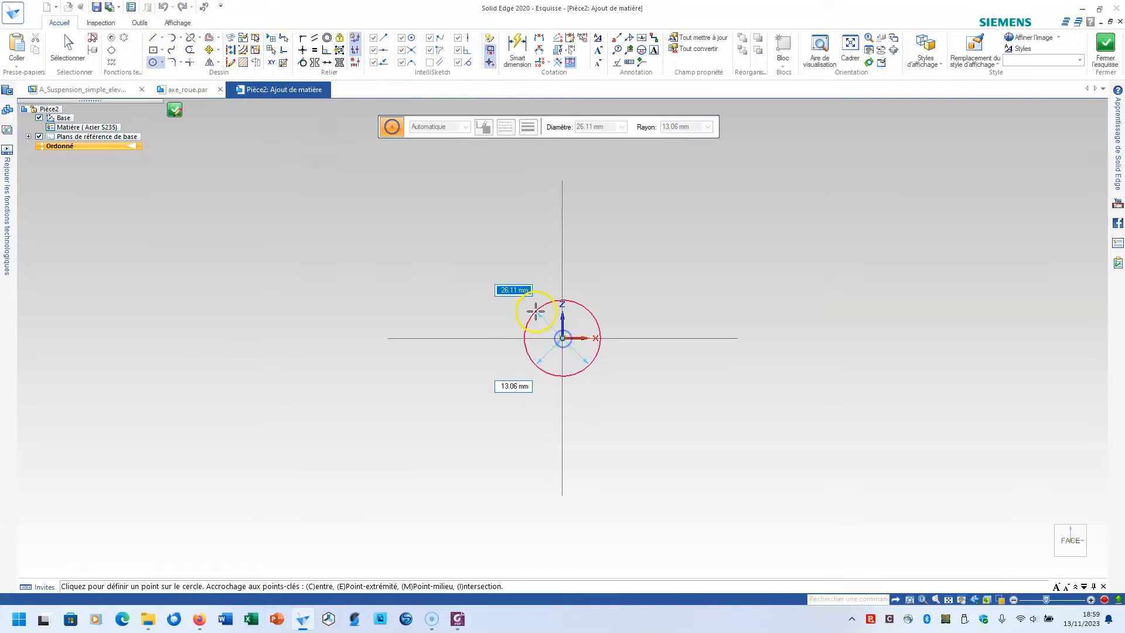
pyautogui.click(537, 314)
pyautogui.click(562, 338)
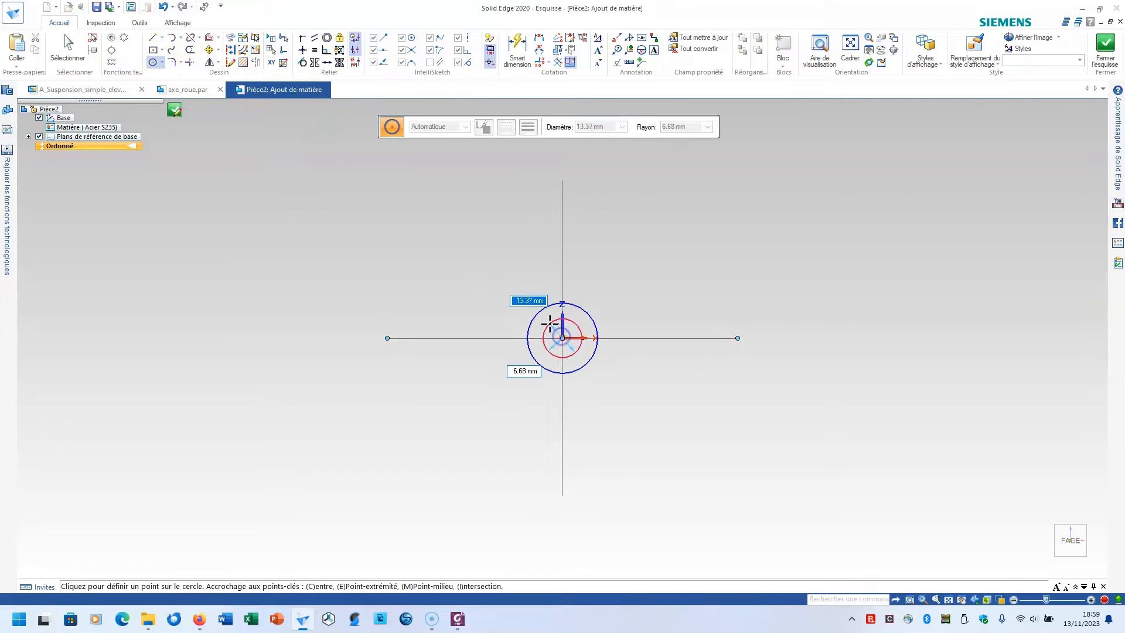
pyautogui.click(548, 323)
# Dimension the inner circle to 13 mm diameter and the outer circle to 17 mm diameter.
pyautogui.click(517, 48)
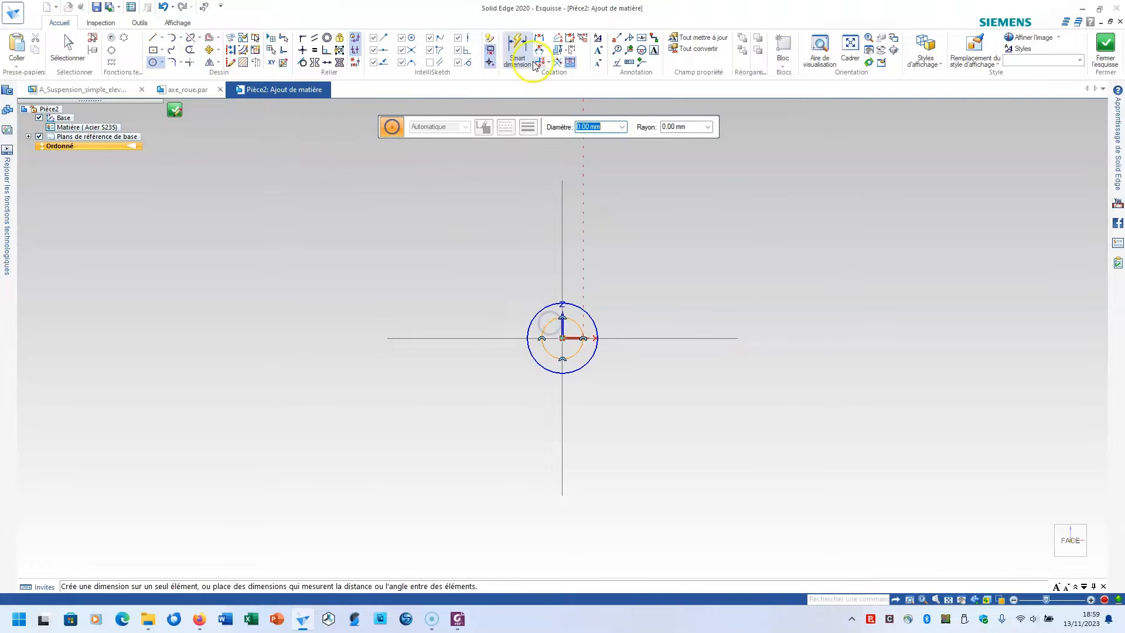
pyautogui.click(574, 319)
pyautogui.click(619, 315)
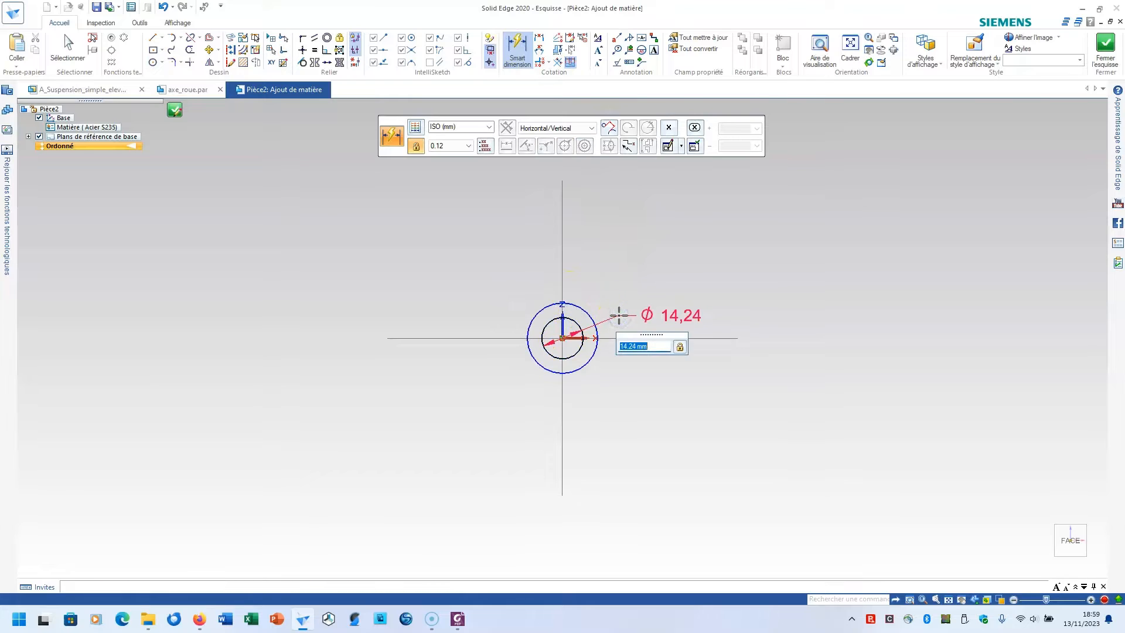
pyautogui.press('Return')
pyautogui.click(573, 305)
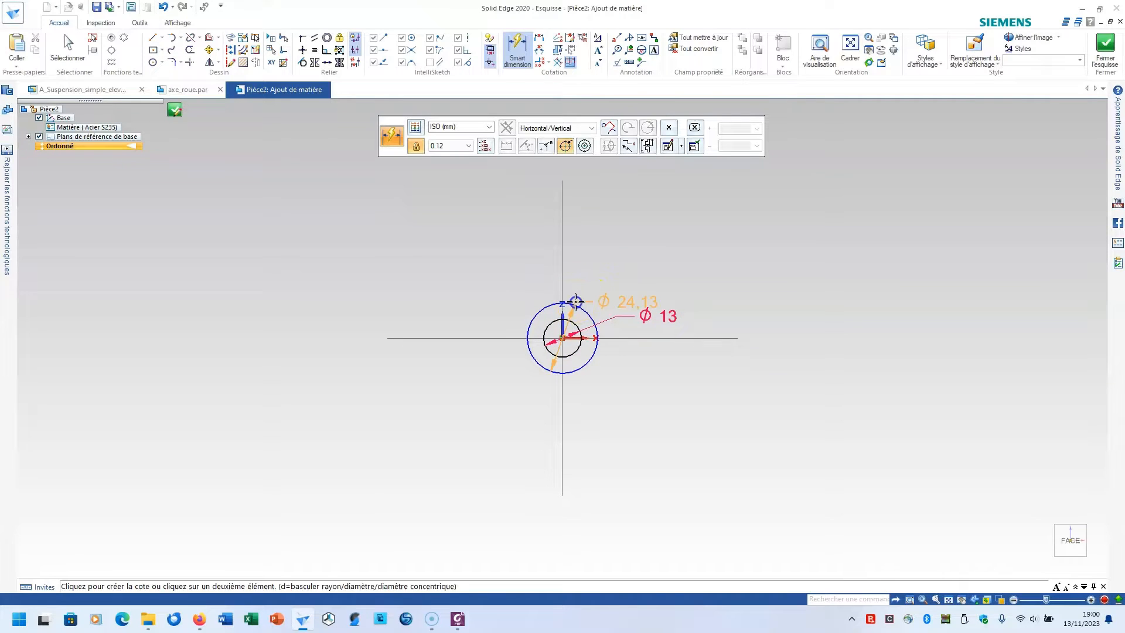
pyautogui.click(588, 290)
pyautogui.write('17')
pyautogui.press('Return')
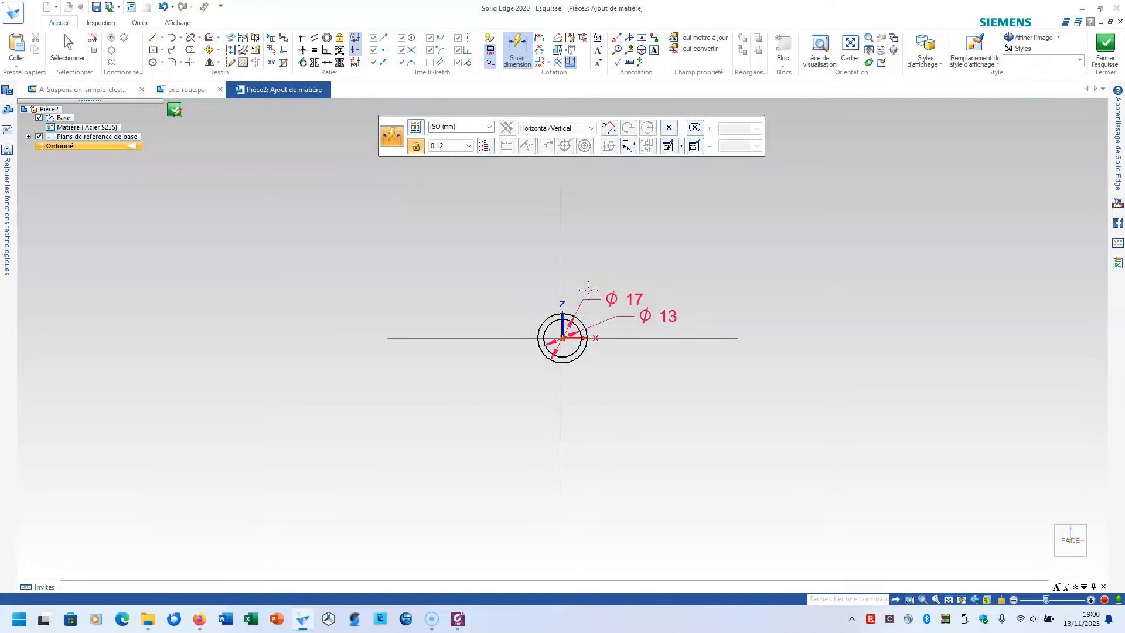
# Close the ring sketch and extrude it into a short tube on the +Y side of the Face (xz) plane.
pyautogui.click(1105, 50)
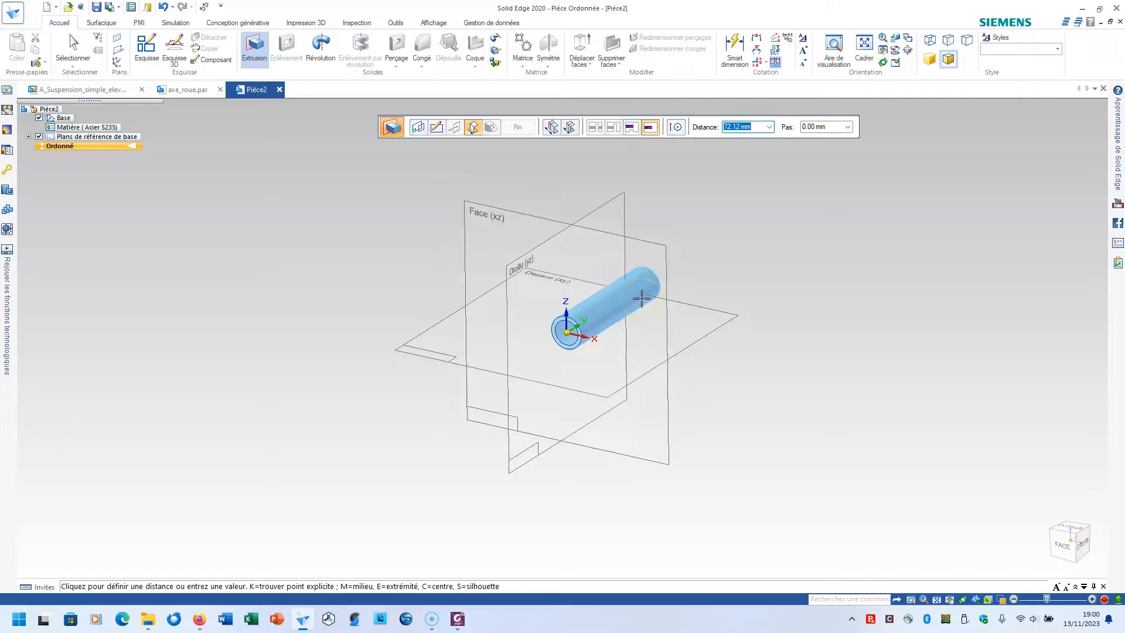
pyautogui.press('Return')
pyautogui.click(902, 325)
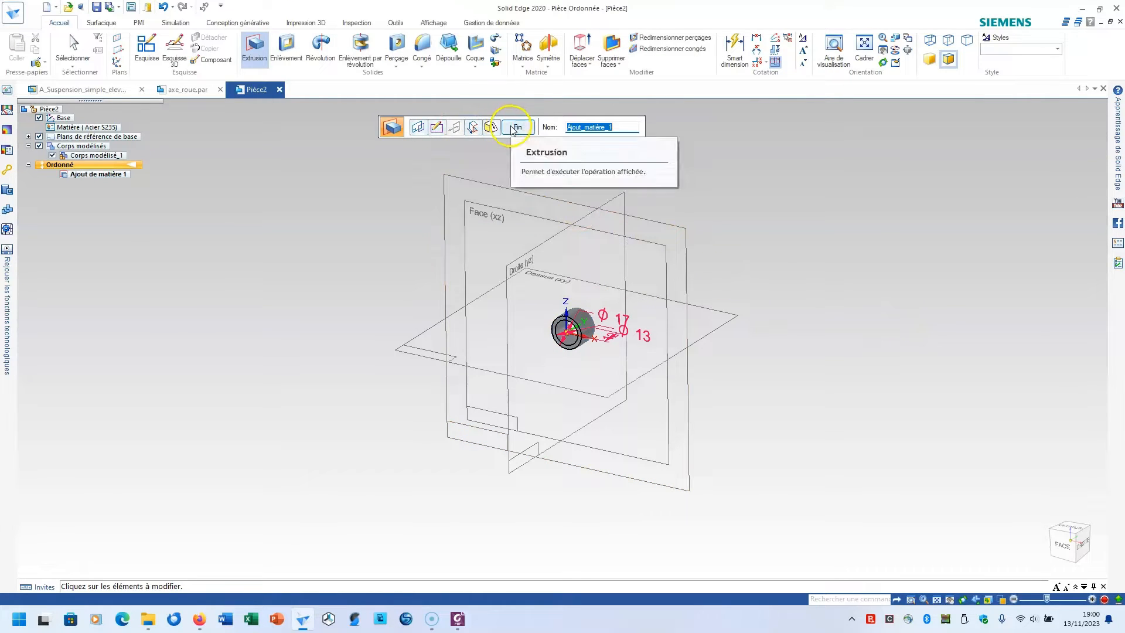
pyautogui.click(511, 128)
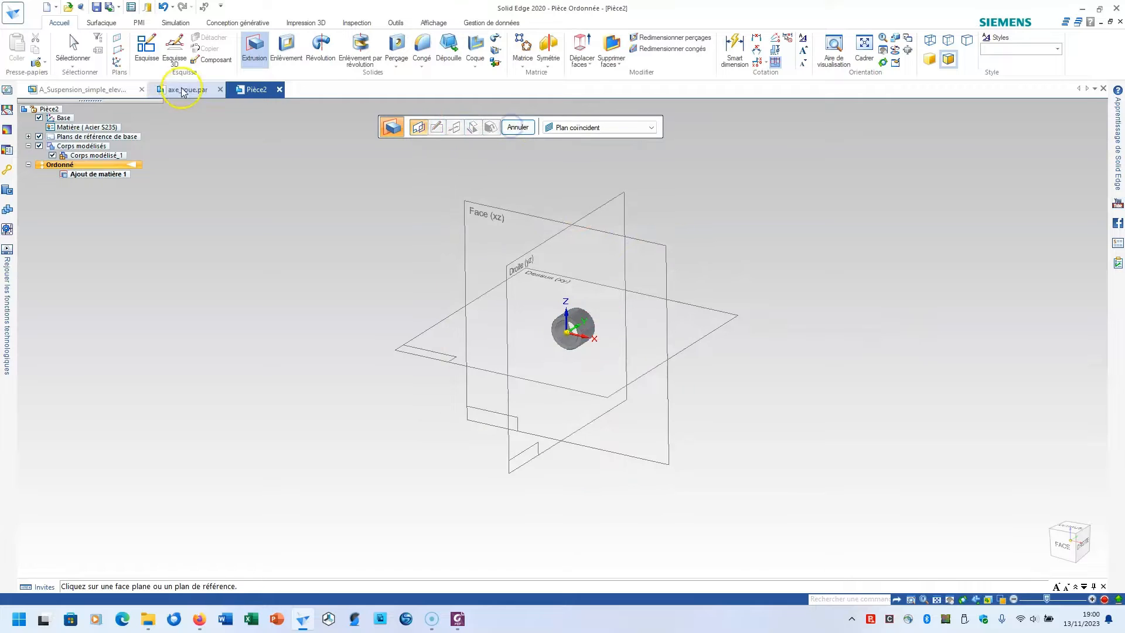
# Check the spacer names on the bearing mounting diagram in Foxit PhantomPDF, and save the new part in Solid Edge as entretoise_gauche.
pyautogui.click(459, 627)
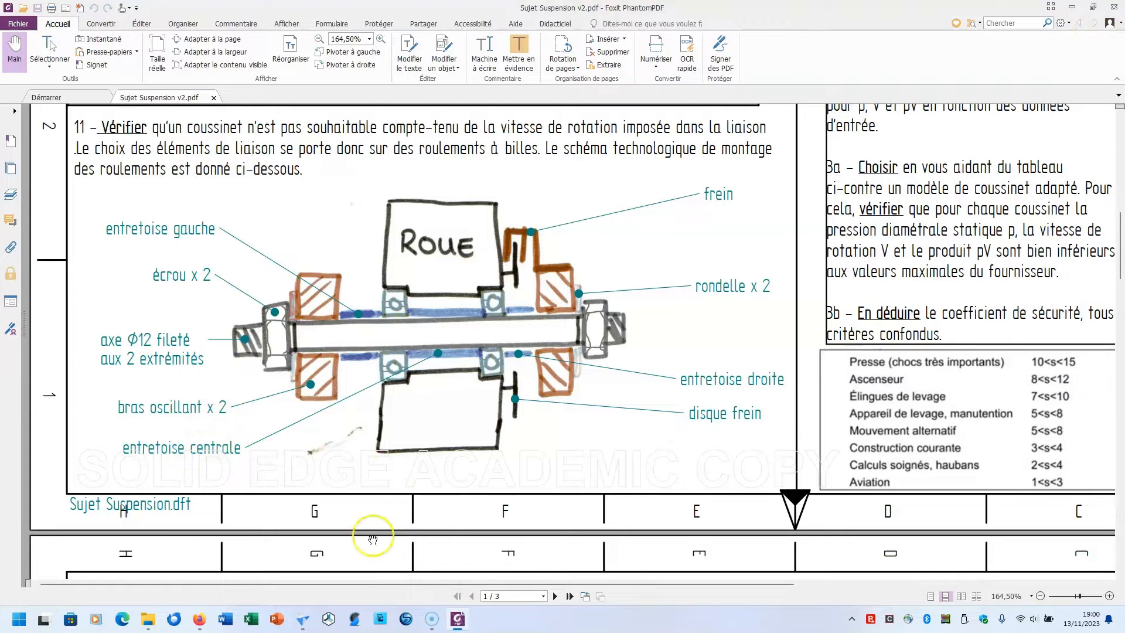
pyautogui.click(313, 624)
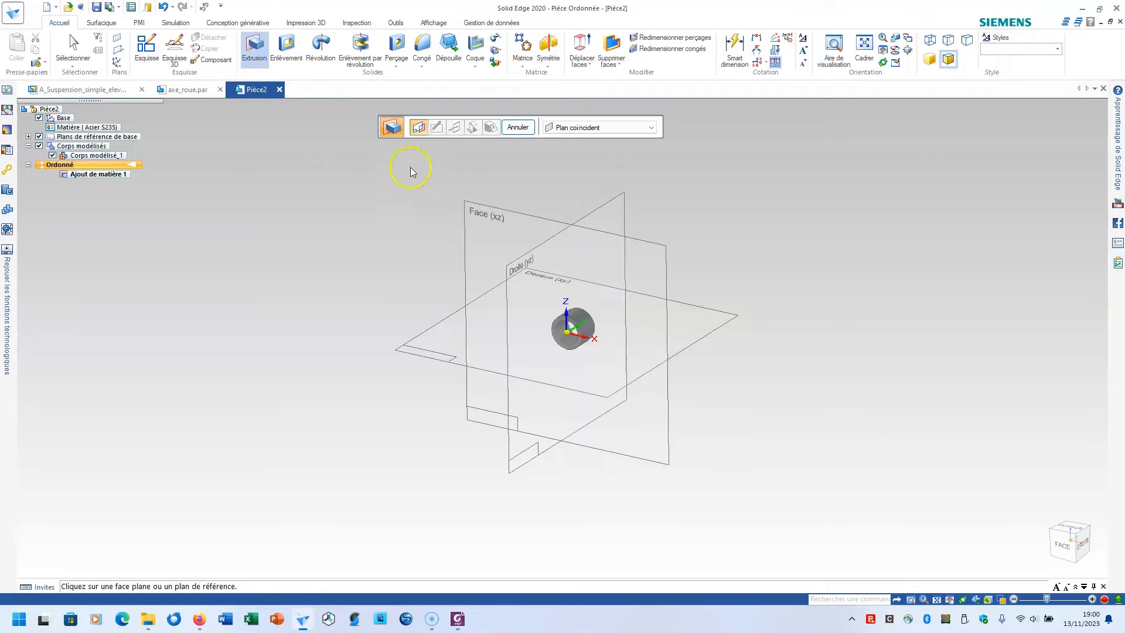
pyautogui.click(13, 13)
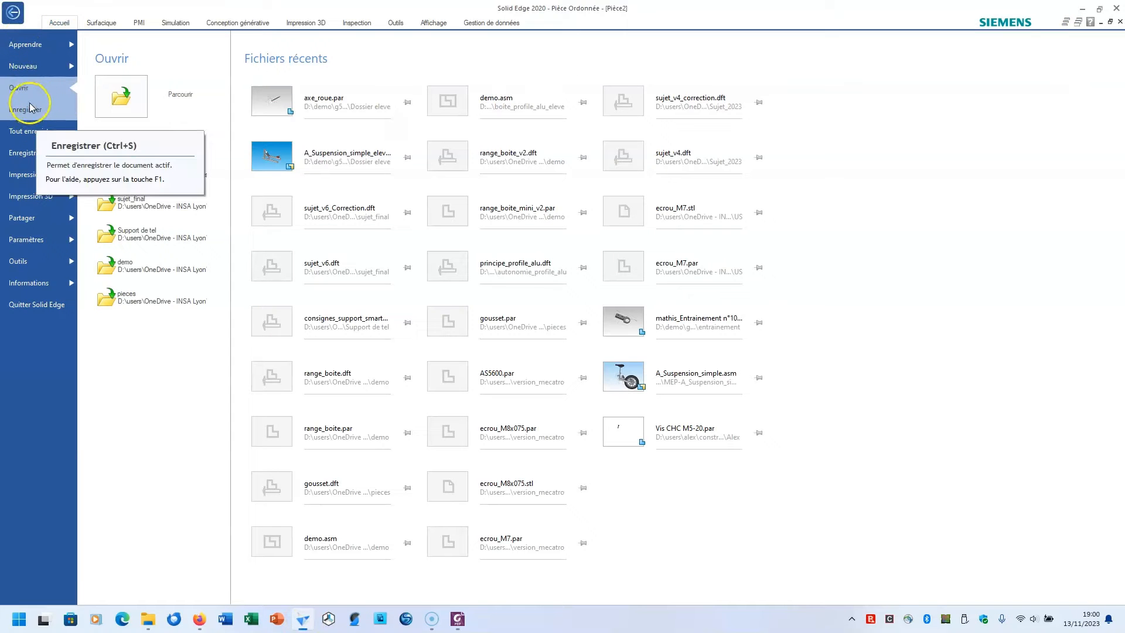
pyautogui.click(27, 108)
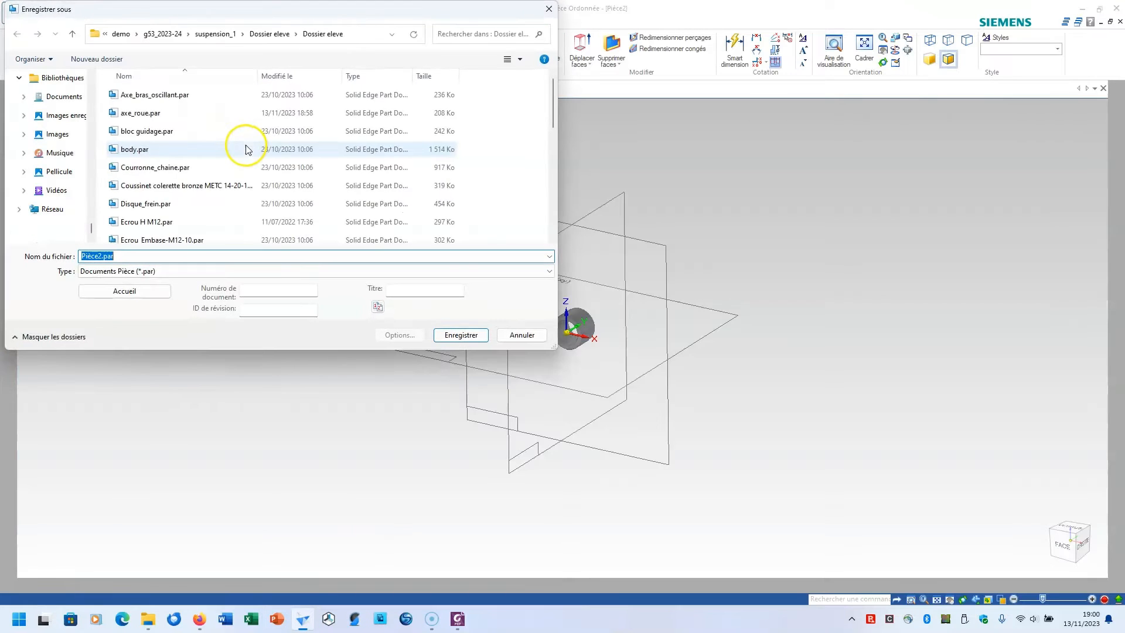
pyautogui.write('entretoise_gauche')
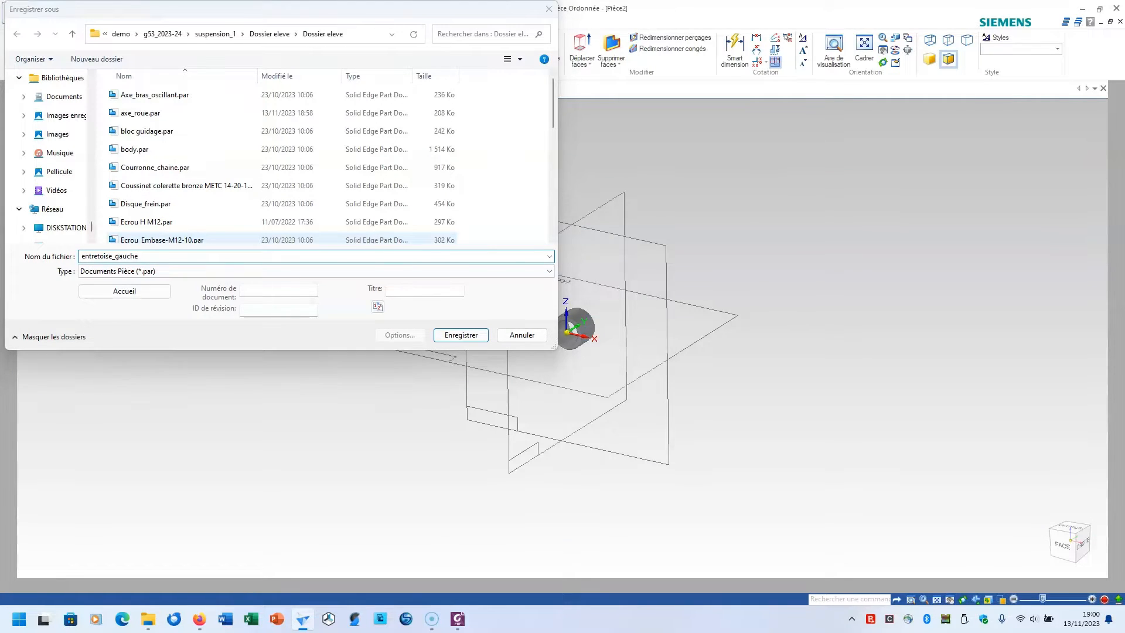
pyautogui.press('Return')
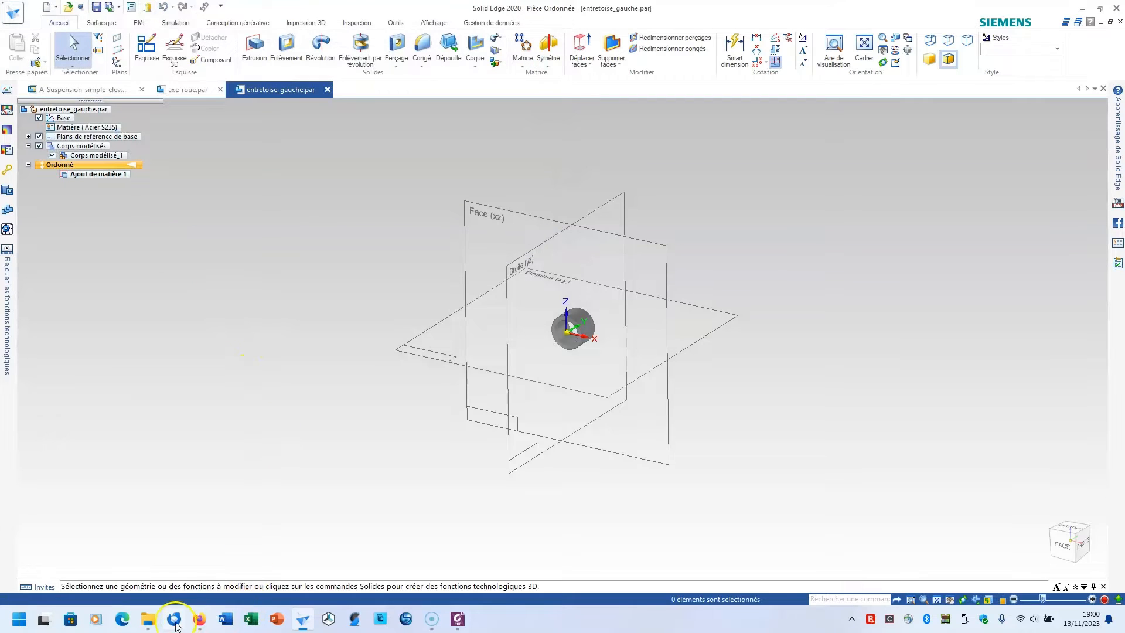
# Duplicate entretoise_gauche.par in the Dossier eleve folder in File Explorer and rename the copy entretoise_droite.par.
pyautogui.click(153, 622)
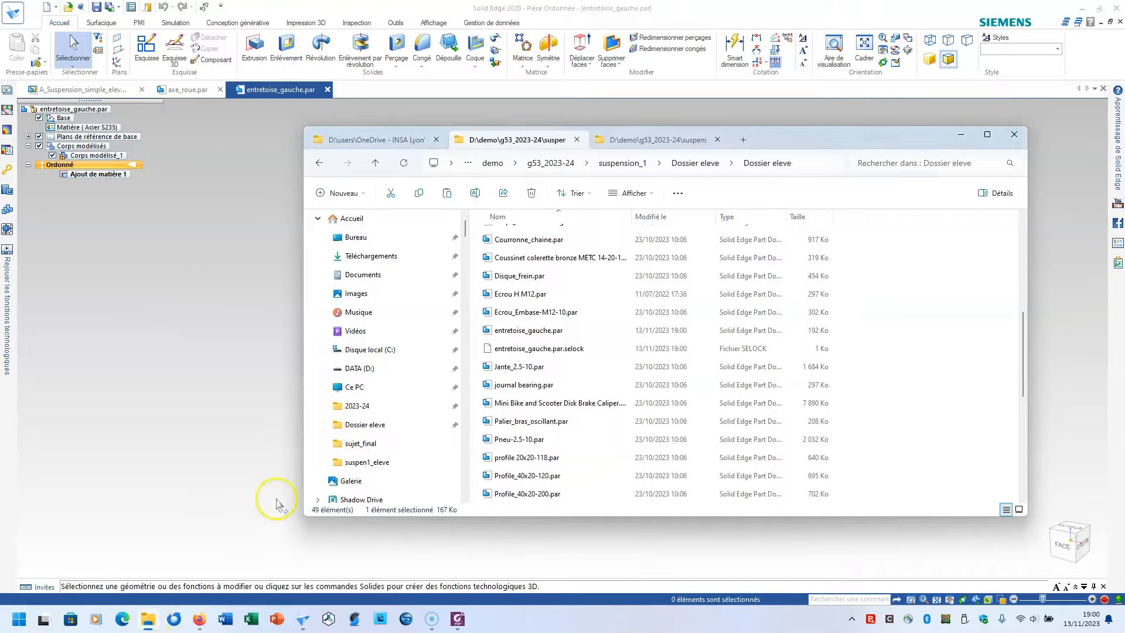
pyautogui.click(545, 315)
pyautogui.click(528, 332)
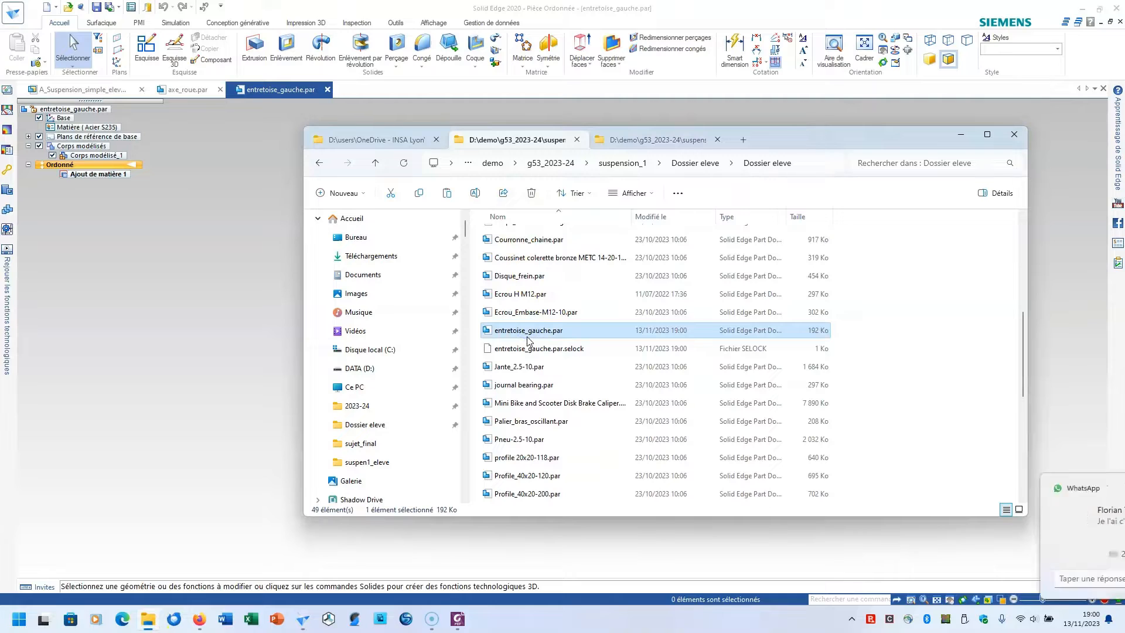
pyautogui.hotkey('ctrl', 'c')
pyautogui.hotkey('ctrl', 'v')
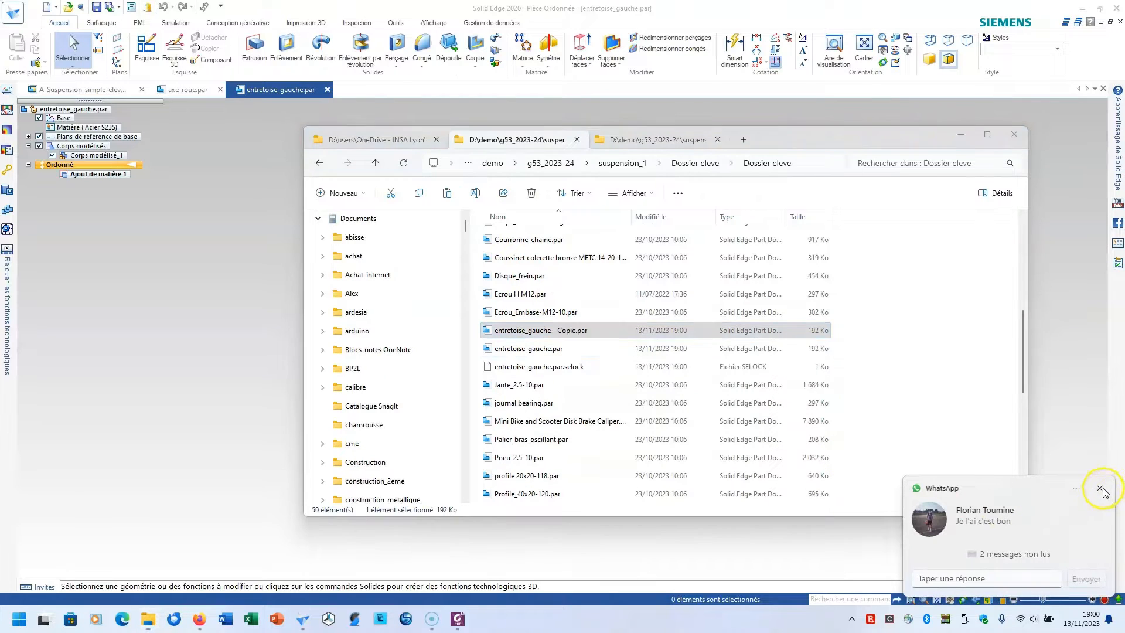
pyautogui.click(1099, 488)
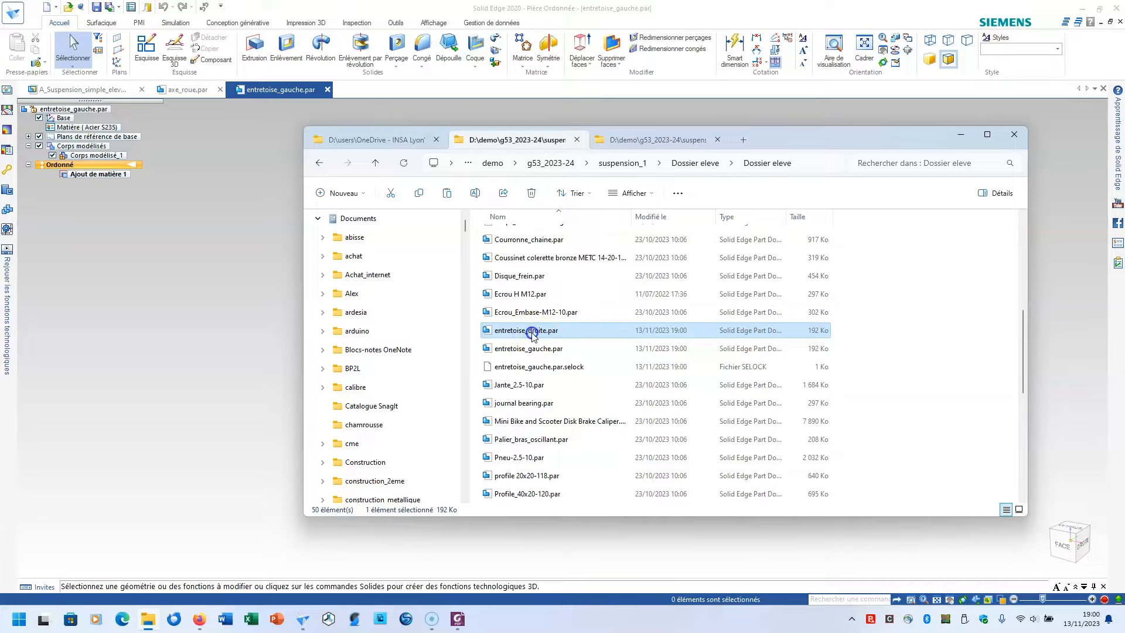
pyautogui.press('Return')
# Duplicate entretoise_droite.par, rename the copy entretoise_centrale.par, and return to Solid Edge.
pyautogui.hotkey('ctrl', 'c')
pyautogui.hotkey('ctrl', 'v')
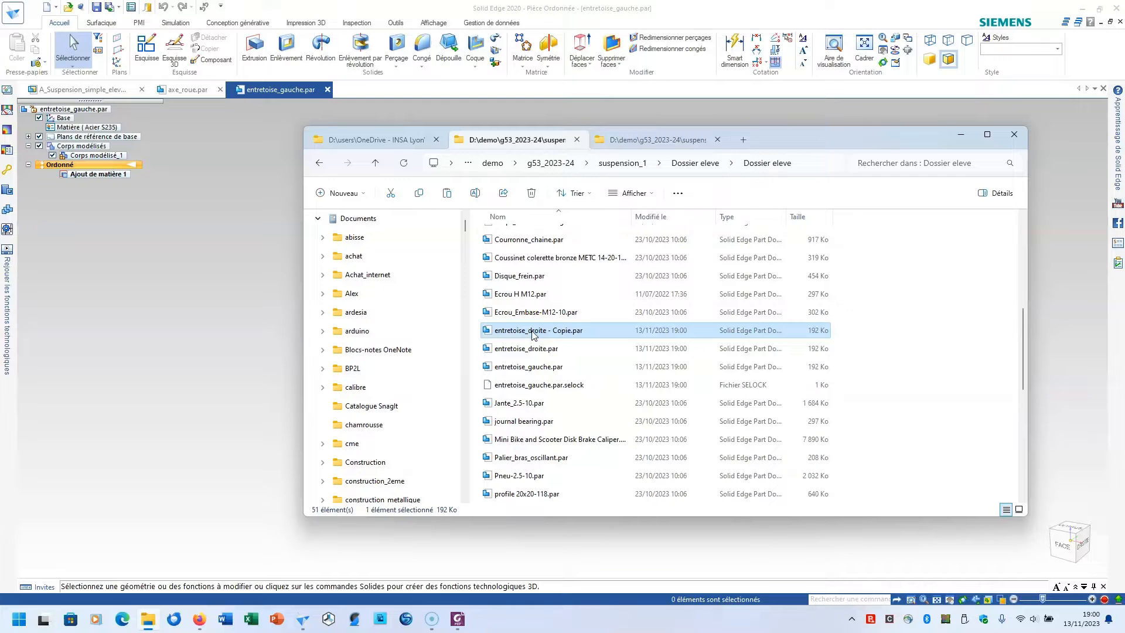
pyautogui.click(532, 331)
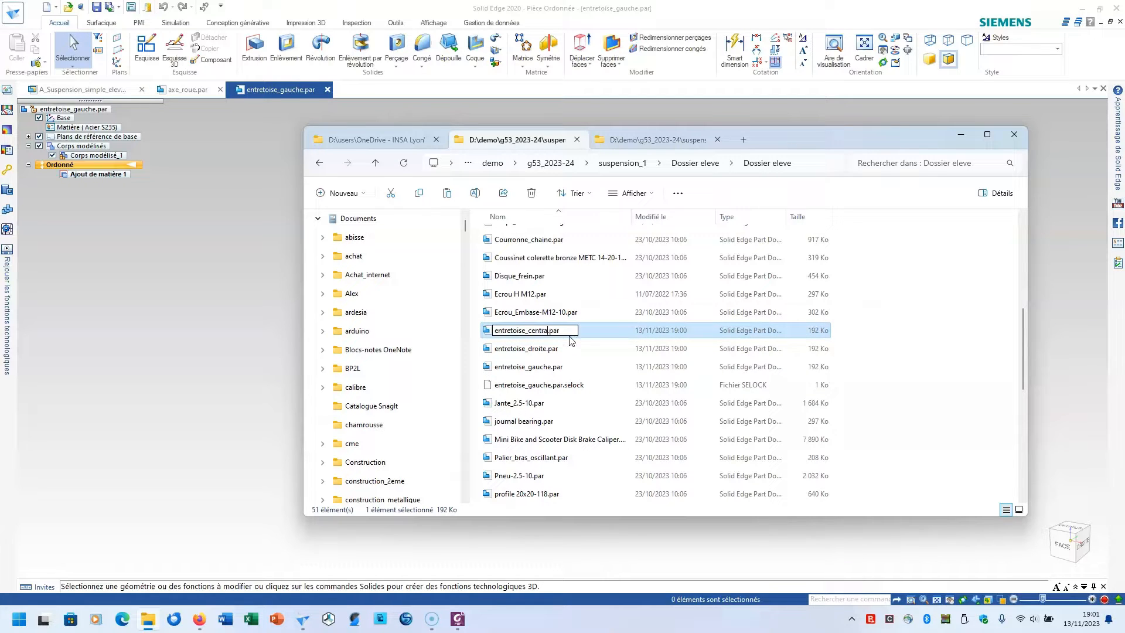
pyautogui.click(293, 294)
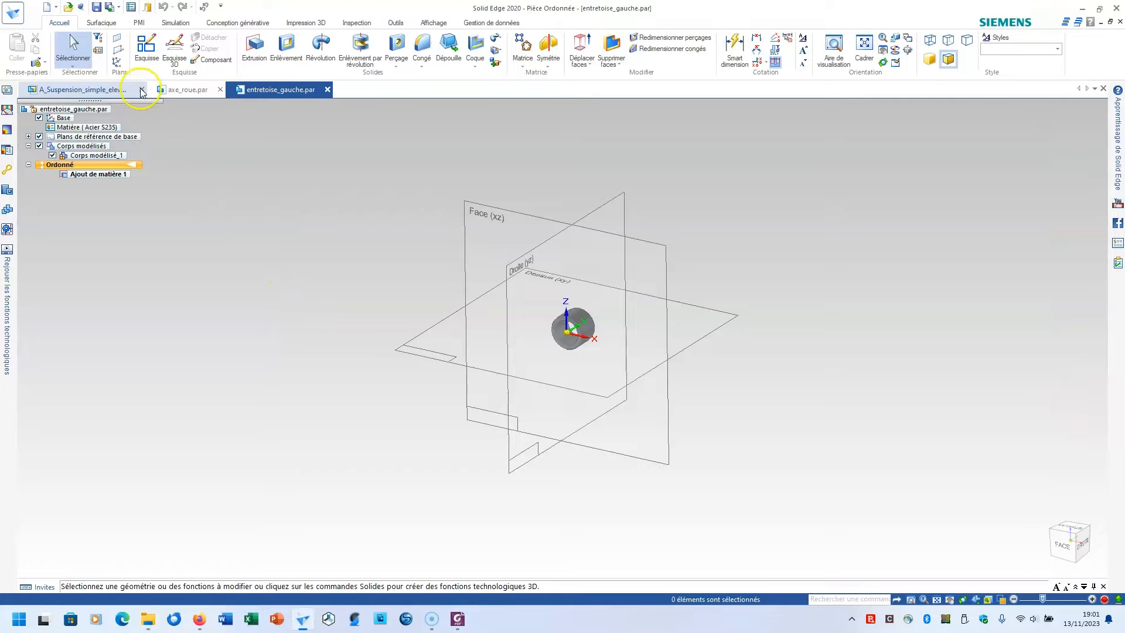
# Show the part library in the A_Suspension_simple_eleve assembly and turn off the computer's Wi-Fi.
pyautogui.click(93, 92)
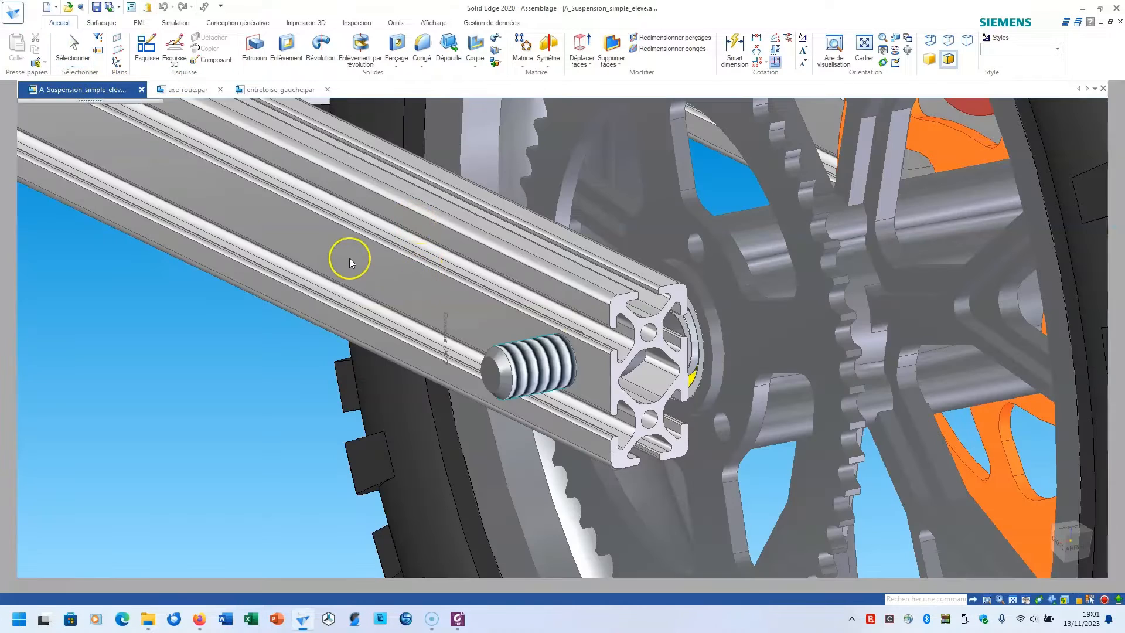
pyautogui.scroll(-3, 237, 240)
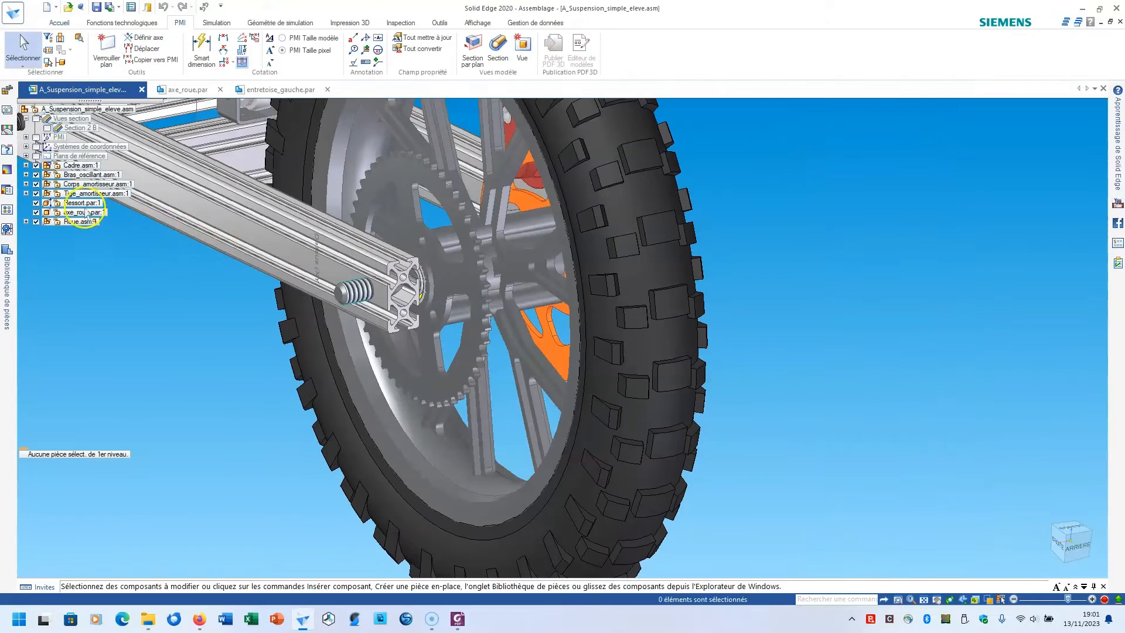
pyautogui.click(8, 266)
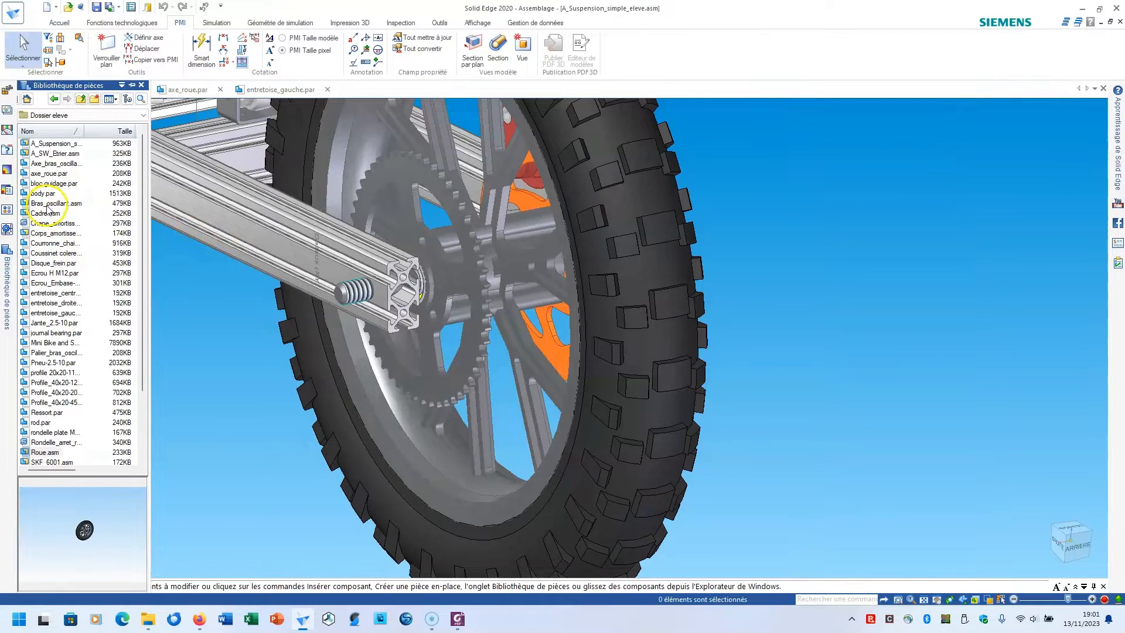
pyautogui.click(1023, 621)
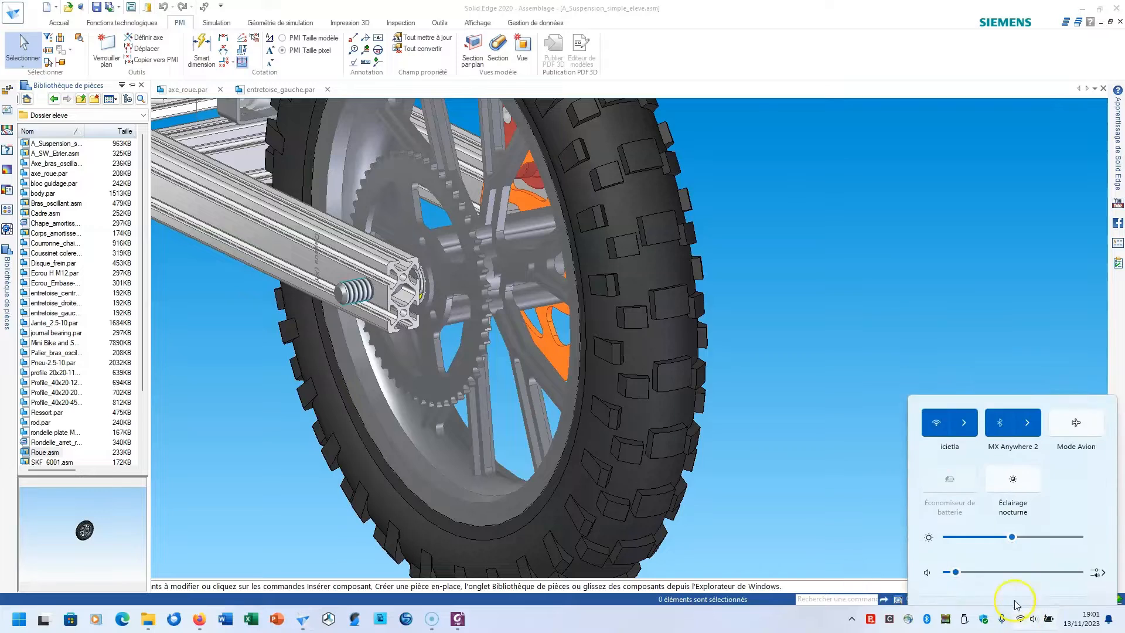
pyautogui.click(924, 400)
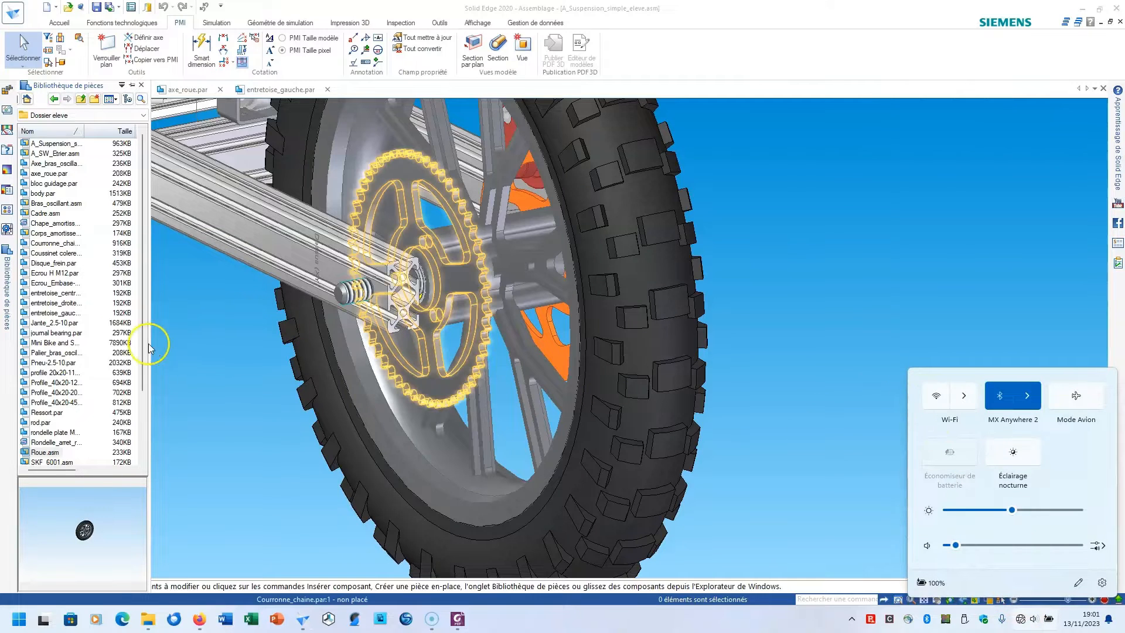
# Insert entretoise_gauche.par into the assembly beside the wheel and align its axis with the wheel axle, leaving rotation unlocked.
pyautogui.click(52, 293)
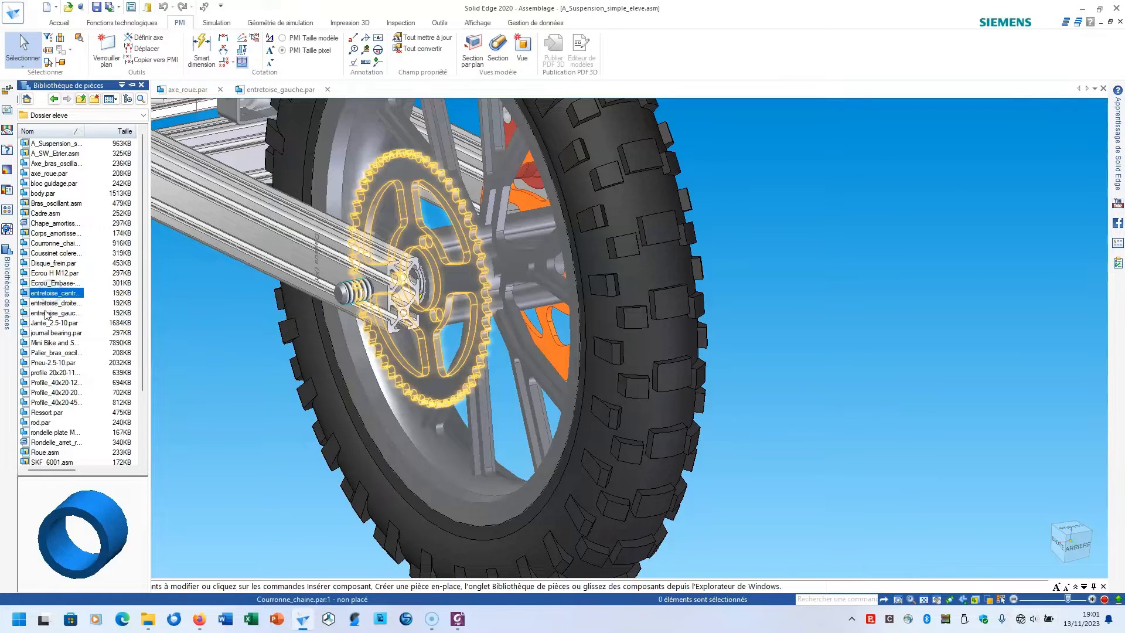
pyautogui.moveTo(46, 315); pyautogui.dragTo(811, 363)
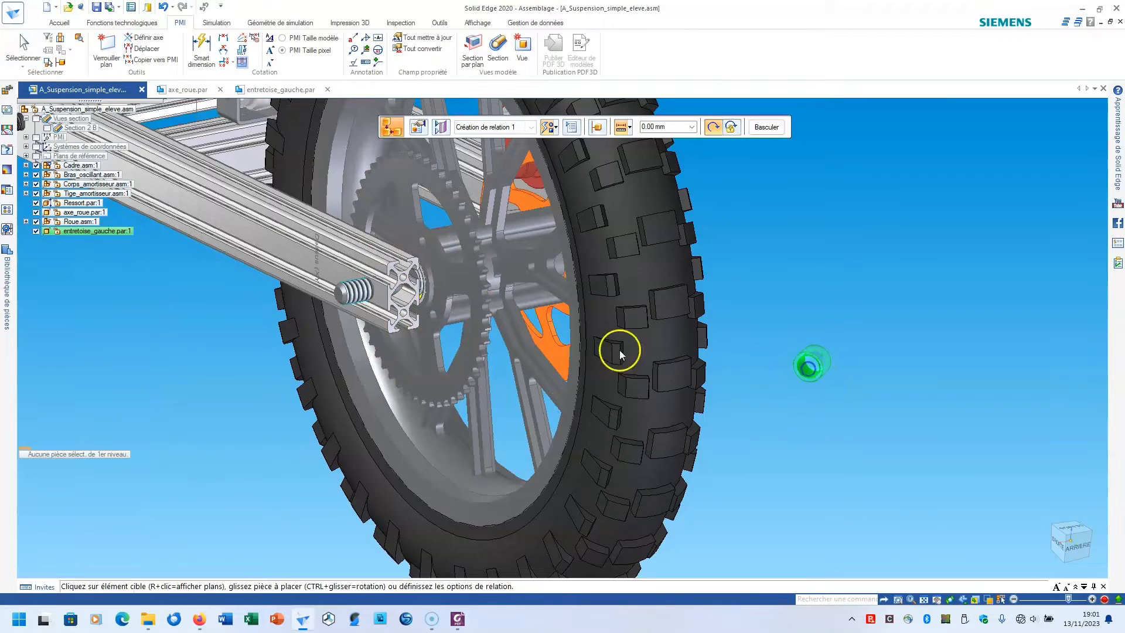
pyautogui.scroll(5, 422, 284)
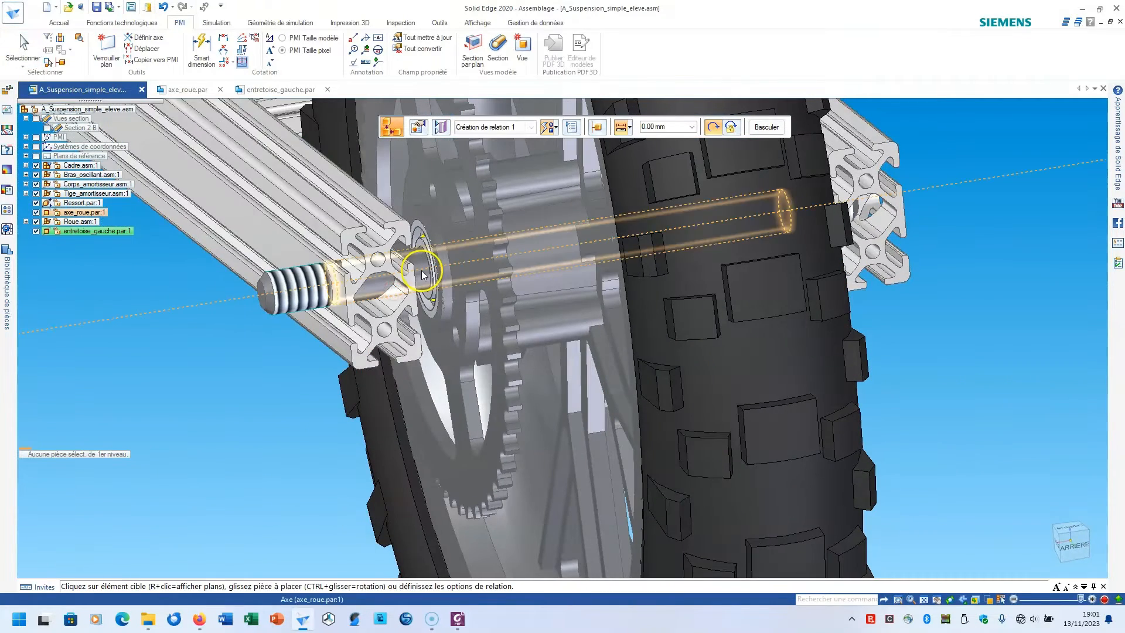
pyautogui.click(417, 279)
pyautogui.scroll(-5, 638, 400)
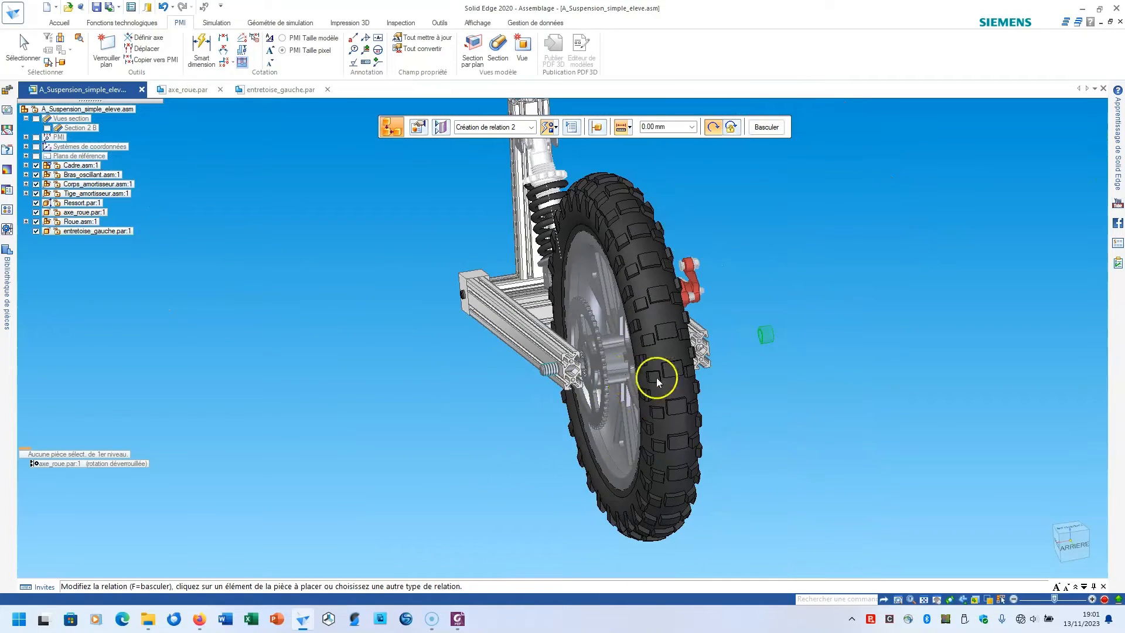
# Mate one end face of the left spacer against the inner face of the swing arm with a 0.00 mm offset.
pyautogui.scroll(5, 738, 351)
pyautogui.click(856, 241)
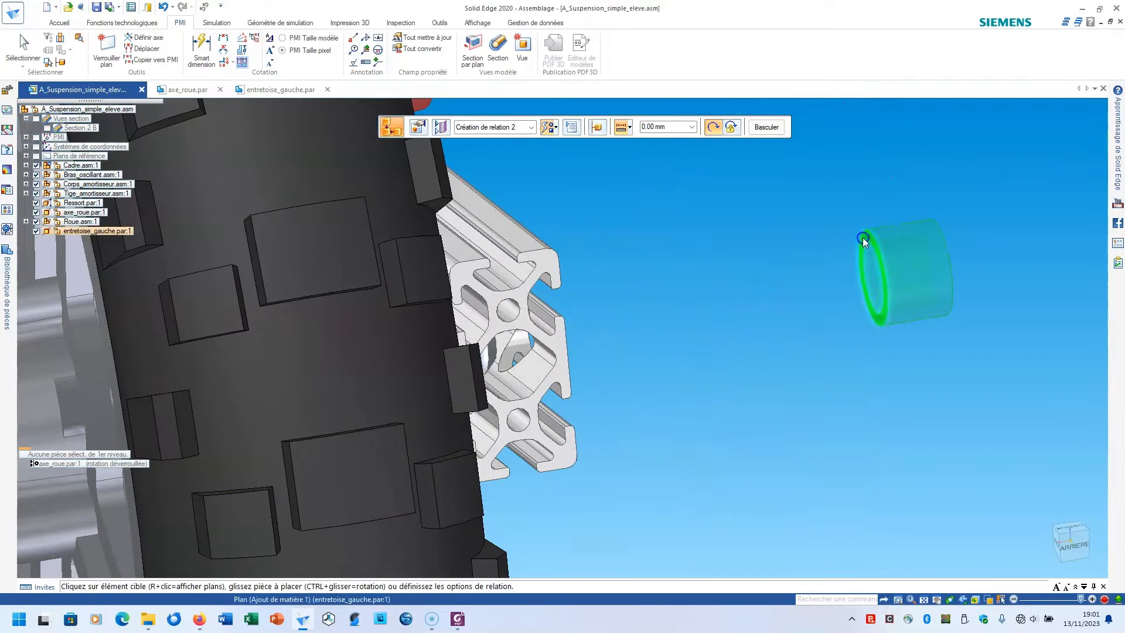
pyautogui.scroll(-5, 769, 291)
pyautogui.scroll(5, 586, 335)
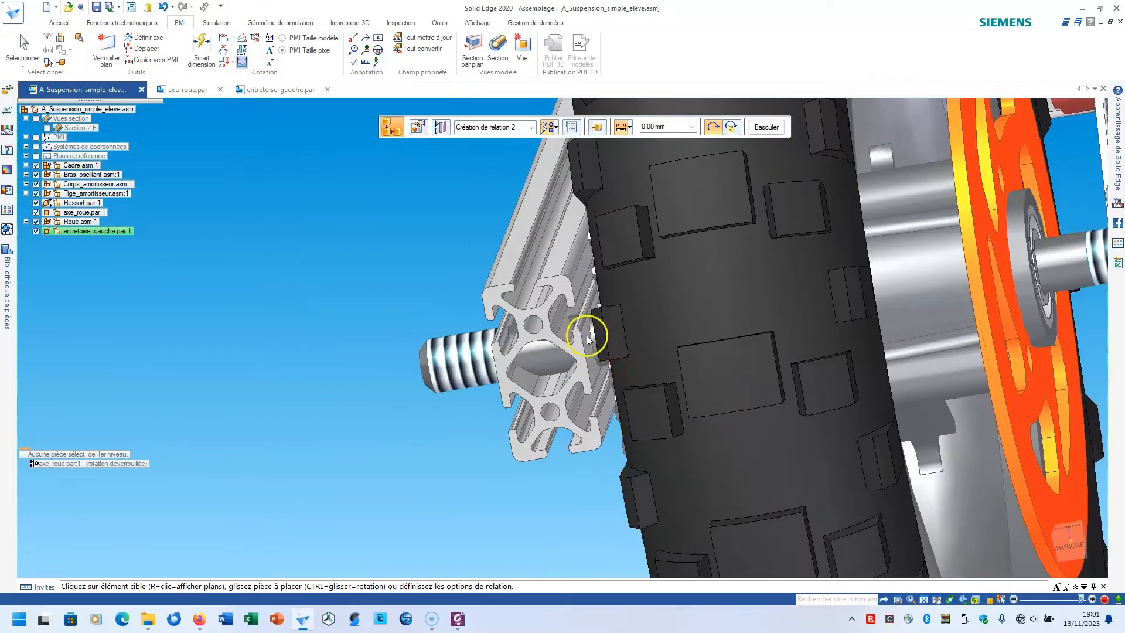
pyautogui.click(585, 336)
pyautogui.scroll(-3, 592, 346)
# Mate the spacer's other end face against the wheel bearing on the sprocket side with a 0.00 mm offset.
pyautogui.moveTo(593, 347); pyautogui.dragTo(526, 336, button='middle')
pyautogui.scroll(5, 525, 335)
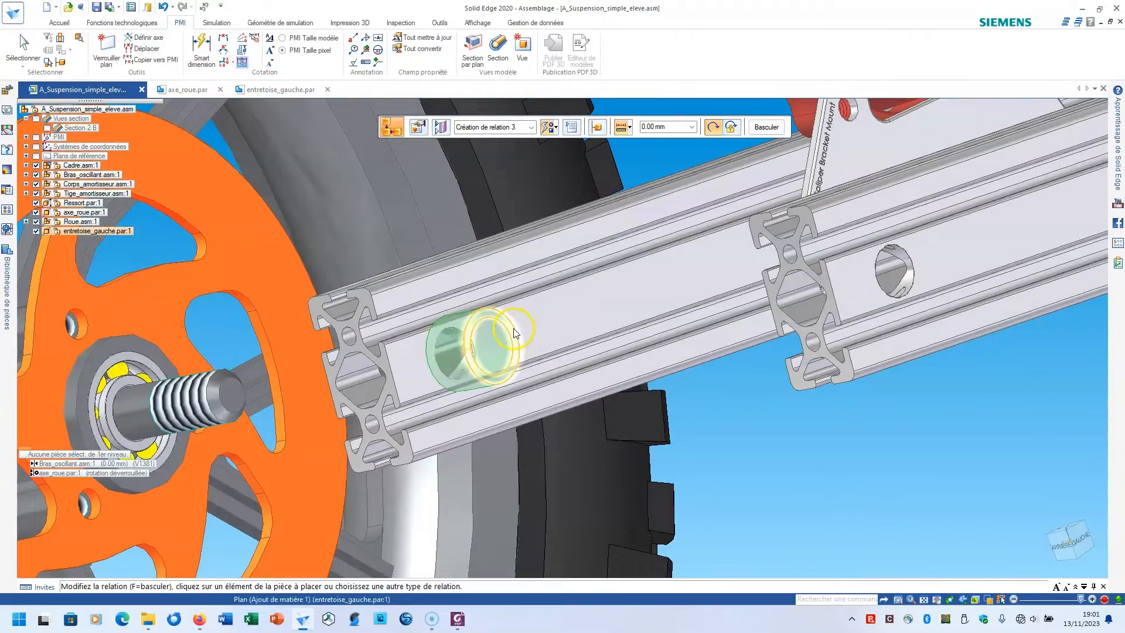
pyautogui.click(526, 338)
pyautogui.scroll(-5, 526, 337)
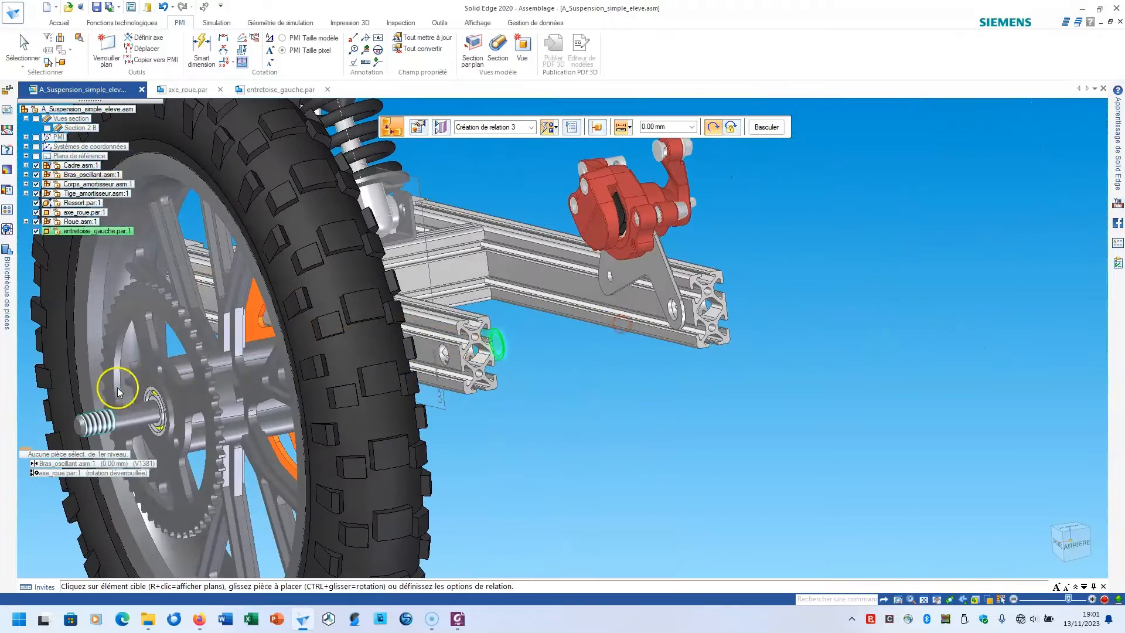
pyautogui.scroll(5, 147, 388)
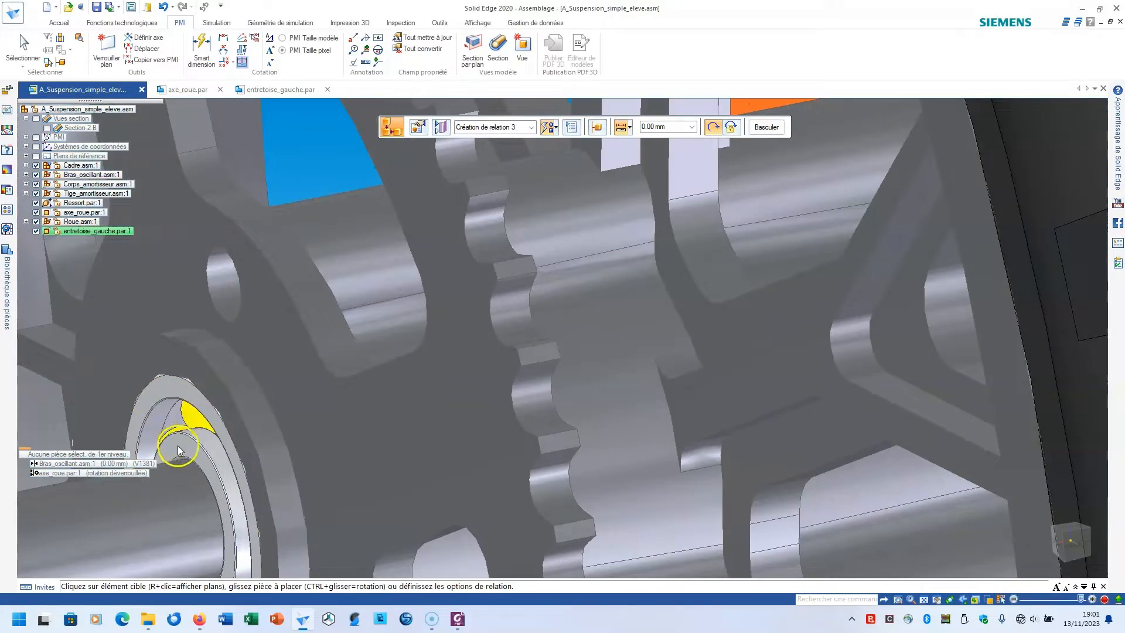
pyautogui.click(178, 442)
pyautogui.scroll(-5, 177, 445)
pyautogui.press('Escape')
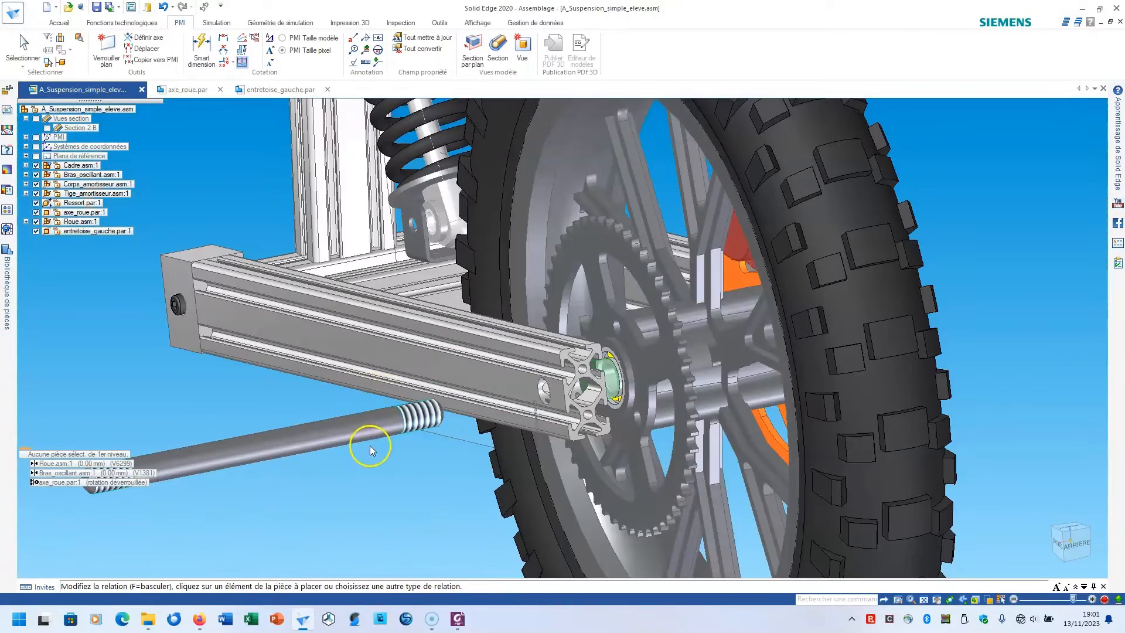
# Slide the wheel axle along its axis into the swing arm and wheel hub, and save the assembly.
pyautogui.click(238, 447)
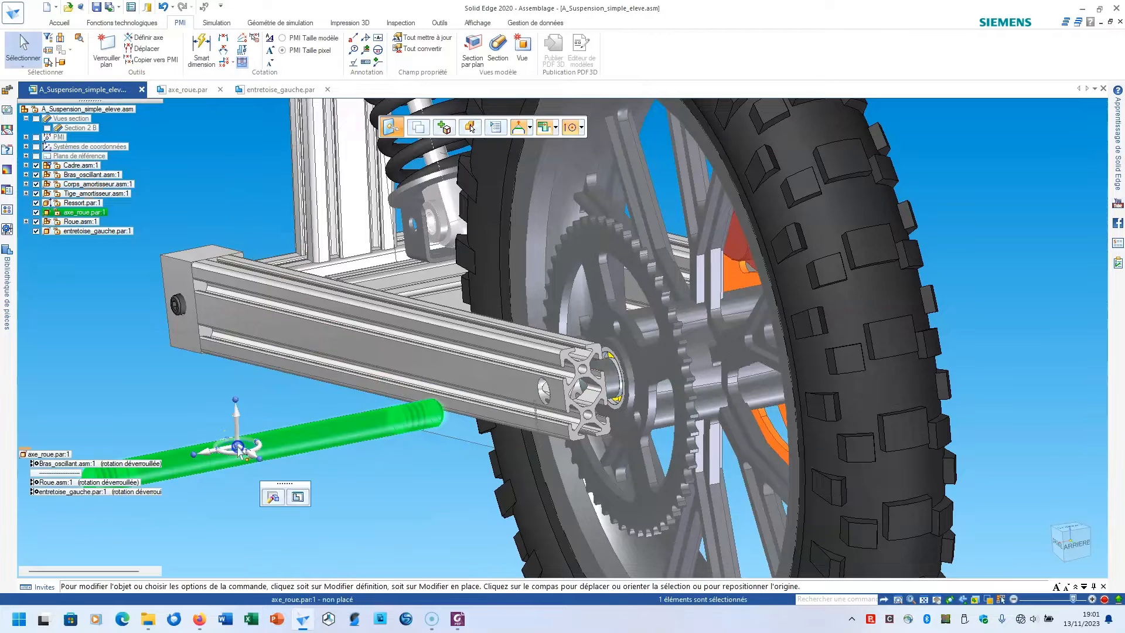
pyautogui.press('Escape')
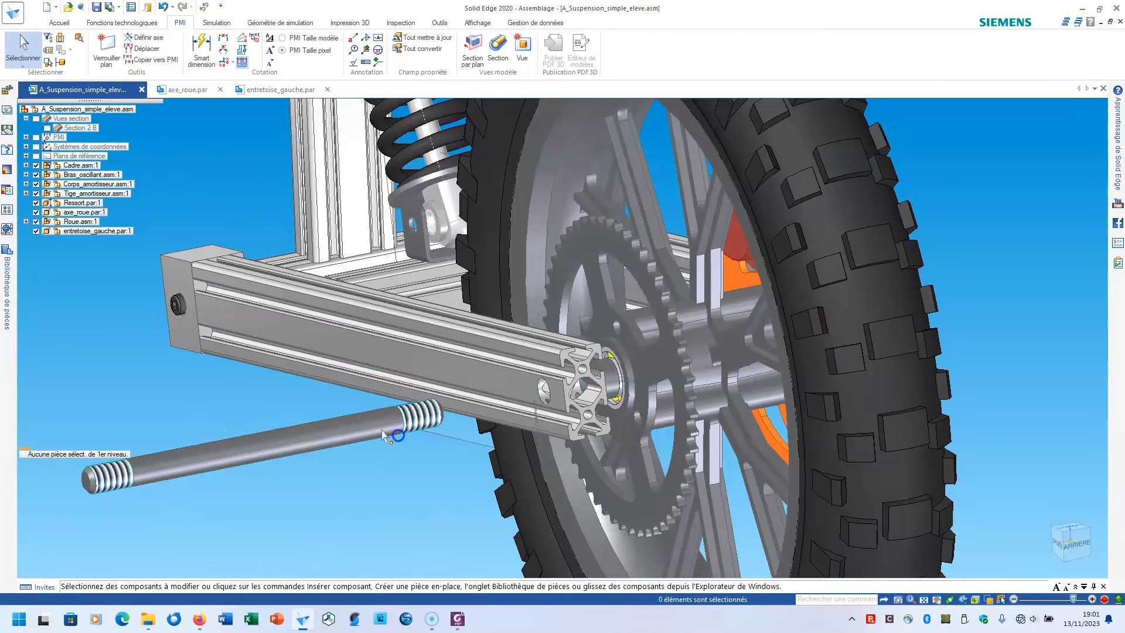
pyautogui.click(61, 23)
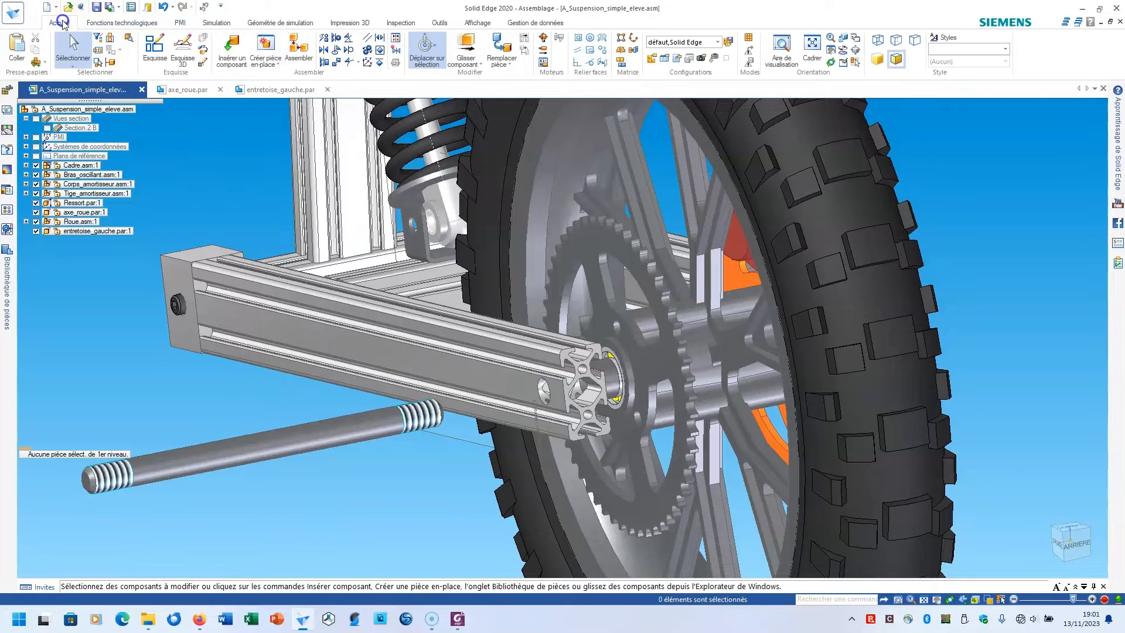
pyautogui.click(299, 50)
pyautogui.click(251, 444)
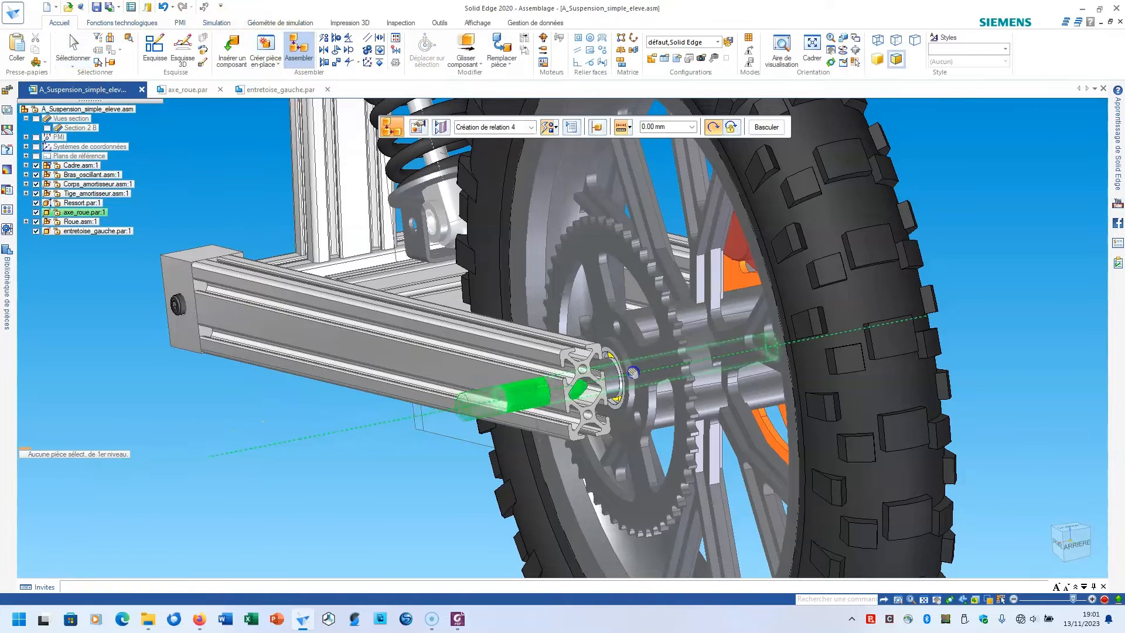
pyautogui.click(641, 403)
pyautogui.scroll(-5, 641, 403)
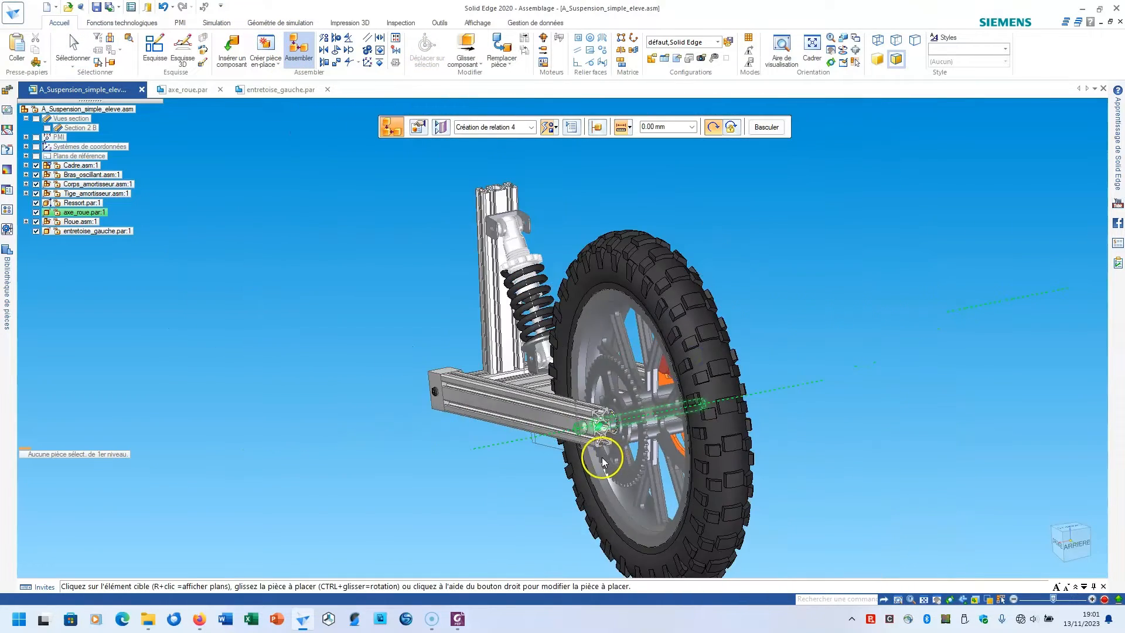
pyautogui.moveTo(603, 457); pyautogui.dragTo(557, 475, button='middle')
pyautogui.press('Escape')
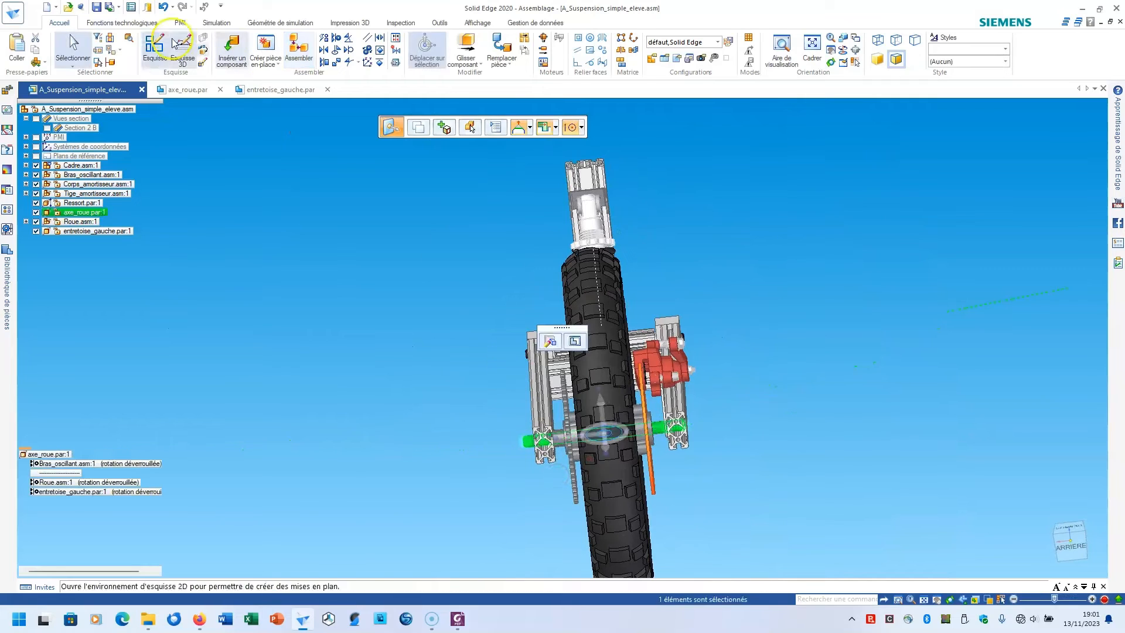
pyautogui.click(99, 7)
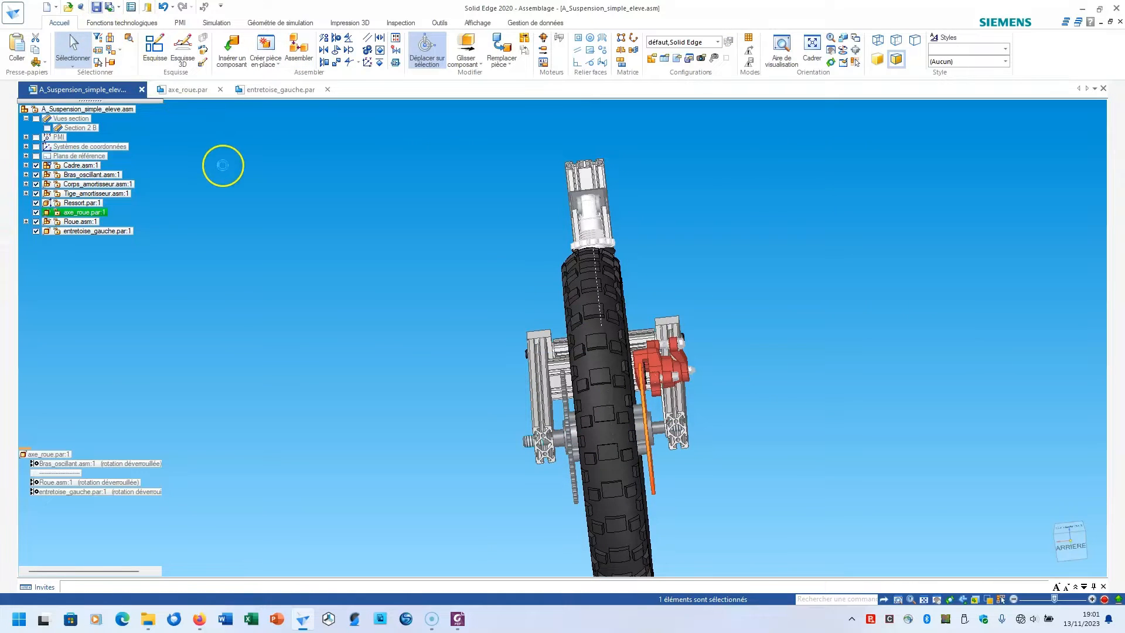
pyautogui.click(226, 163)
# Create a drawing of the current assembly from the mono-piece.dft template, with the drawing view creation wizard started.
pyautogui.click(11, 11)
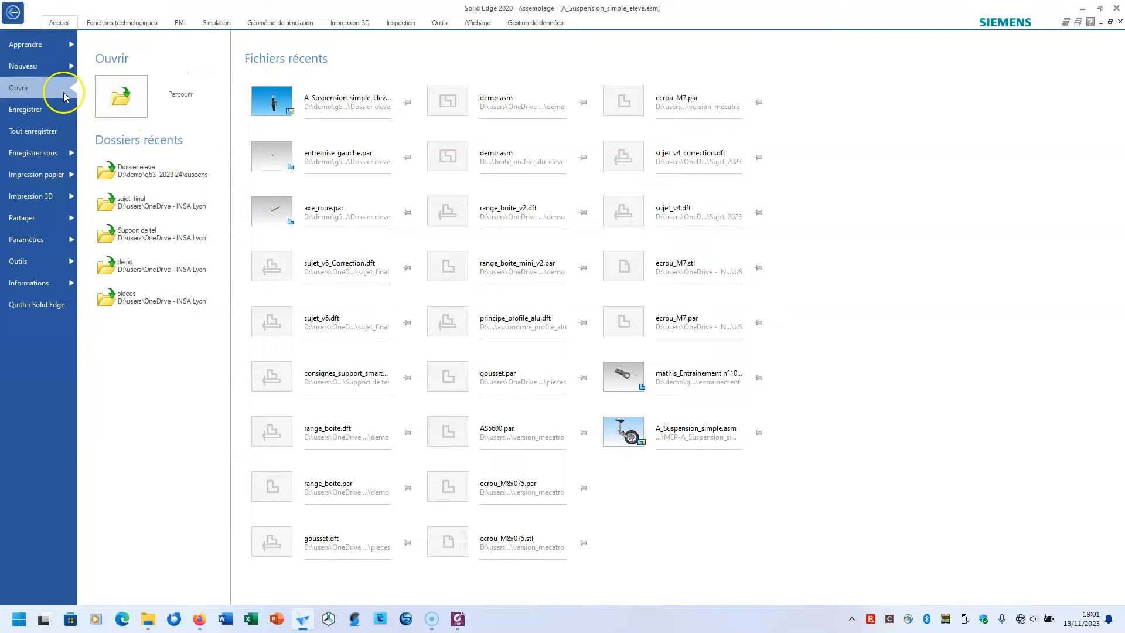
pyautogui.click(23, 66)
pyautogui.click(217, 250)
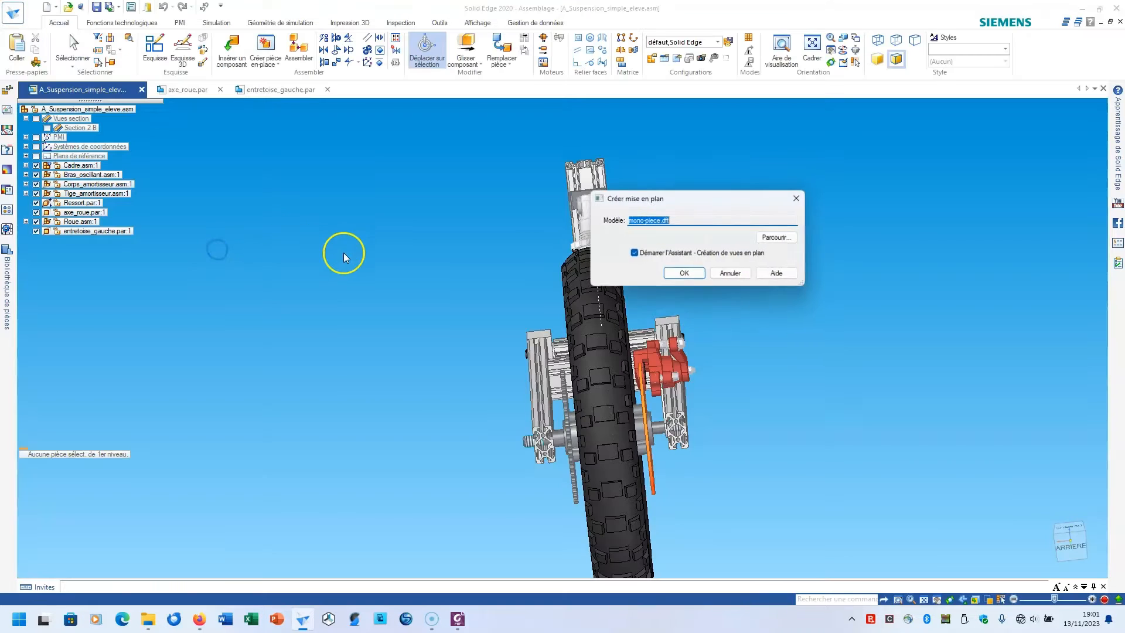
pyautogui.click(682, 275)
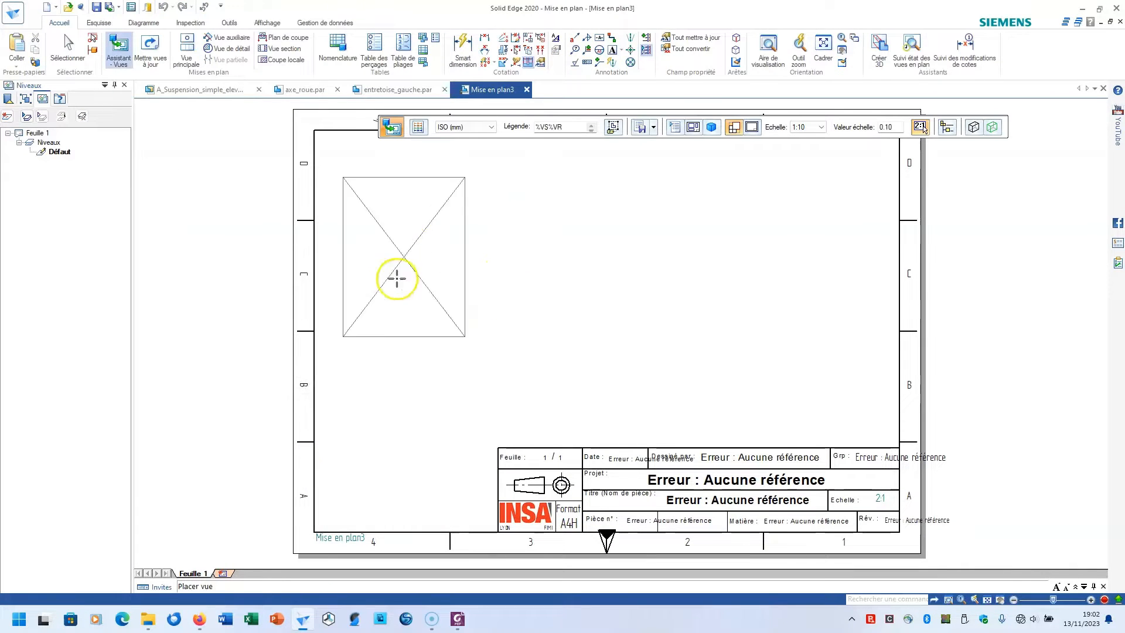
# Set the scale of the unplaced assembly view to 1:5 and check its view layout options.
pyautogui.keyDown('ctrl'); pyautogui.scroll(1, 422, 380); pyautogui.keyUp('ctrl')
pyautogui.scroll(4, 430, 350)
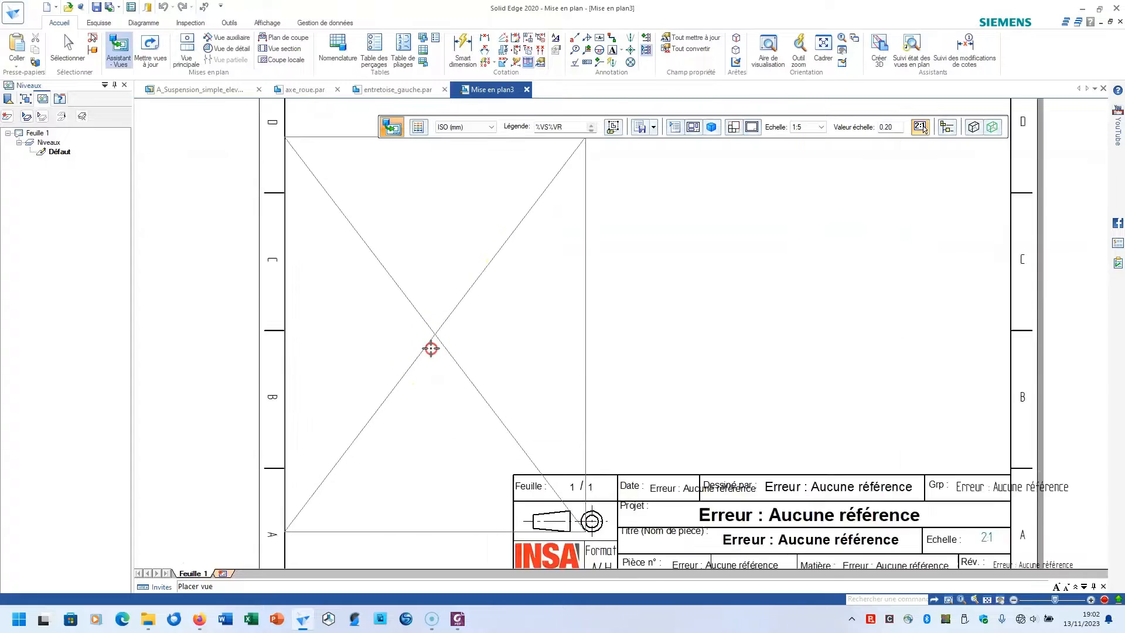
pyautogui.scroll(-5, 395, 376)
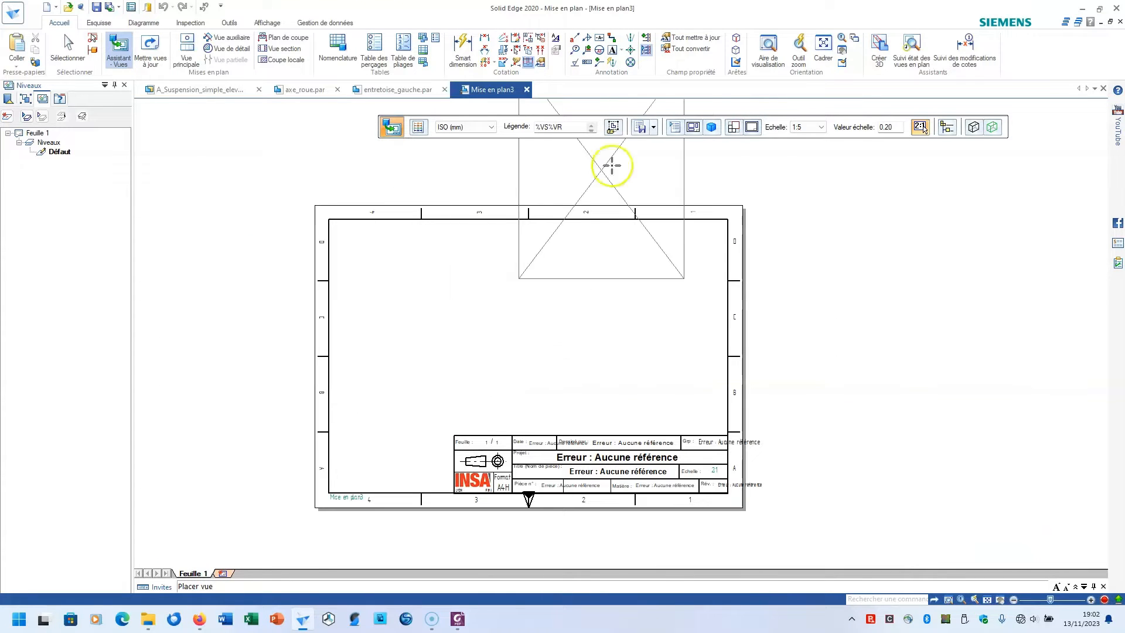
pyautogui.click(697, 130)
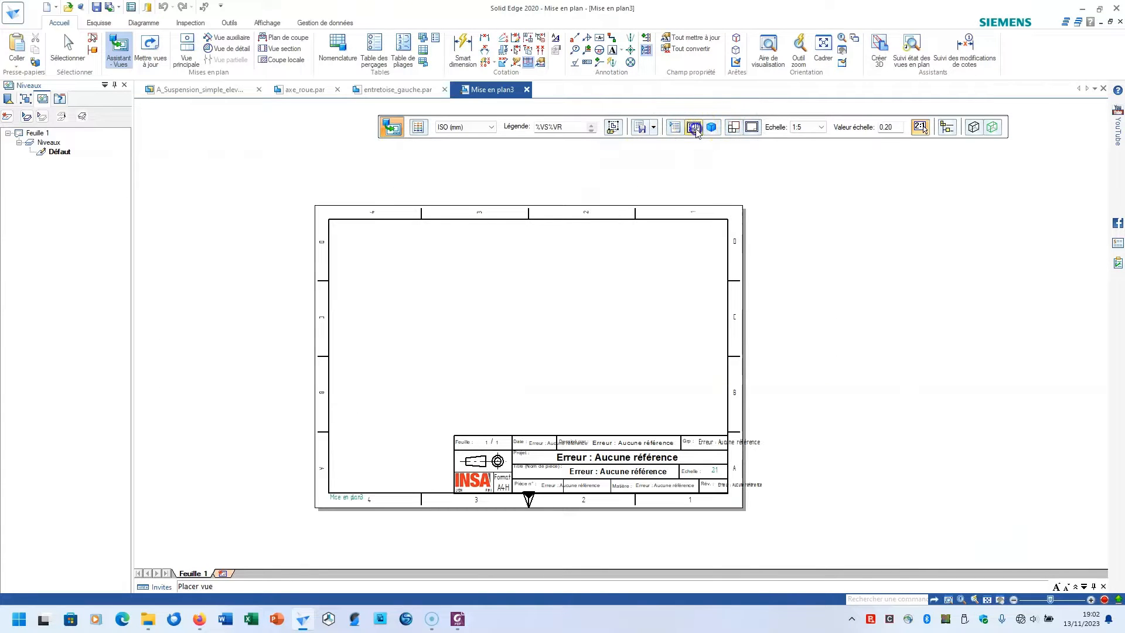
pyautogui.click(725, 291)
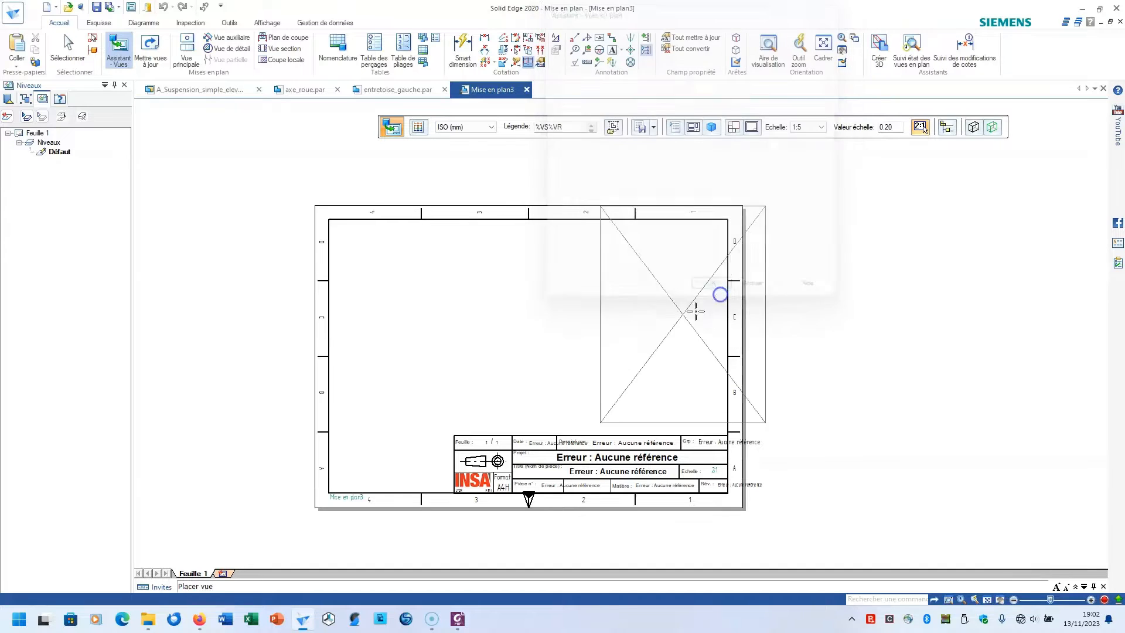
# Give the main view a custom orientation showing the assembly's right side (Droite) and place it on the left half of the sheet.
pyautogui.click(692, 130)
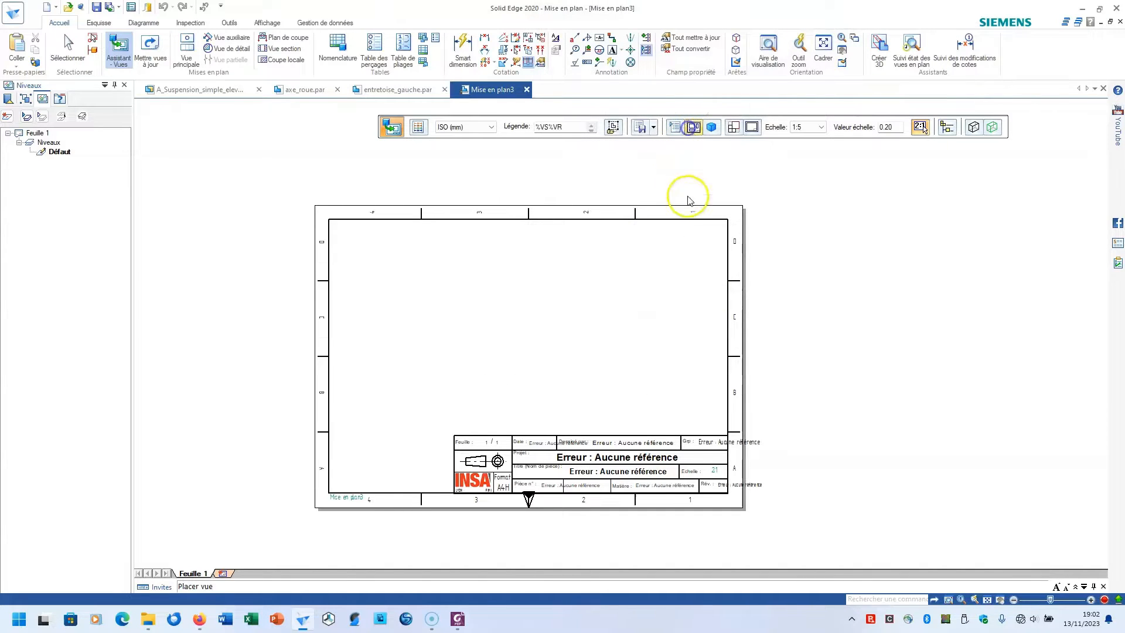
pyautogui.click(735, 203)
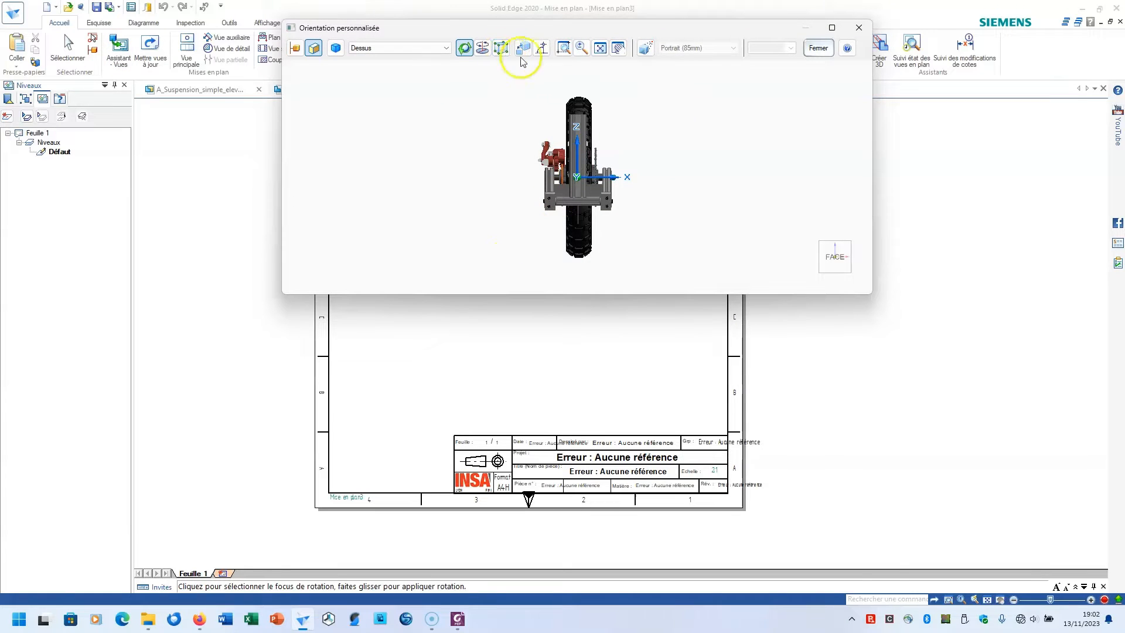
pyautogui.click(856, 257)
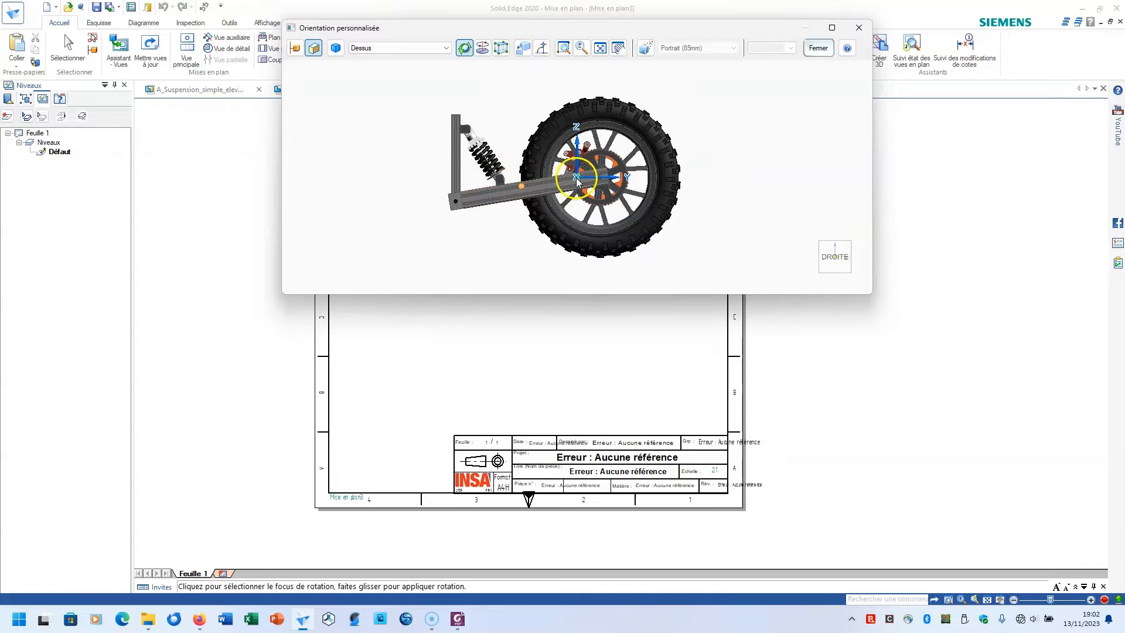
pyautogui.scroll(6, 569, 207)
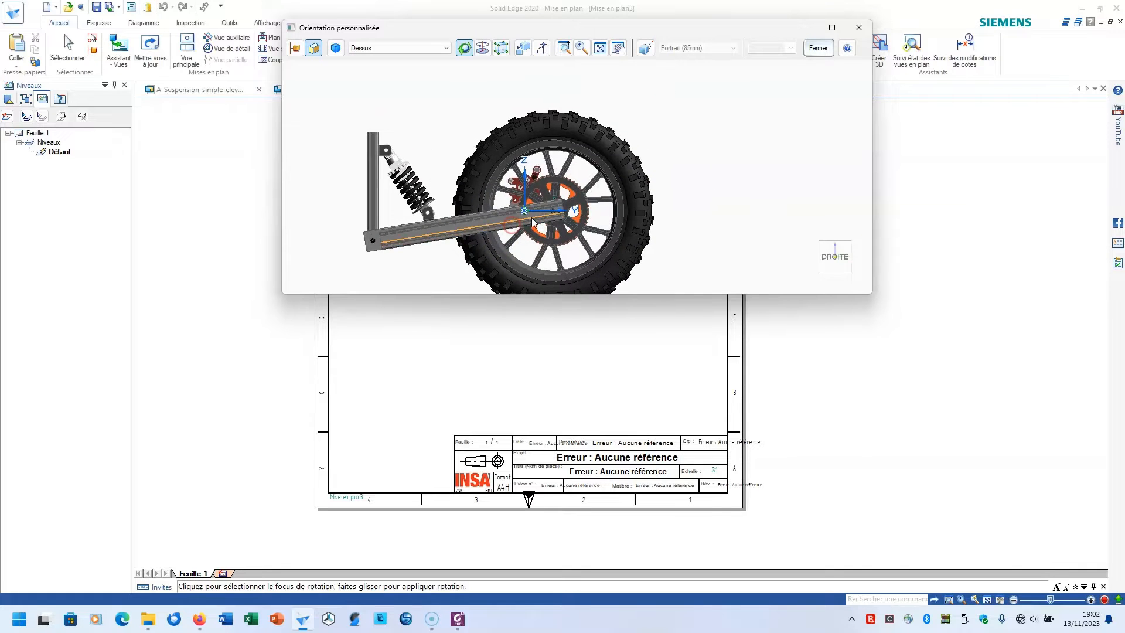
pyautogui.scroll(-4, 533, 216)
pyautogui.click(757, 233)
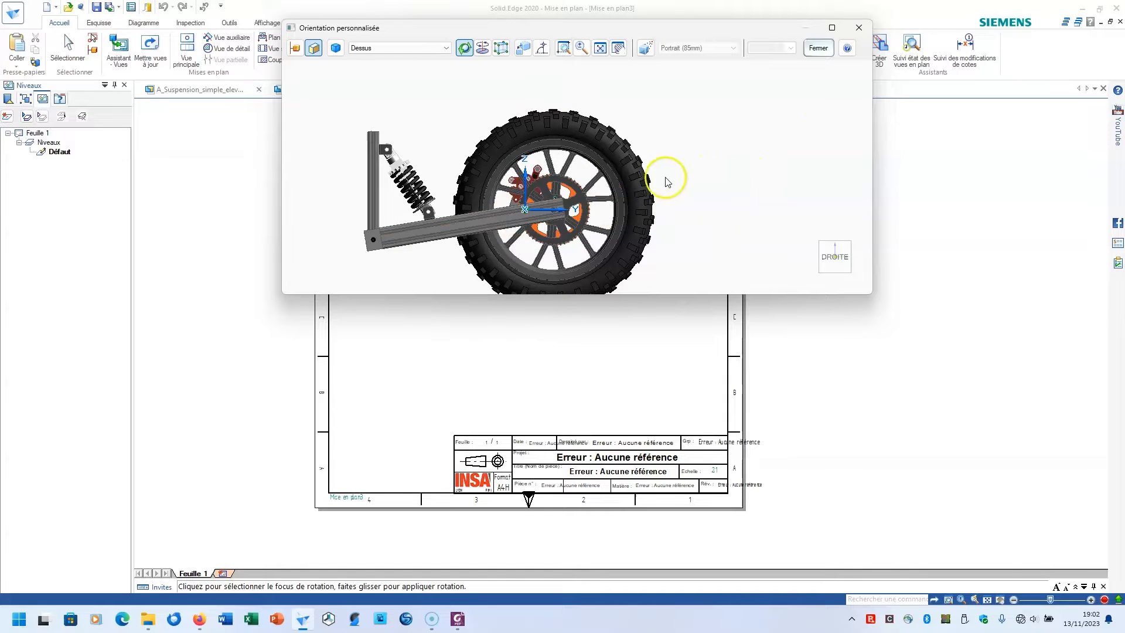
pyautogui.scroll(4, 520, 201)
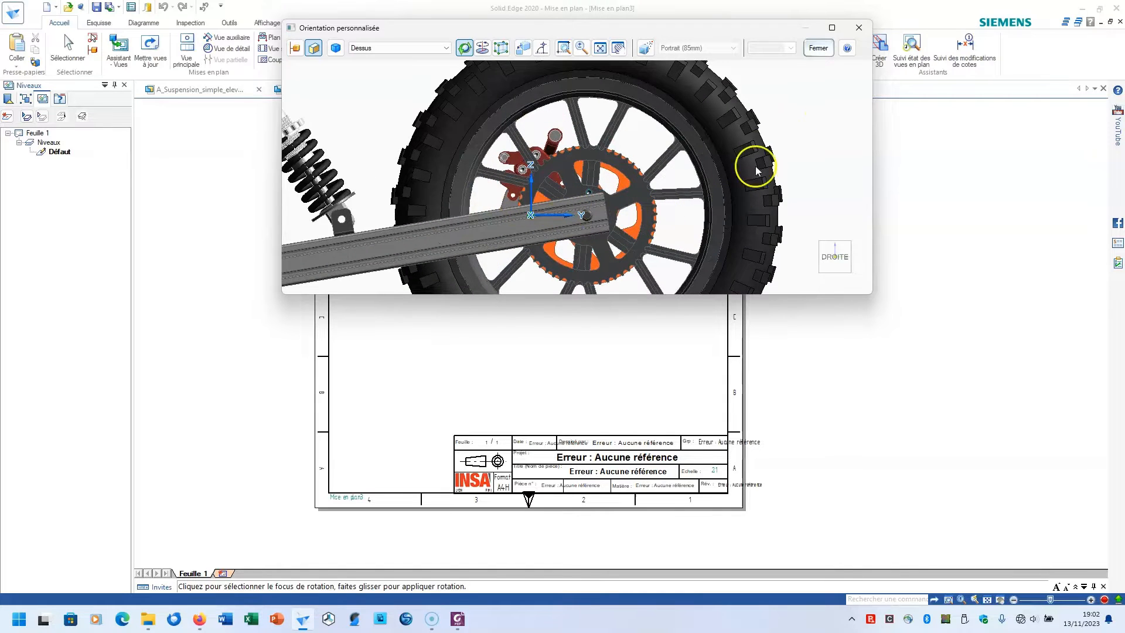
pyautogui.click(817, 50)
pyautogui.click(581, 438)
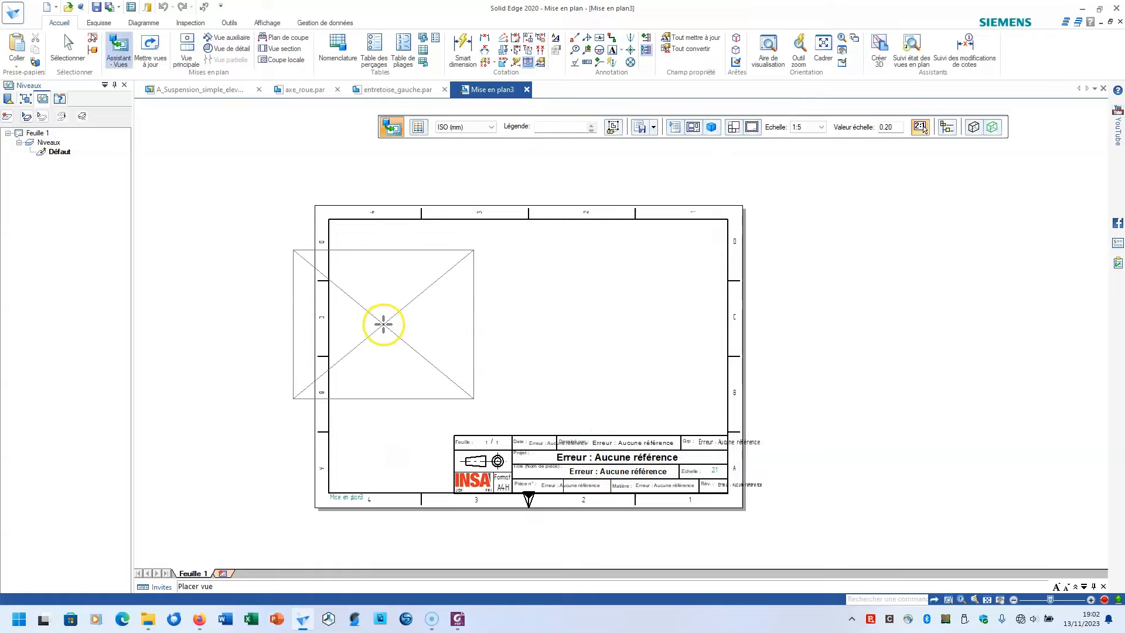
pyautogui.click(383, 324)
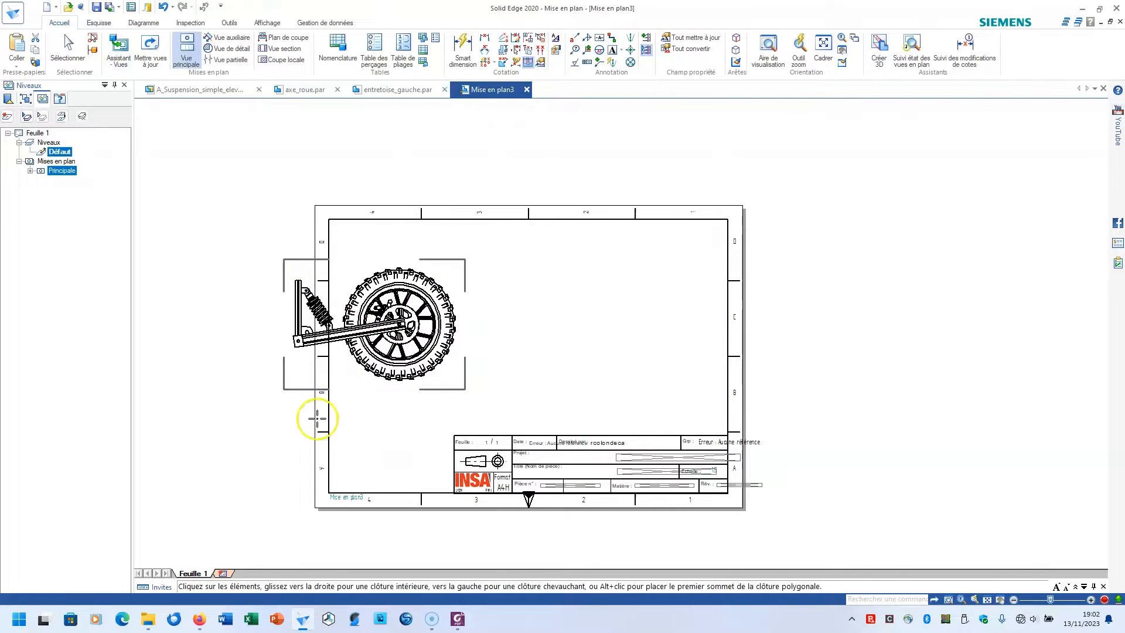
# Change the background of Feuille 1 to Format A3H in the page setup.
pyautogui.rightClick(190, 573)
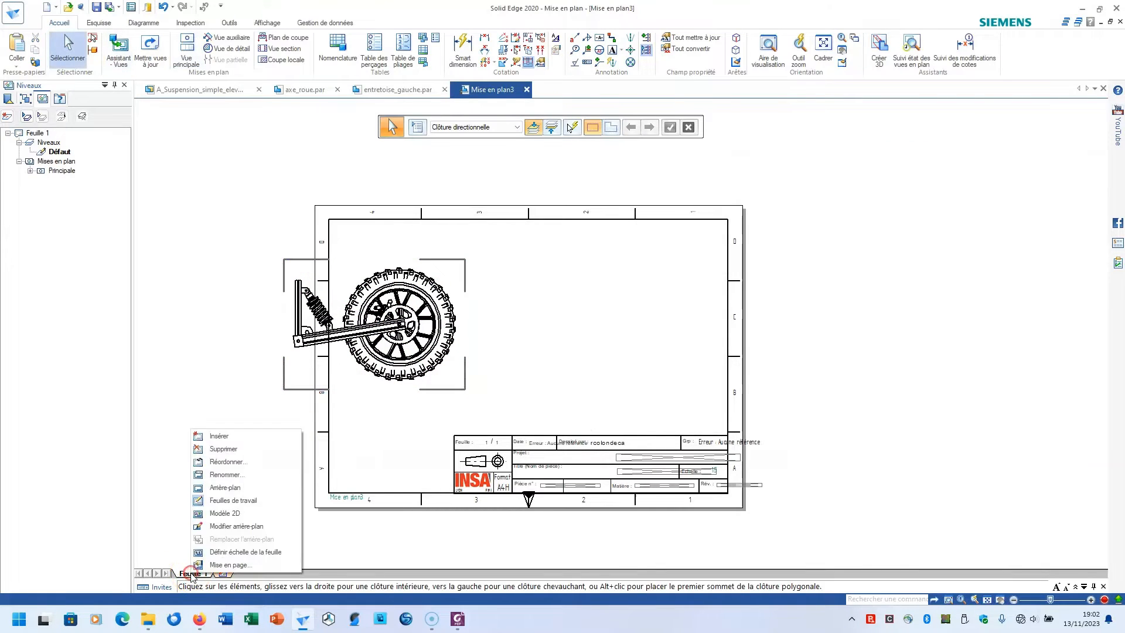
pyautogui.click(225, 565)
pyautogui.click(542, 256)
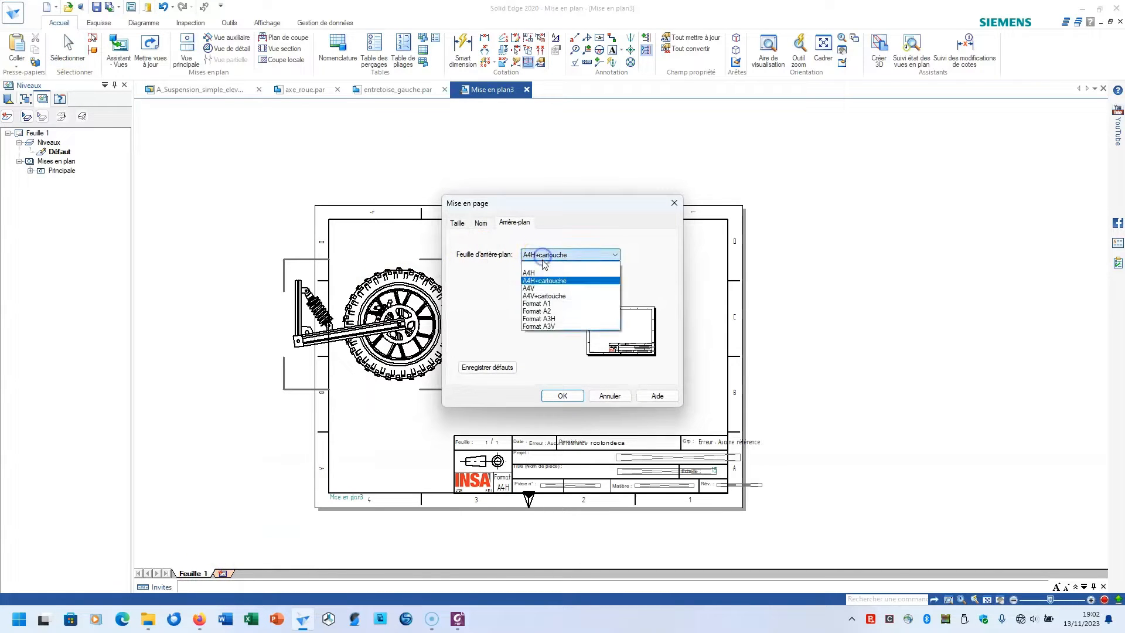
pyautogui.click(539, 319)
pyautogui.click(562, 396)
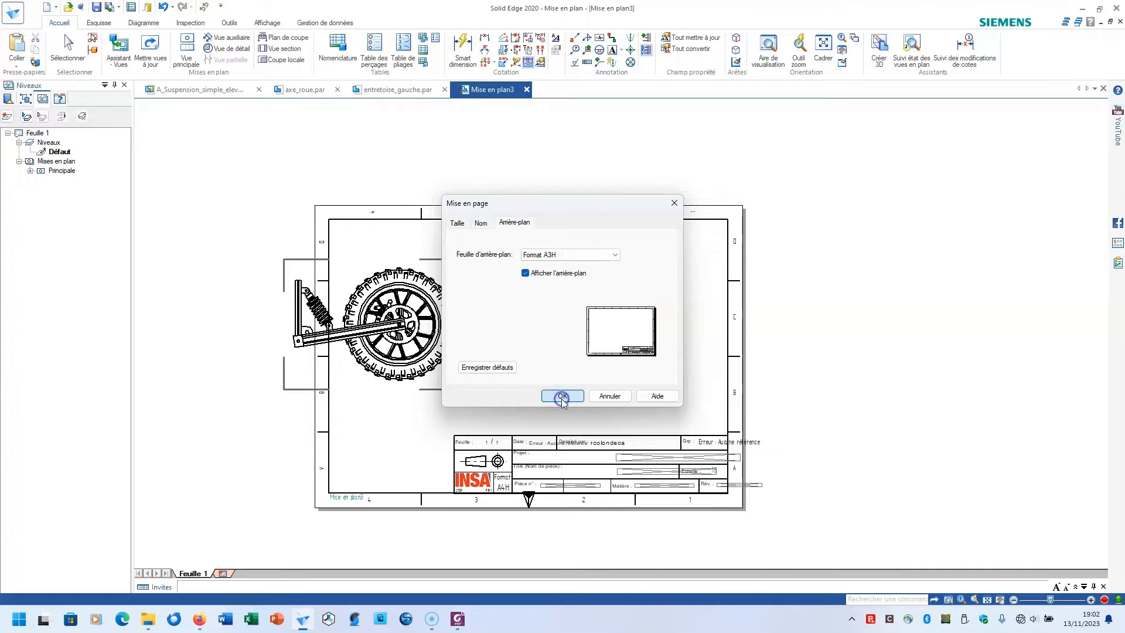
# Scale the suspension view to 1:2 and move it up and to the right on the sheet.
pyautogui.click(449, 296)
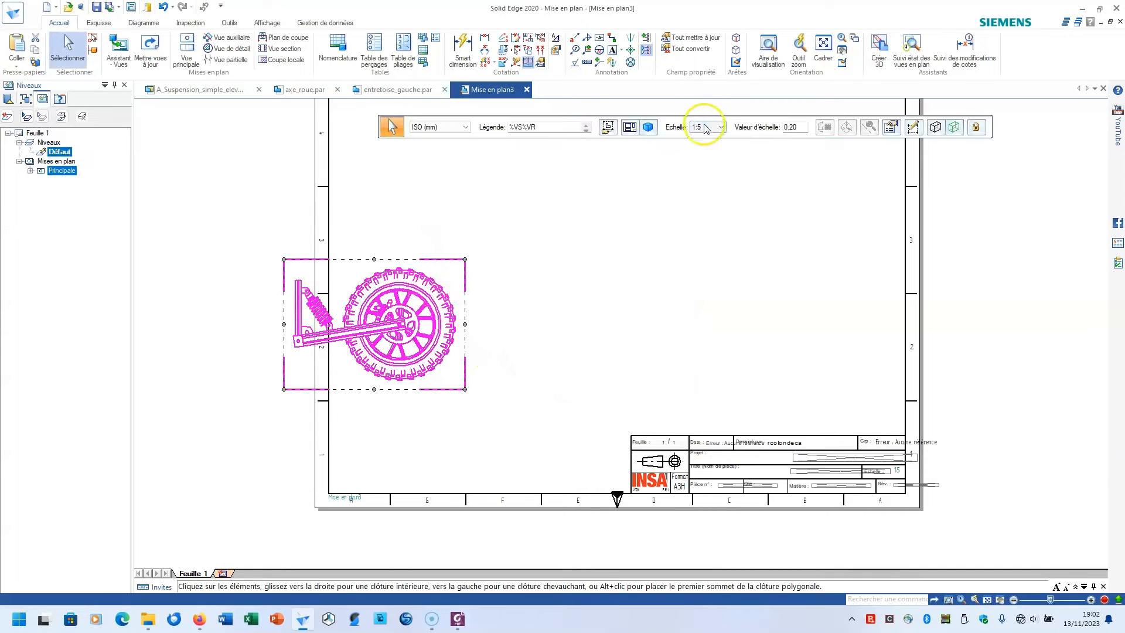
pyautogui.click(706, 128)
pyautogui.click(706, 183)
pyautogui.scroll(-1, 563, 223)
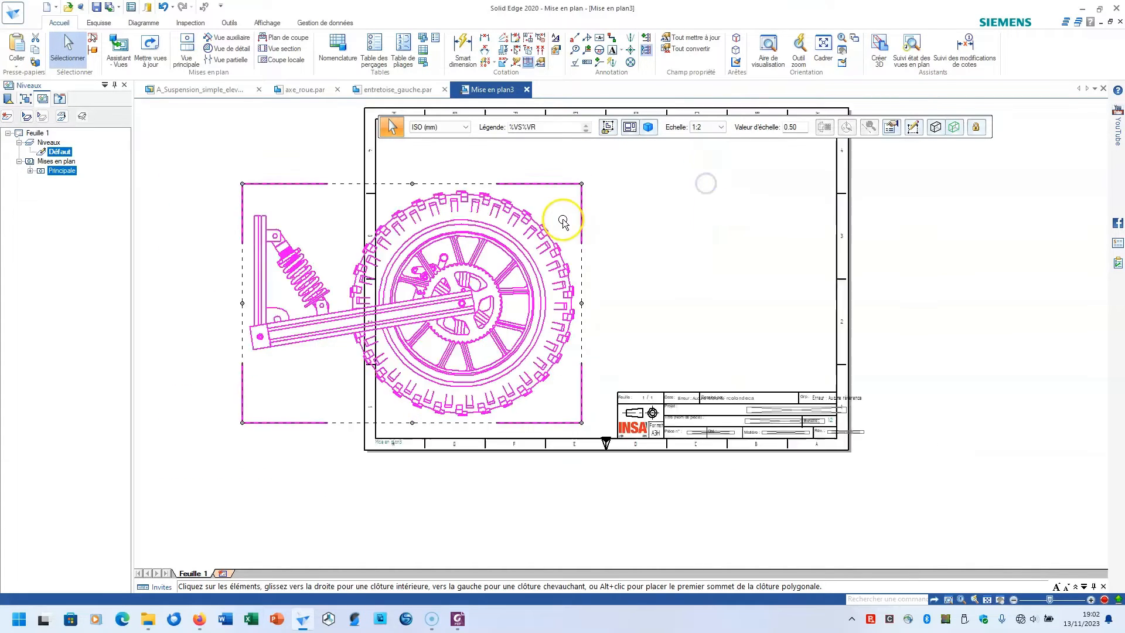
pyautogui.scroll(-2, 563, 220)
pyautogui.moveTo(513, 242); pyautogui.dragTo(552, 208)
pyautogui.click(636, 223)
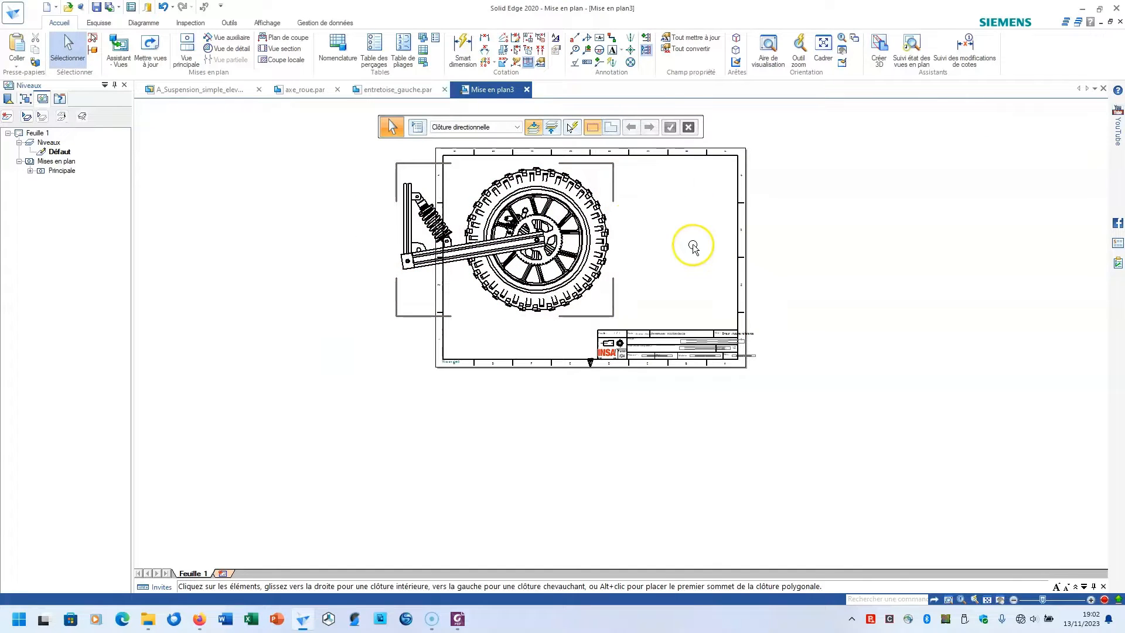
pyautogui.scroll(2, 693, 247)
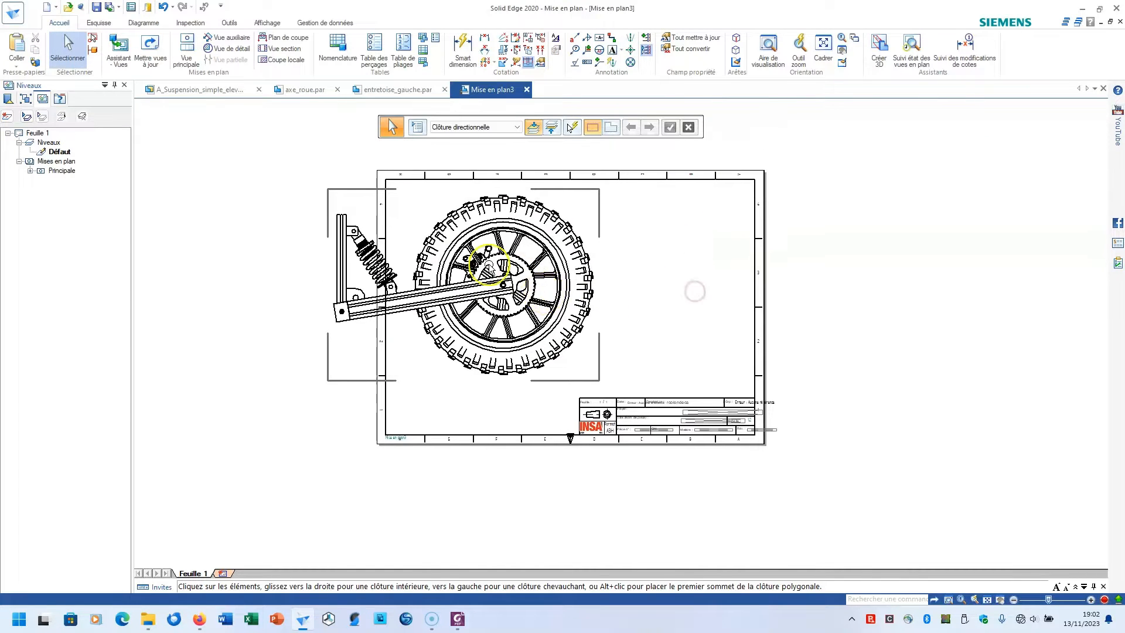
# Start a cutting plane on the wheel view and draw a steep oblique line just outside the tyre on its right side.
pyautogui.scroll(5, 489, 264)
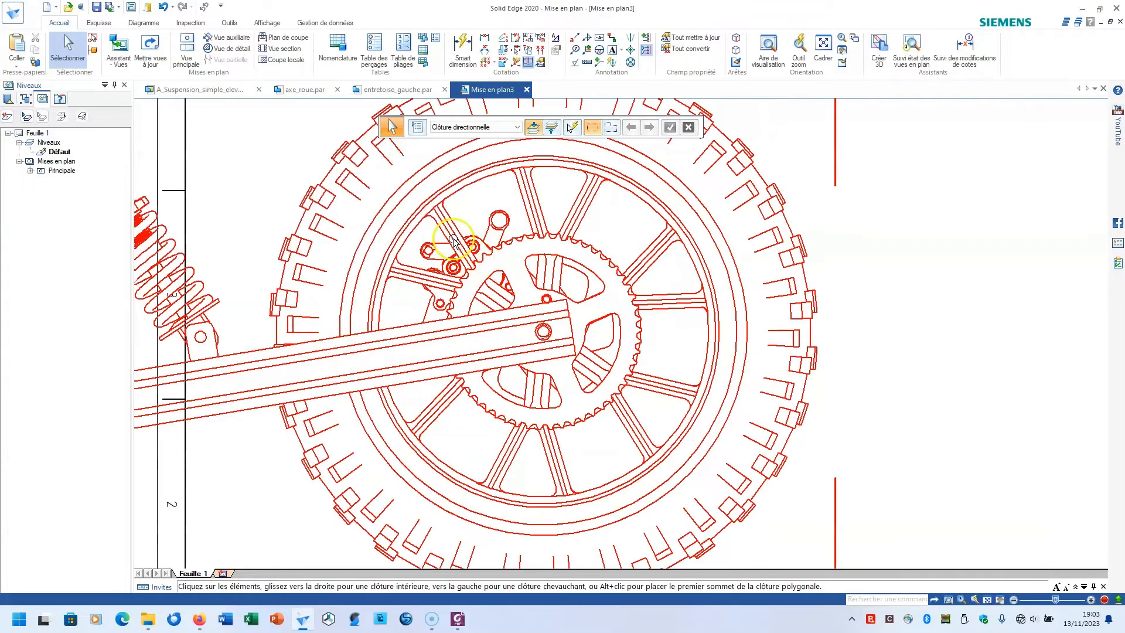
pyautogui.scroll(-6, 453, 240)
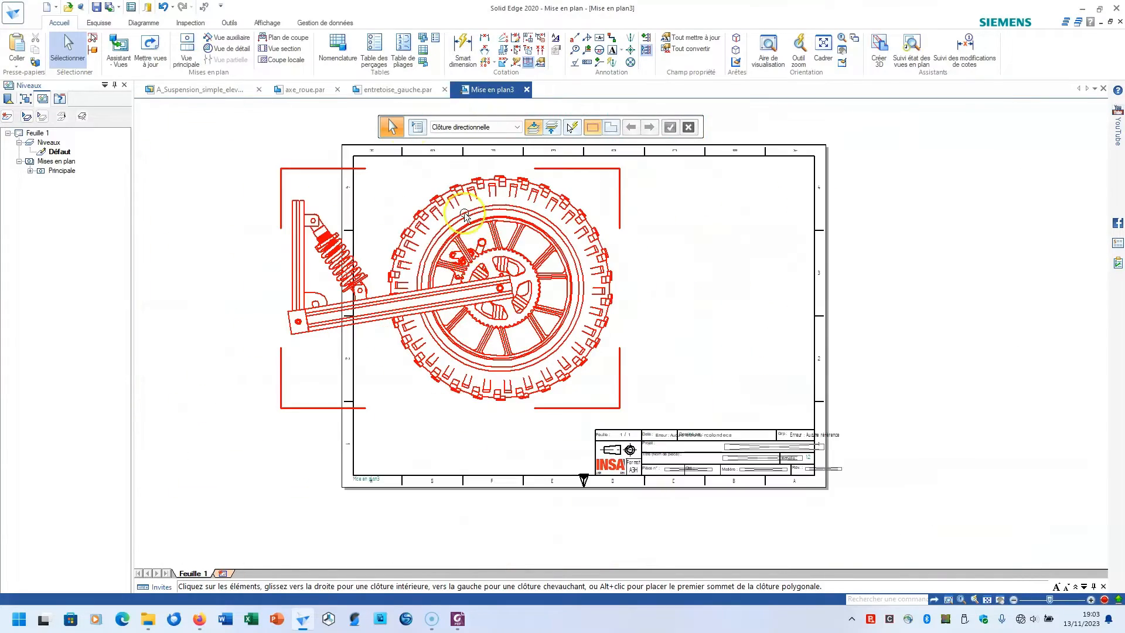
pyautogui.click(294, 39)
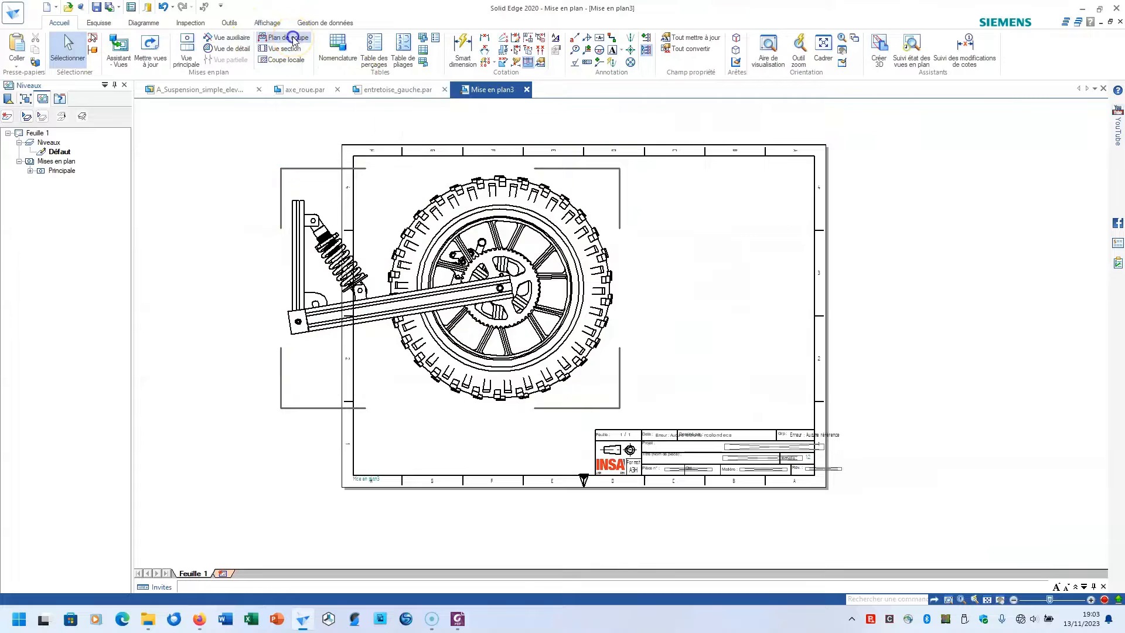
pyautogui.click(542, 212)
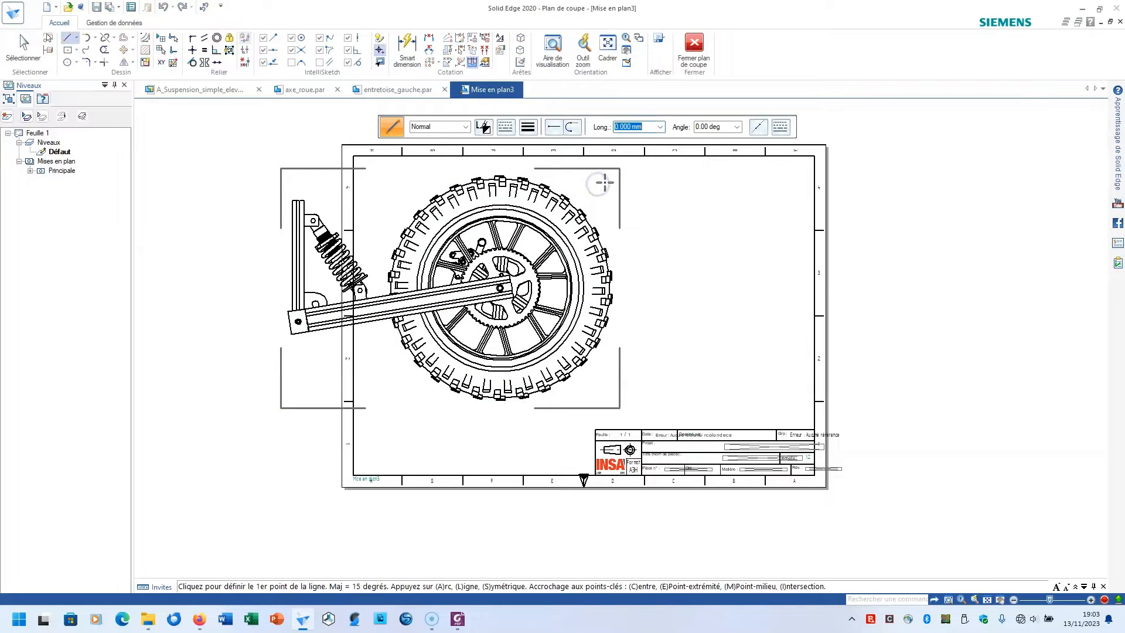
pyautogui.click(605, 183)
pyautogui.click(642, 375)
pyautogui.press('Escape')
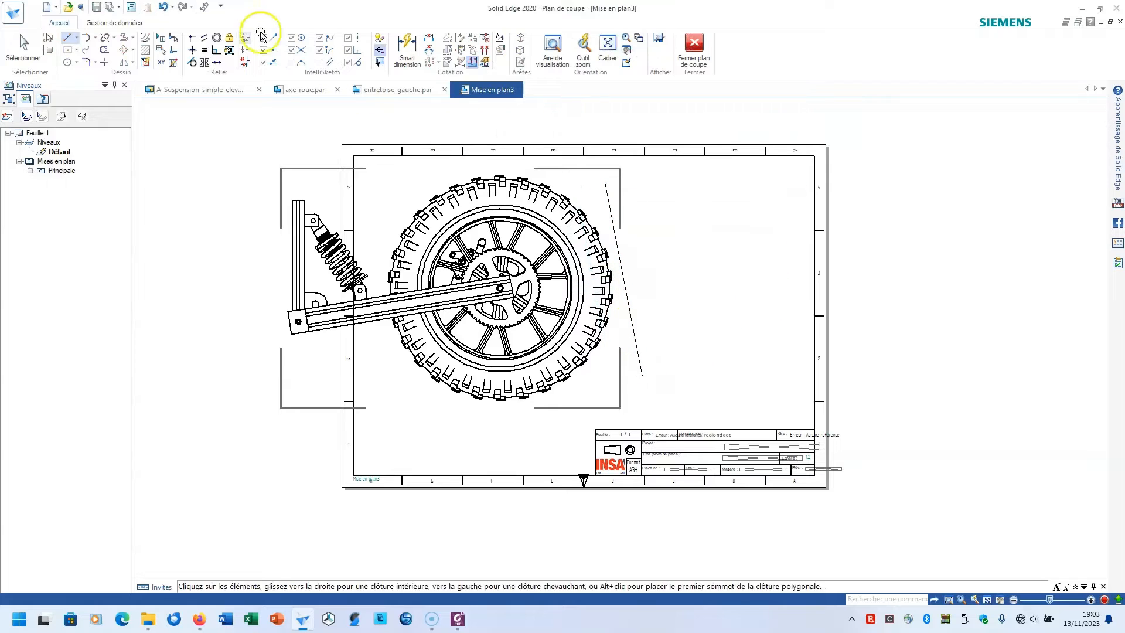
# Connect the cutting line to the centre of the wheel axle.
pyautogui.click(193, 38)
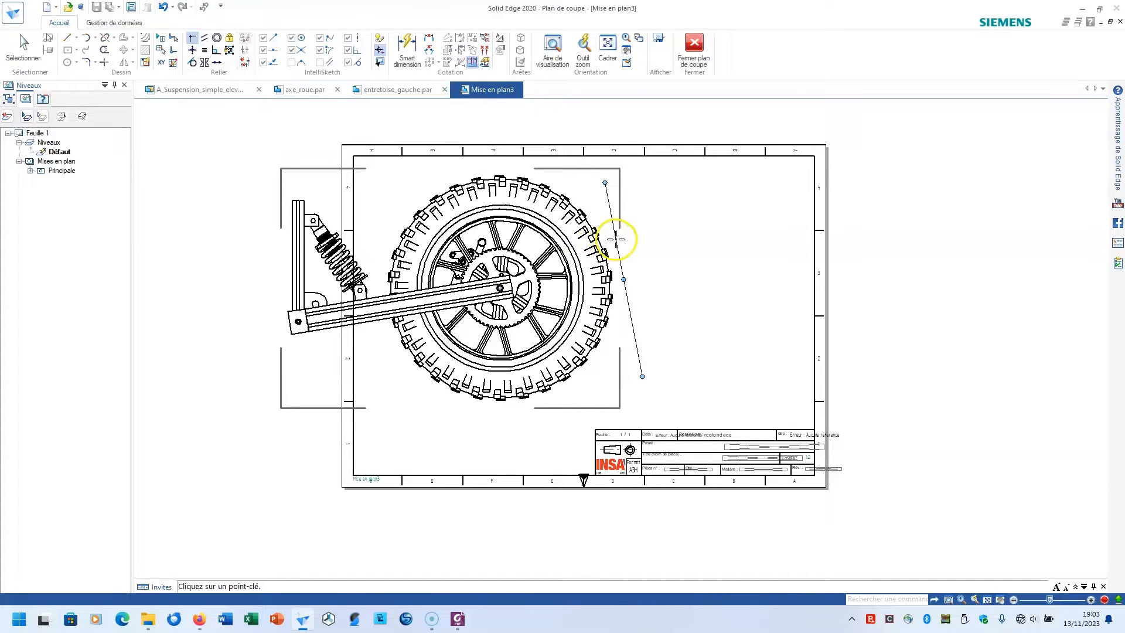
pyautogui.scroll(3, 510, 279)
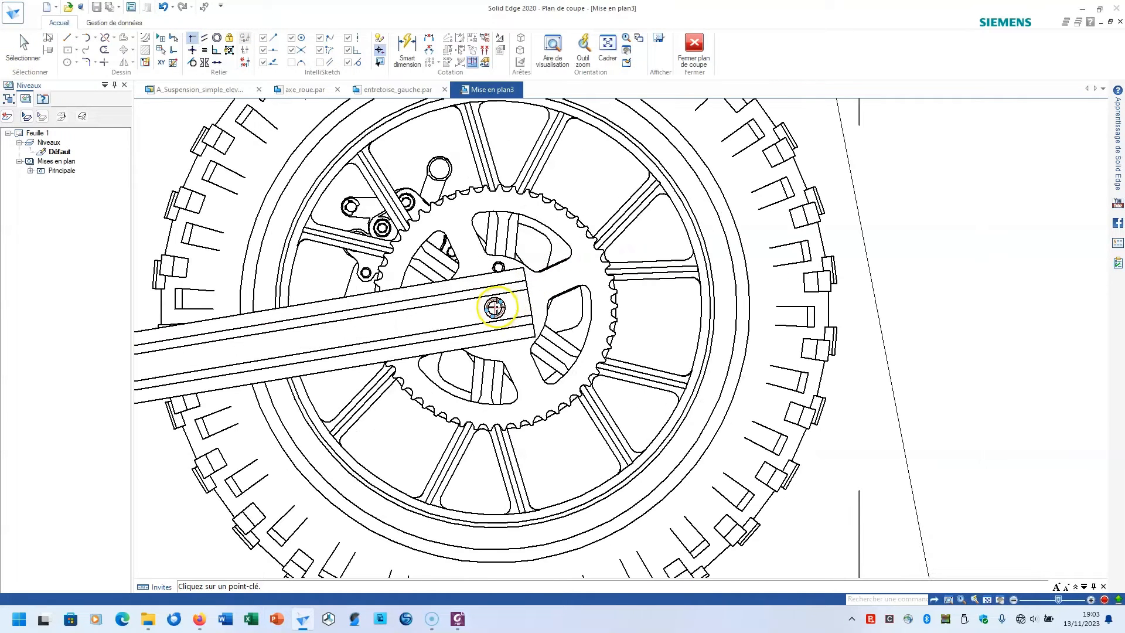
pyautogui.click(495, 307)
pyautogui.click(861, 227)
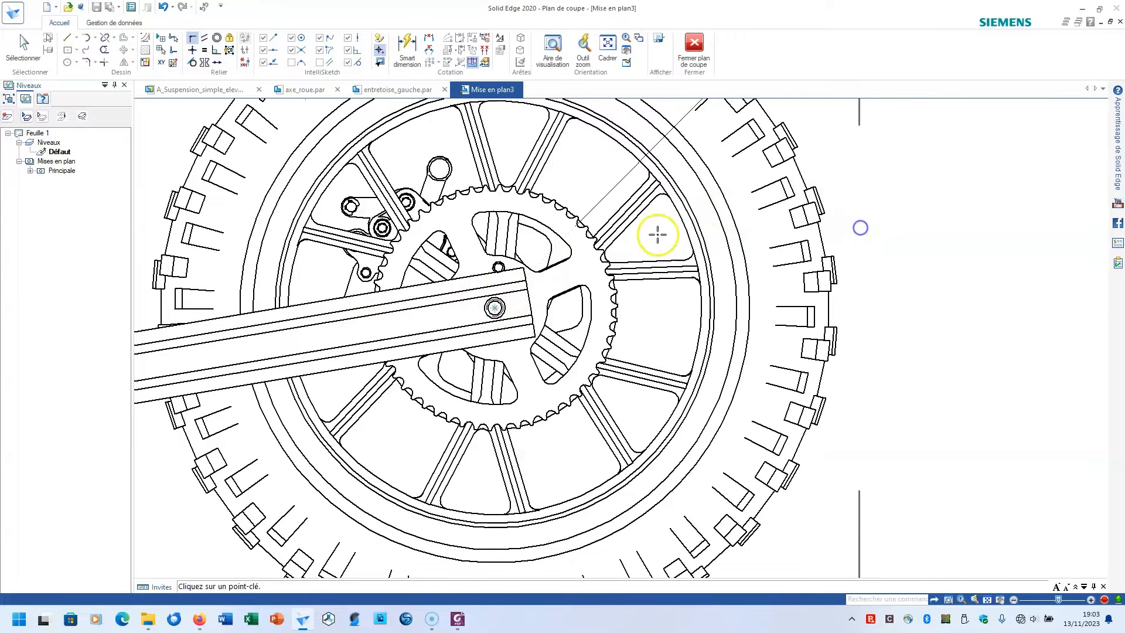
pyautogui.scroll(-4, 567, 243)
pyautogui.press('Escape')
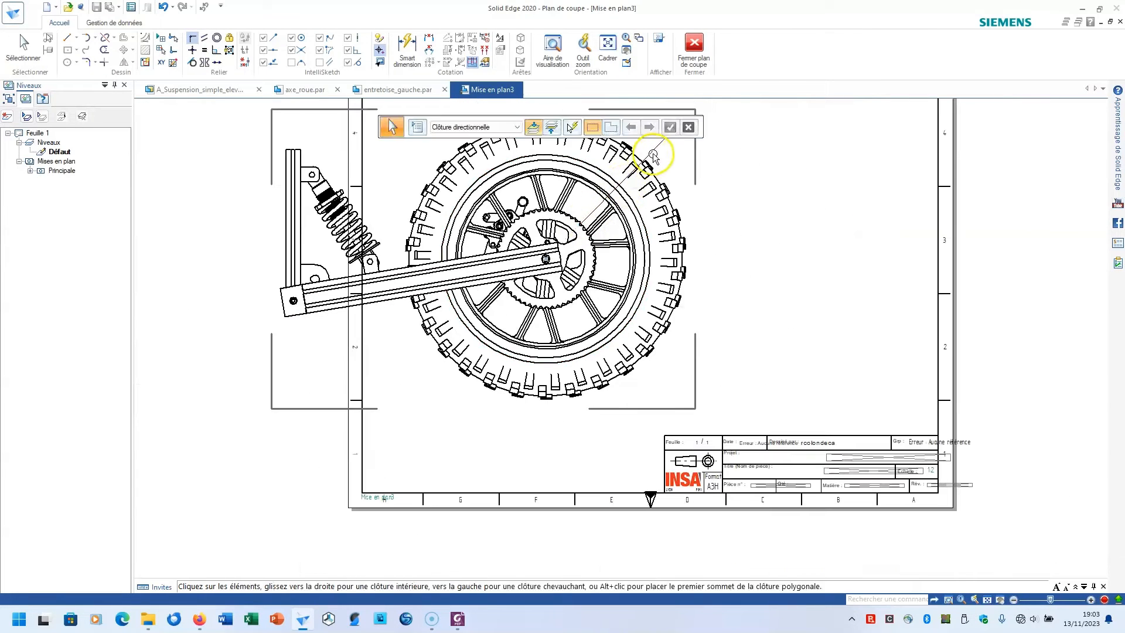
# Reposition both ends of the cutting line so it crosses the whole wheel through the axle centre, about 218 mm long at about -51°.
pyautogui.click(654, 157)
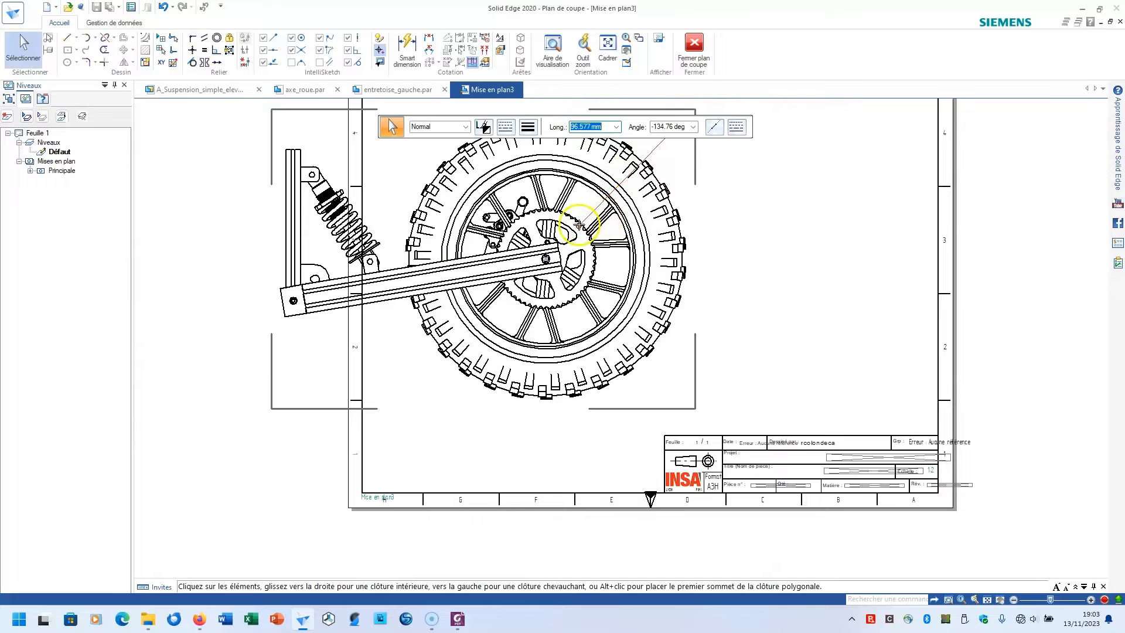
pyautogui.moveTo(579, 226); pyautogui.dragTo(612, 404)
pyautogui.scroll(5, 516, 203)
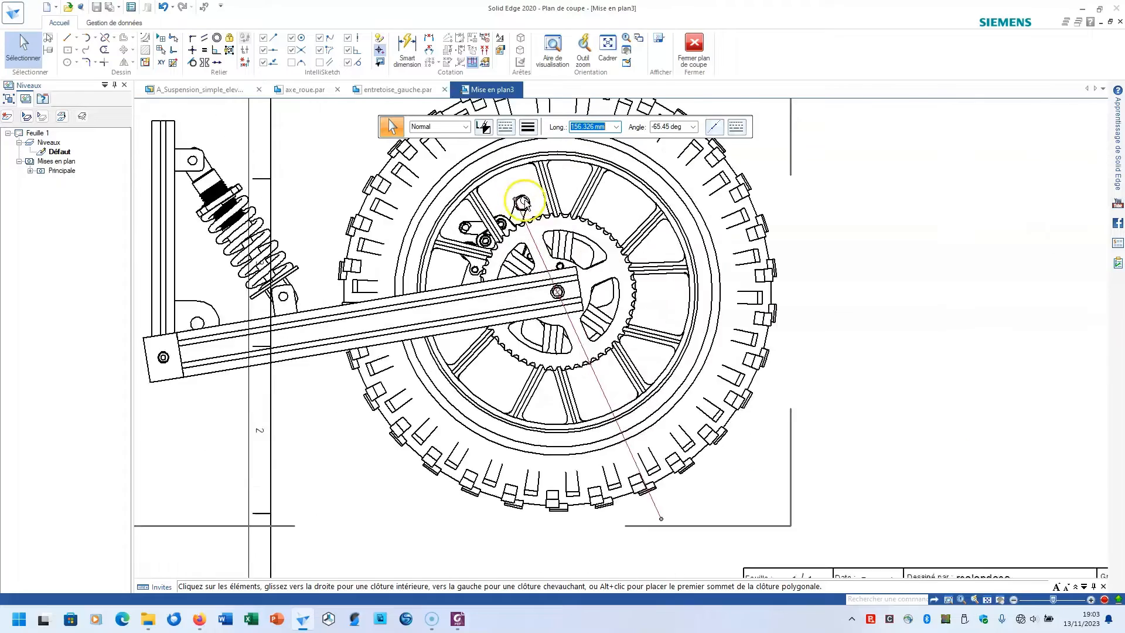
pyautogui.moveTo(491, 182); pyautogui.dragTo(473, 164)
pyautogui.scroll(-5, 473, 164)
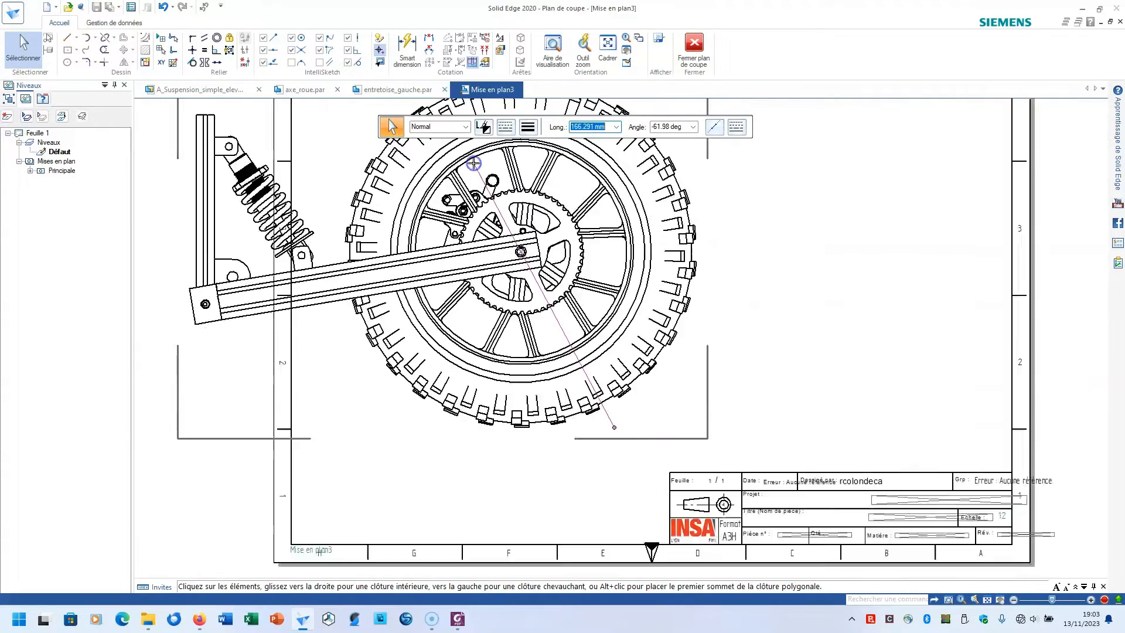
pyautogui.moveTo(474, 164); pyautogui.dragTo(508, 263, button='middle')
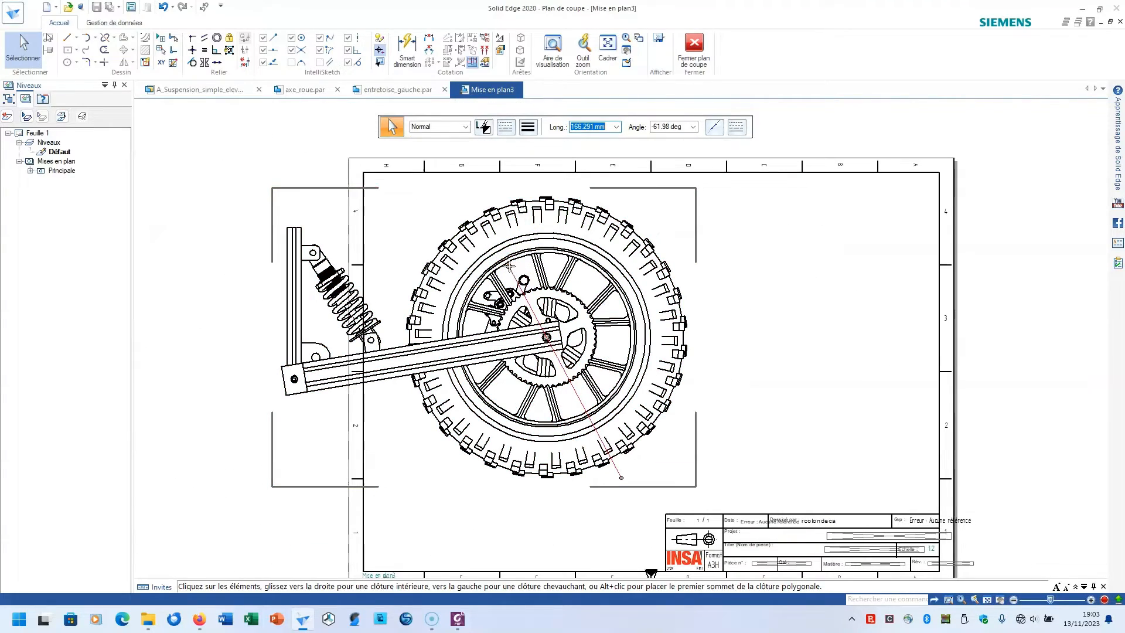
pyautogui.moveTo(509, 262); pyautogui.dragTo(447, 214)
pyautogui.click(546, 339)
pyautogui.scroll(5, 547, 340)
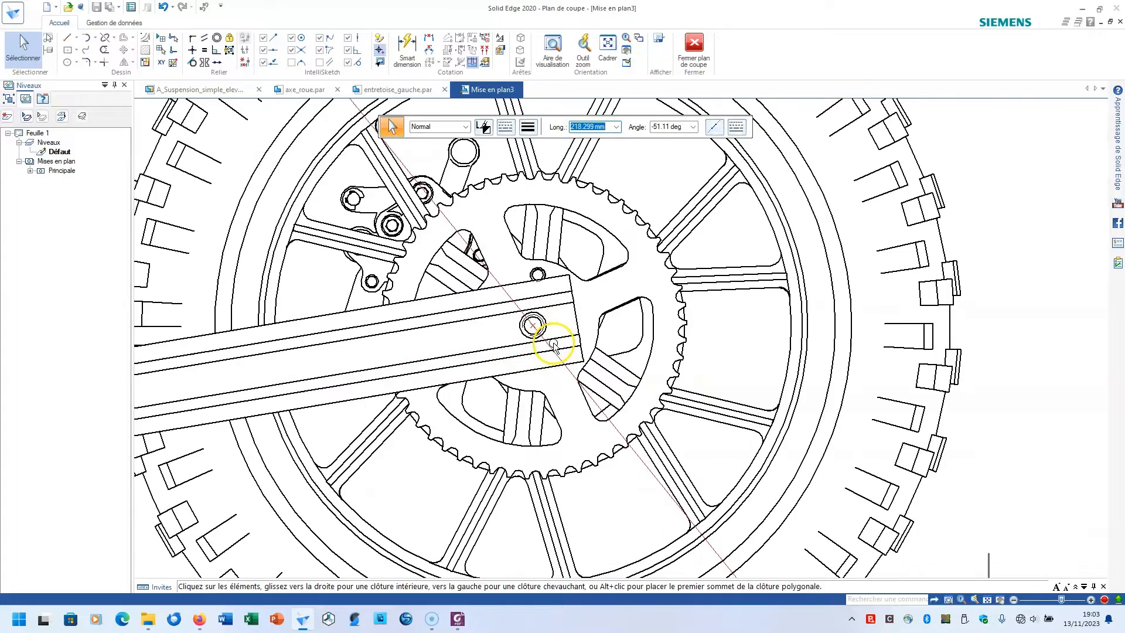
# Finish the cutting plane sketch and set the viewing direction of plane A towards the upper right.
pyautogui.click(693, 48)
pyautogui.click(672, 230)
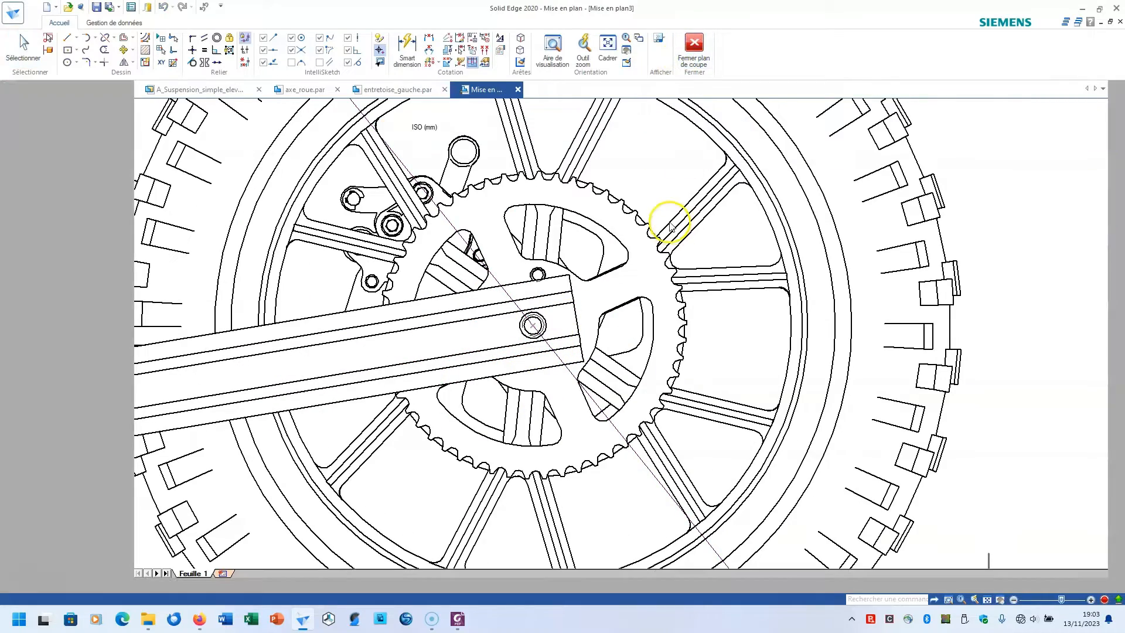
pyautogui.scroll(-5, 695, 219)
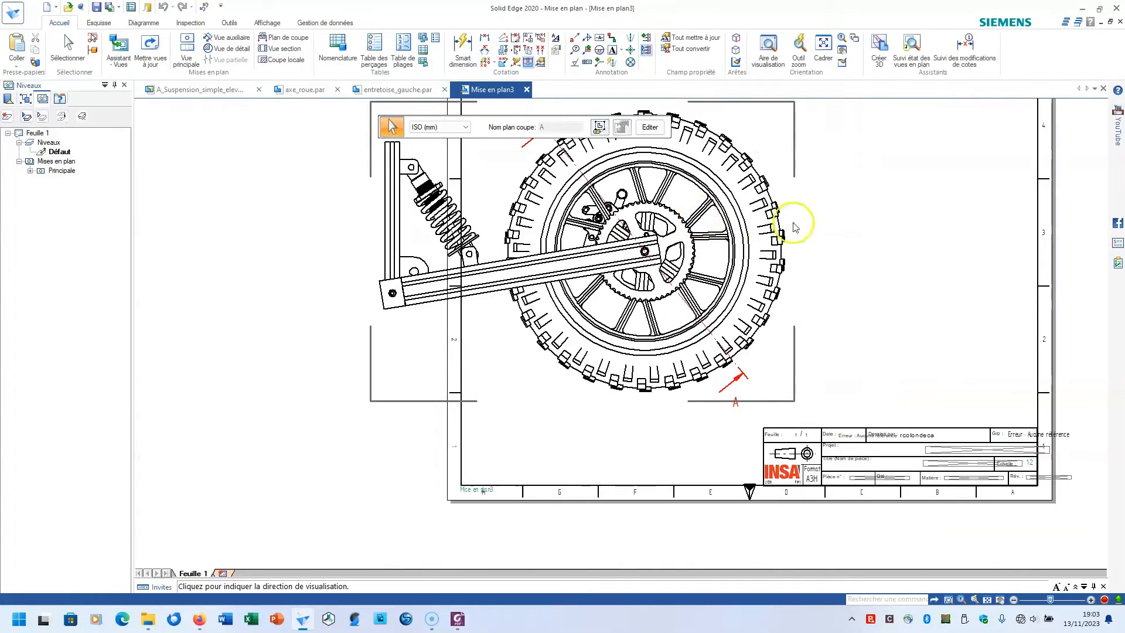
pyautogui.click(867, 220)
# Create a section view from cutting plane A and place it above and to the right of the wheel view.
pyautogui.moveTo(867, 221); pyautogui.dragTo(662, 338, button='middle')
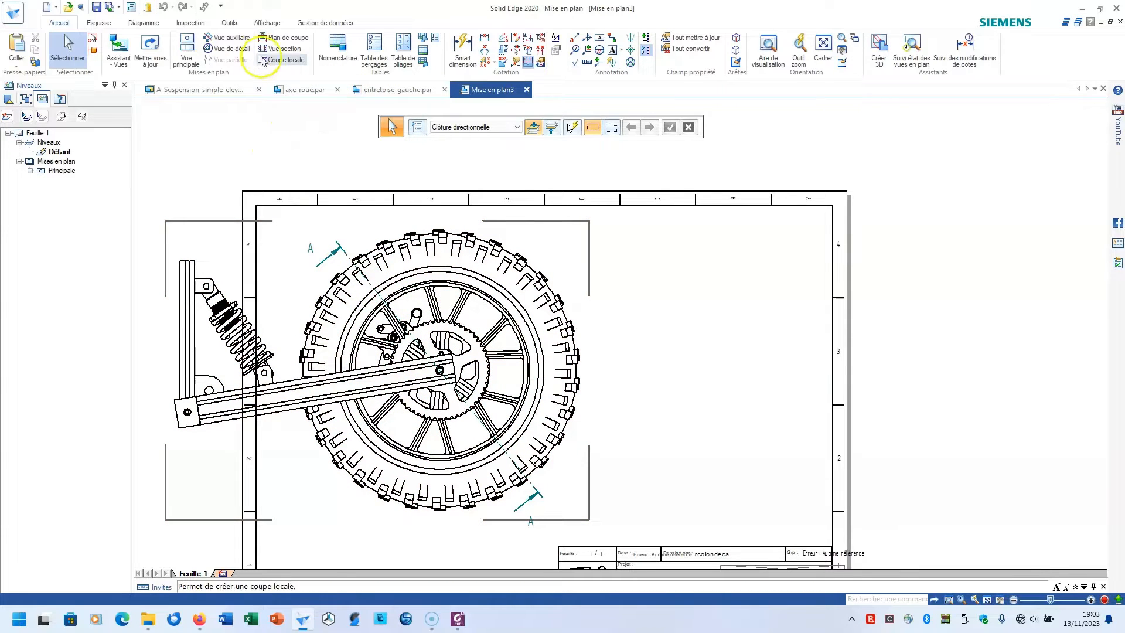
pyautogui.click(285, 49)
pyautogui.click(359, 261)
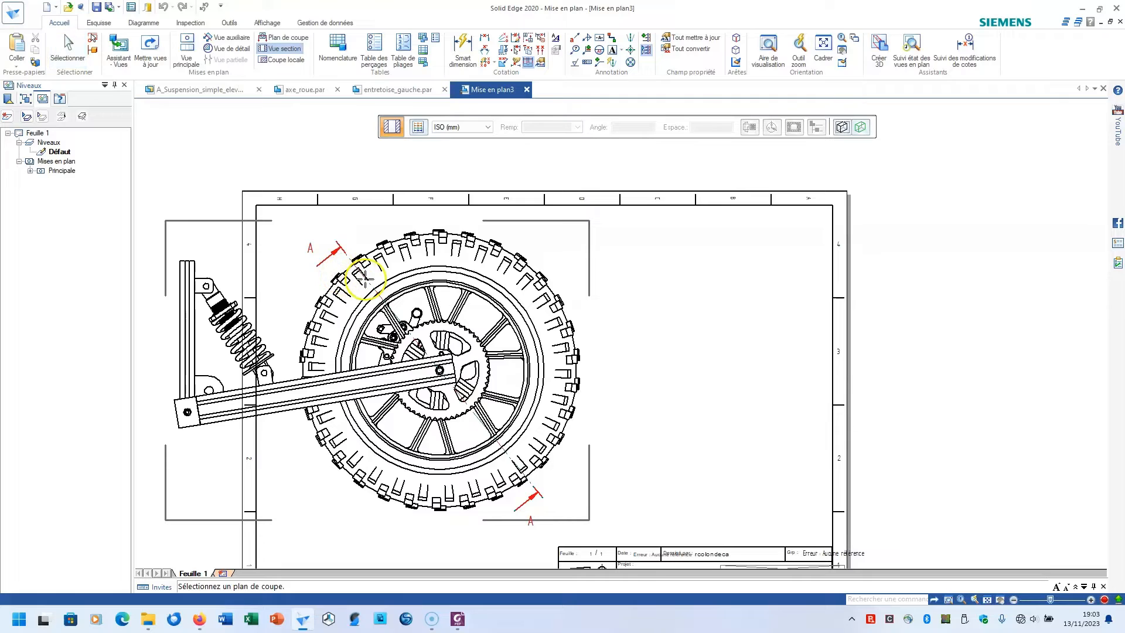
pyautogui.click(711, 204)
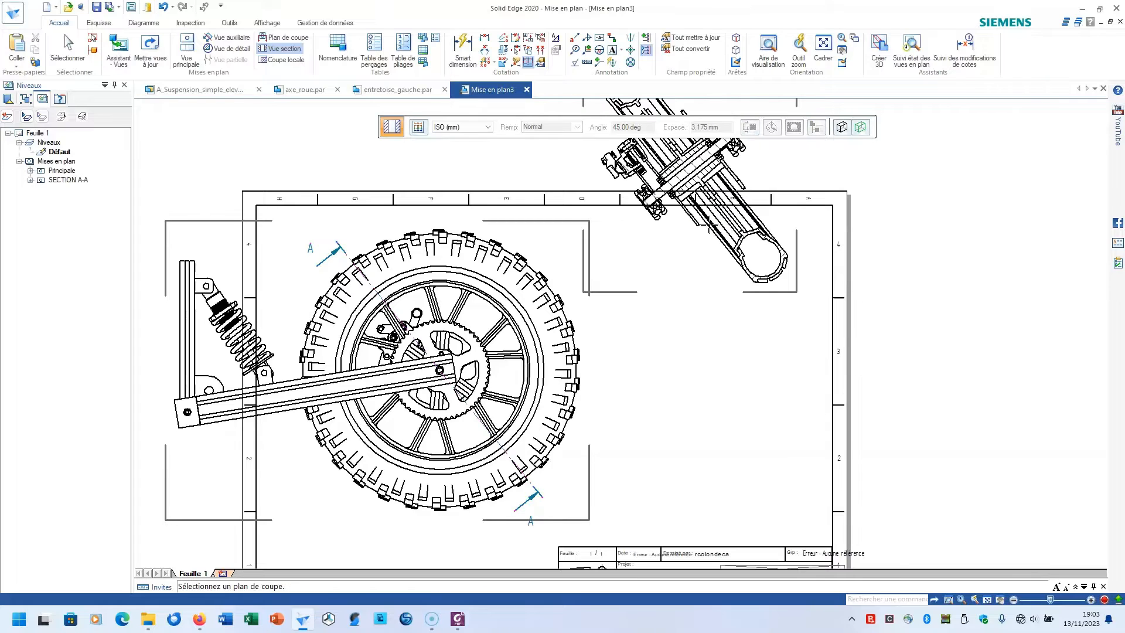
pyautogui.press('Escape')
# Turn off Maintenir alignement for section view A-A and move it inside the sheet frame, right of the wheel view.
pyautogui.moveTo(709, 224); pyautogui.dragTo(671, 338, button='middle')
pyautogui.click(626, 250)
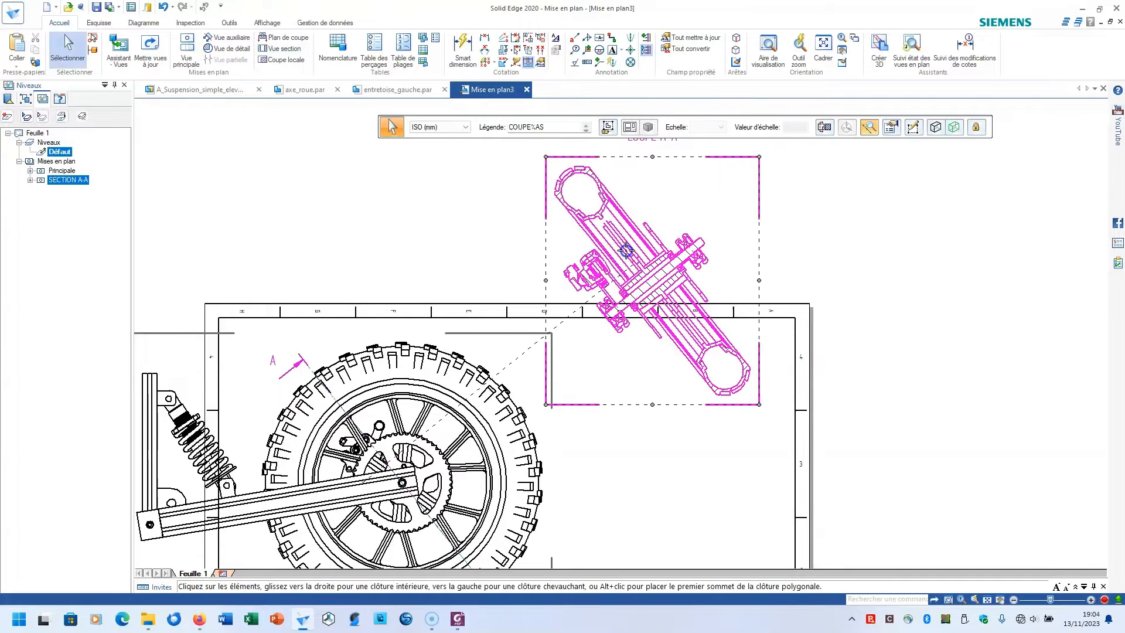
pyautogui.rightClick(626, 252)
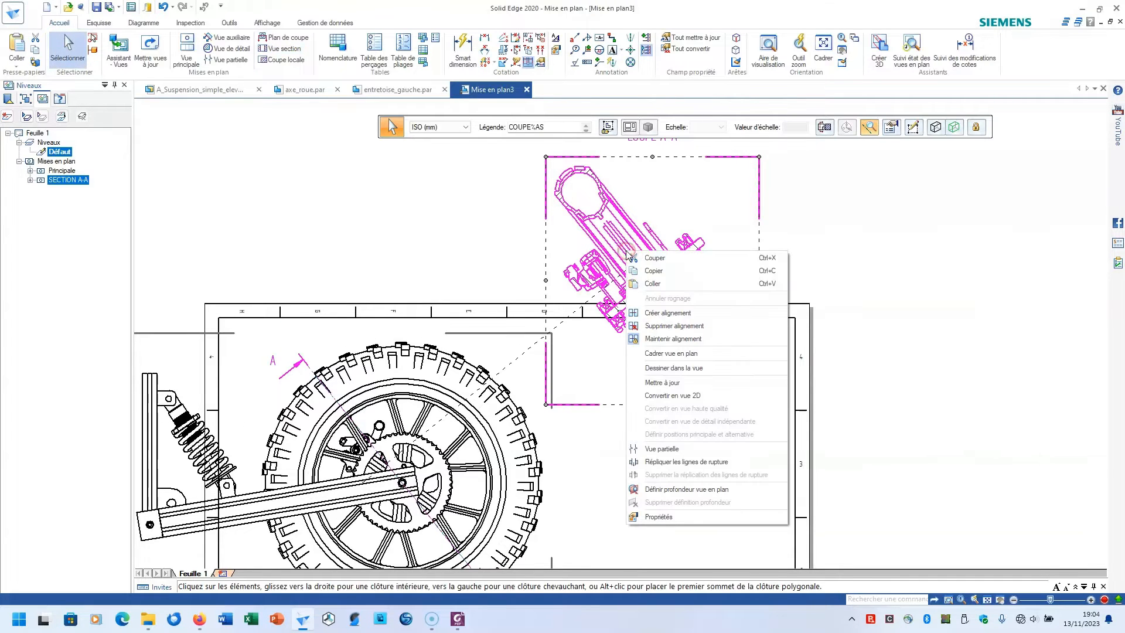
pyautogui.click(672, 338)
pyautogui.click(645, 283)
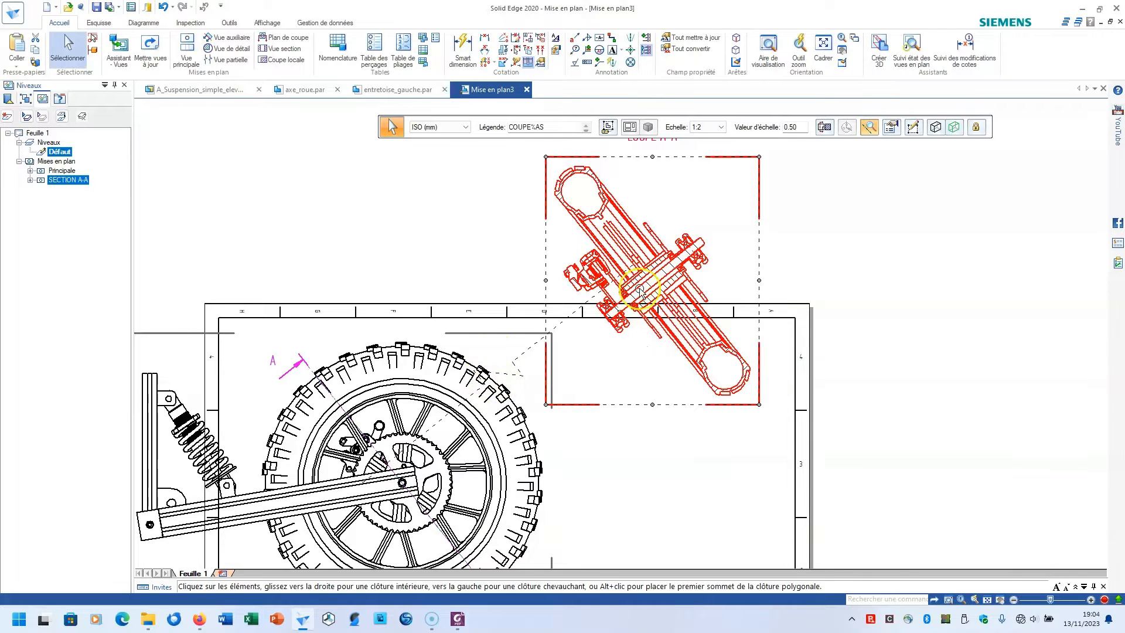
pyautogui.moveTo(641, 288); pyautogui.dragTo(790, 450)
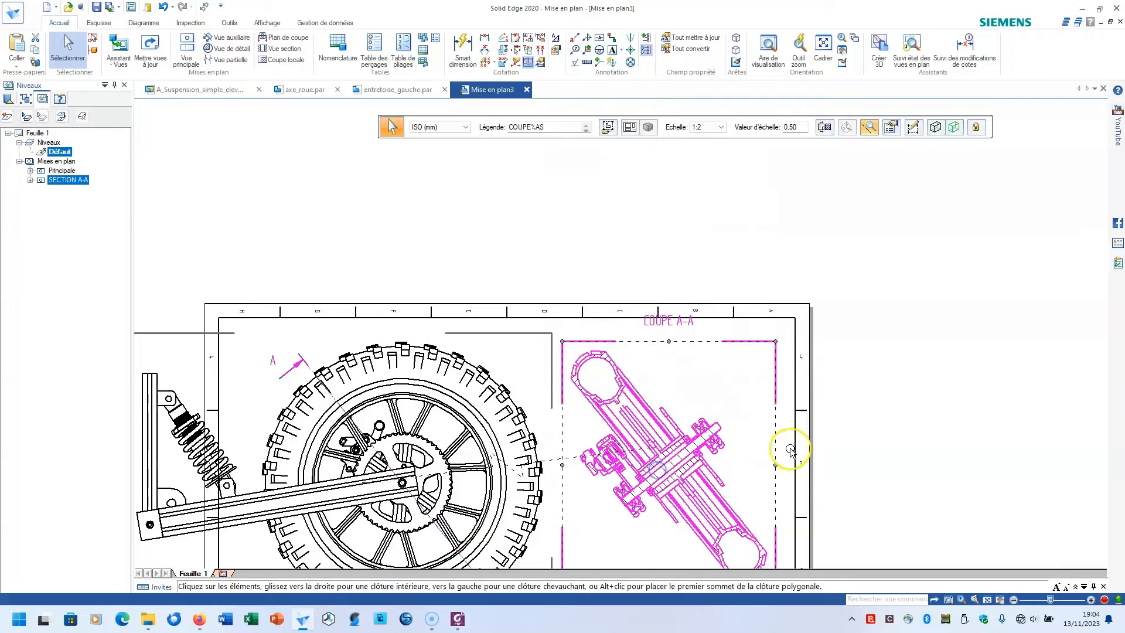
pyautogui.scroll(5, 791, 450)
pyautogui.click(805, 261)
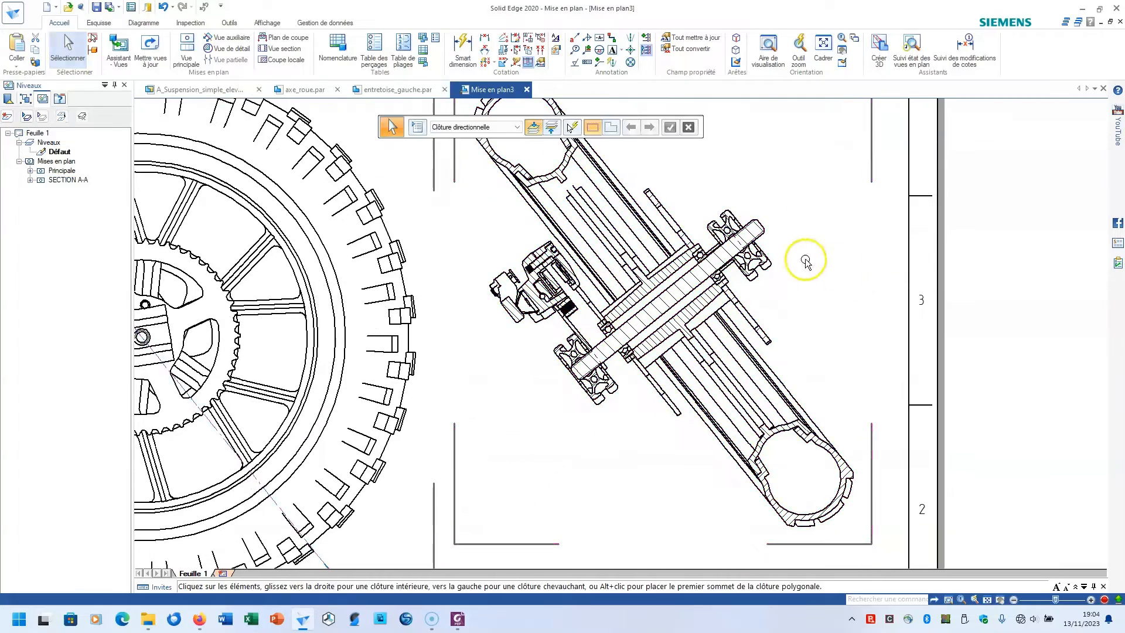
# Examine the axle, bearings, spacers and brake caliper in section view A-A and compare them with the wheel view.
pyautogui.scroll(3, 754, 221)
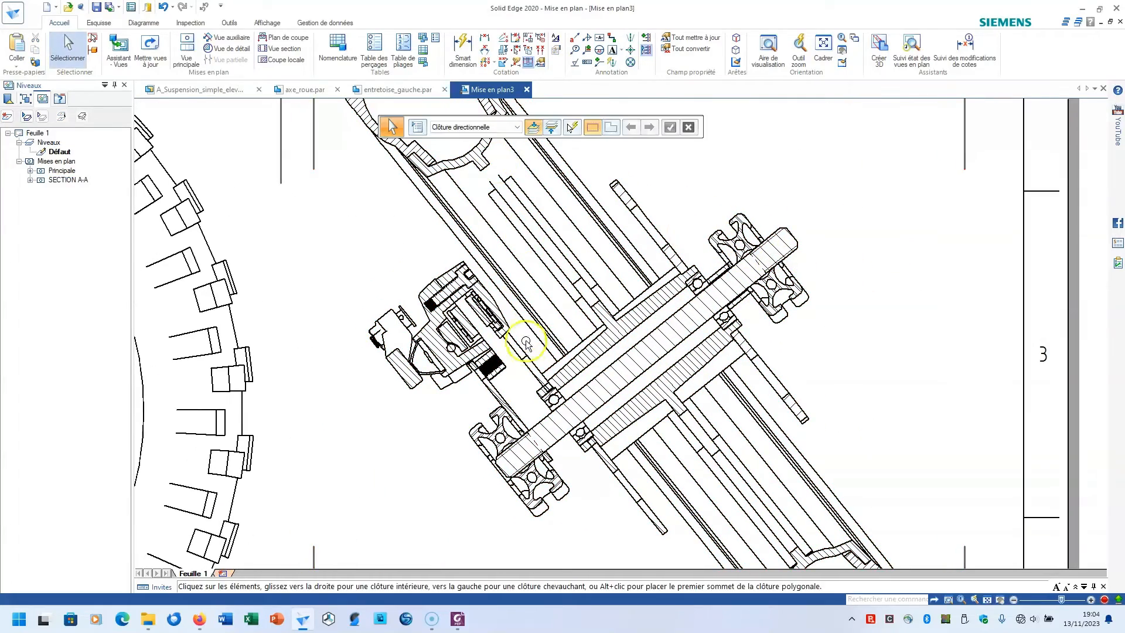
pyautogui.scroll(2, 636, 241)
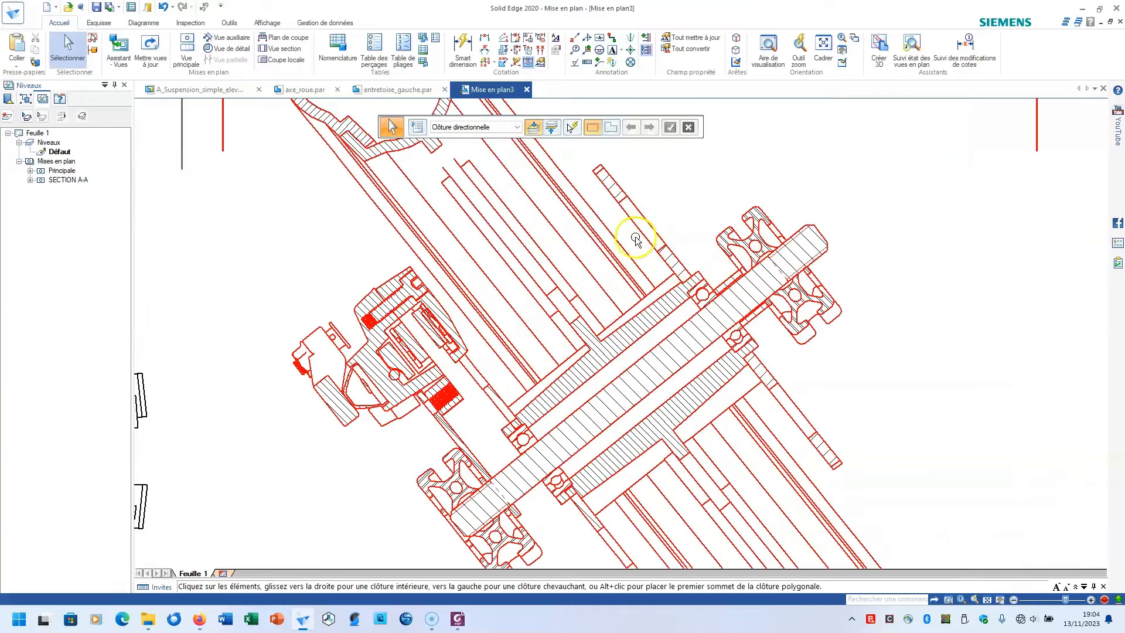
pyautogui.scroll(-2, 639, 251)
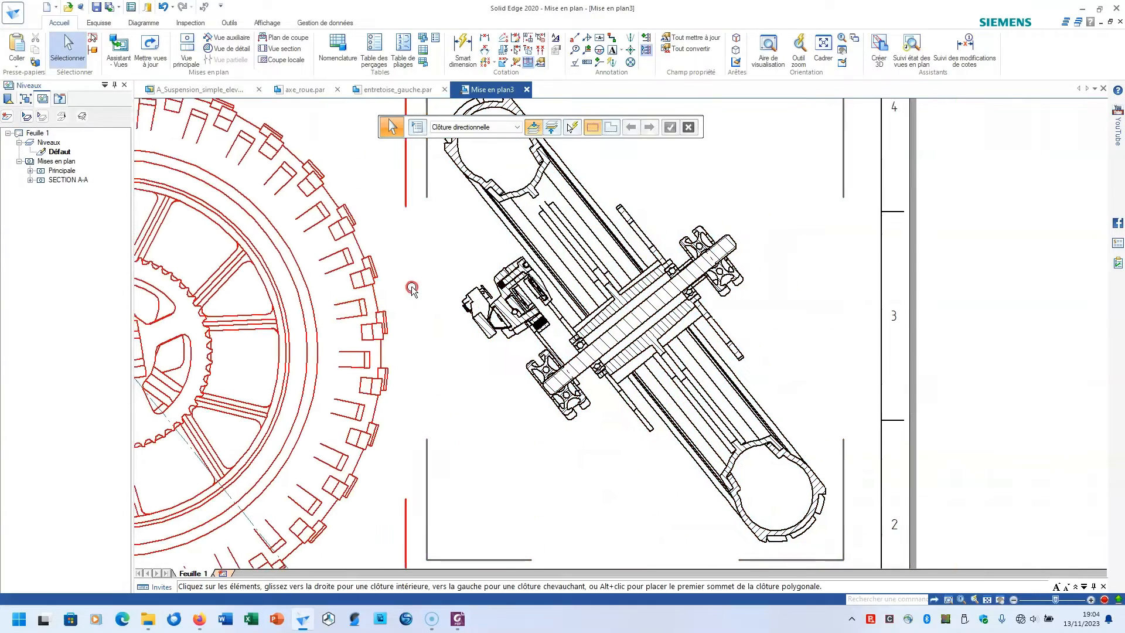
pyautogui.moveTo(410, 287); pyautogui.dragTo(510, 265, button='middle')
pyautogui.moveTo(582, 298); pyautogui.dragTo(699, 274, button='middle')
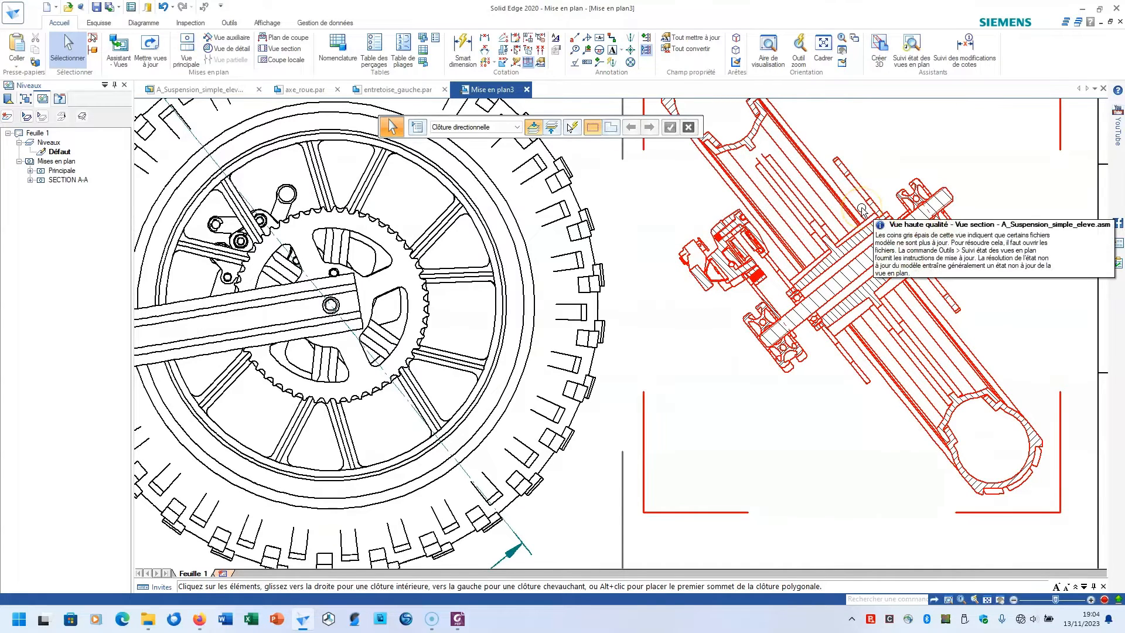
pyautogui.scroll(4, 792, 261)
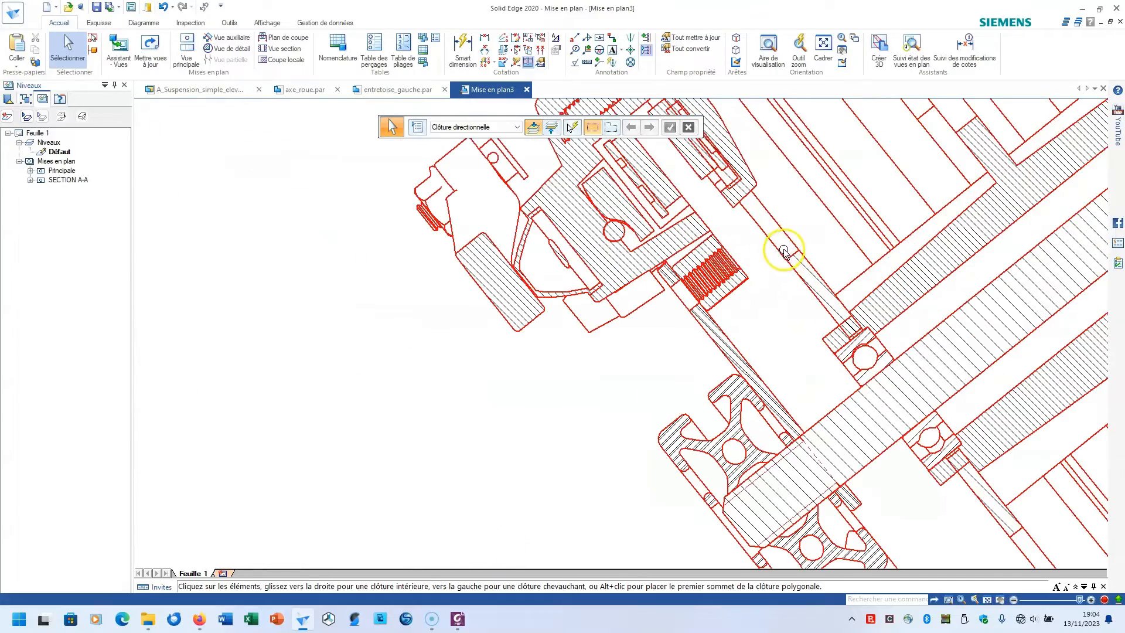
pyautogui.scroll(-3, 784, 252)
pyautogui.scroll(-1, 784, 252)
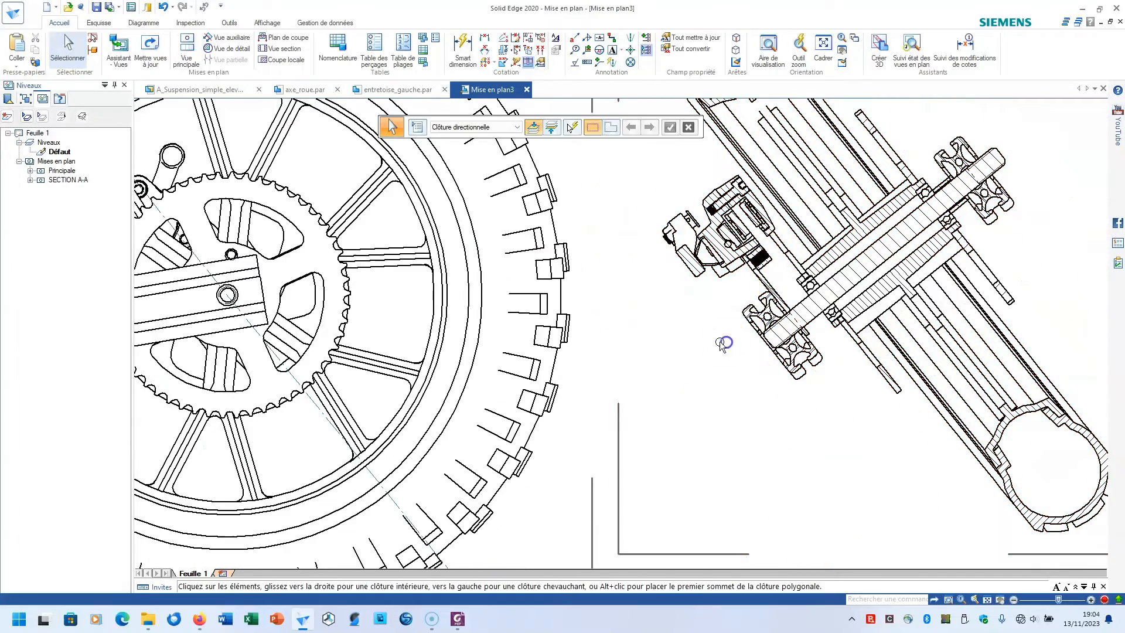
pyautogui.scroll(-3, 617, 342)
# Set the shading of section view A-A to Ombrage couleur avec arêtes.
pyautogui.moveTo(621, 341); pyautogui.dragTo(1045, 214)
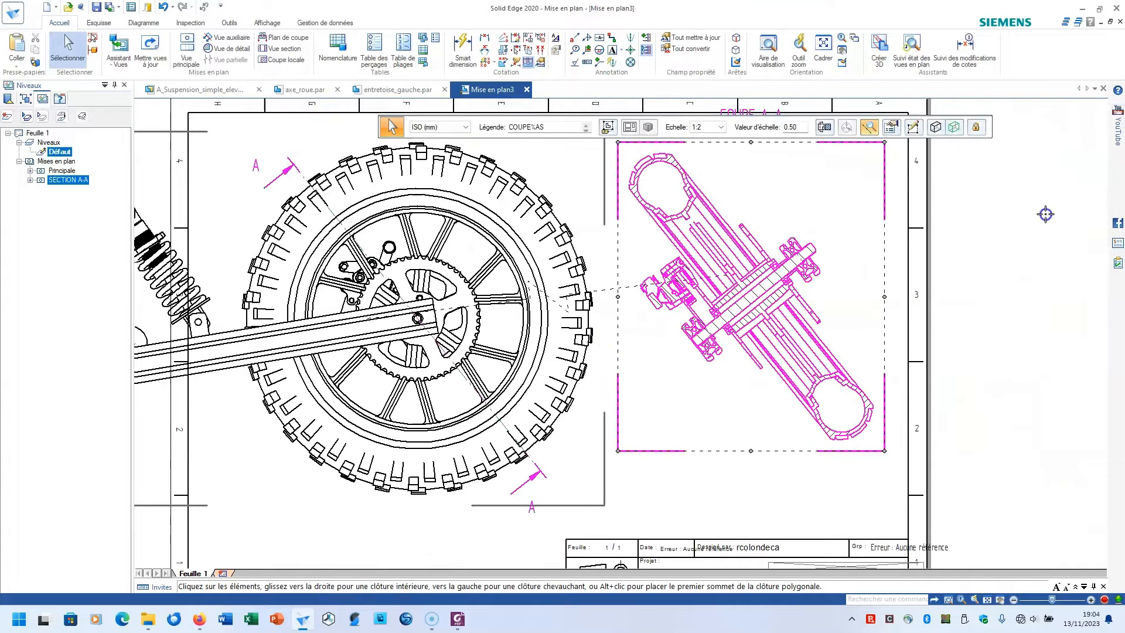
pyautogui.click(994, 266)
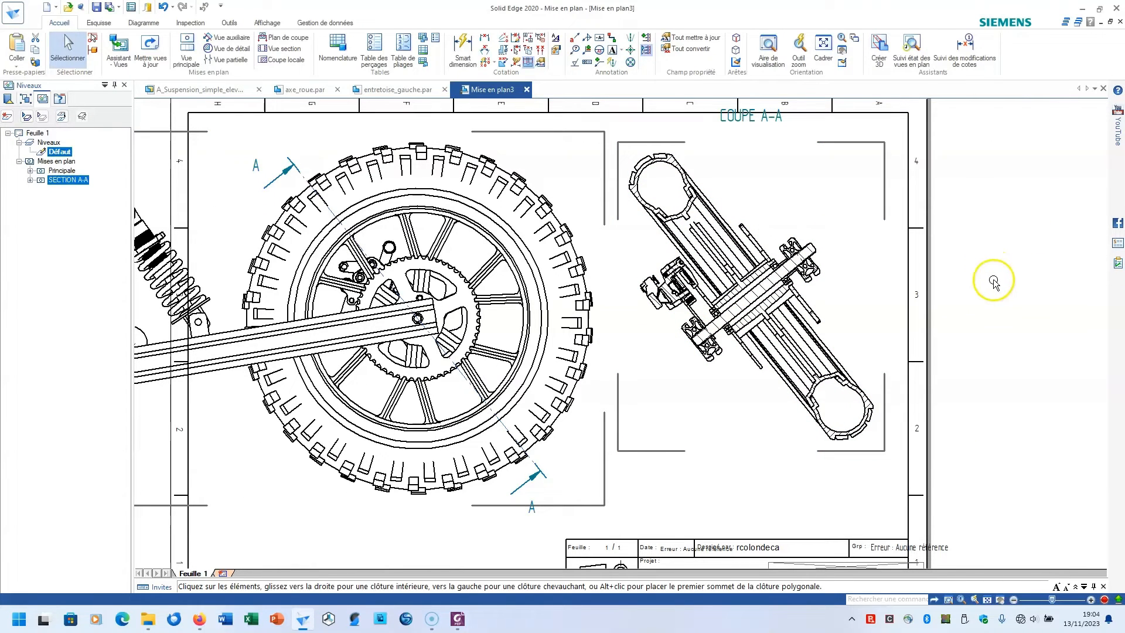
pyautogui.click(793, 284)
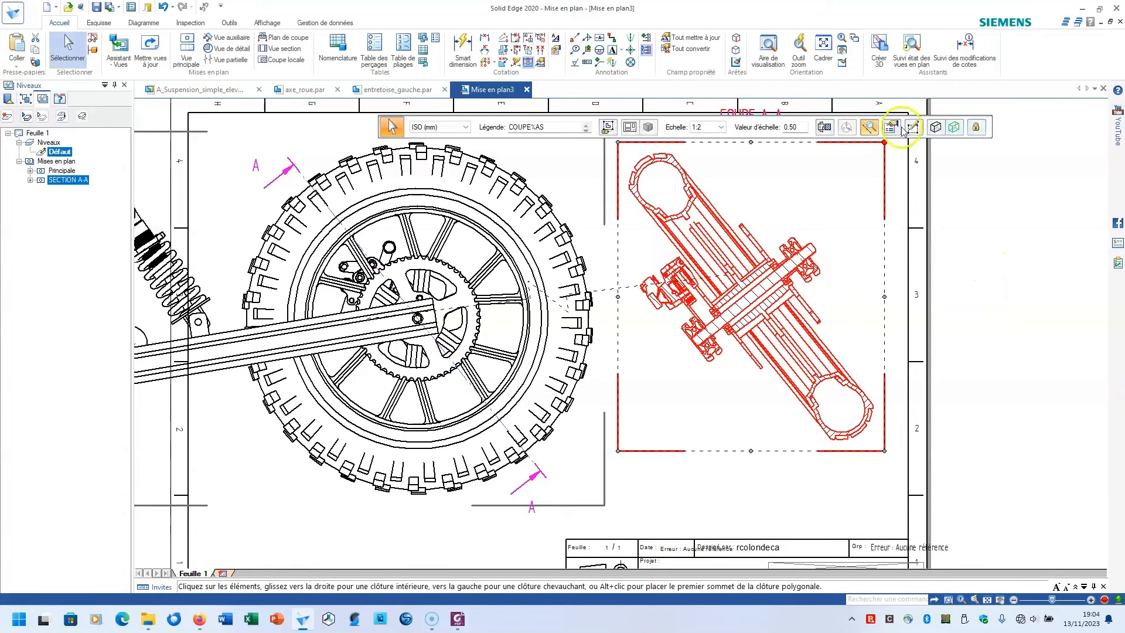
pyautogui.click(934, 127)
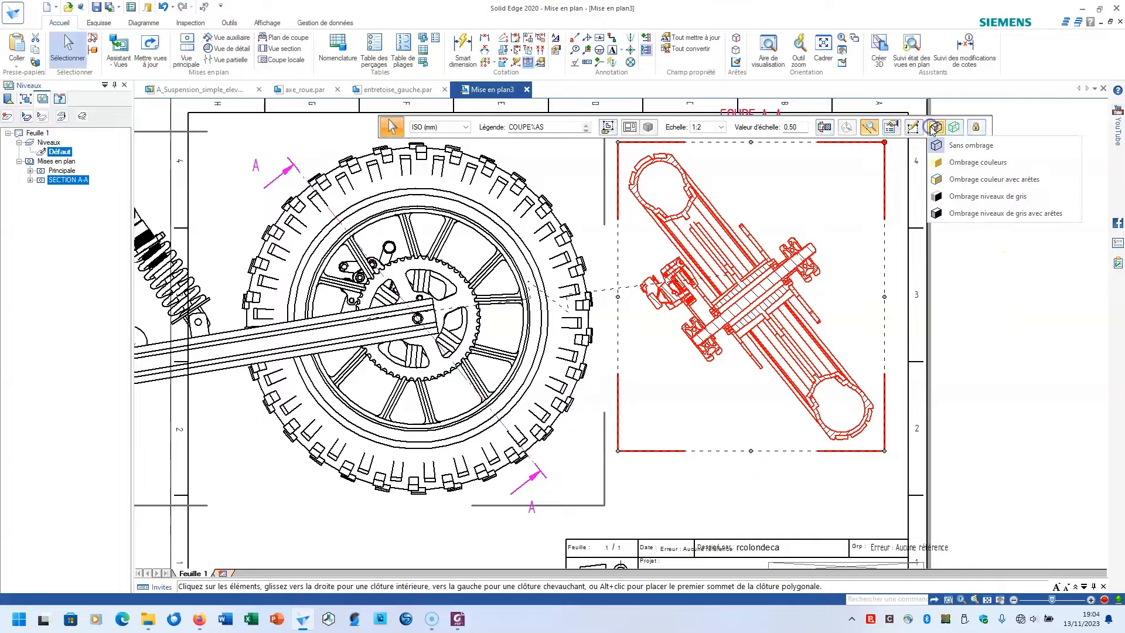
pyautogui.click(959, 180)
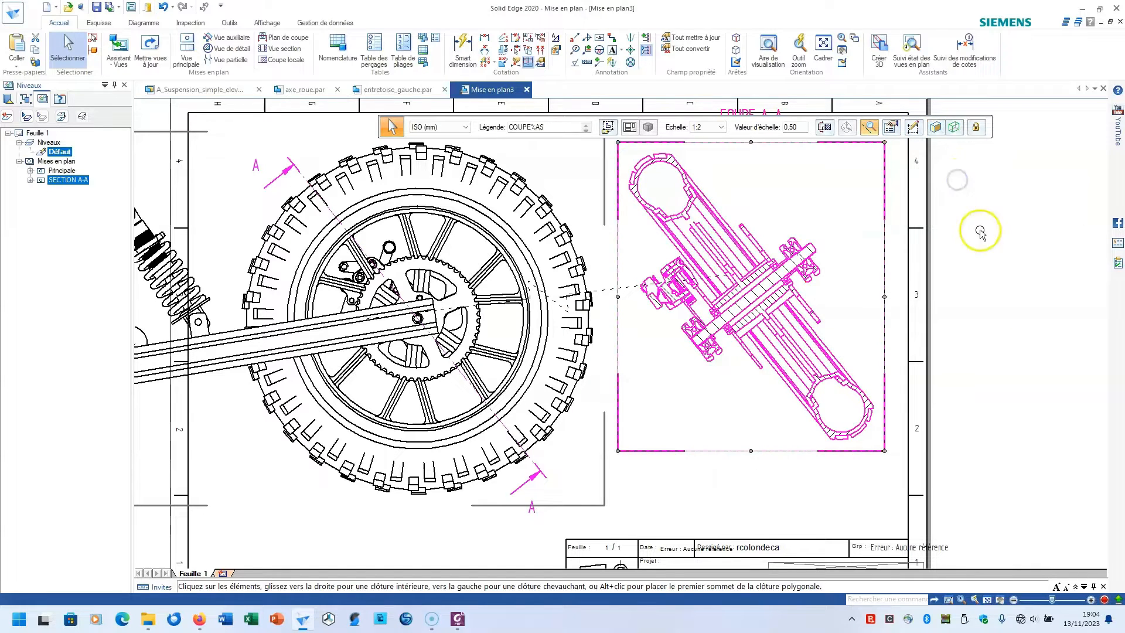
# Update the drawing views to apply the colour shading to section view A-A.
pyautogui.click(980, 231)
pyautogui.click(157, 52)
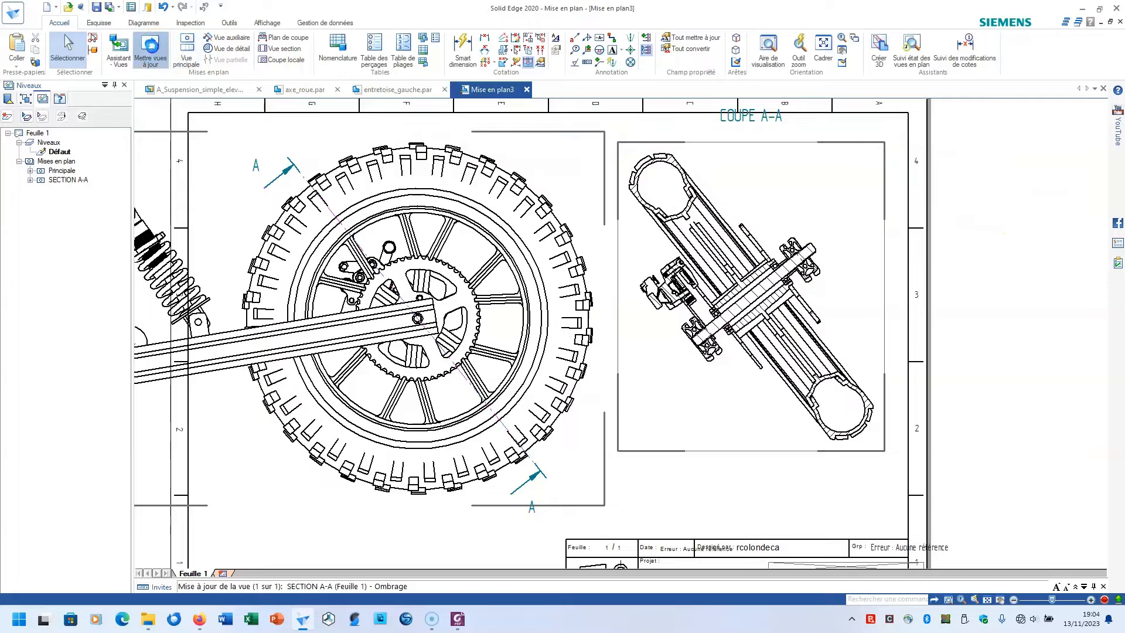
pyautogui.scroll(3, 757, 290)
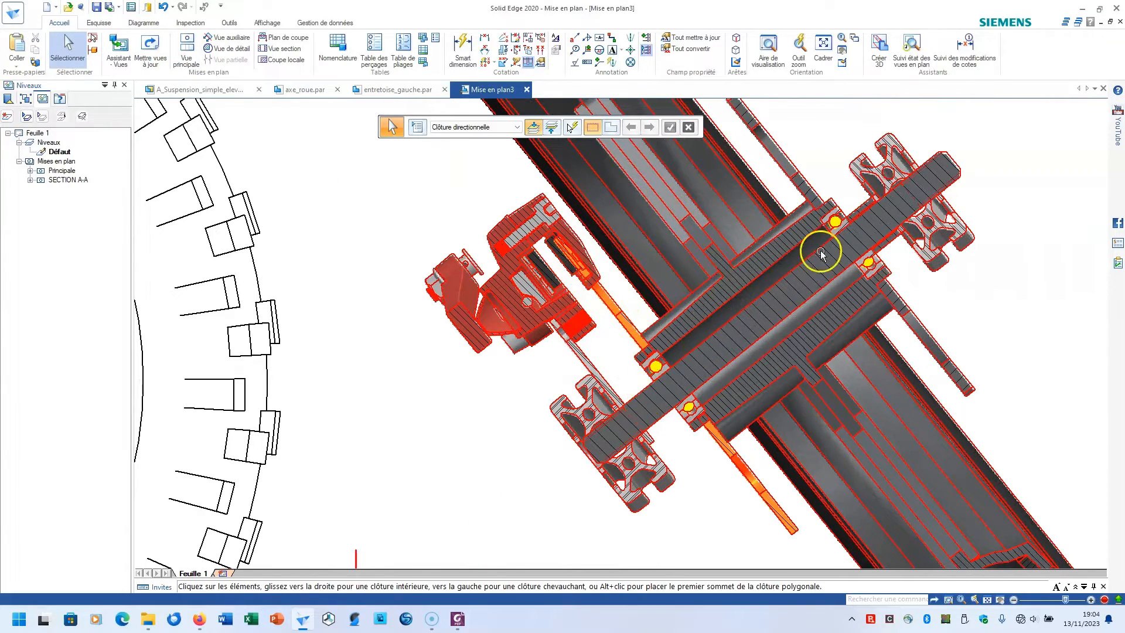
pyautogui.scroll(5, 823, 181)
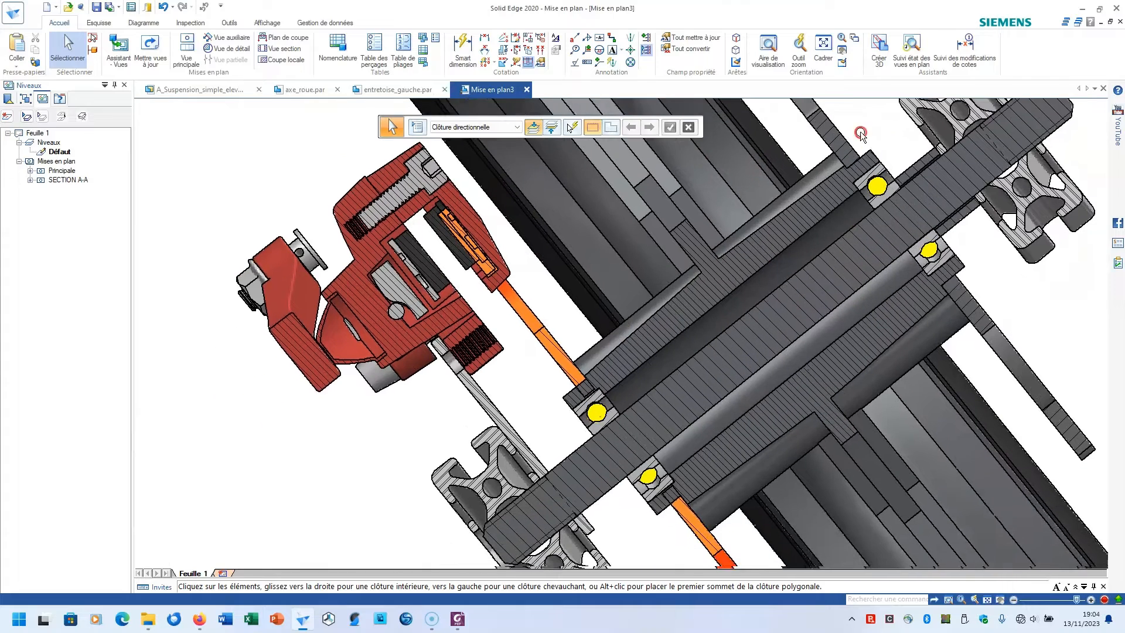
pyautogui.moveTo(860, 133); pyautogui.dragTo(893, 126, button='middle')
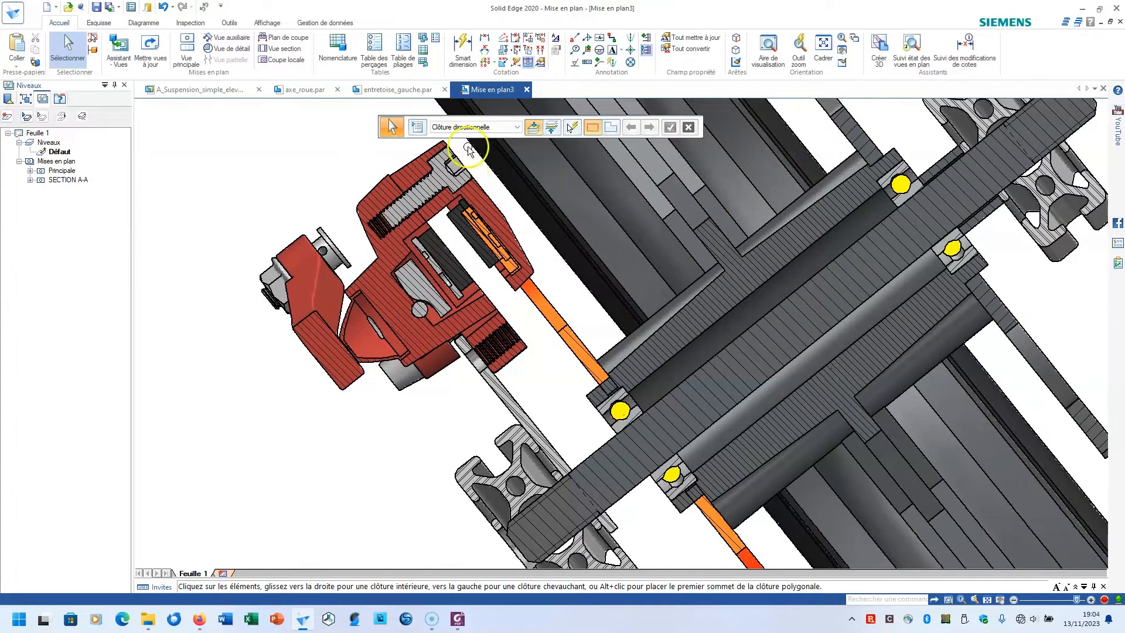
# Try to dimension the gap between the brake pads in section A-A with the Suivant 2 points orientation.
pyautogui.click(463, 46)
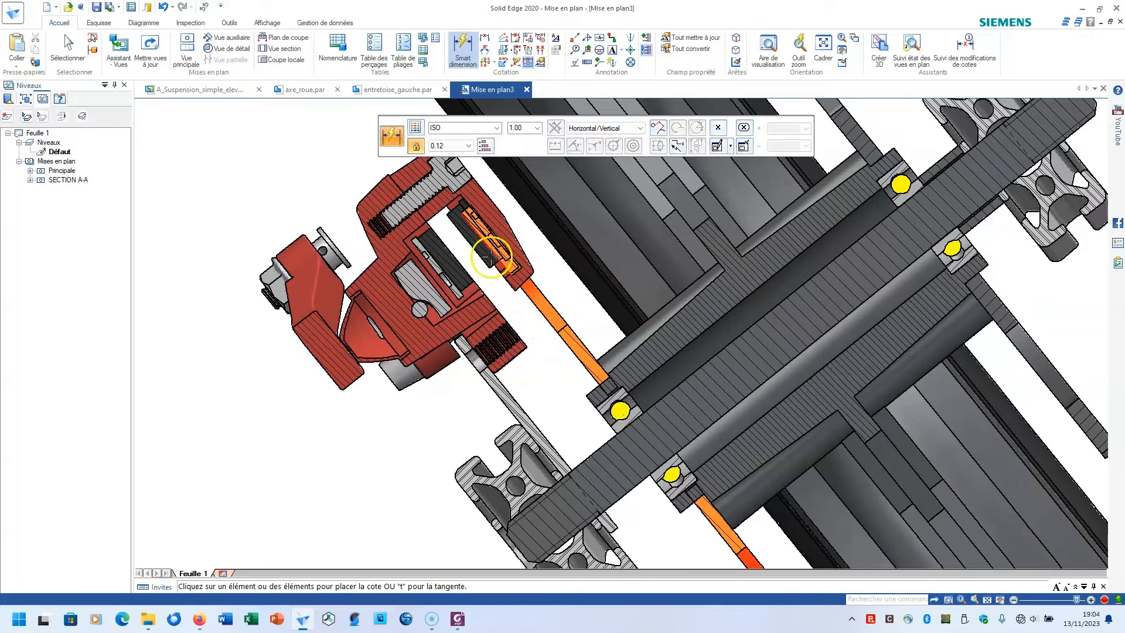
pyautogui.scroll(2, 484, 237)
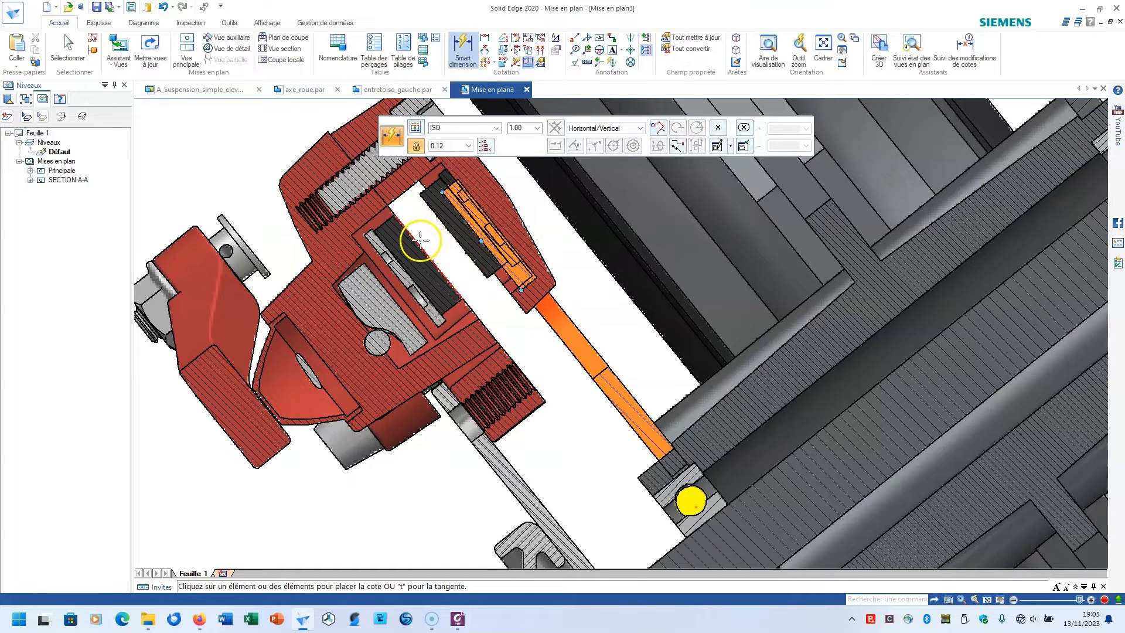
pyautogui.scroll(-2, 564, 194)
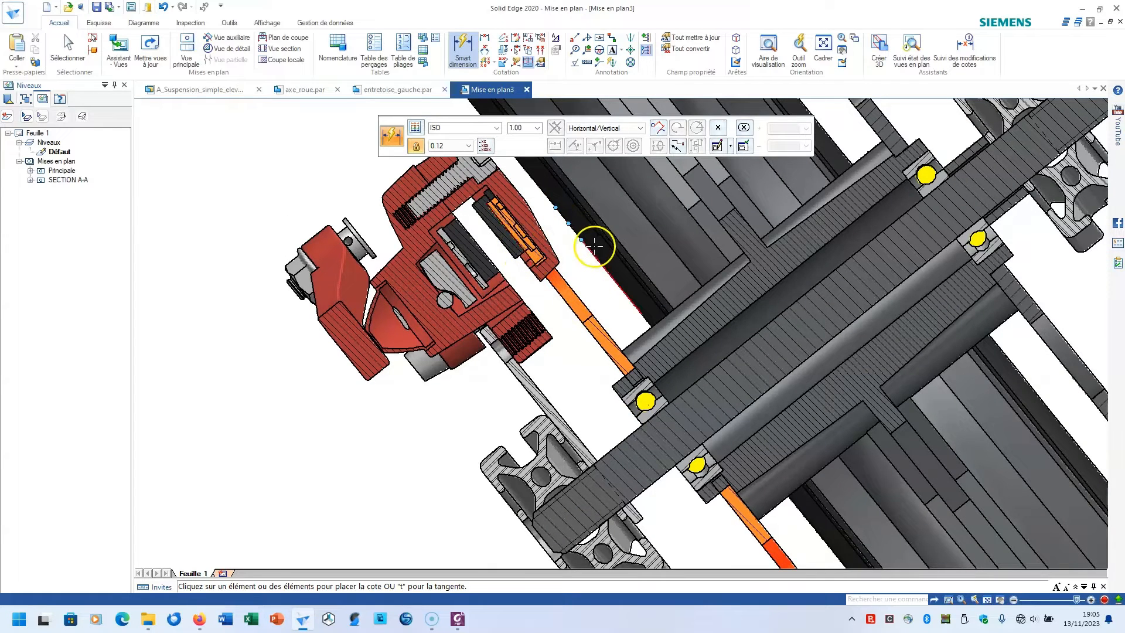
pyautogui.click(561, 298)
pyautogui.click(593, 129)
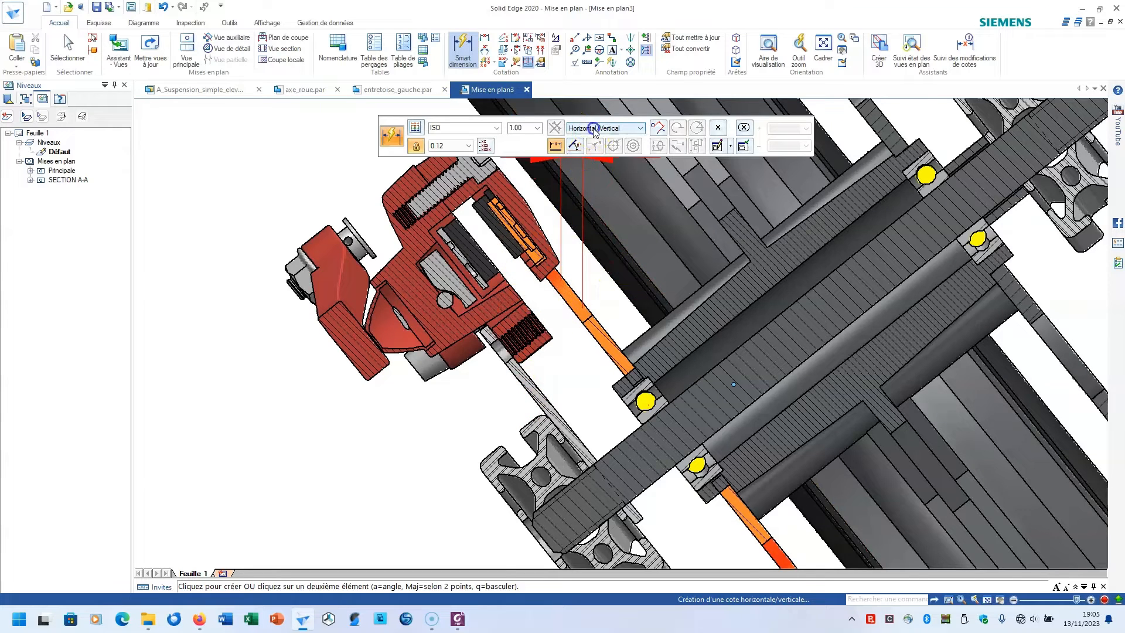
pyautogui.click(594, 149)
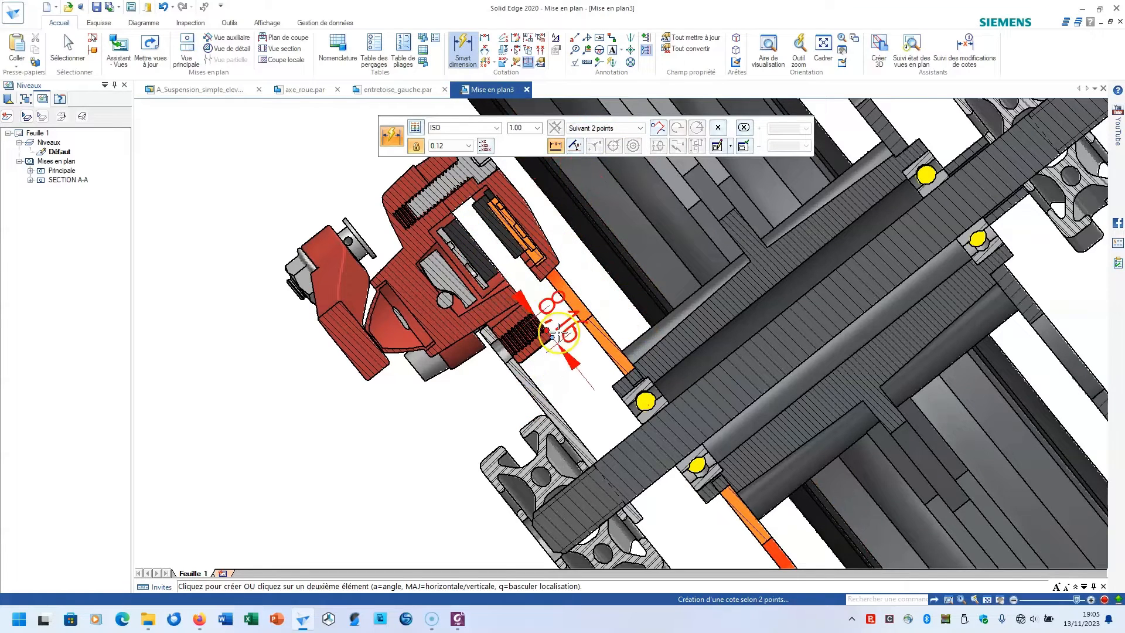
pyautogui.scroll(1, 503, 258)
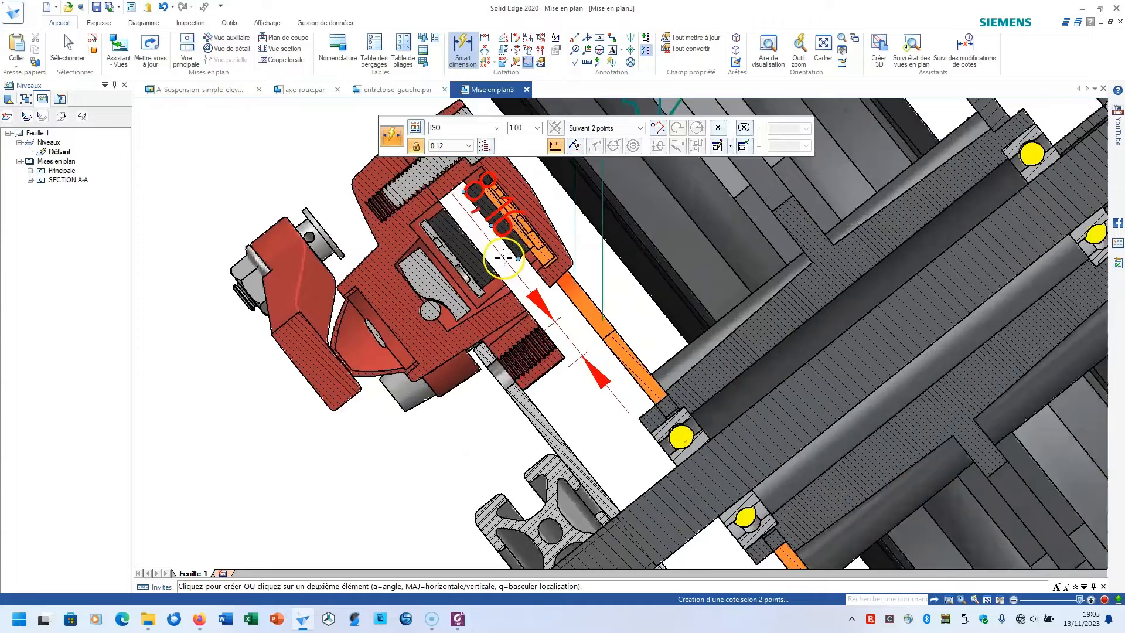
pyautogui.scroll(2, 504, 258)
pyautogui.press('Escape')
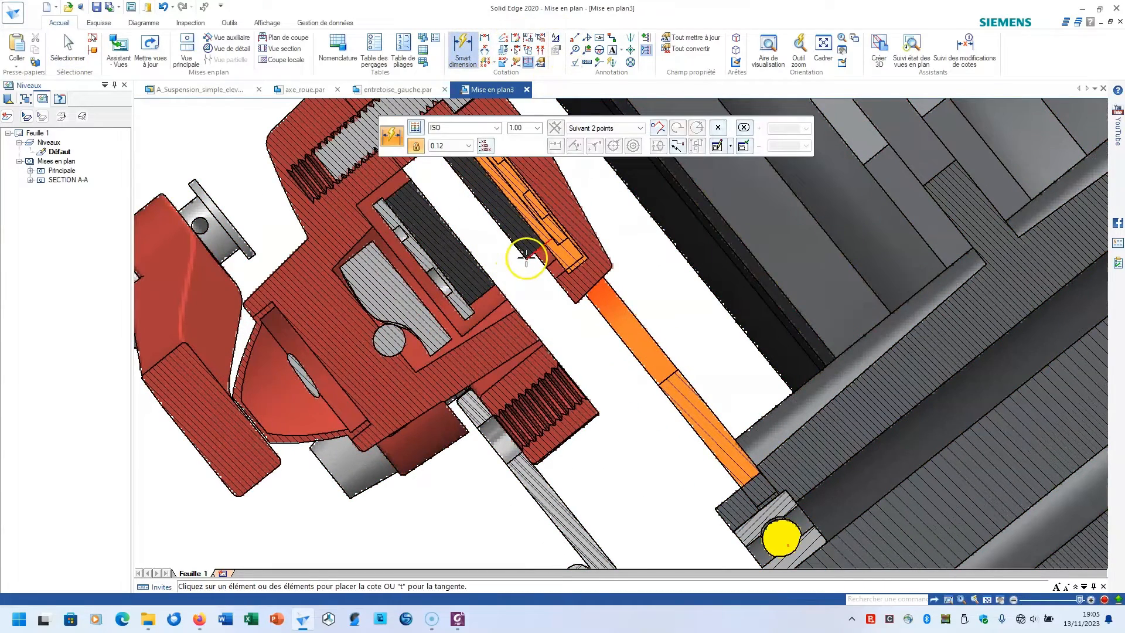
pyautogui.click(526, 260)
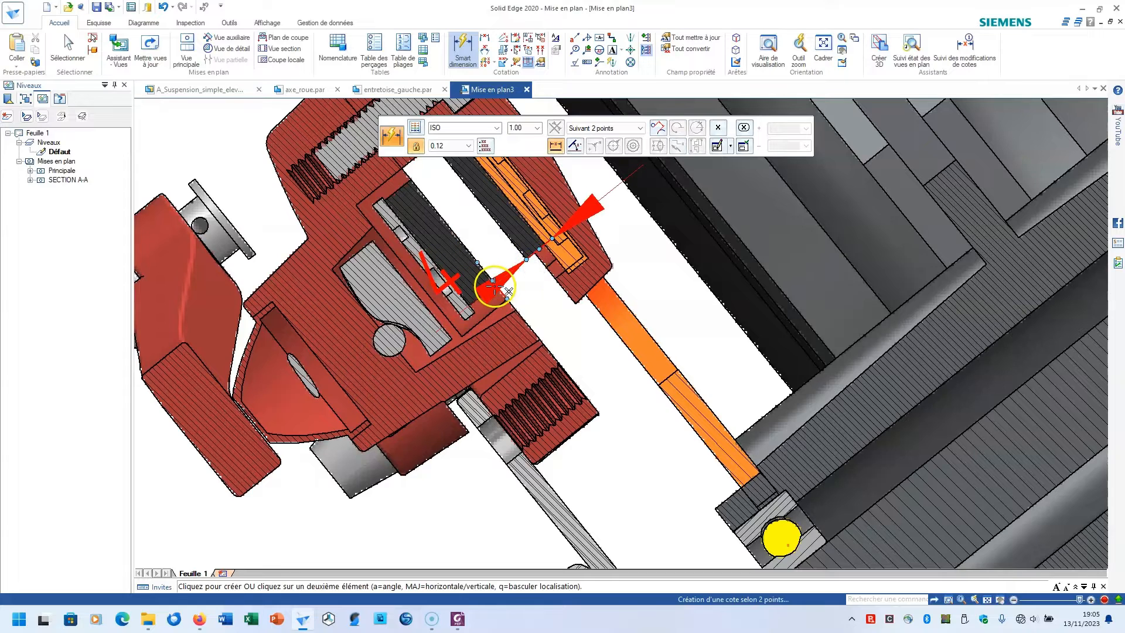
pyautogui.click(512, 285)
pyautogui.click(602, 333)
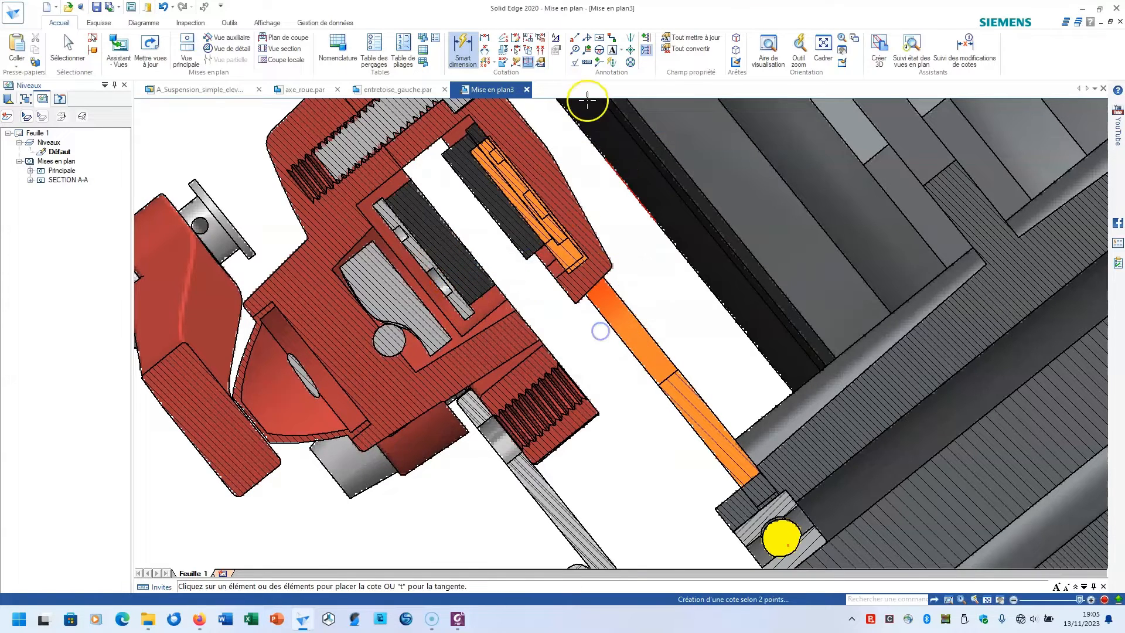
# Set the Smart Dimension orientation to Suivant l'axe de cotation and use the long edge of the wheel axle as the dimension axis.
pyautogui.click(463, 48)
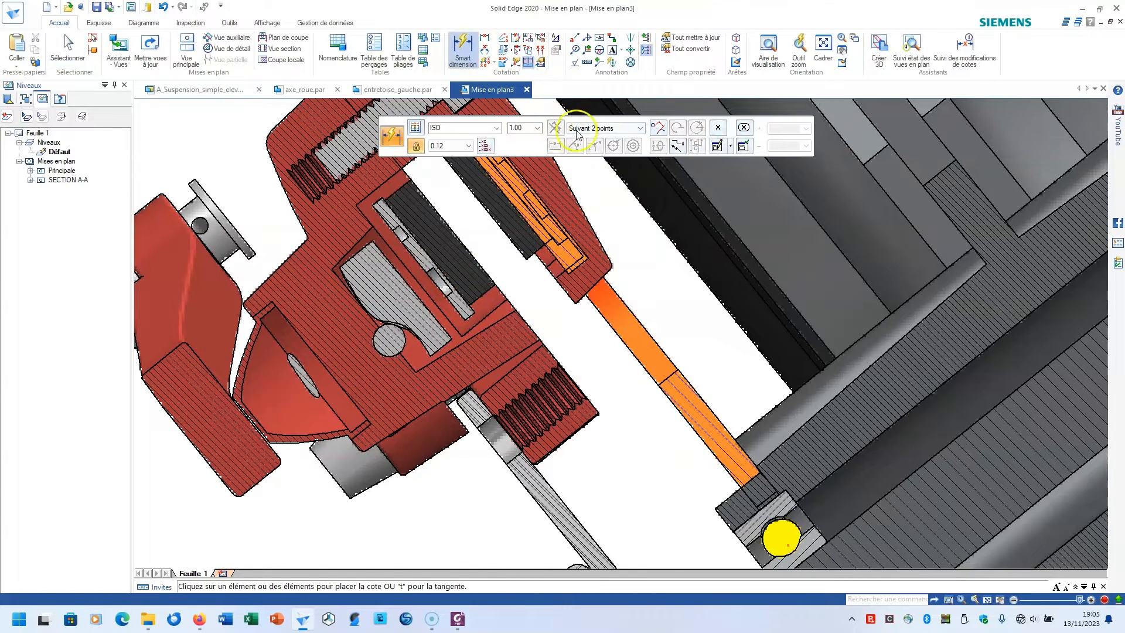
pyautogui.click(586, 127)
pyautogui.click(592, 155)
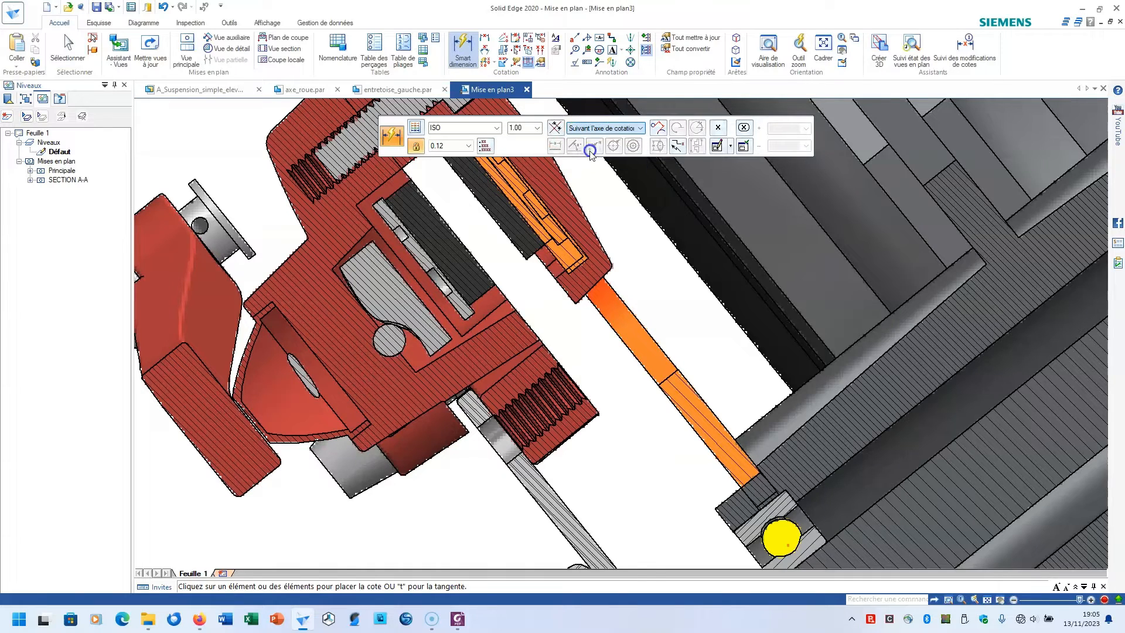
pyautogui.scroll(-3, 593, 246)
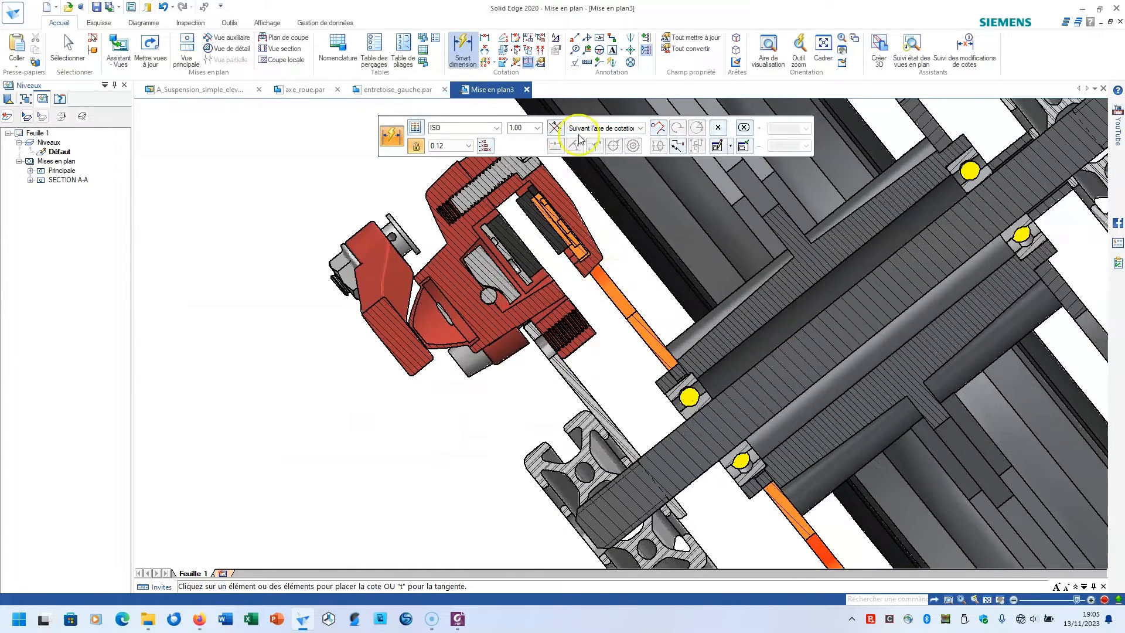
pyautogui.click(556, 128)
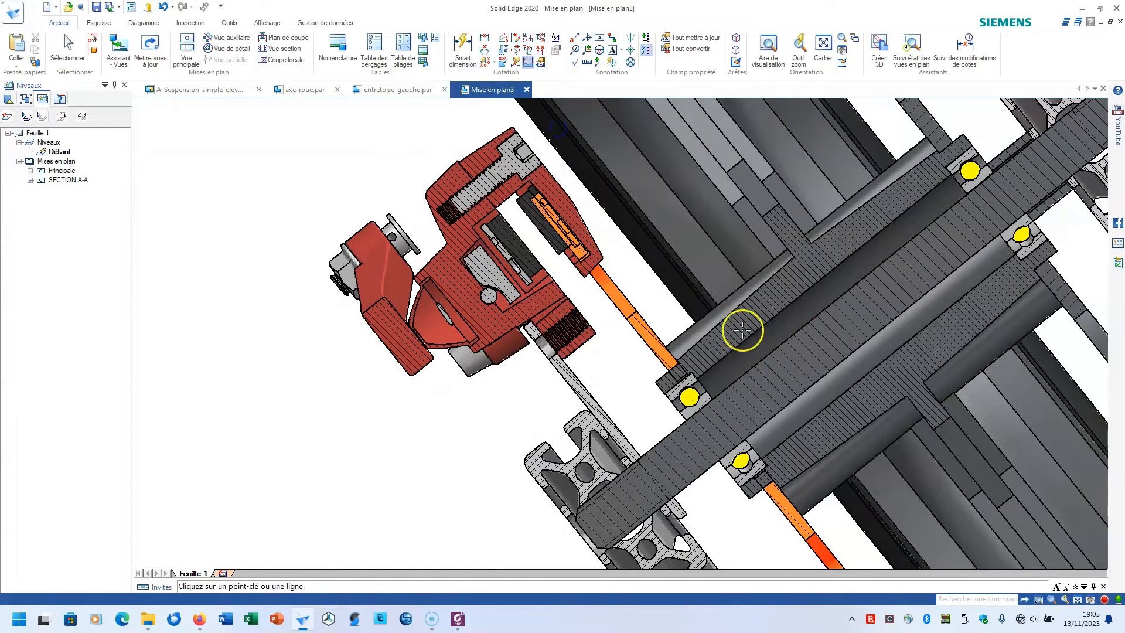
pyautogui.click(785, 350)
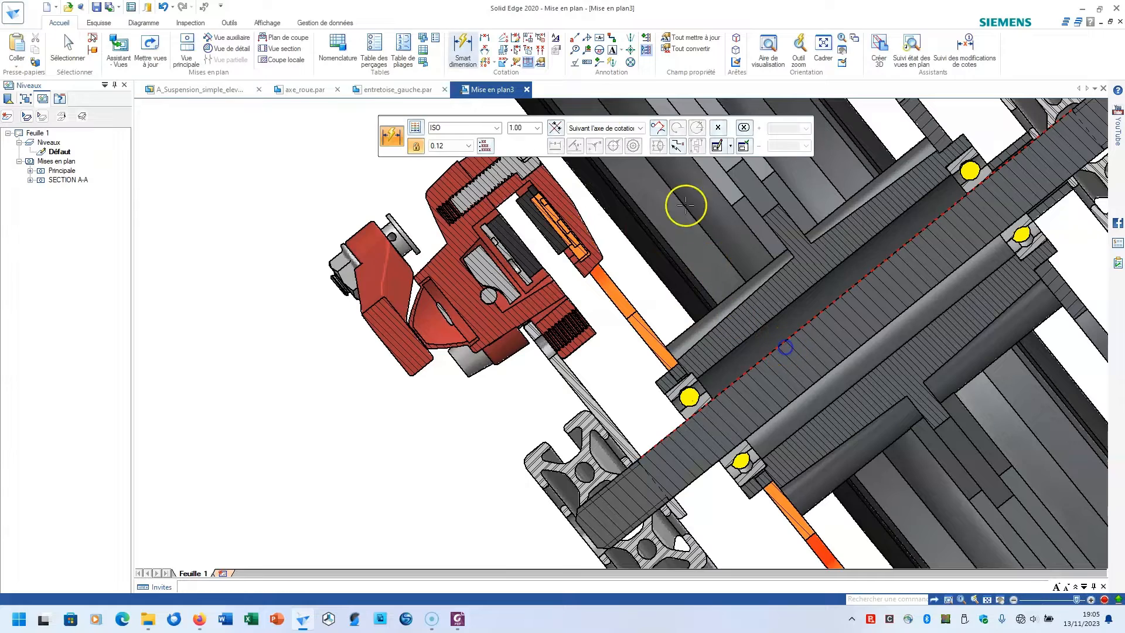
# Dimension the gap between the two brake pads and the distance from the outer pad to the brake disc along the axle direction.
pyautogui.click(553, 251)
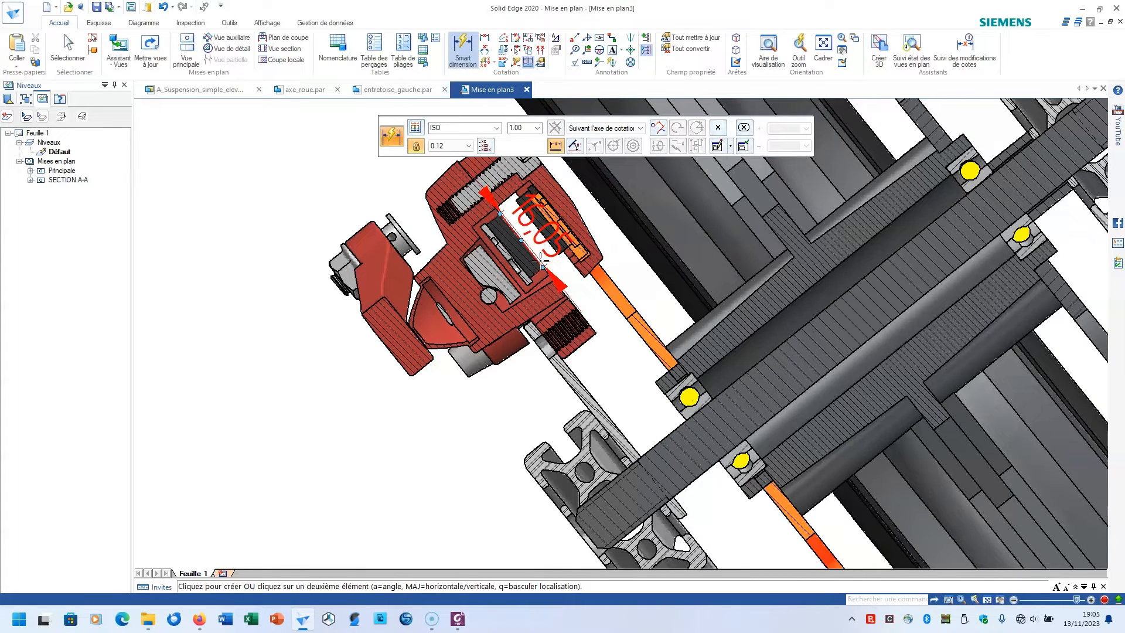
pyautogui.click(612, 351)
pyautogui.scroll(3, 603, 291)
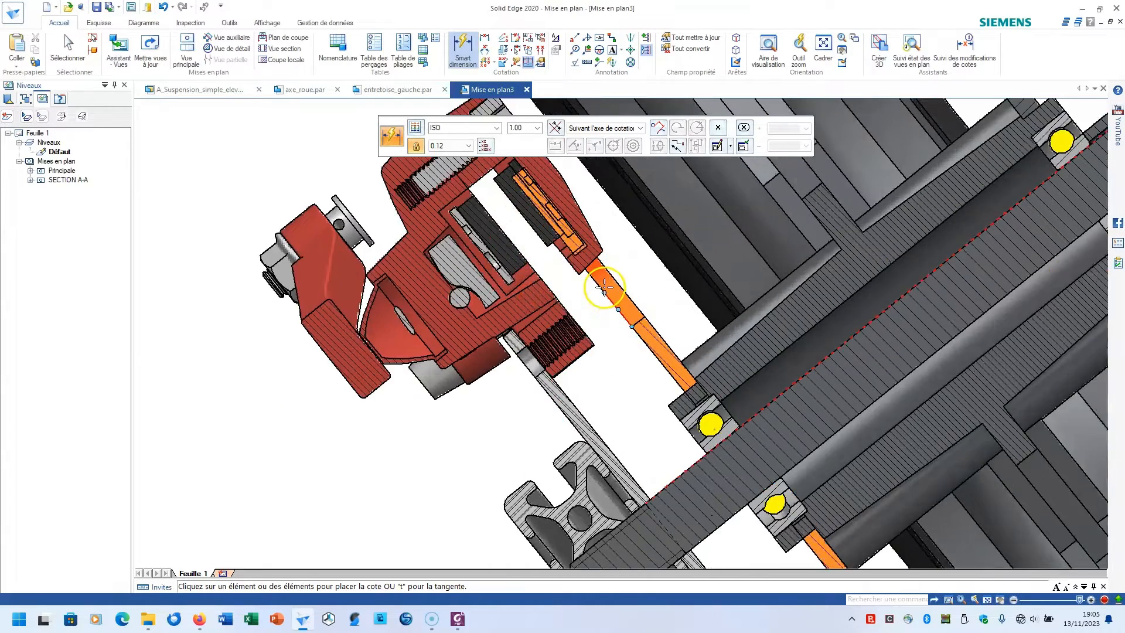
pyautogui.click(546, 300)
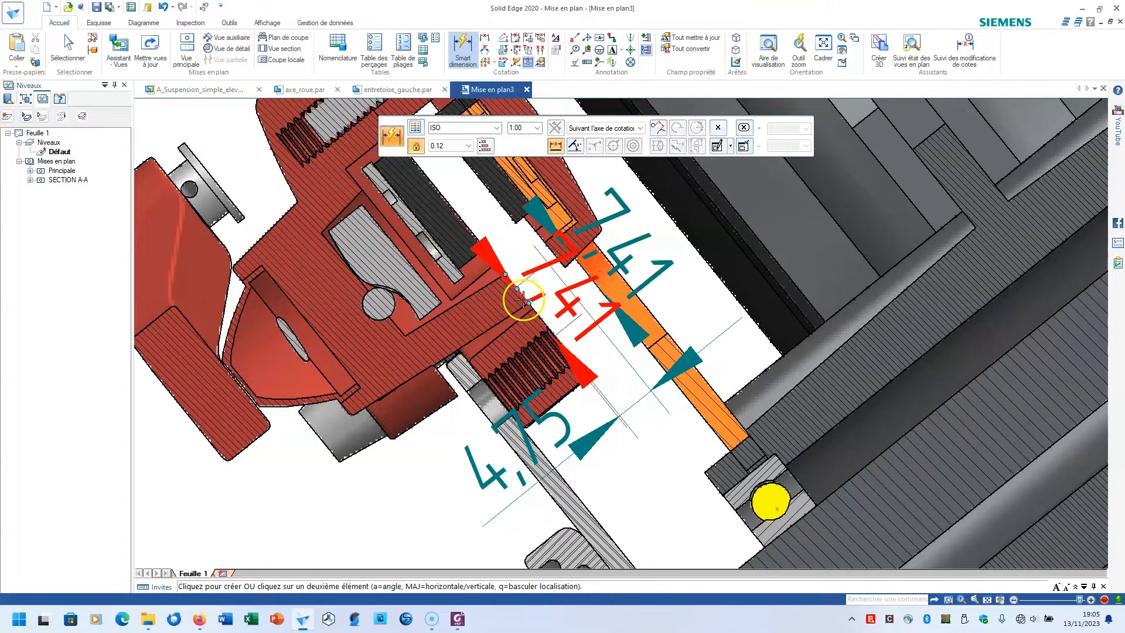
pyautogui.rightClick(590, 349)
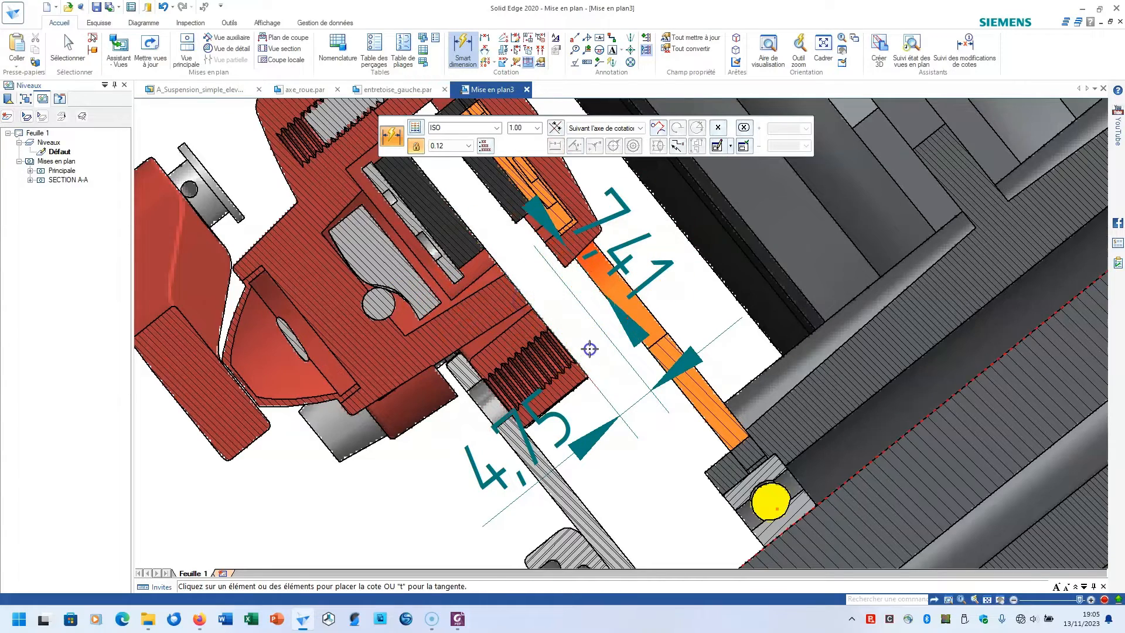
pyautogui.scroll(-2, 603, 306)
pyautogui.scroll(-2, 603, 307)
pyautogui.scroll(-1, 496, 292)
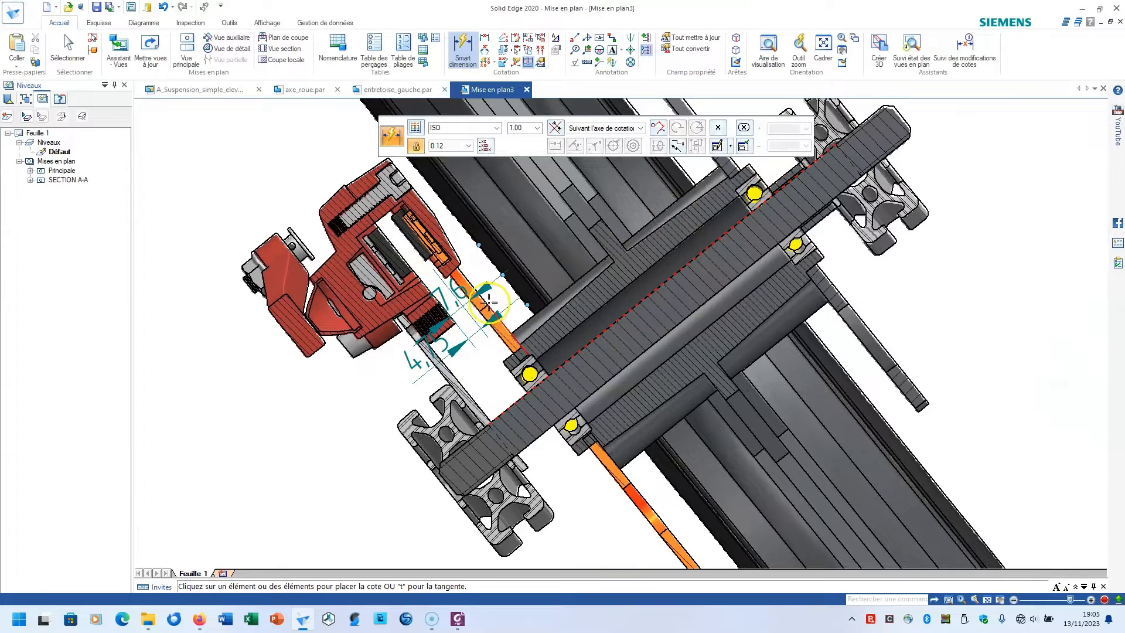
pyautogui.scroll(2, 478, 303)
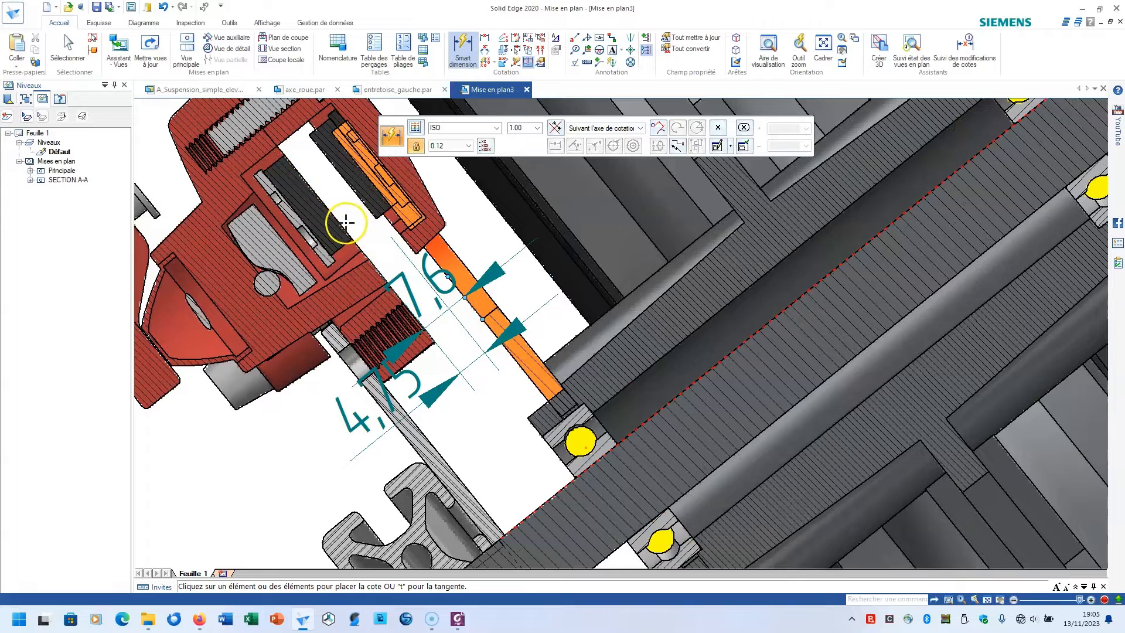
pyautogui.scroll(-3, 533, 286)
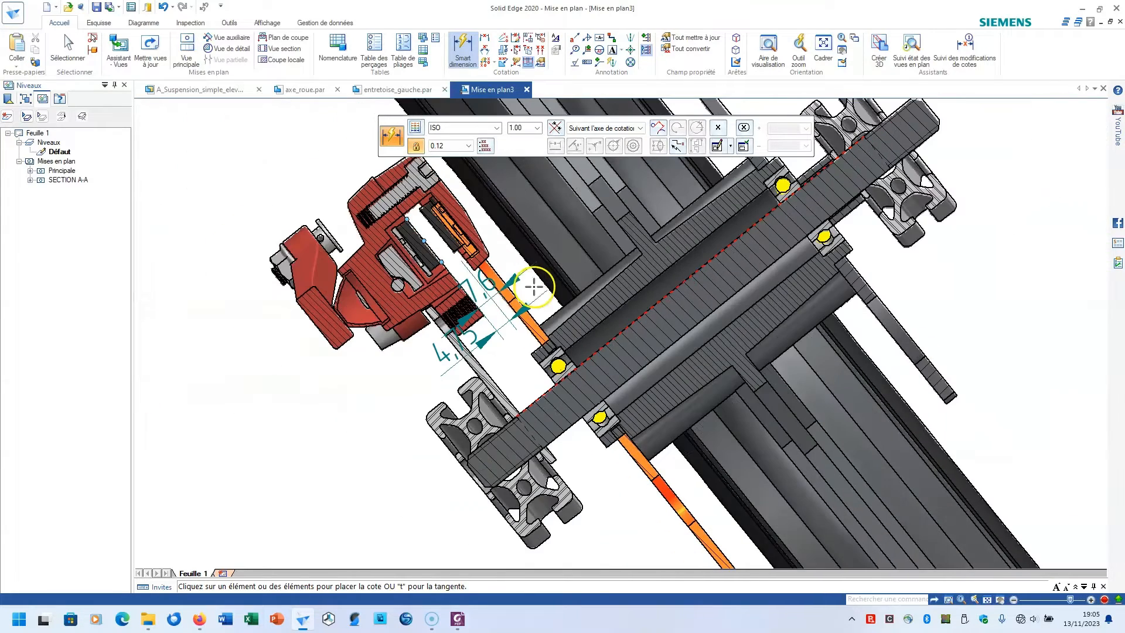
pyautogui.moveTo(533, 283); pyautogui.dragTo(454, 335, button='middle')
pyautogui.press('Escape')
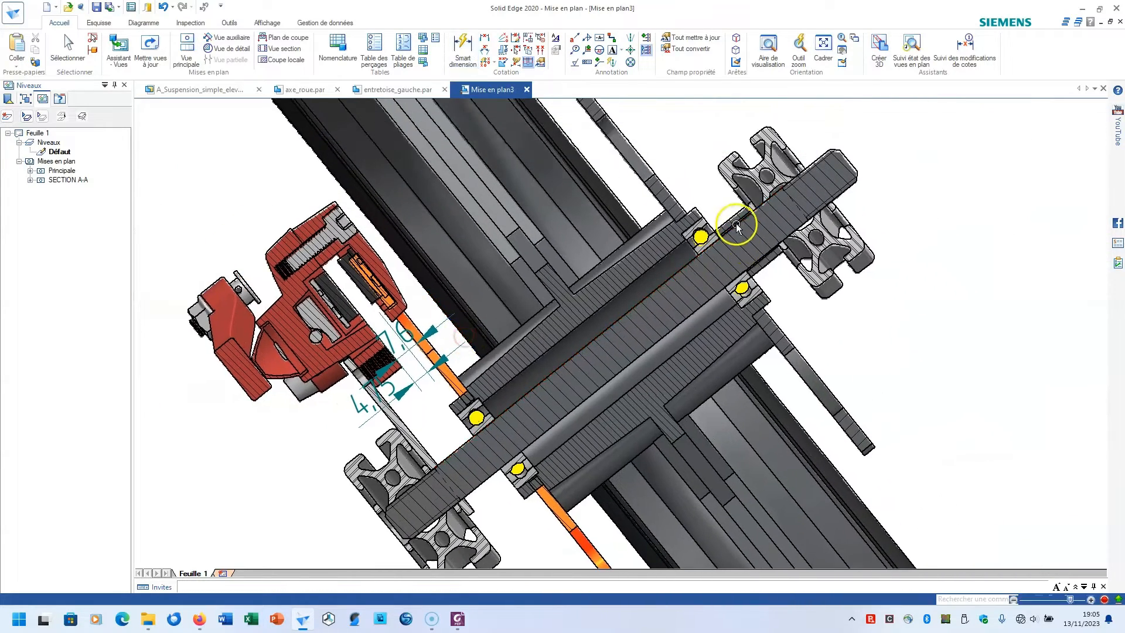
# Dimension the distance between the inner faces of the two wheel bearings along the axle in section A-A.
pyautogui.scroll(3, 733, 218)
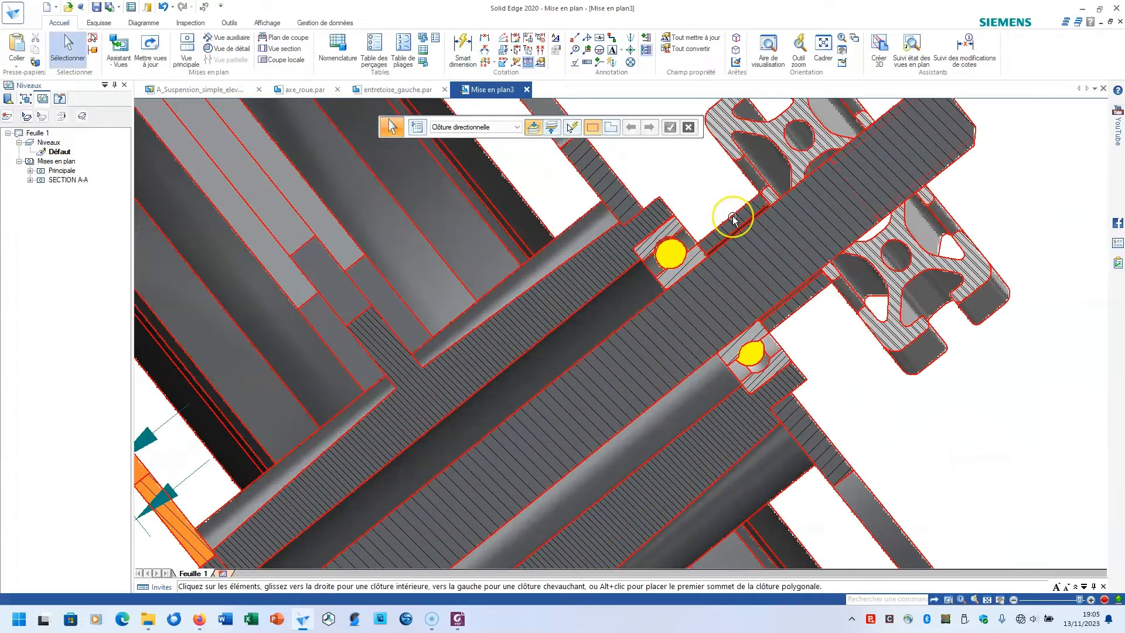
pyautogui.scroll(-3, 733, 218)
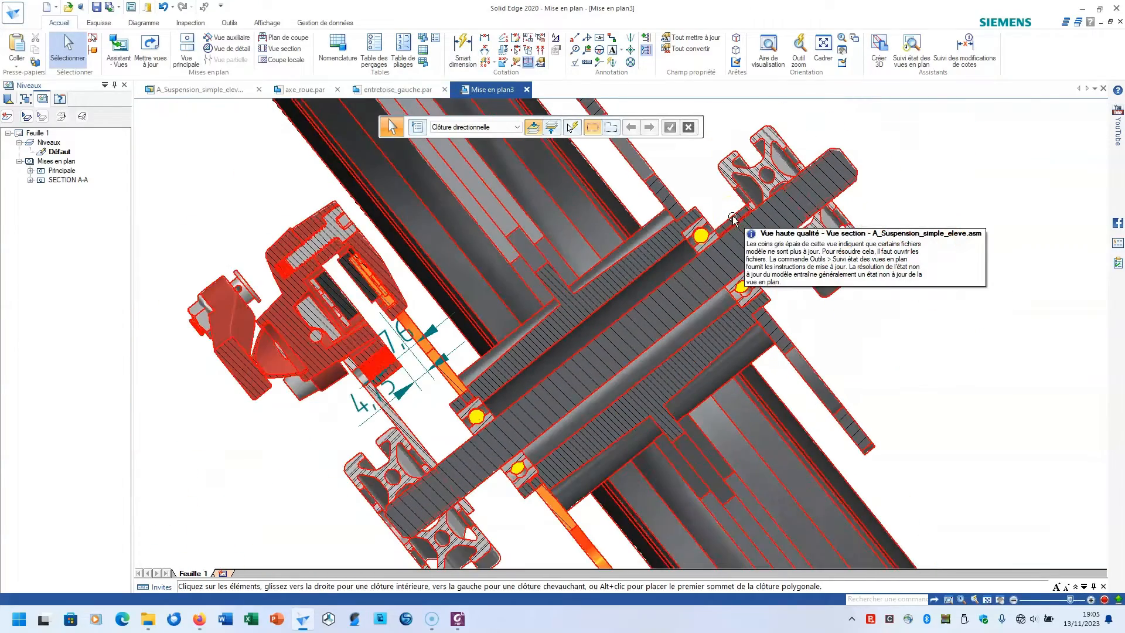
pyautogui.click(463, 47)
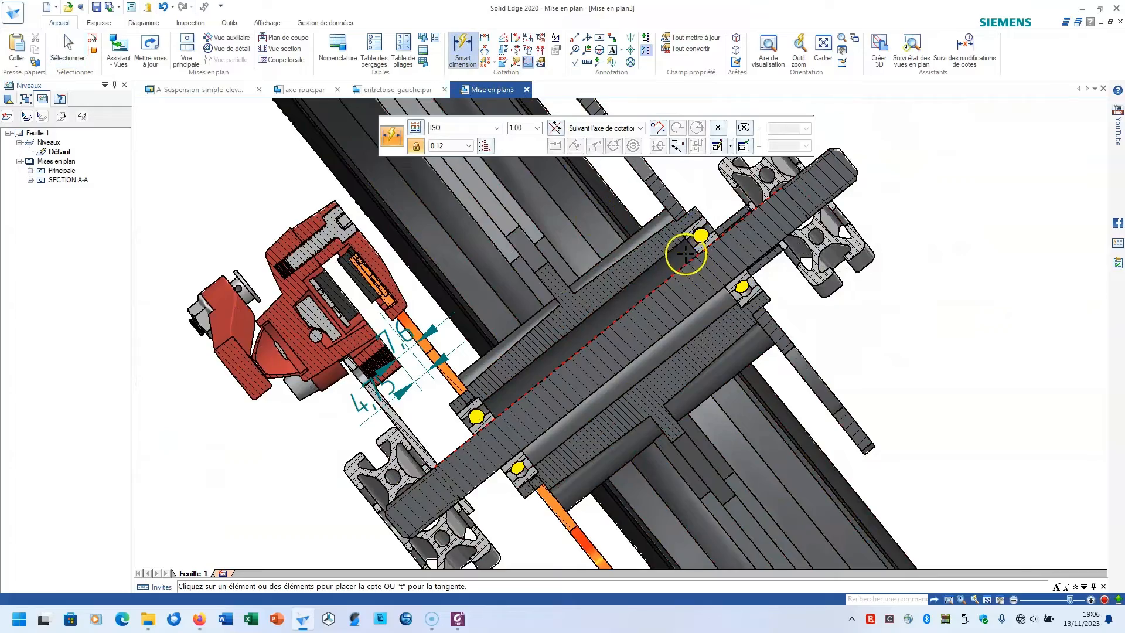
pyautogui.scroll(3, 697, 245)
pyautogui.scroll(1, 707, 246)
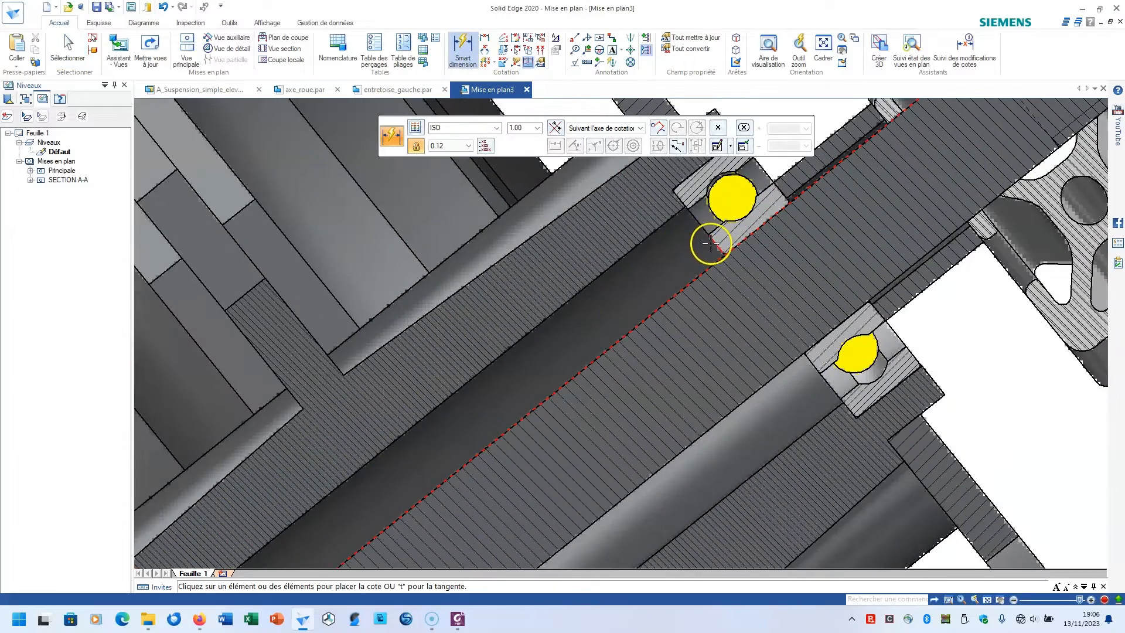
pyautogui.click(711, 243)
pyautogui.scroll(-3, 680, 258)
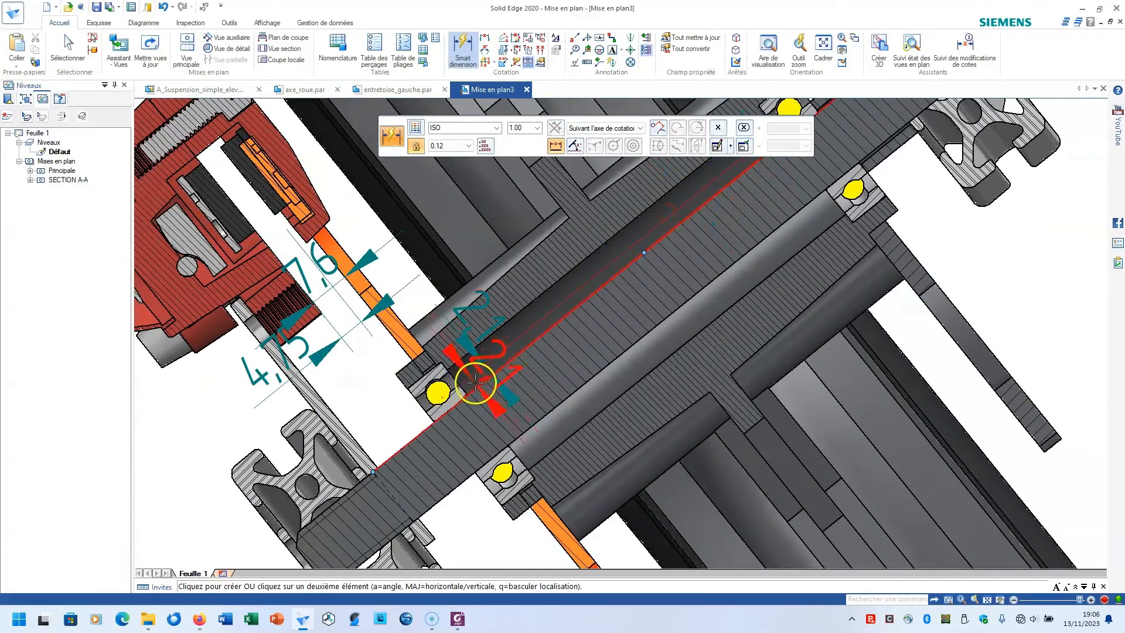
pyautogui.click(463, 385)
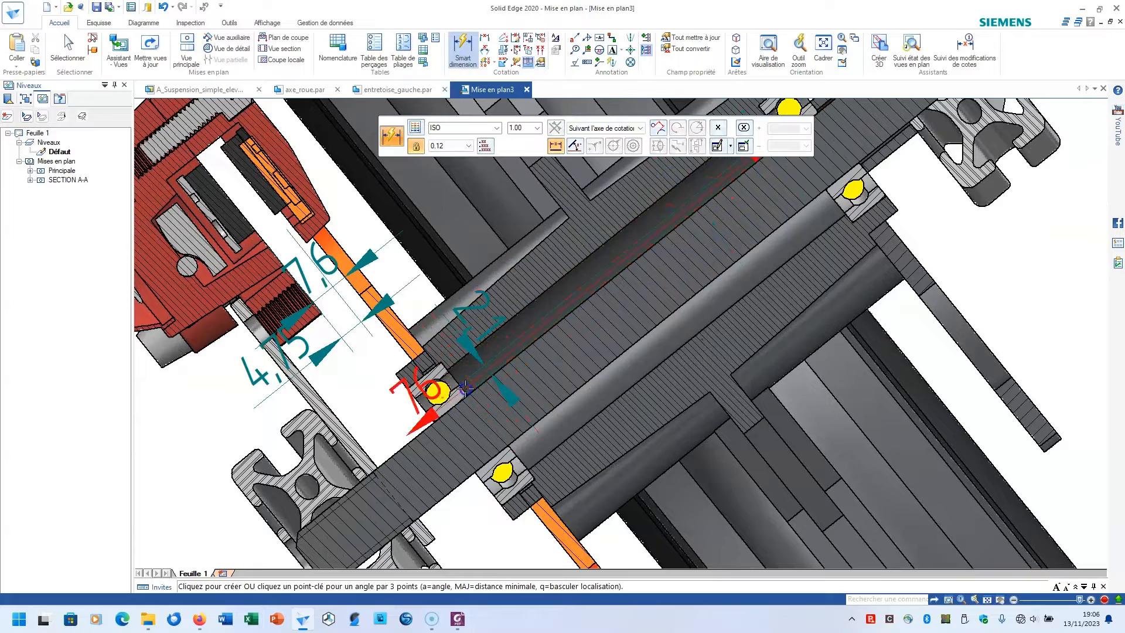
pyautogui.click(570, 356)
pyautogui.scroll(-3, 543, 310)
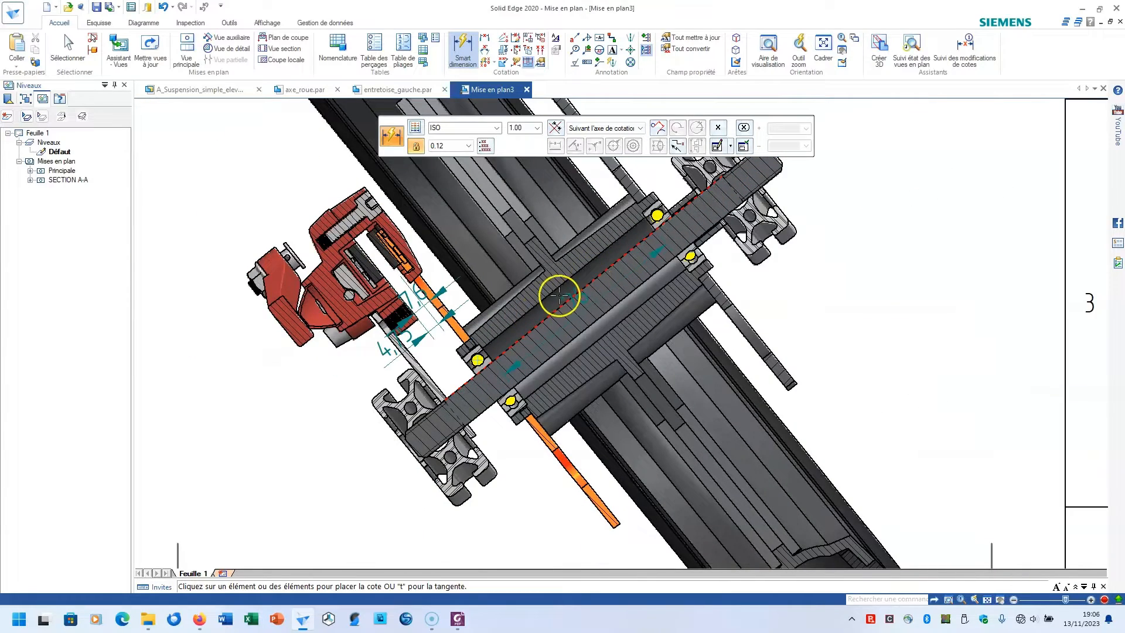
# Dimension the distance along the axle from the brake-side bearing to the caliper mounting plate in section A-A.
pyautogui.moveTo(593, 277); pyautogui.dragTo(569, 332, button='middle')
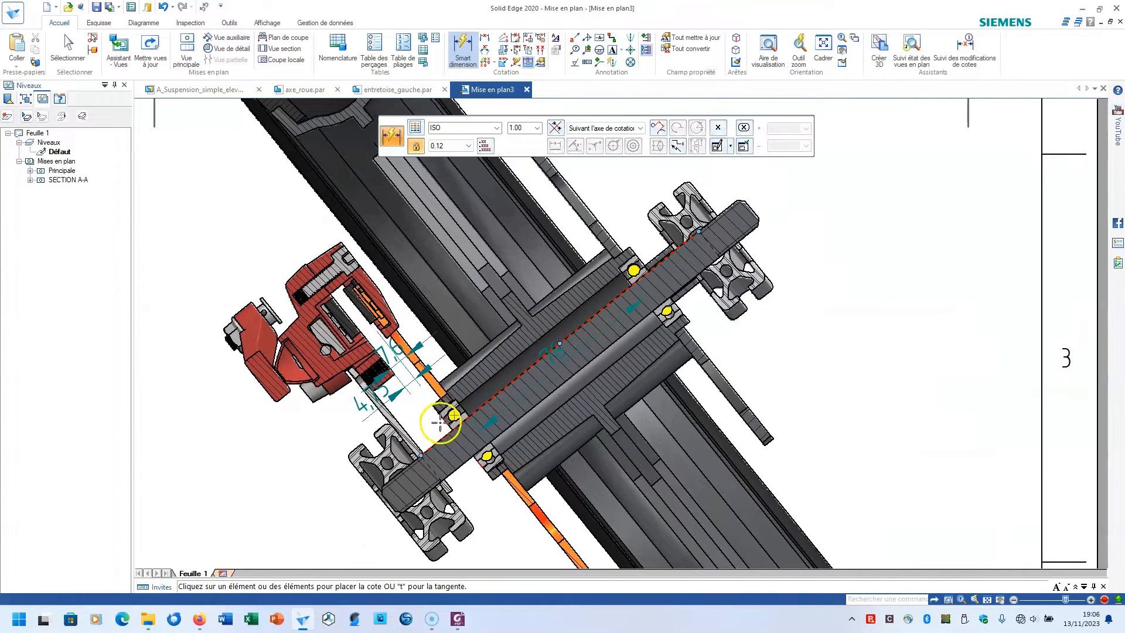
pyautogui.scroll(2, 440, 420)
pyautogui.click(458, 409)
pyautogui.scroll(1, 376, 460)
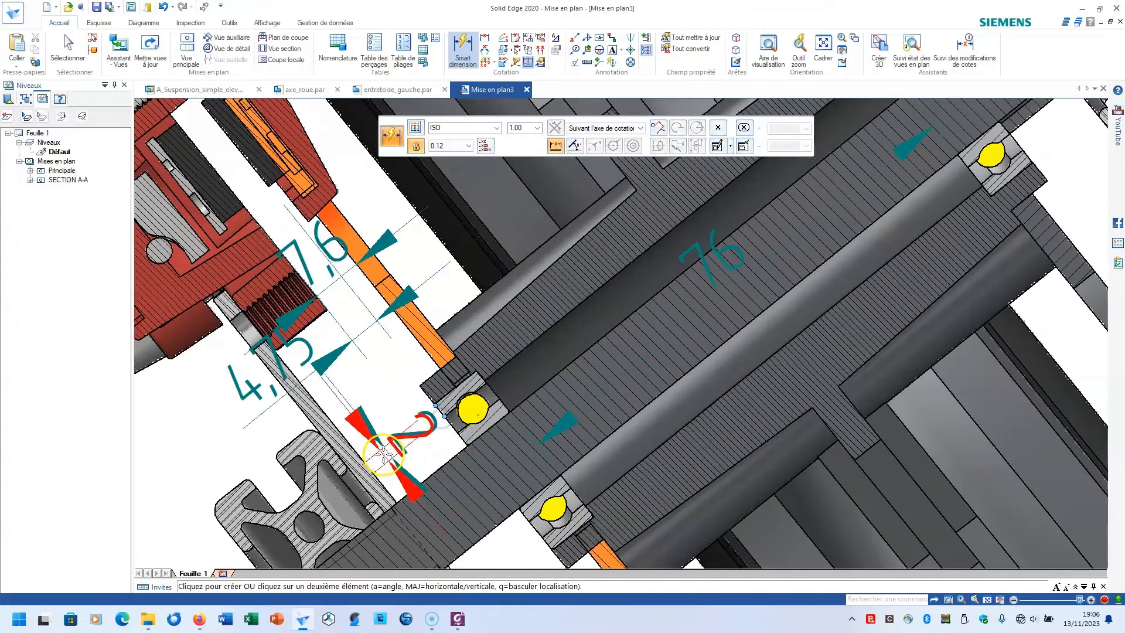
pyautogui.click(375, 461)
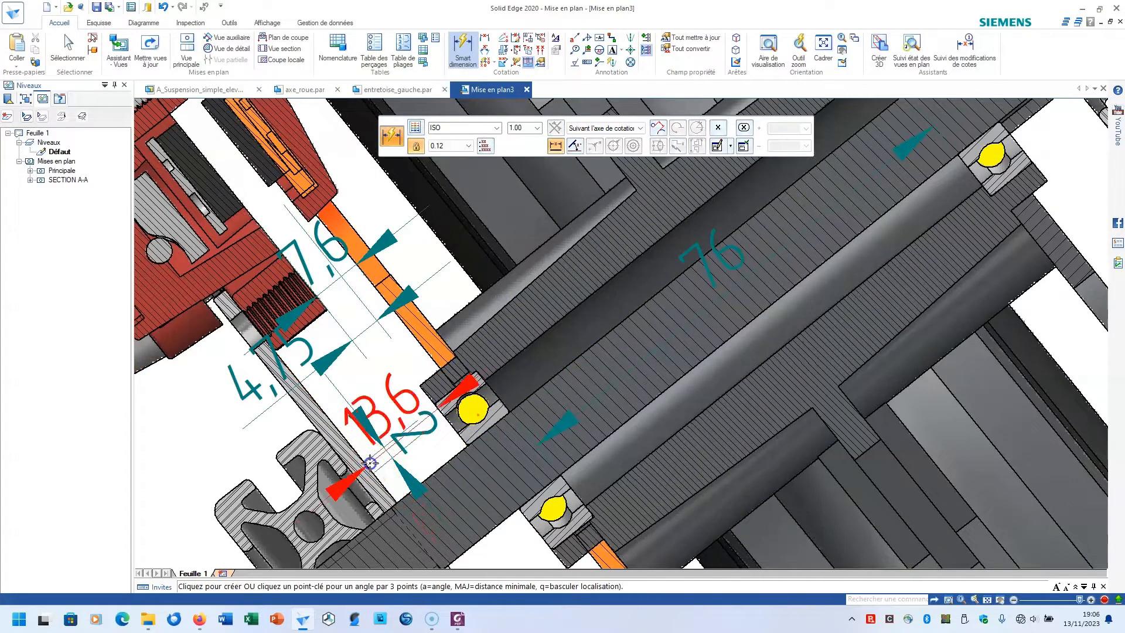
pyautogui.click(409, 464)
pyautogui.scroll(-2, 414, 410)
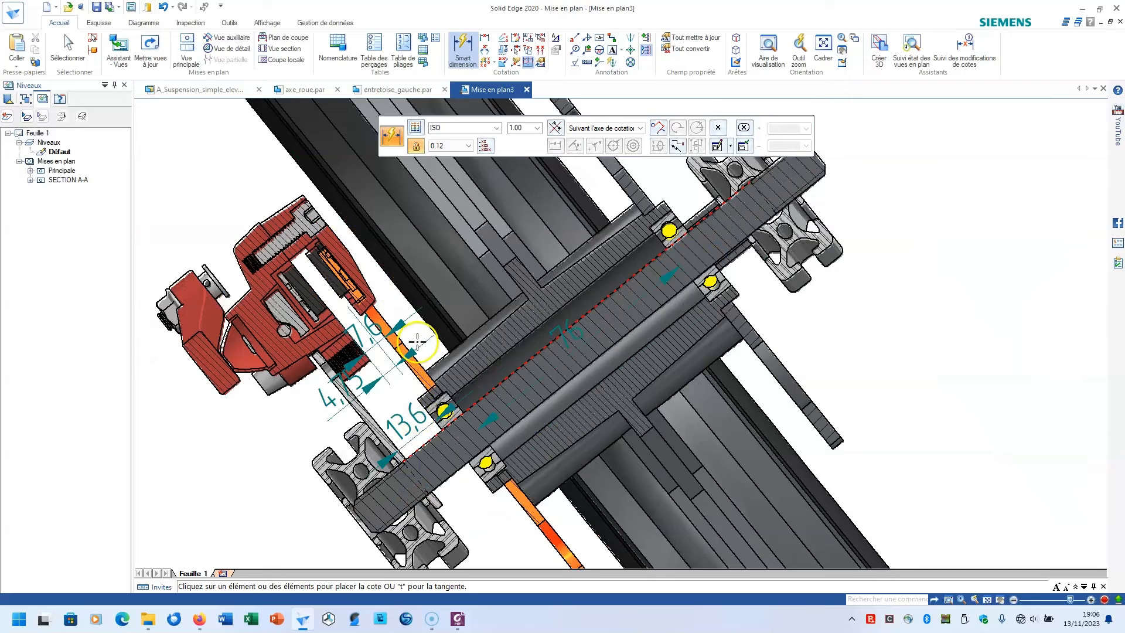
pyautogui.press('Escape')
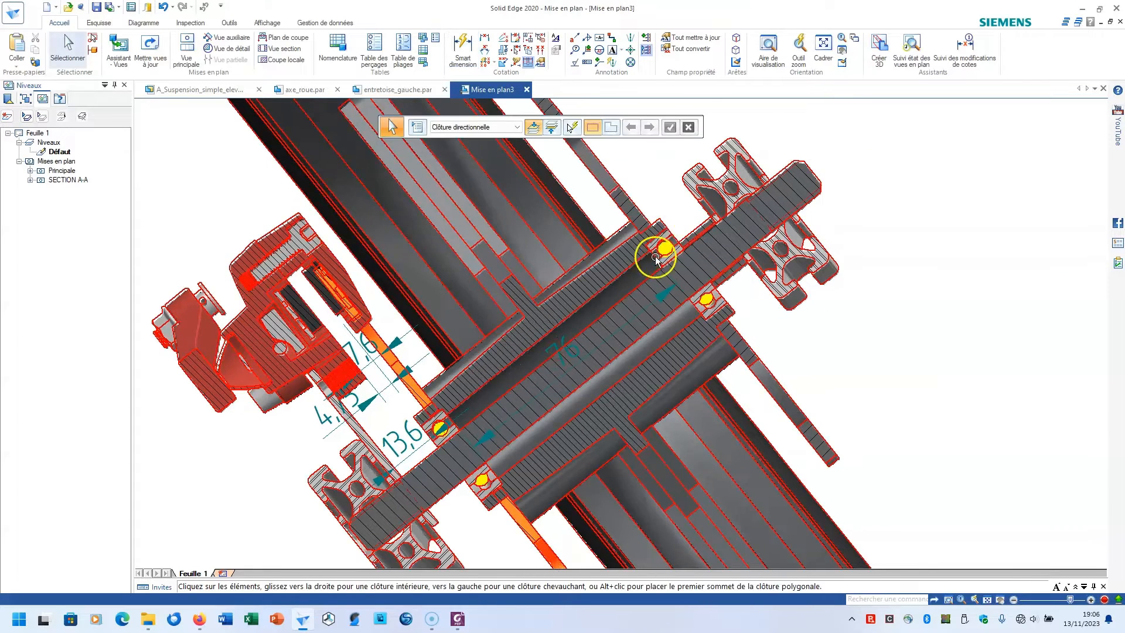
# Open entretoise_centrale.par, set the spacer's extrusion length to 76 mm, and save the part.
pyautogui.click(148, 619)
pyautogui.doubleClick(538, 330)
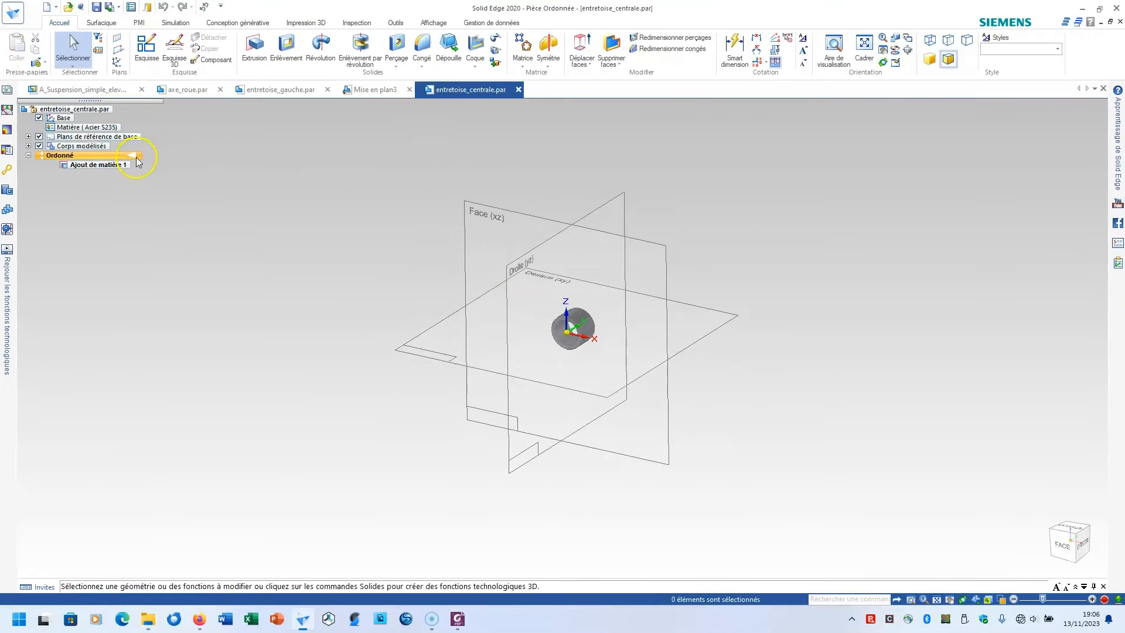
pyautogui.click(573, 329)
pyautogui.click(557, 298)
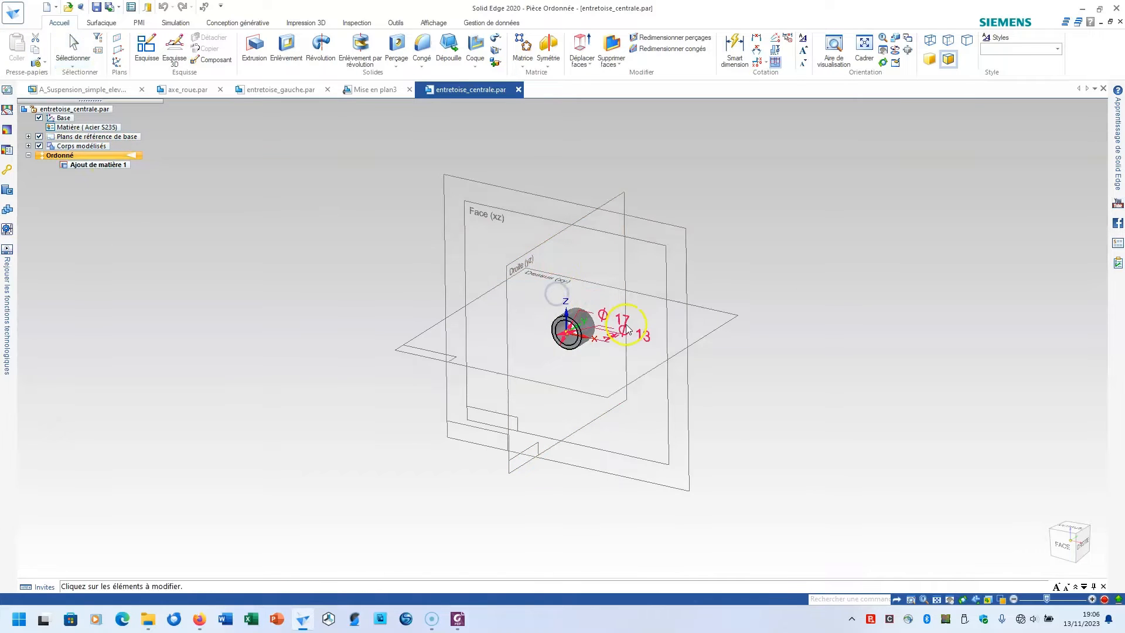
pyautogui.scroll(5, 613, 342)
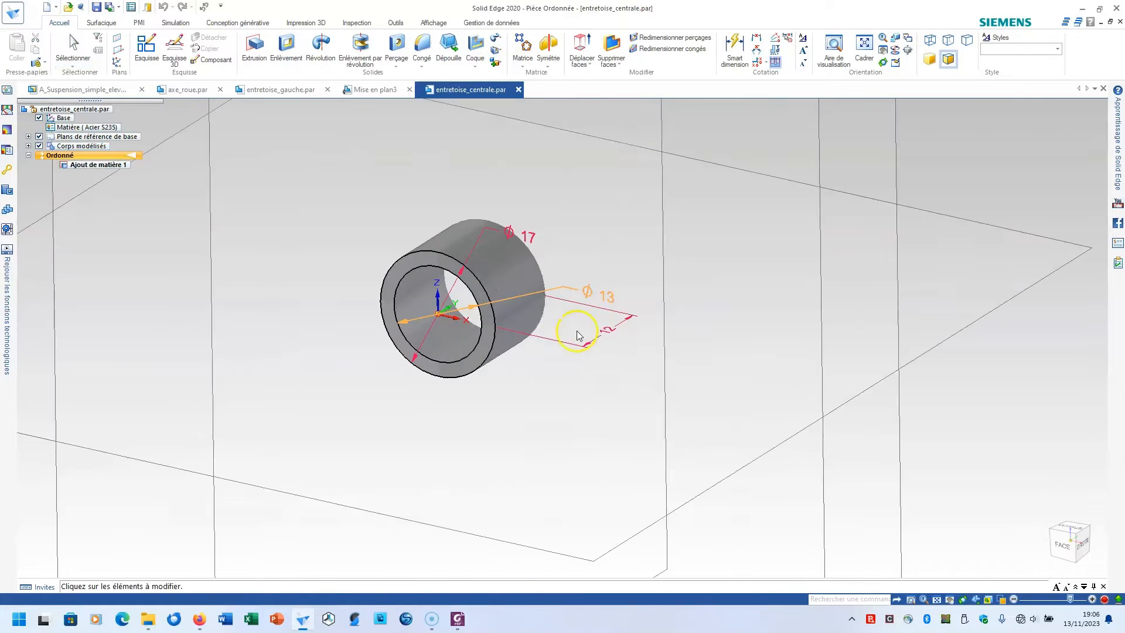
pyautogui.click(607, 333)
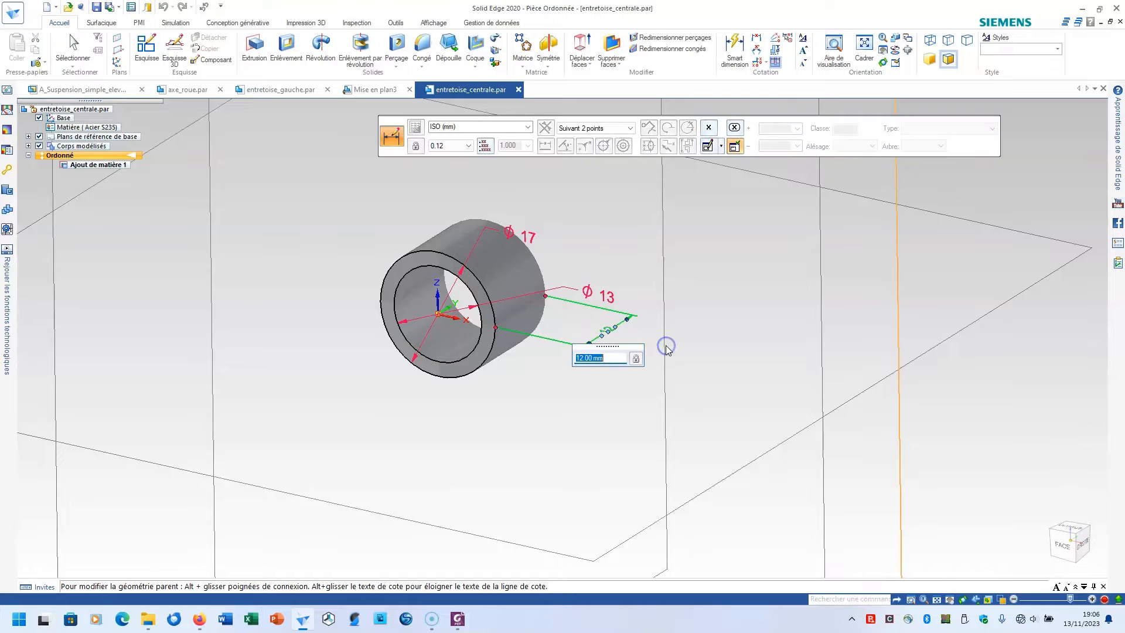
pyautogui.write('70')
pyautogui.press('Return')
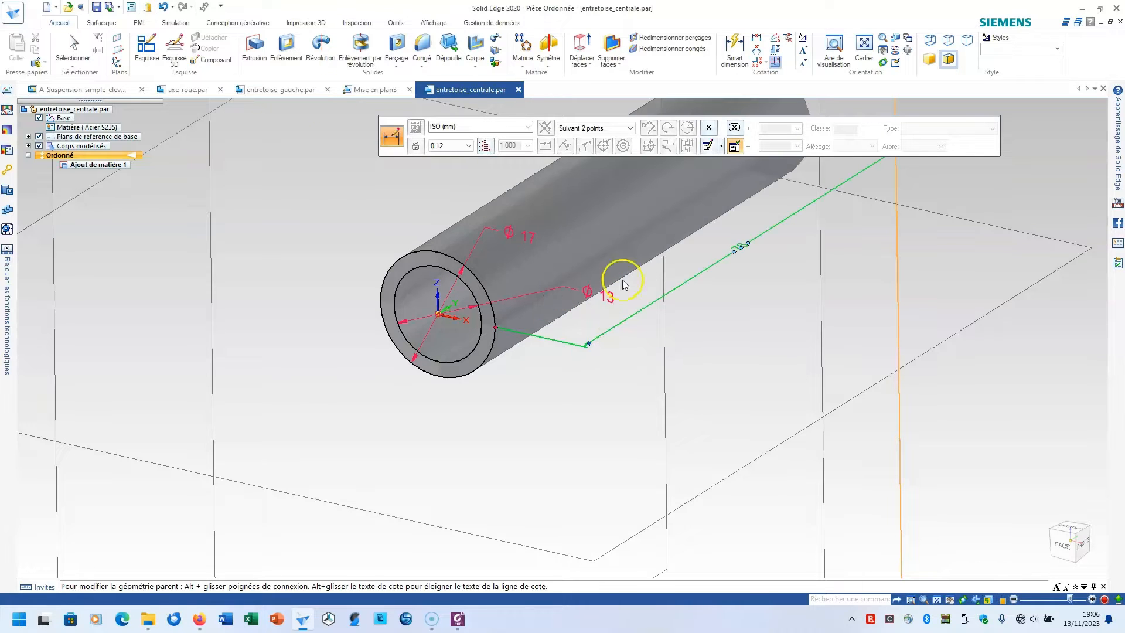
pyautogui.click(97, 6)
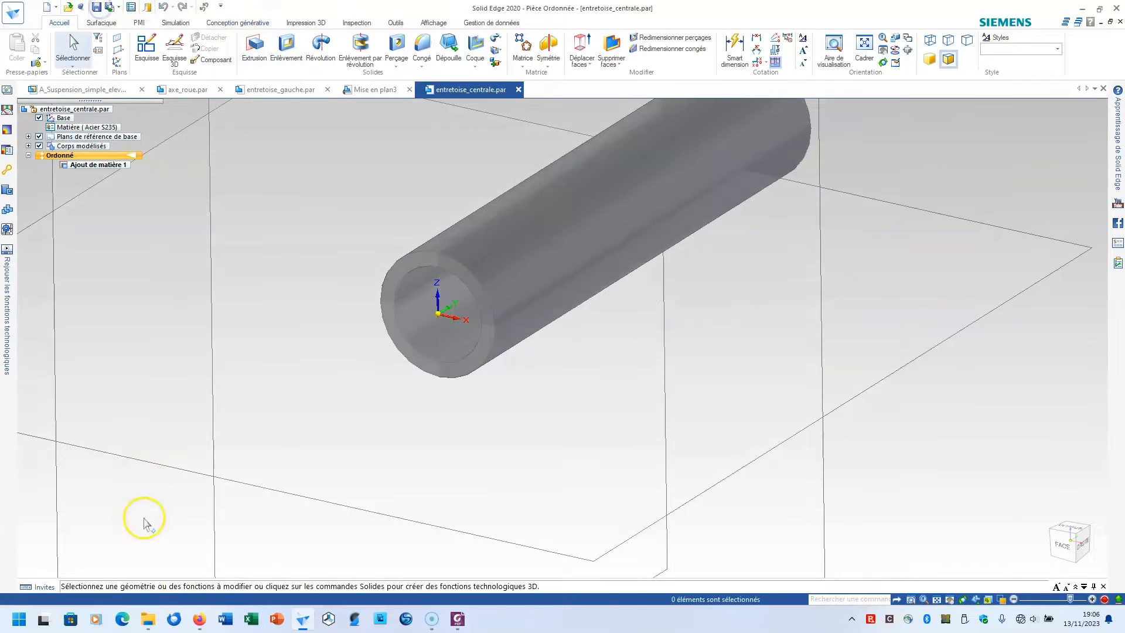
# Switch to entretoise_gauche.par, add 6.6 mm to the spacer's 12 mm extrusion length, and save the part.
pyautogui.click(148, 619)
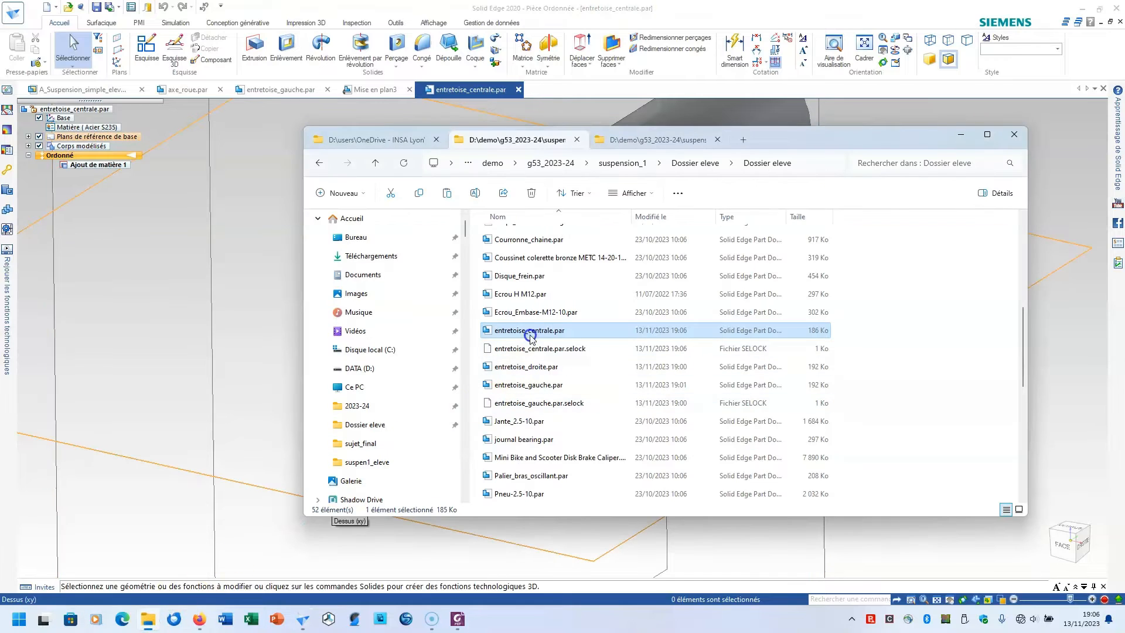
pyautogui.doubleClick(530, 385)
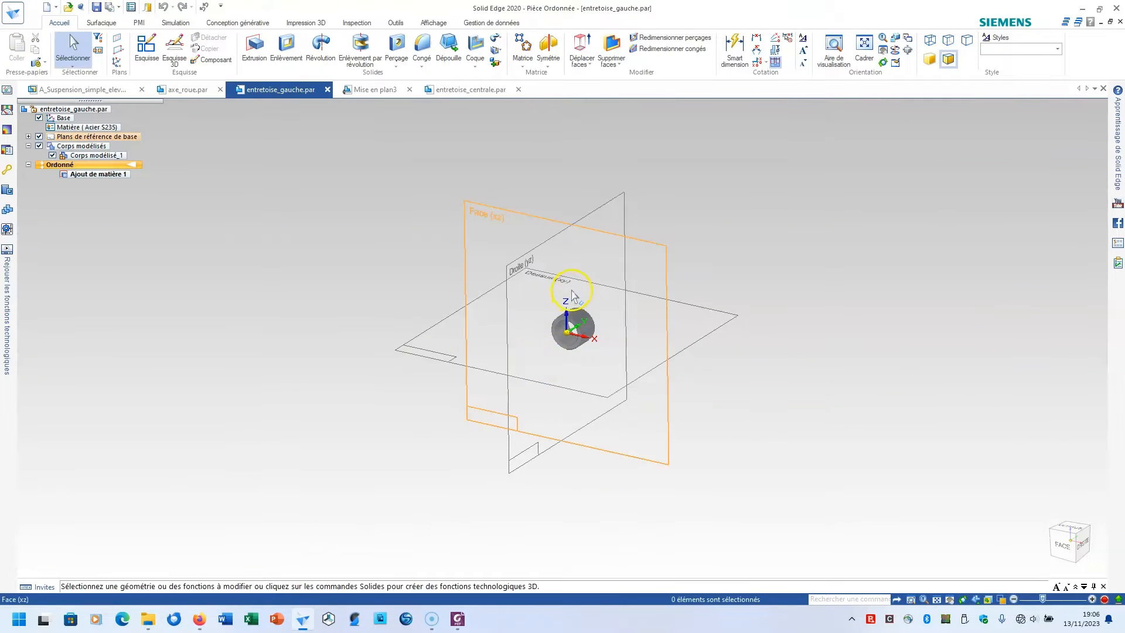
pyautogui.click(114, 174)
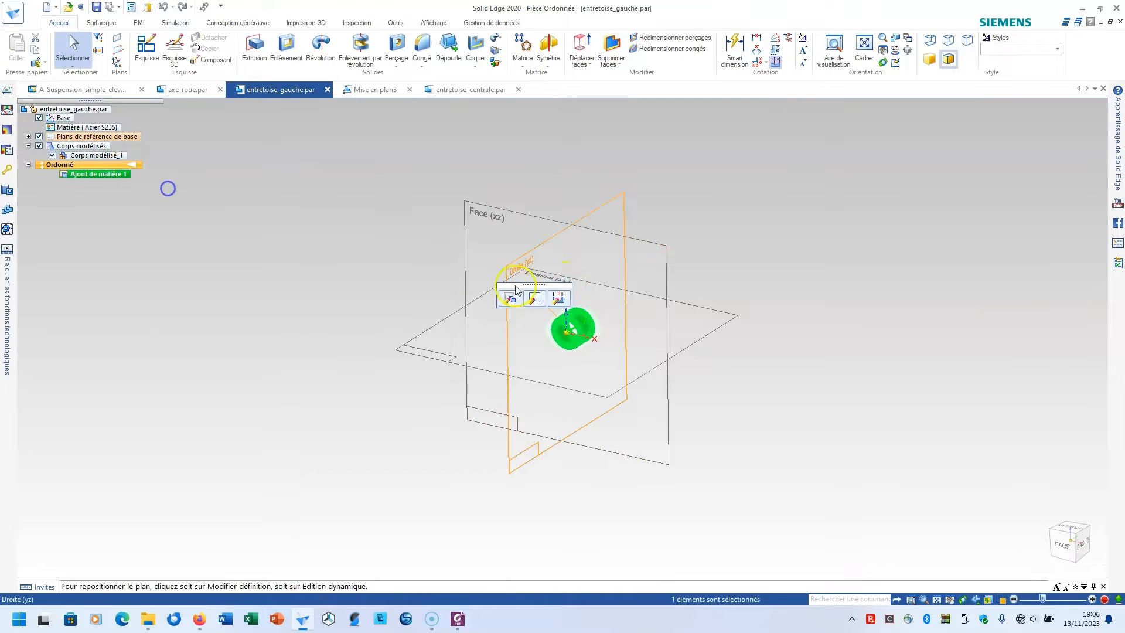
pyautogui.click(516, 291)
pyautogui.scroll(5, 618, 331)
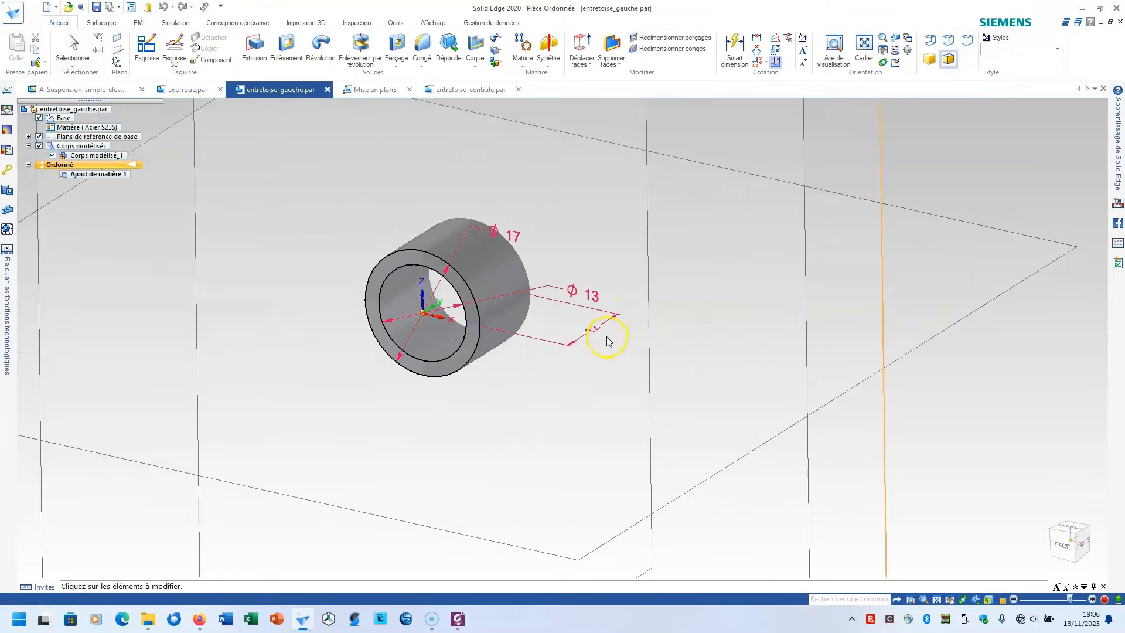
pyautogui.click(593, 328)
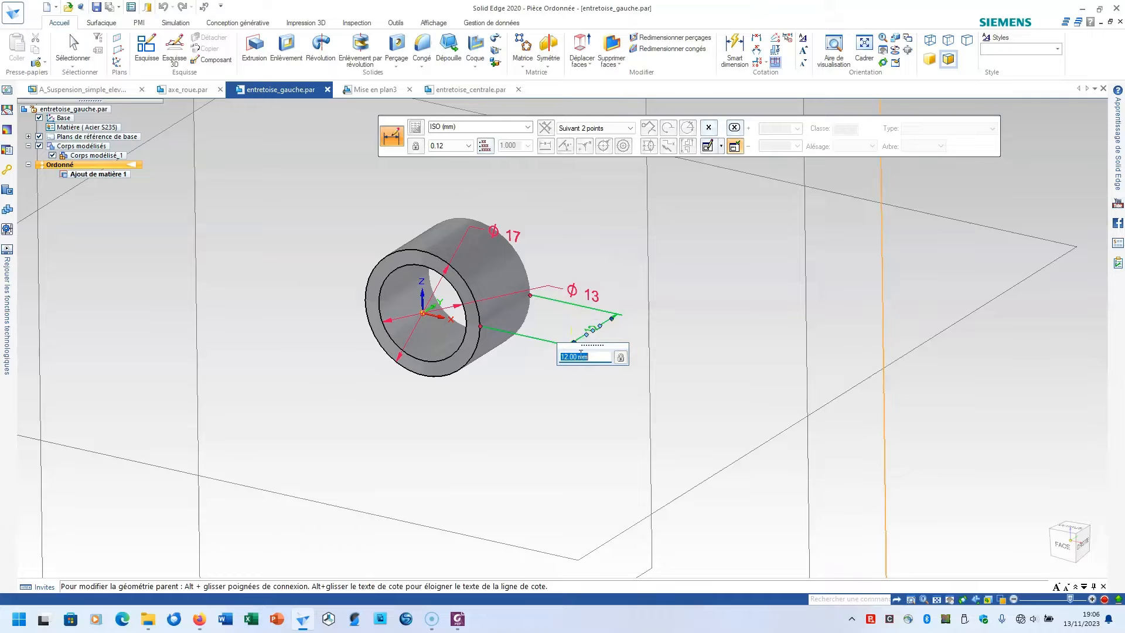
pyautogui.click(578, 357)
pyautogui.write('+6.6')
pyautogui.press('Return')
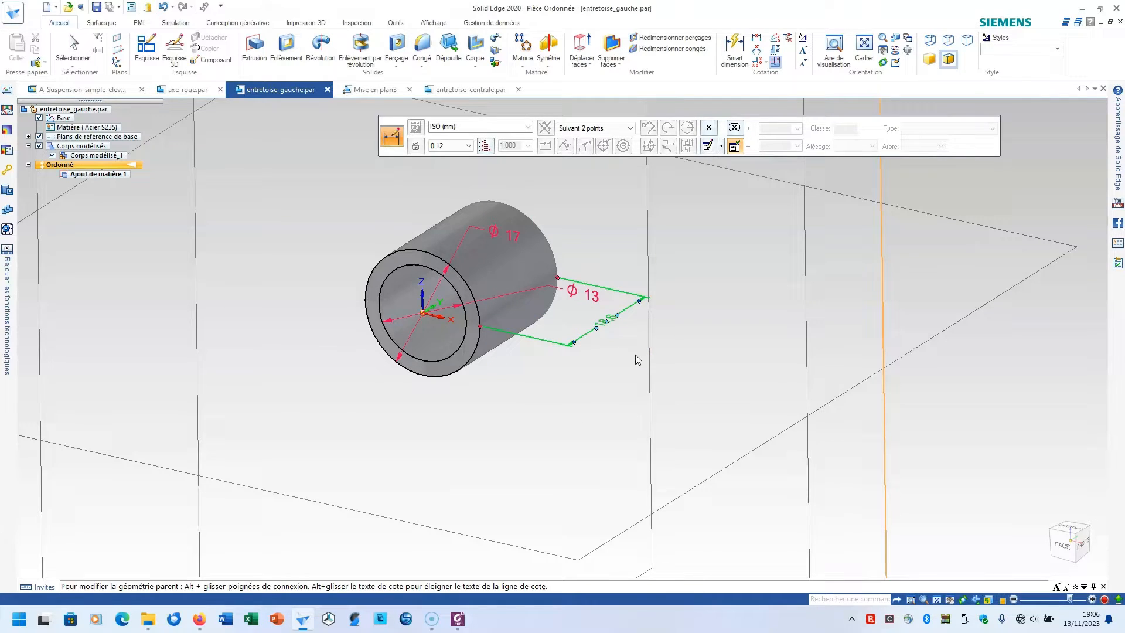
pyautogui.click(660, 264)
pyautogui.click(97, 8)
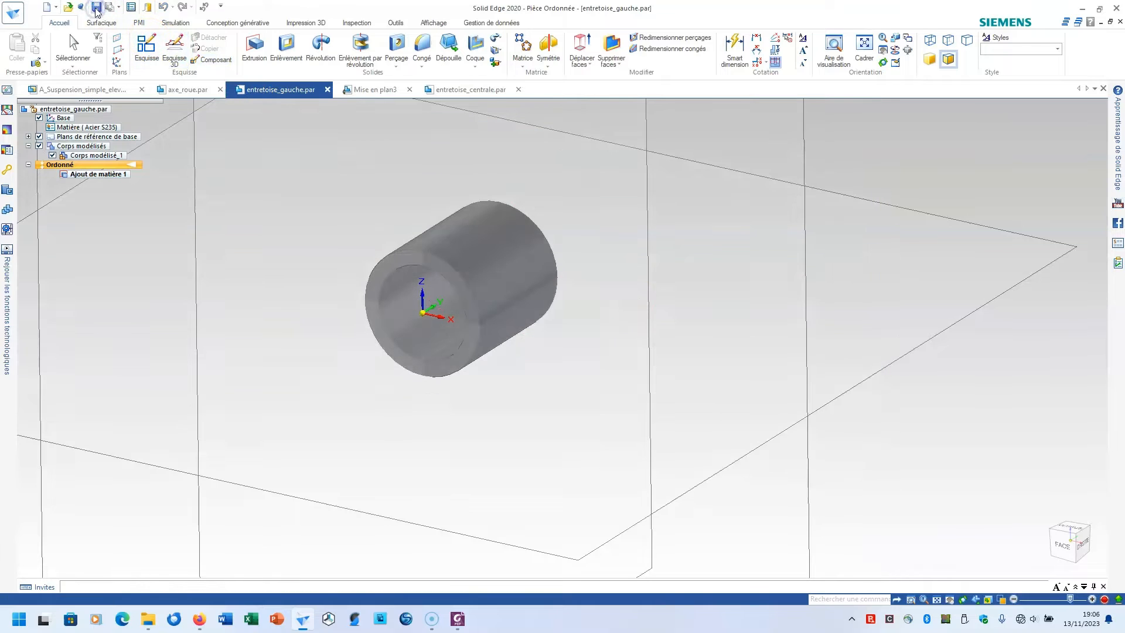
# Return to the A_Suspension_simple_eleve assembly and update its active level with the modified spacer.
pyautogui.click(94, 90)
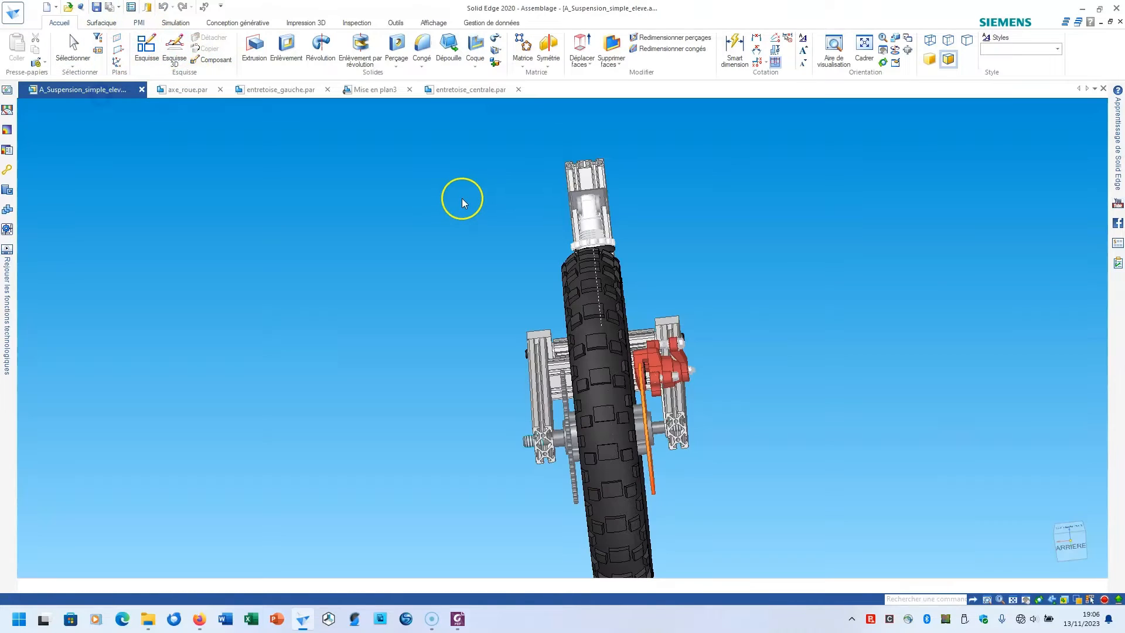
pyautogui.scroll(4, 668, 417)
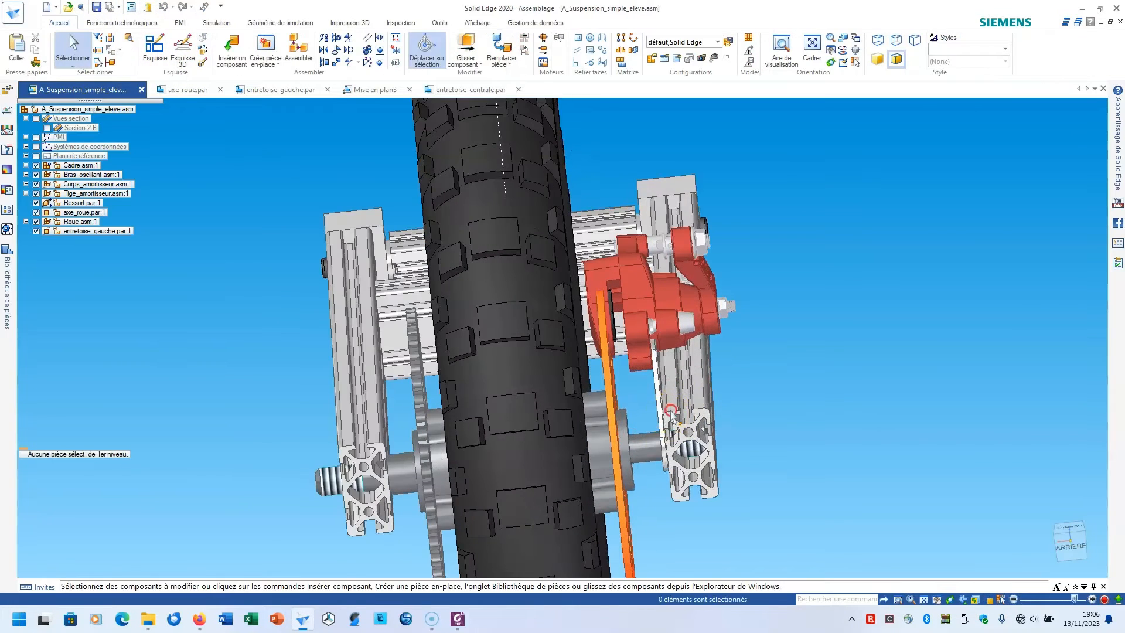
pyautogui.keyDown('shift'); pyautogui.moveTo(670, 406); pyautogui.dragTo(672, 342, button='middle'); pyautogui.keyUp('shift')
pyautogui.click(439, 22)
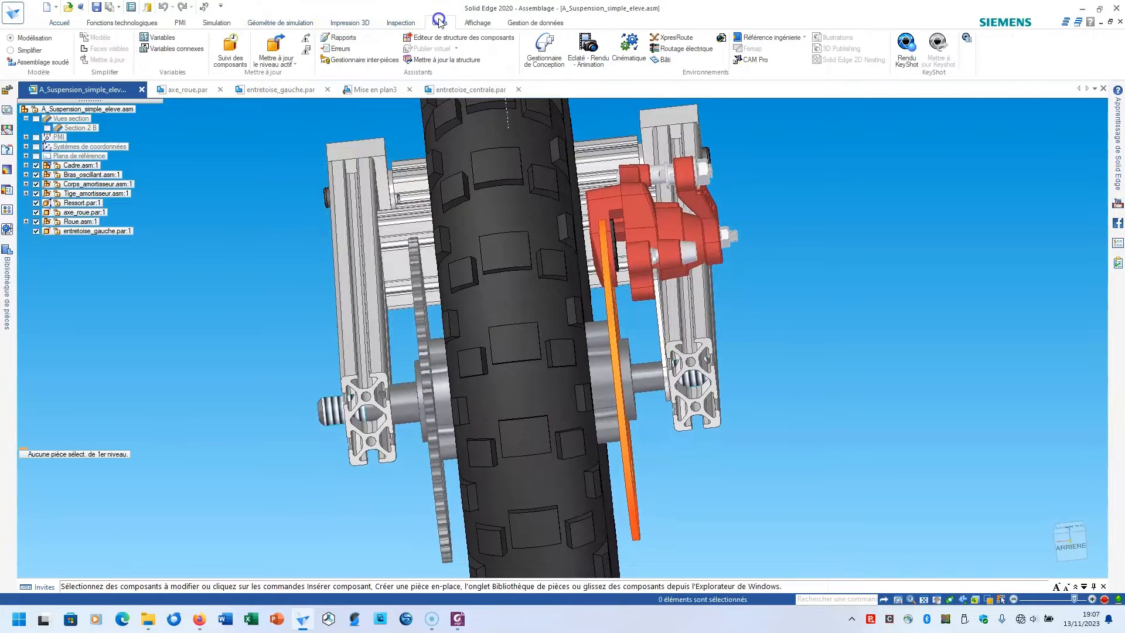
pyautogui.click(274, 47)
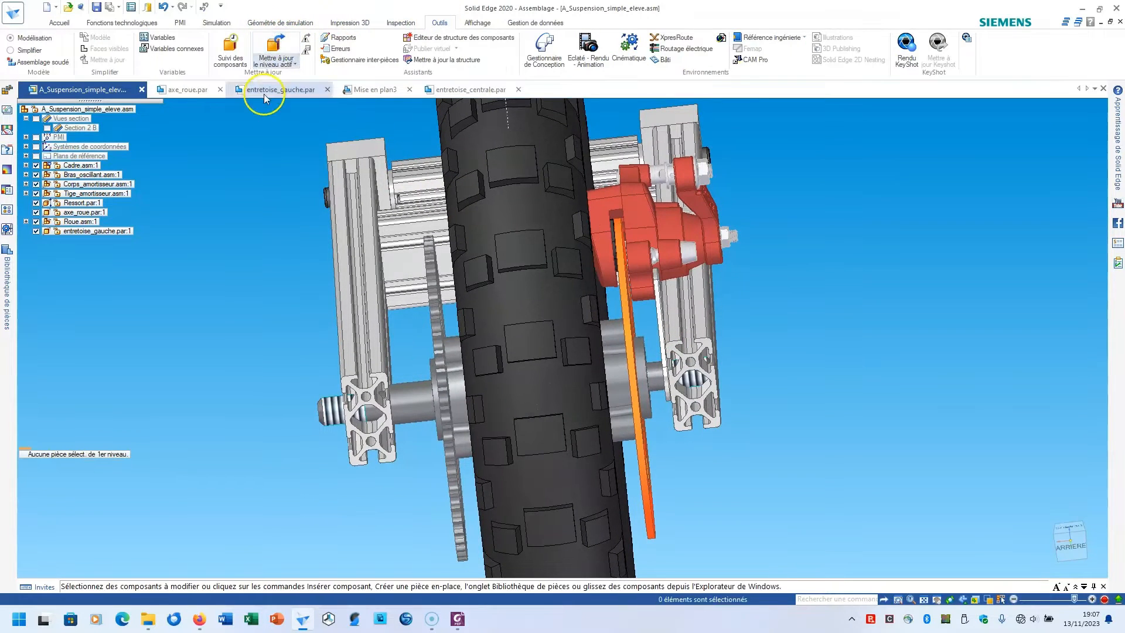
# Open the Roue.asm subassembly on its own and hide the rim Jante_2.5-10.par to expose the two bearings.
pyautogui.moveTo(654, 457); pyautogui.dragTo(709, 435, button='middle')
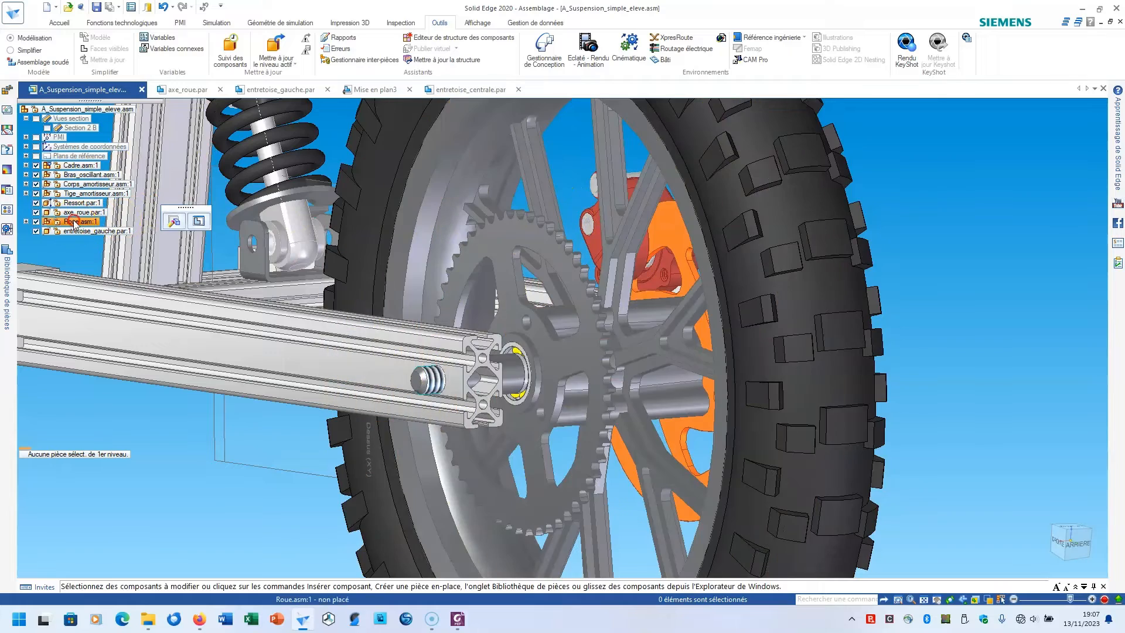
pyautogui.rightClick(77, 221)
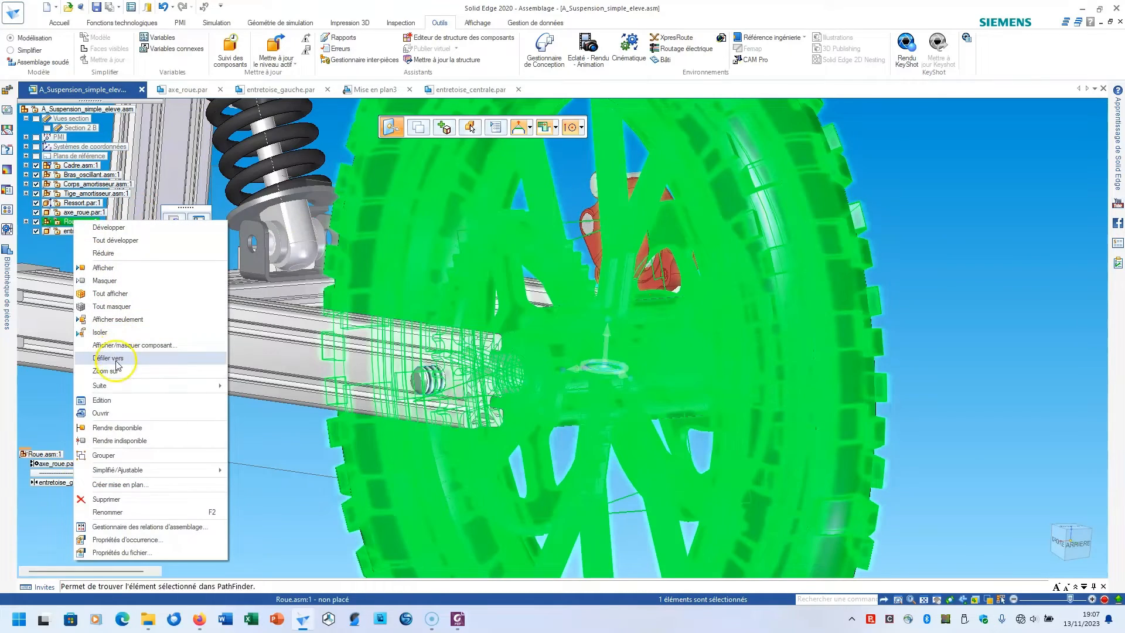
pyautogui.click(101, 413)
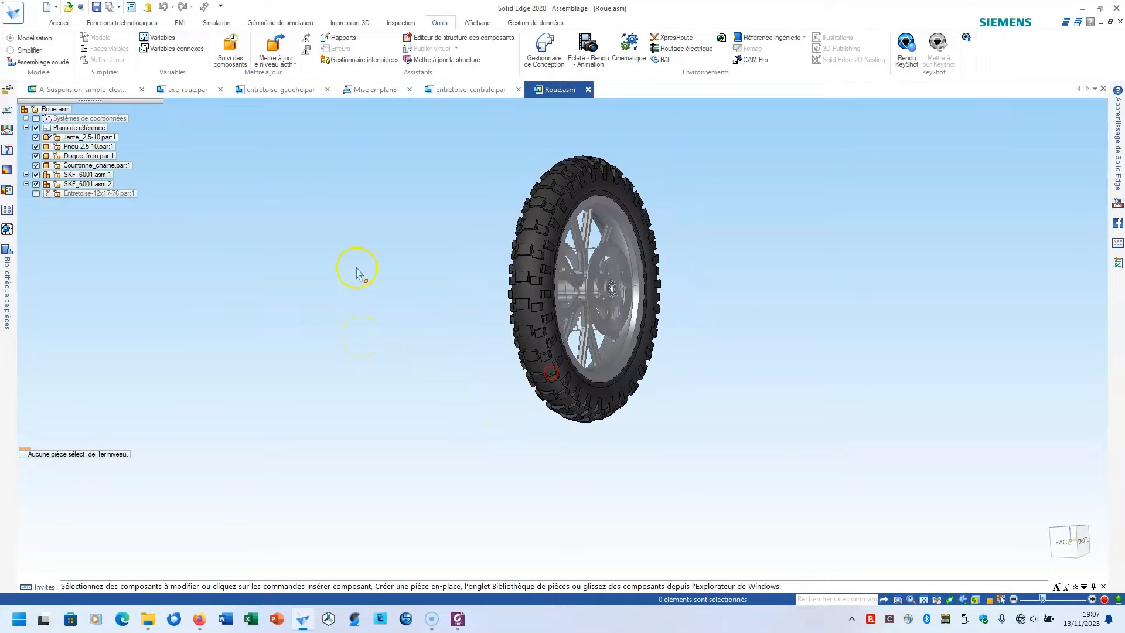
pyautogui.click(82, 138)
pyautogui.moveTo(309, 288); pyautogui.dragTo(349, 293, button='middle')
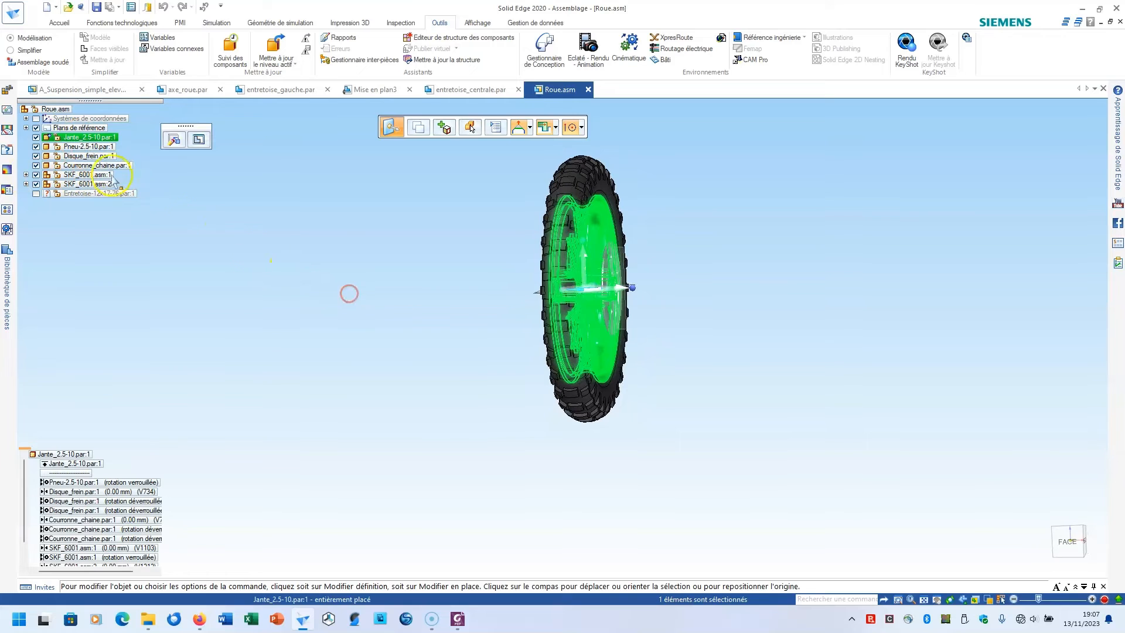
pyautogui.click(36, 137)
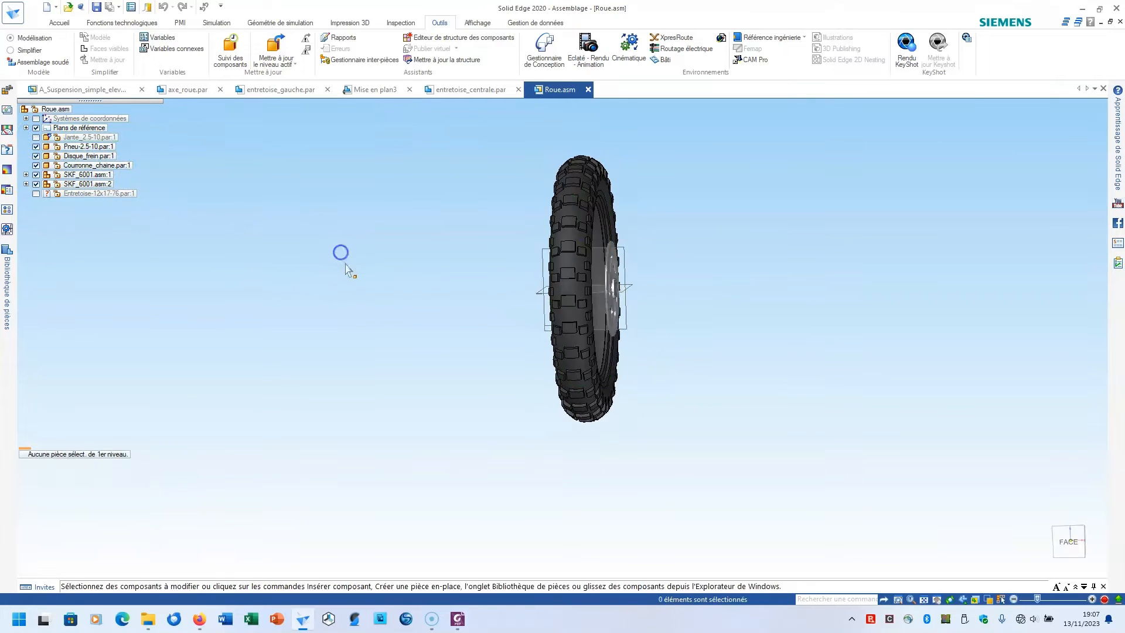
pyautogui.moveTo(340, 252); pyautogui.dragTo(426, 282, button='middle')
pyautogui.scroll(5, 519, 306)
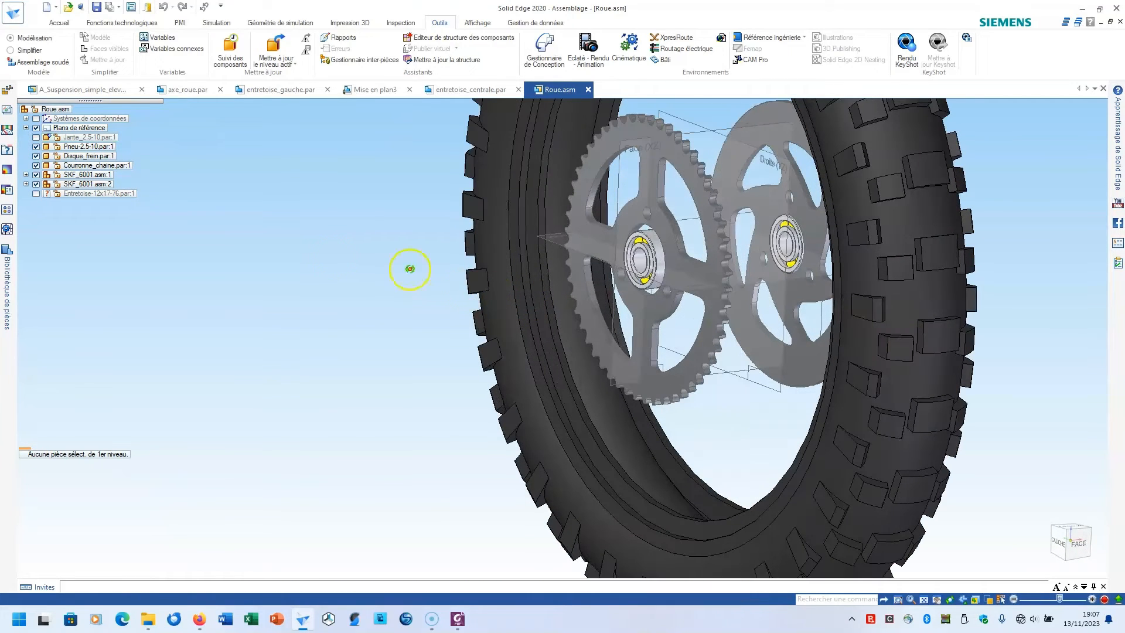
# Insert entretoise_centrale.par from the parts library into Roue.asm and align its axis with the bore of bearing SKF_6001.asm:2.
pyautogui.click(14, 252)
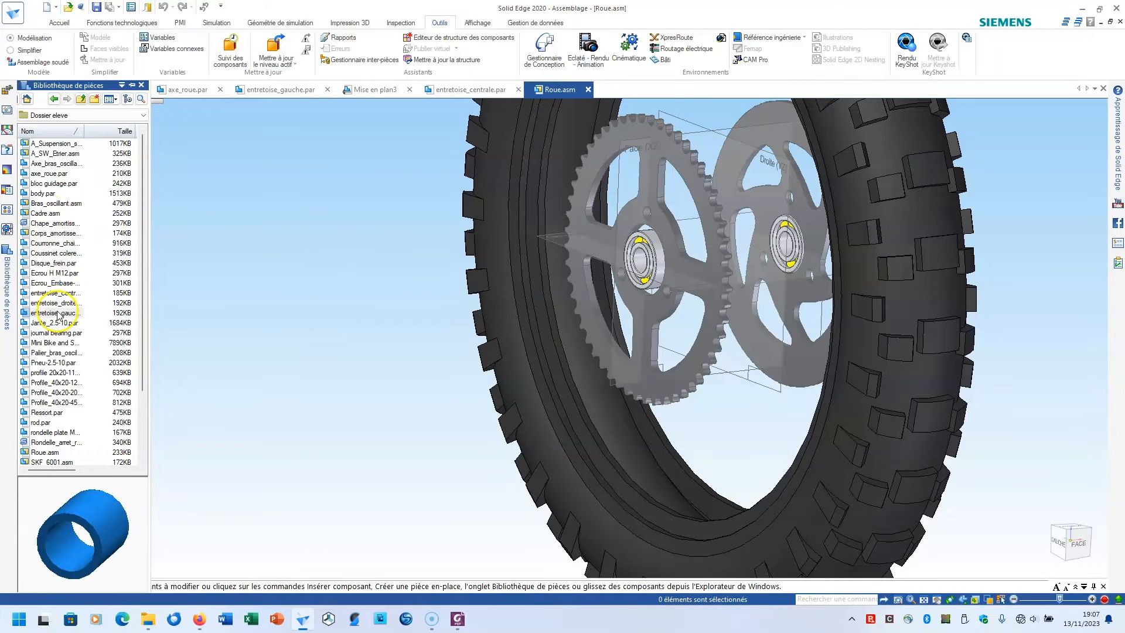
pyautogui.click(53, 293)
pyautogui.moveTo(48, 296); pyautogui.dragTo(319, 366)
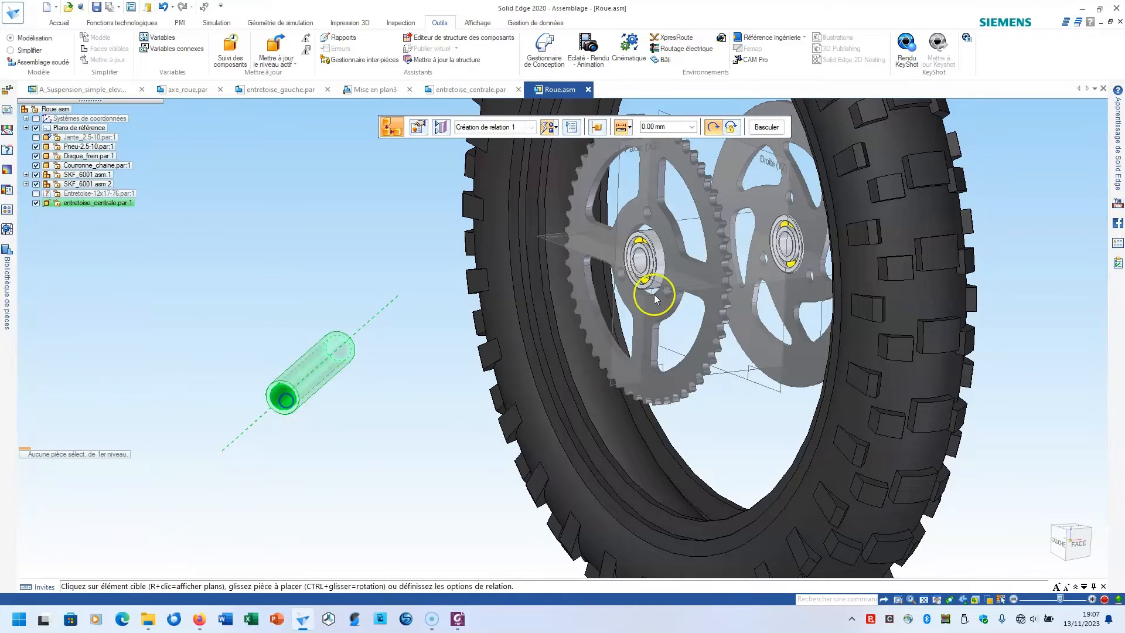
pyautogui.scroll(5, 760, 260)
pyautogui.click(930, 186)
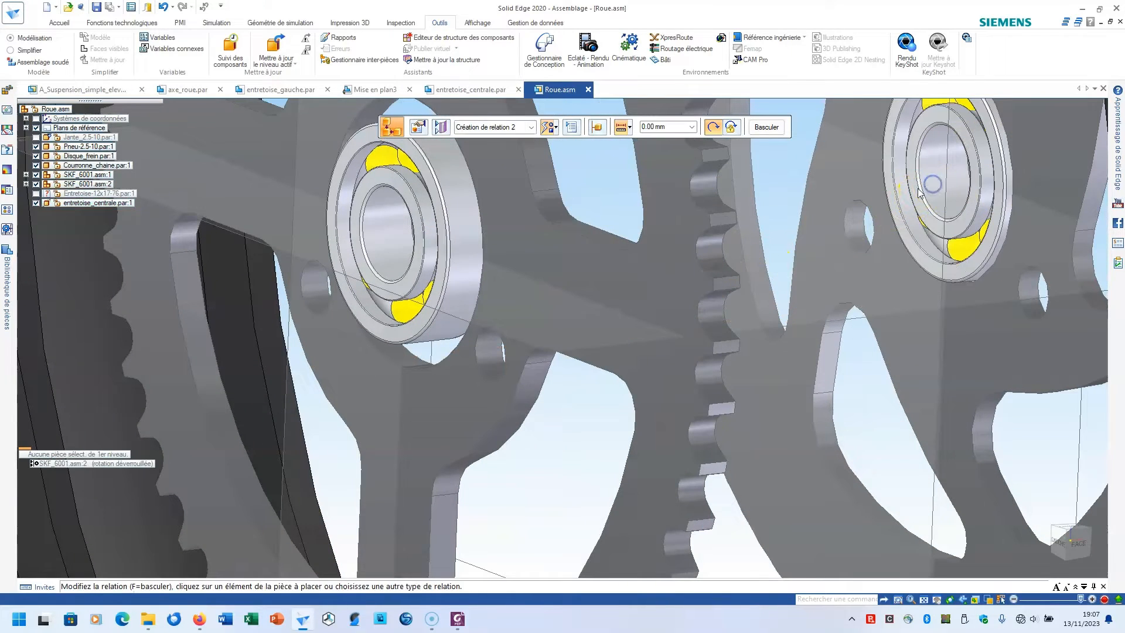
# Mate the central spacer's end face against bearing SKF_6001.asm:1 with a 0.00 mm offset and save the wheel assembly.
pyautogui.scroll(-5, 482, 301)
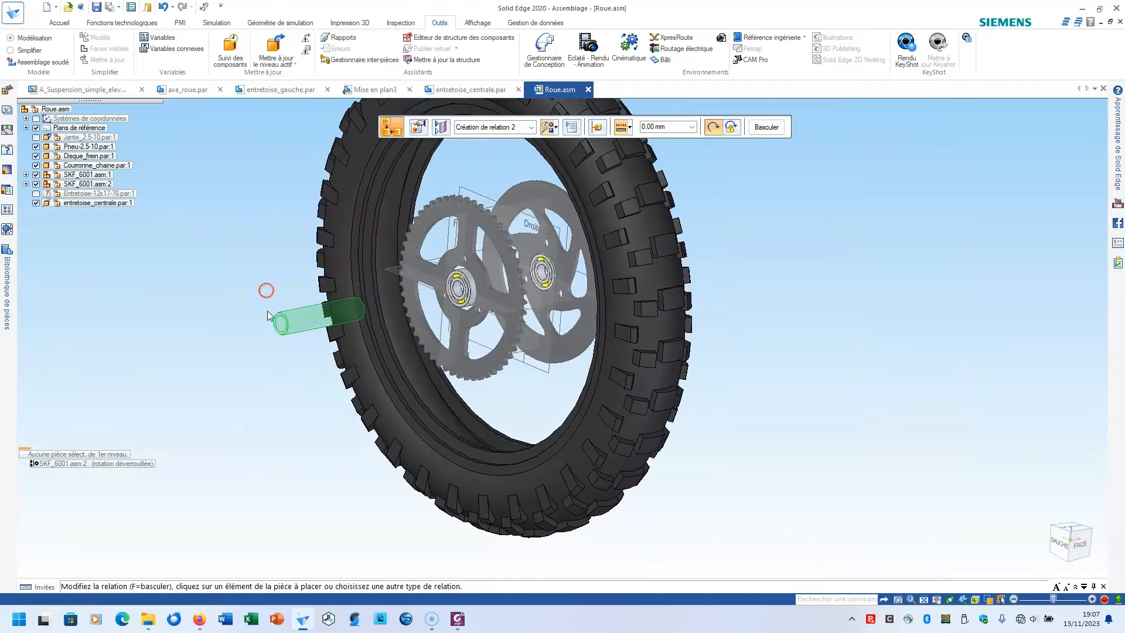
pyautogui.scroll(3, 265, 288)
pyautogui.click(300, 321)
pyautogui.moveTo(299, 252); pyautogui.dragTo(159, 239, button='middle')
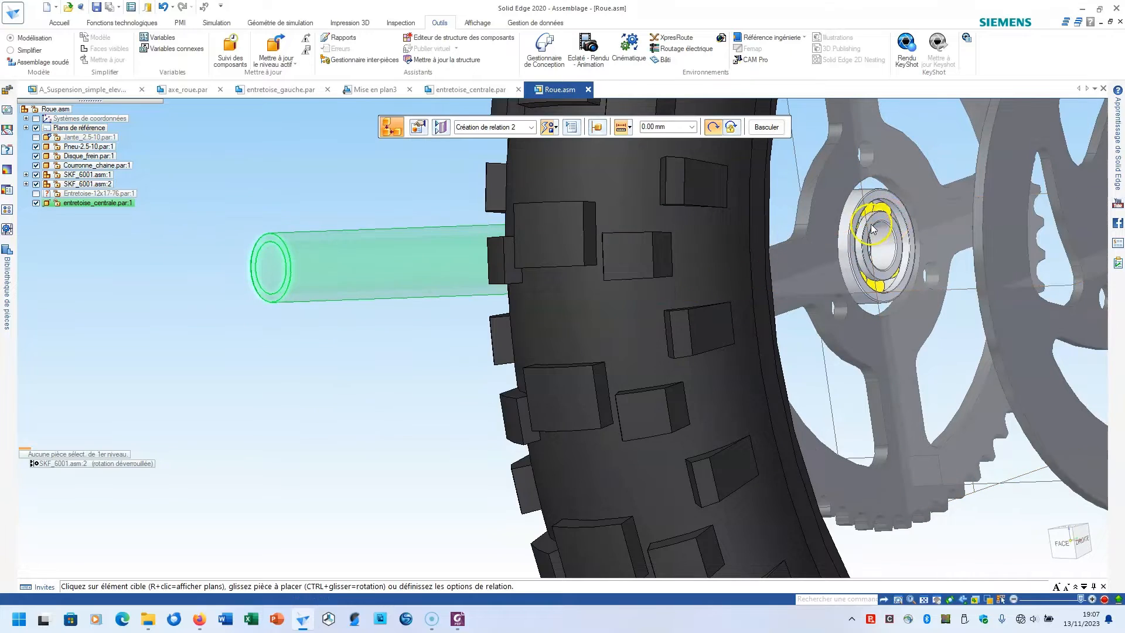
pyautogui.click(867, 249)
pyautogui.moveTo(589, 283); pyautogui.dragTo(360, 281, button='middle')
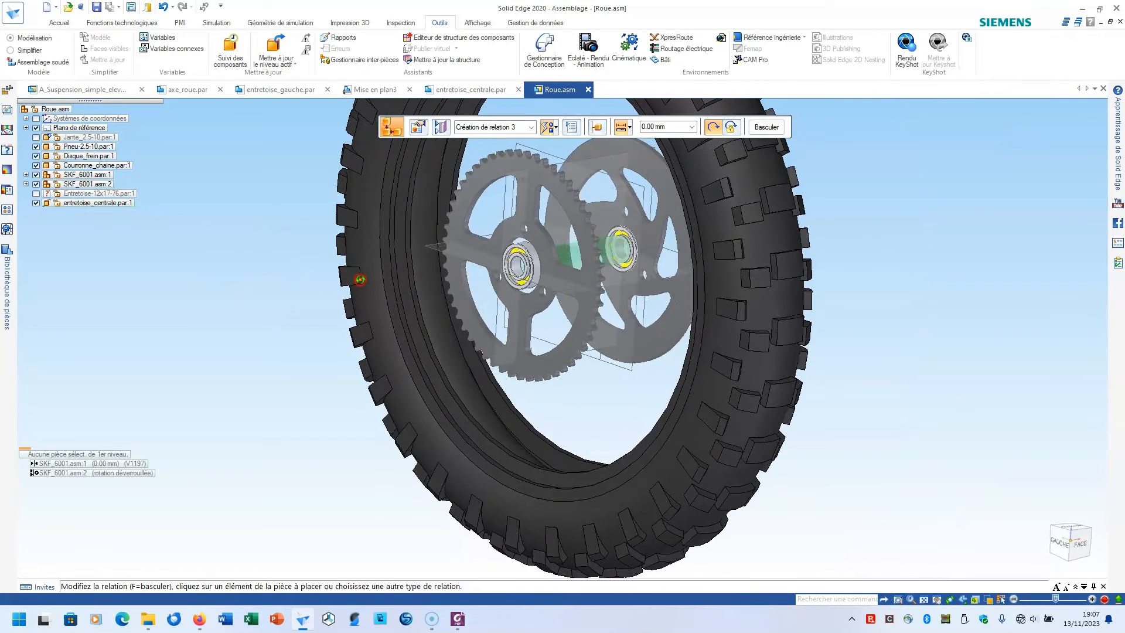
pyautogui.click(96, 9)
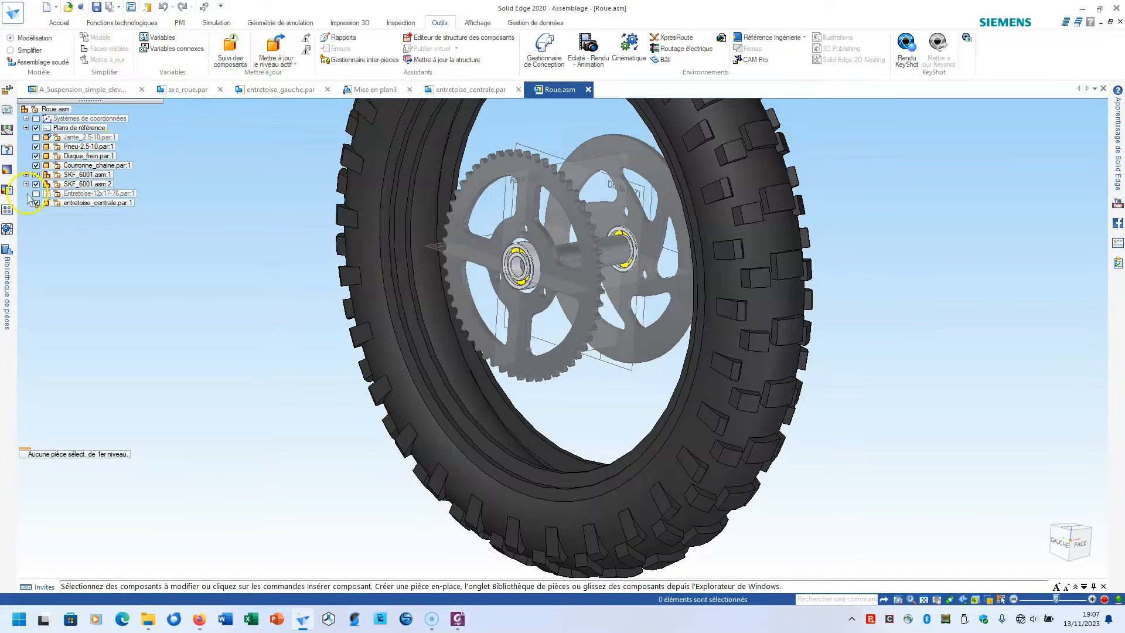
# Delete the old spacer Entretoise-12x17-76.par from Roue.asm, show the rim Jante_2.5-10.par again and save.
pyautogui.click(74, 196)
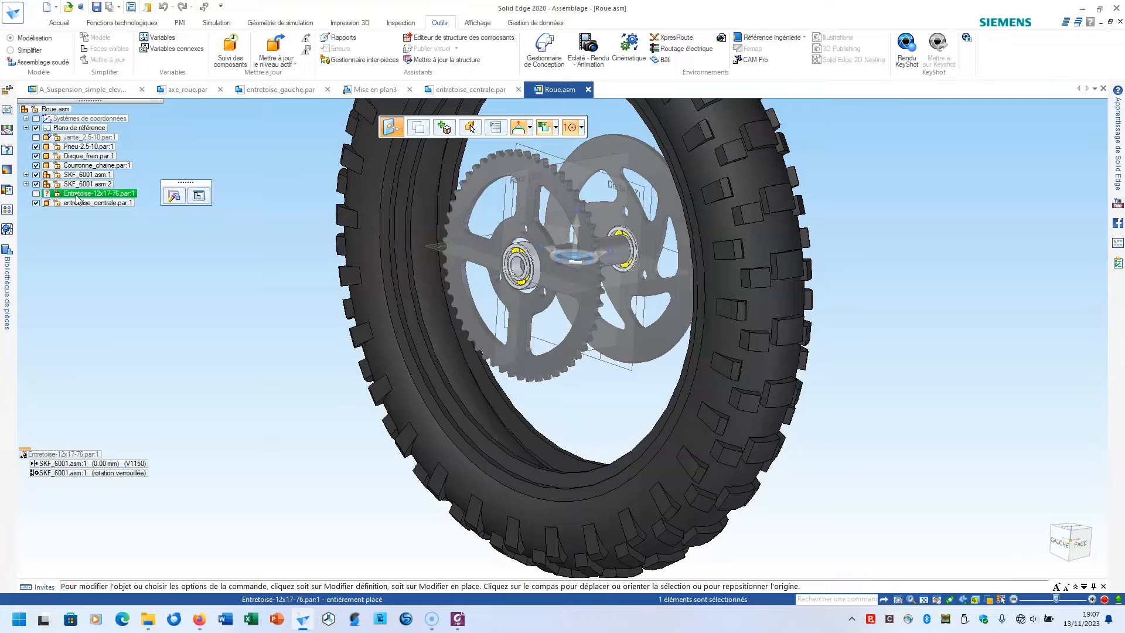
pyautogui.rightClick(76, 199)
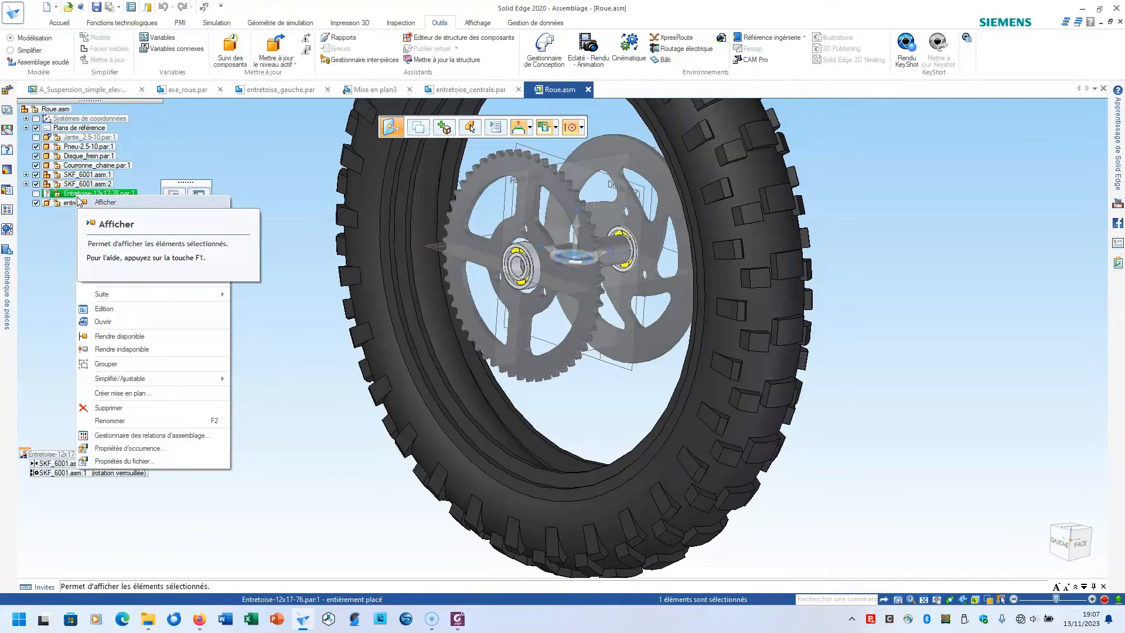
pyautogui.click(129, 408)
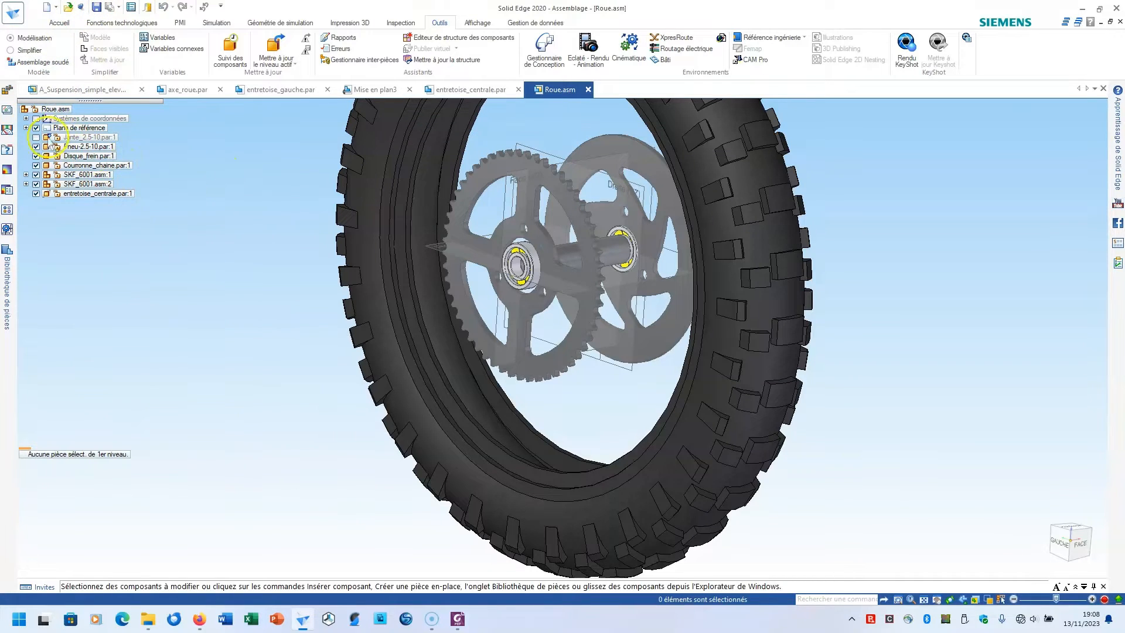
pyautogui.click(37, 137)
pyautogui.click(97, 7)
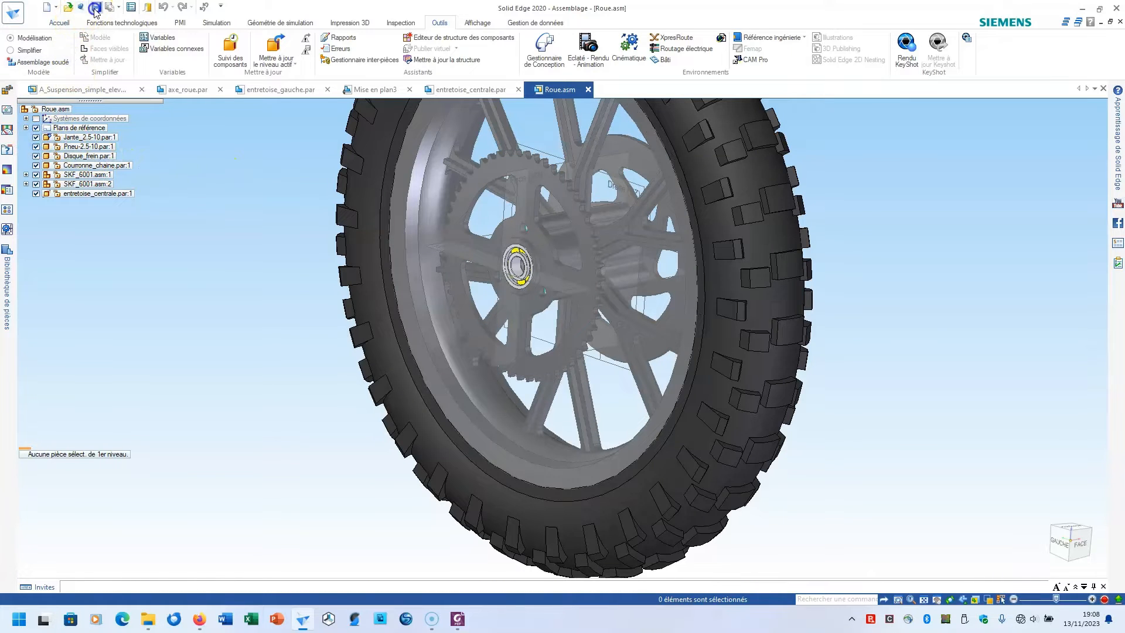
# Close Roue.asm, then update the active level of the A_Suspension_simple_eleve assembly and save it.
pyautogui.click(588, 89)
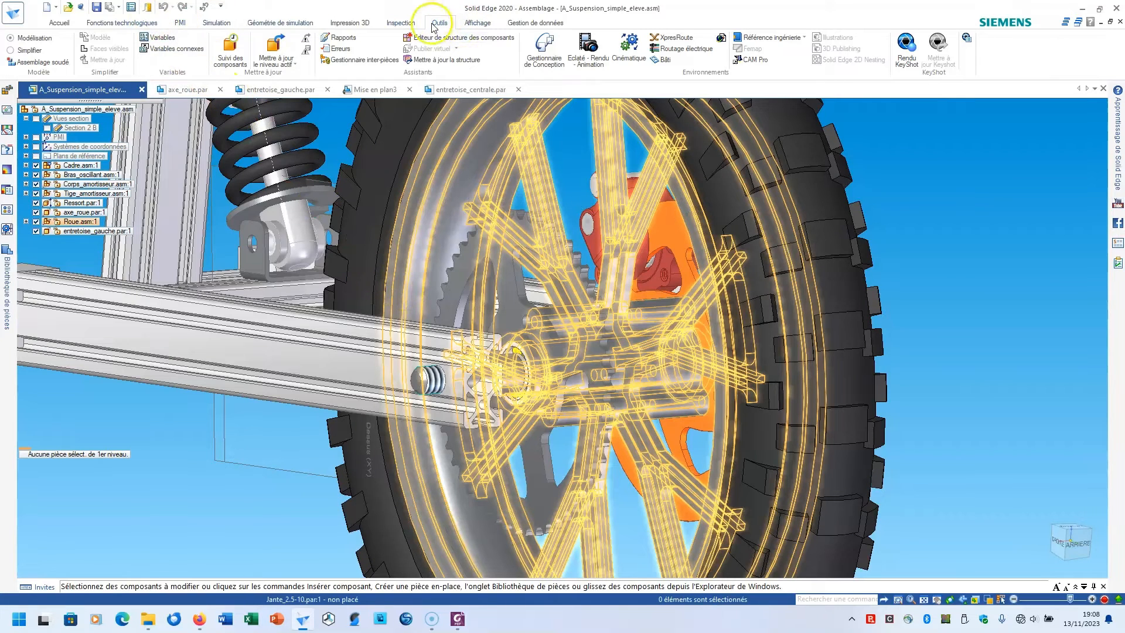
pyautogui.click(279, 51)
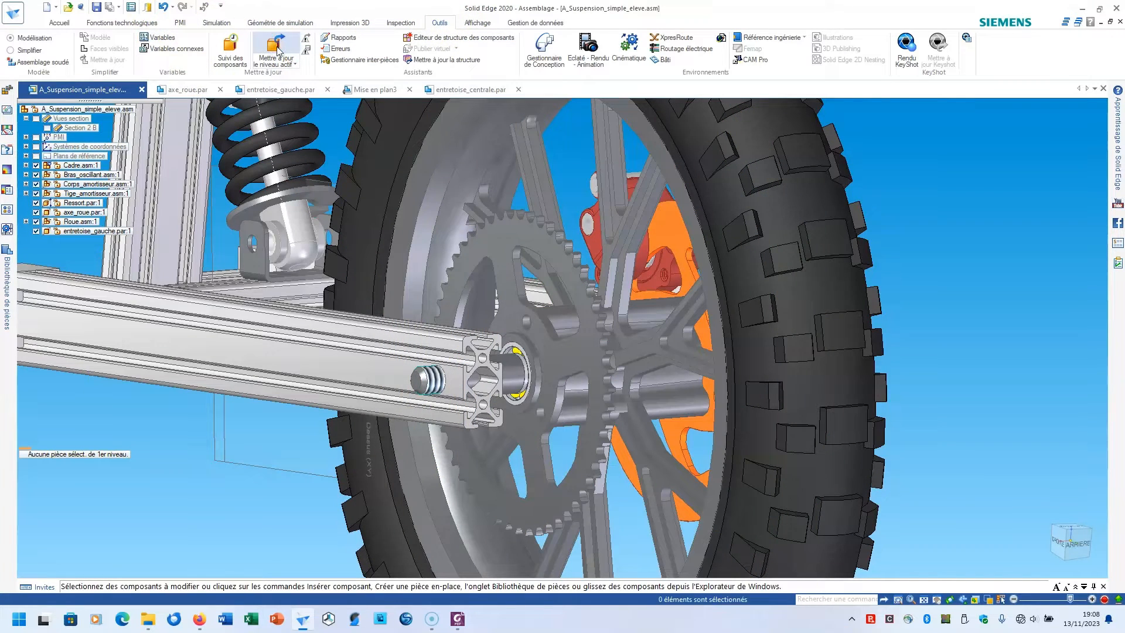
pyautogui.click(97, 8)
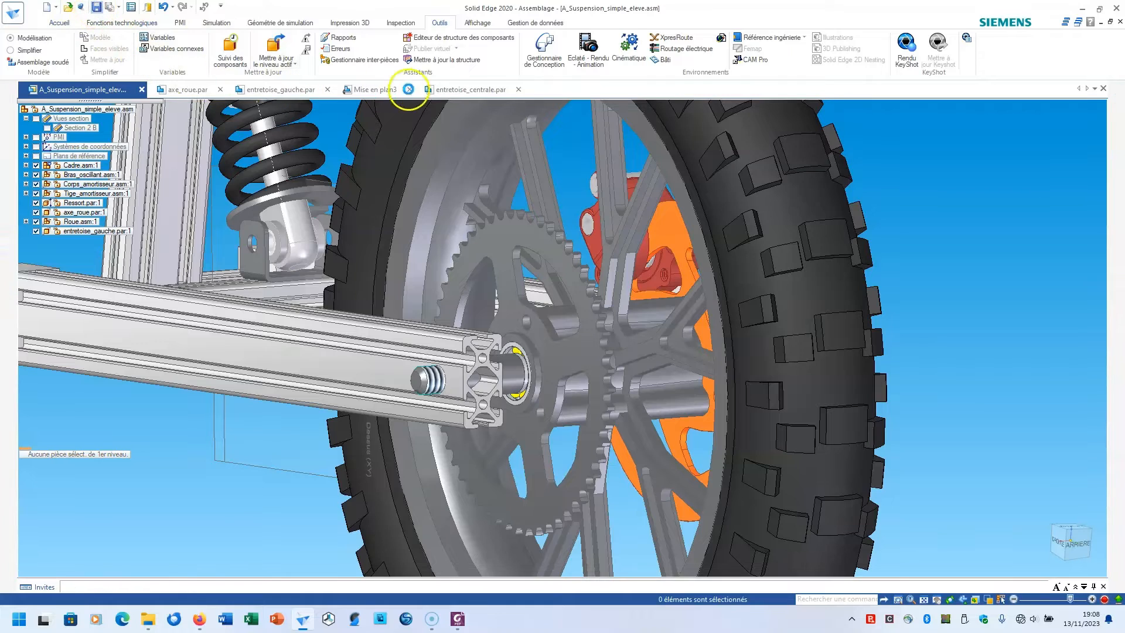
# Update the out-of-date views of the drawing Mise en plan3 and clear all entries from the dimension tracking report.
pyautogui.click(387, 90)
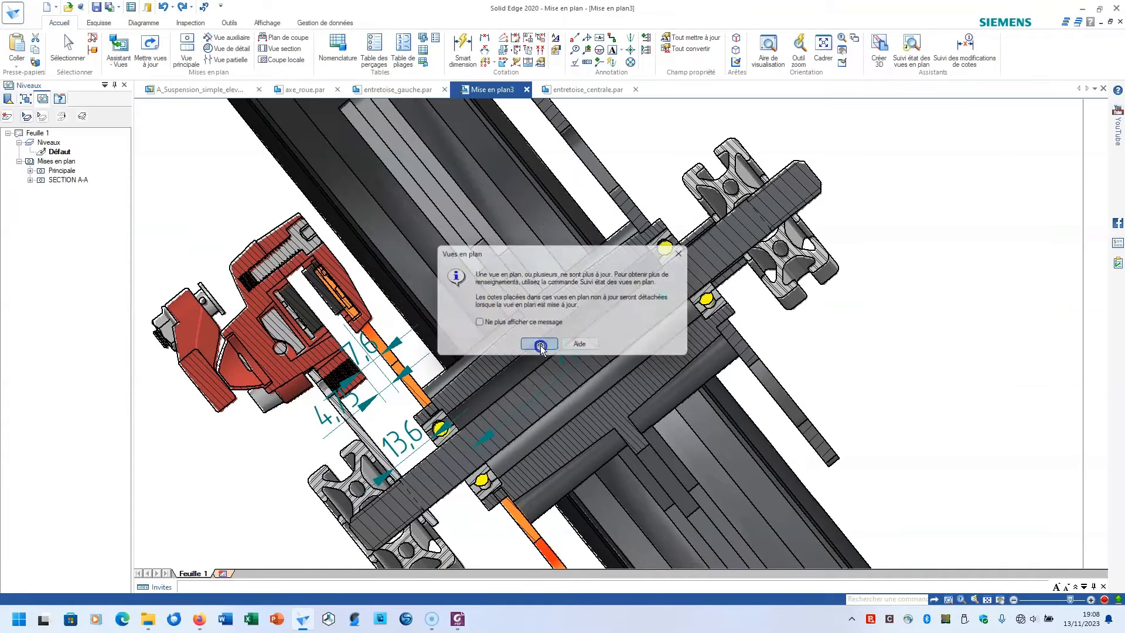
pyautogui.click(539, 345)
pyautogui.click(150, 52)
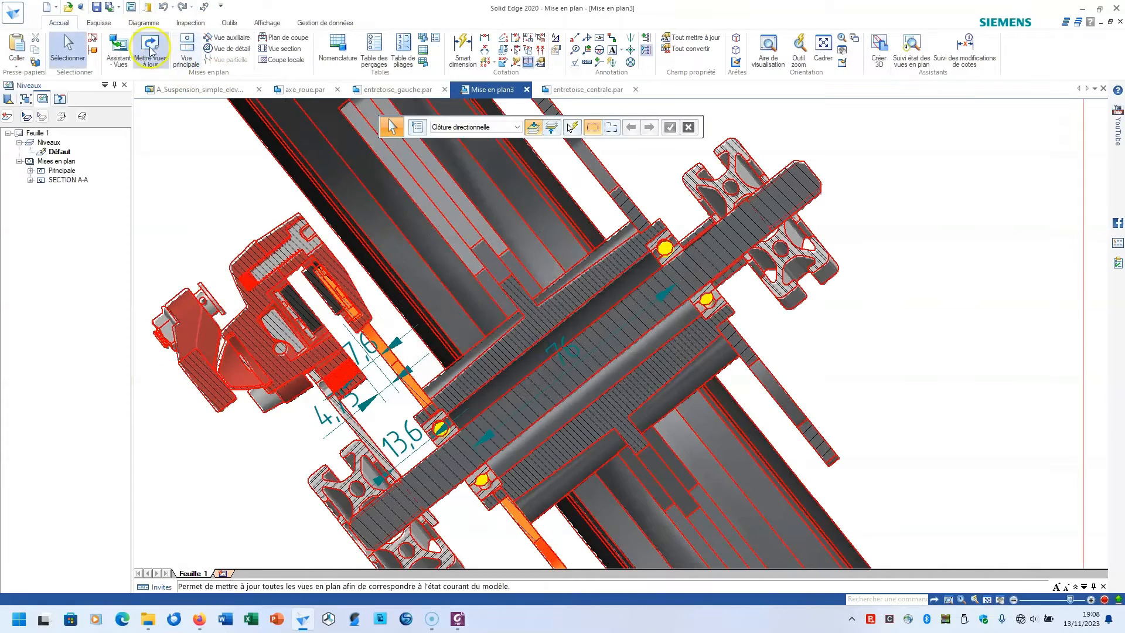
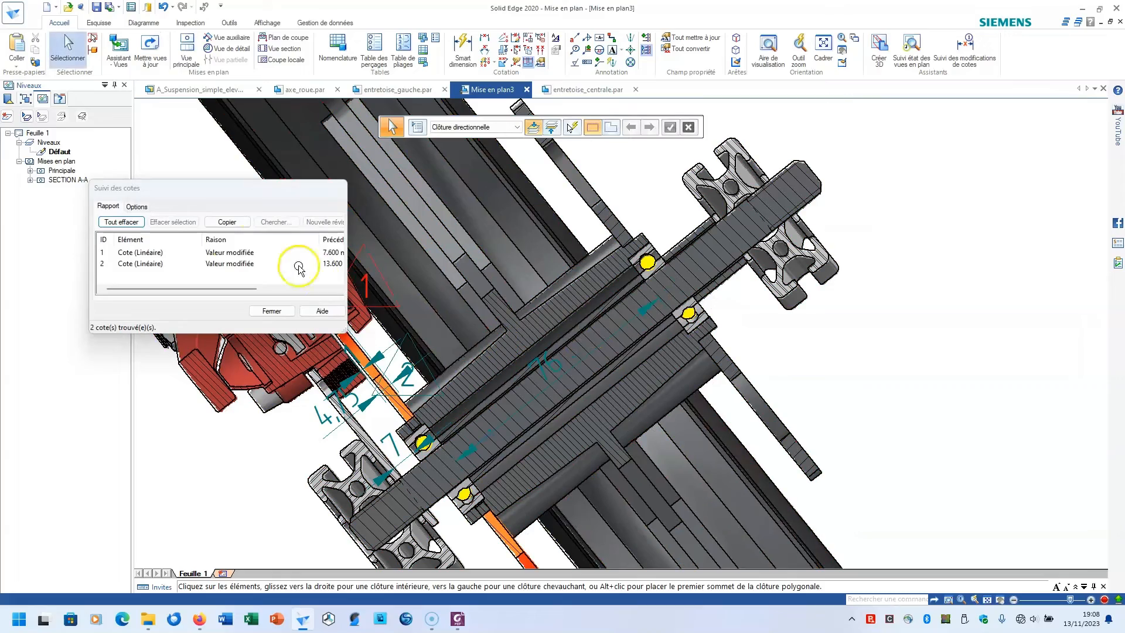
pyautogui.click(125, 221)
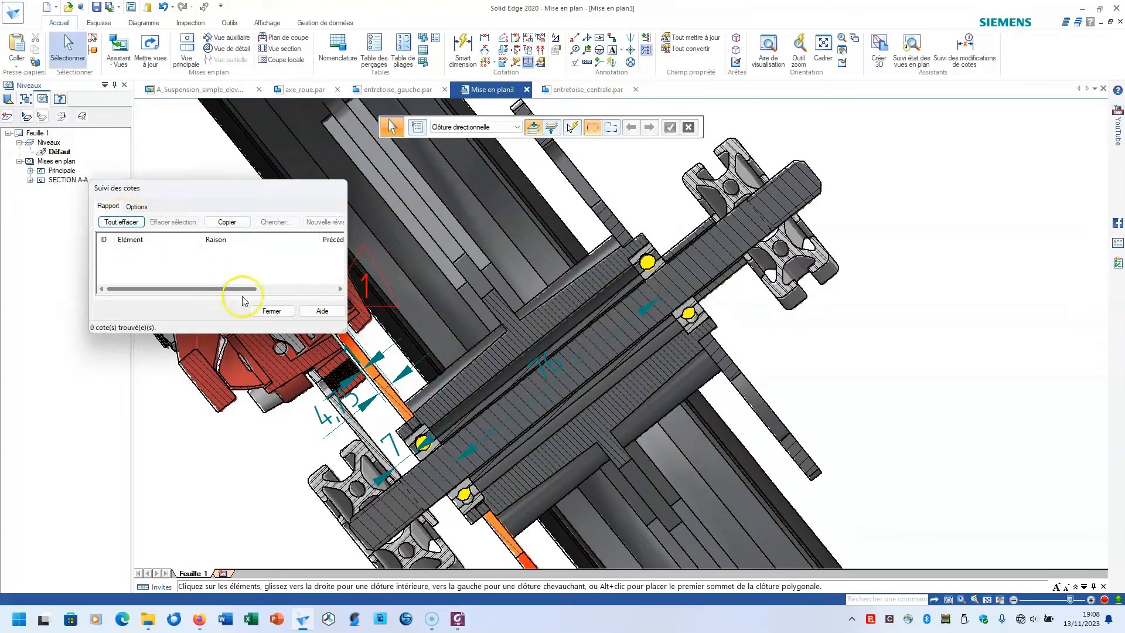
pyautogui.click(263, 312)
pyautogui.scroll(8, 361, 243)
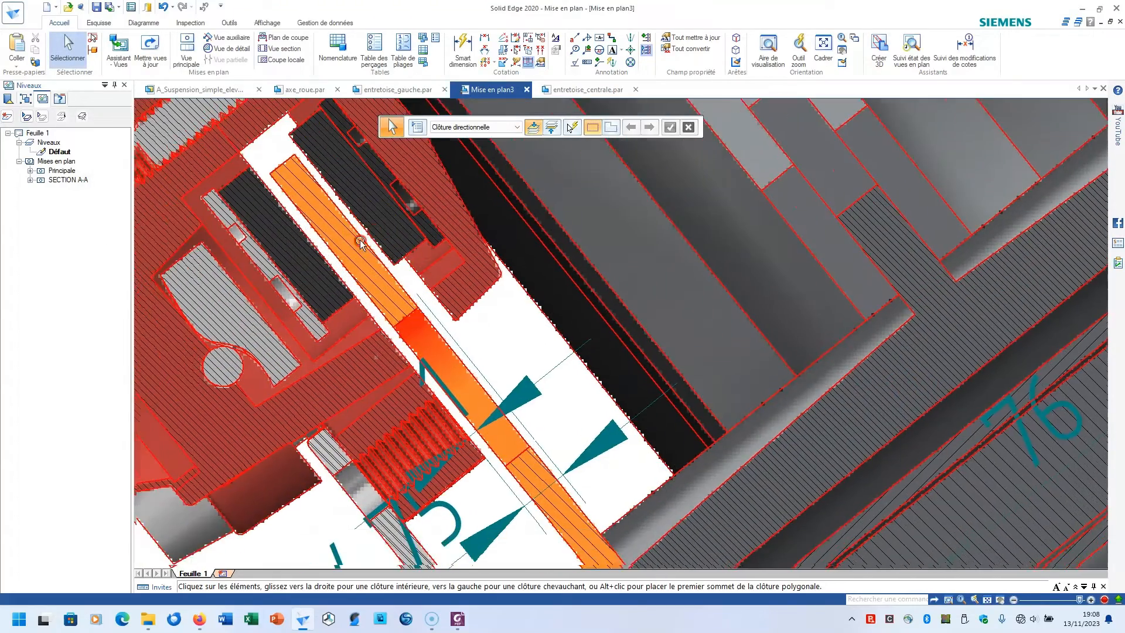
pyautogui.click(312, 246)
pyautogui.scroll(-8, 326, 243)
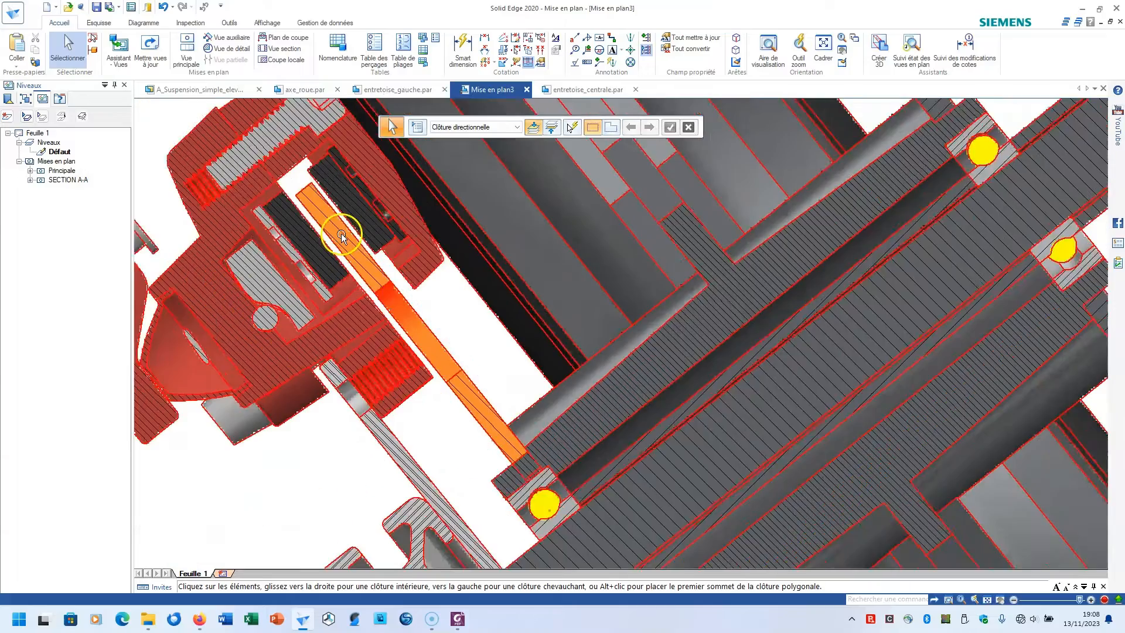
pyautogui.scroll(5, 427, 412)
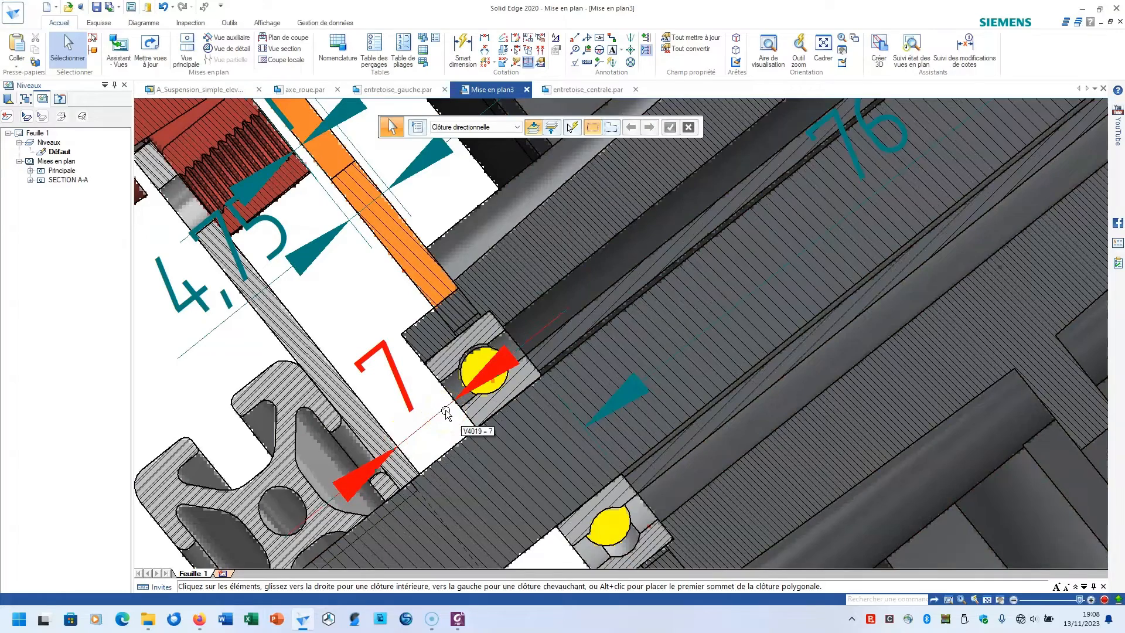
pyautogui.scroll(-5, 446, 414)
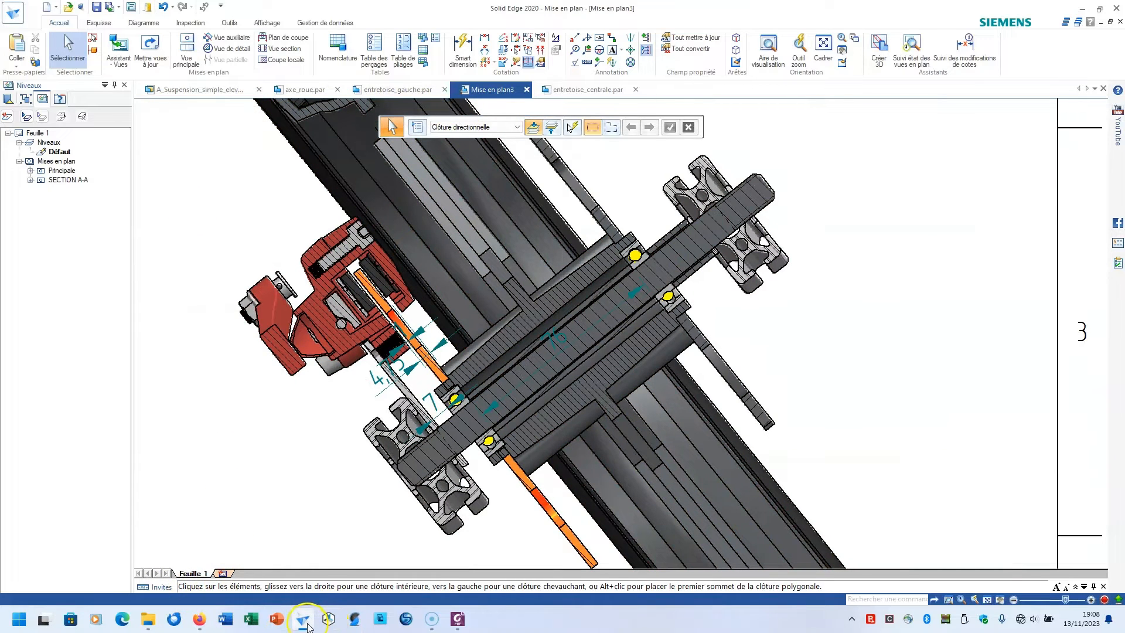
# Open entretoise_droite.par from the project folder, set the spacer's extrusion length to 7 mm and save the part.
pyautogui.click(148, 620)
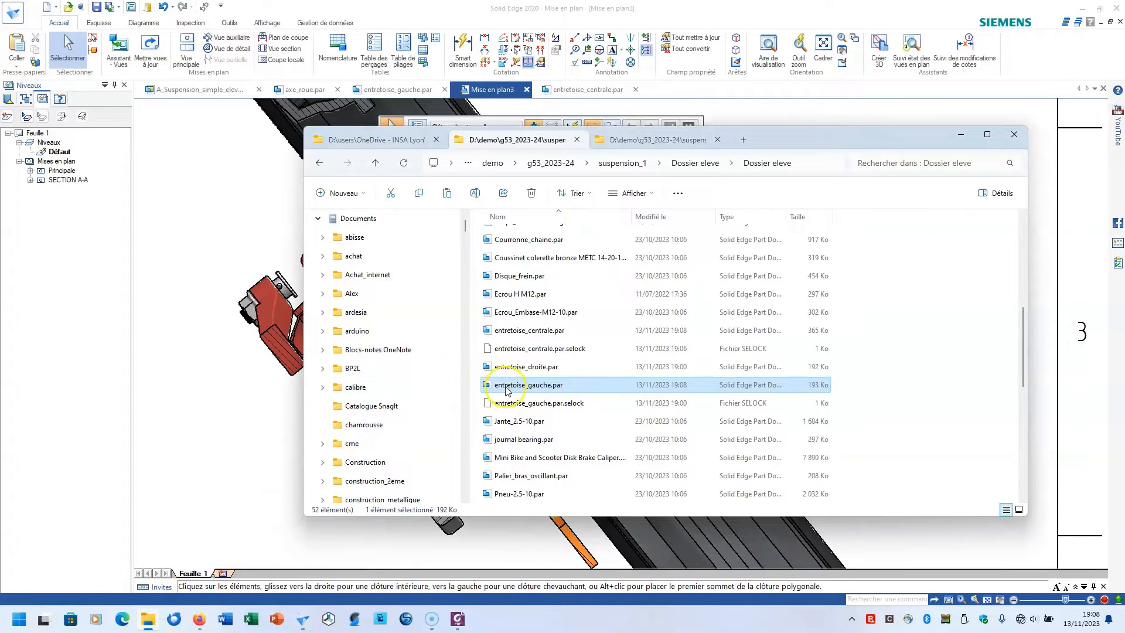
pyautogui.doubleClick(518, 370)
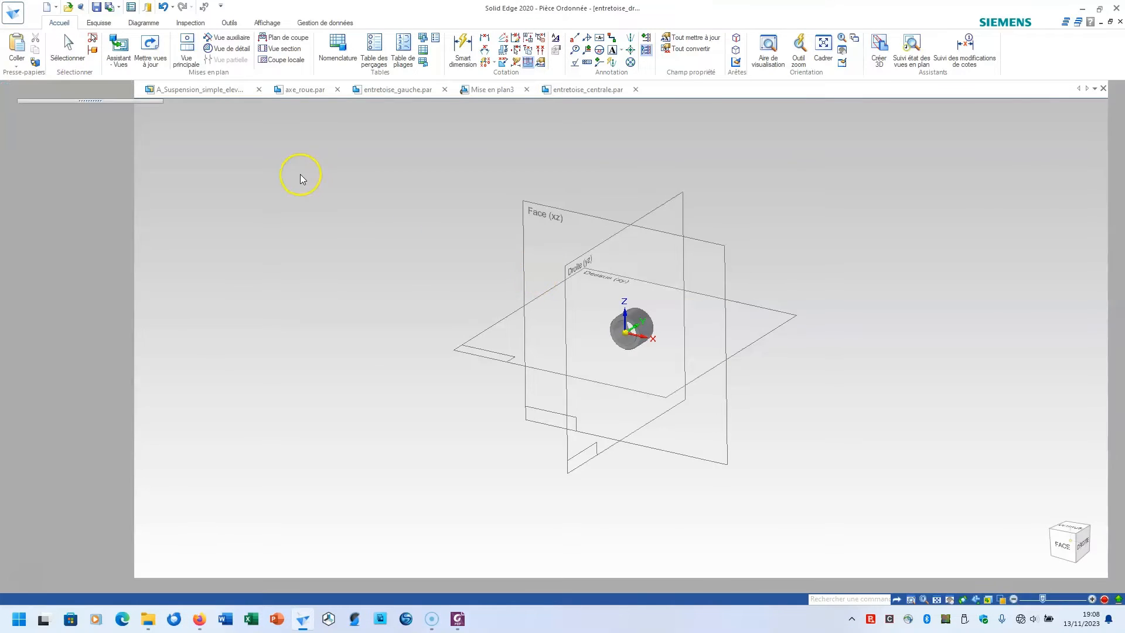
pyautogui.click(115, 165)
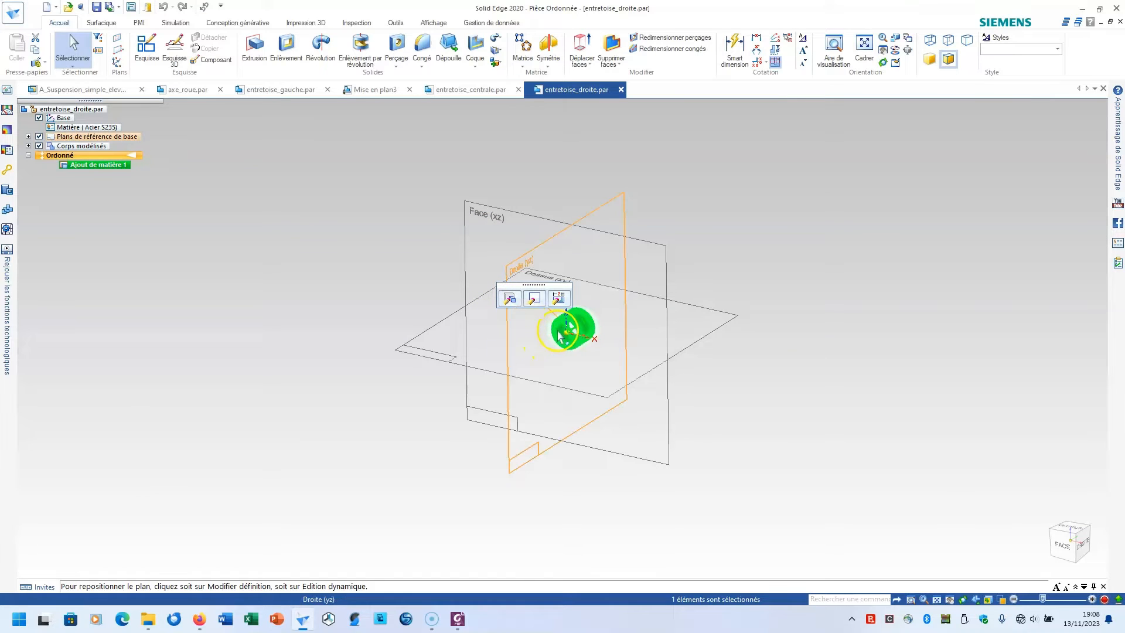
pyautogui.click(558, 300)
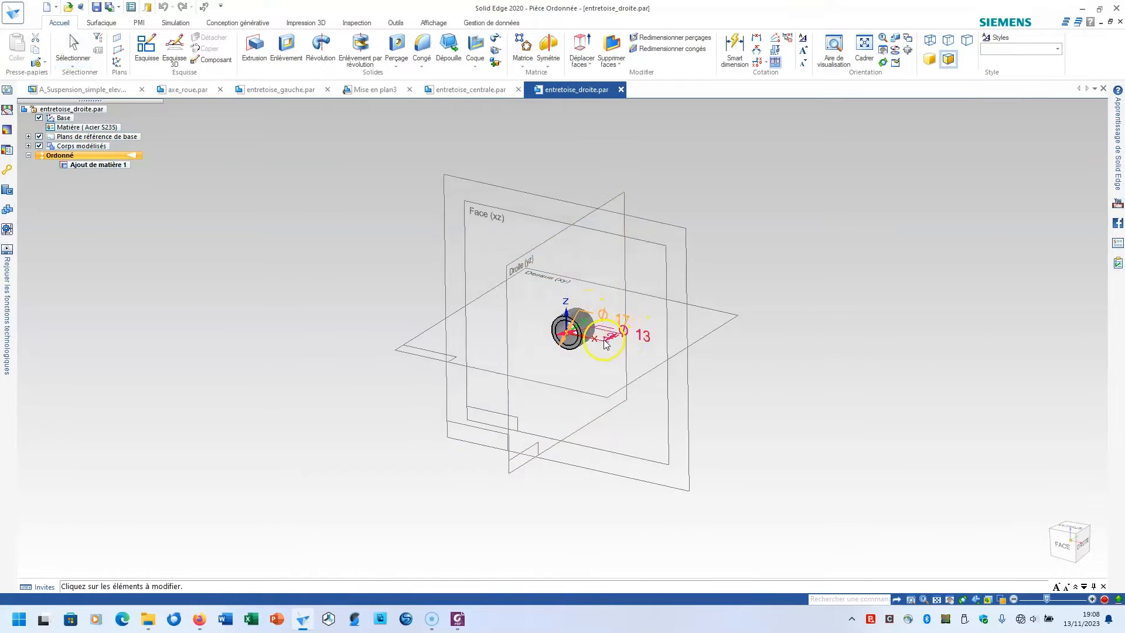
pyautogui.scroll(5, 605, 344)
pyautogui.click(631, 333)
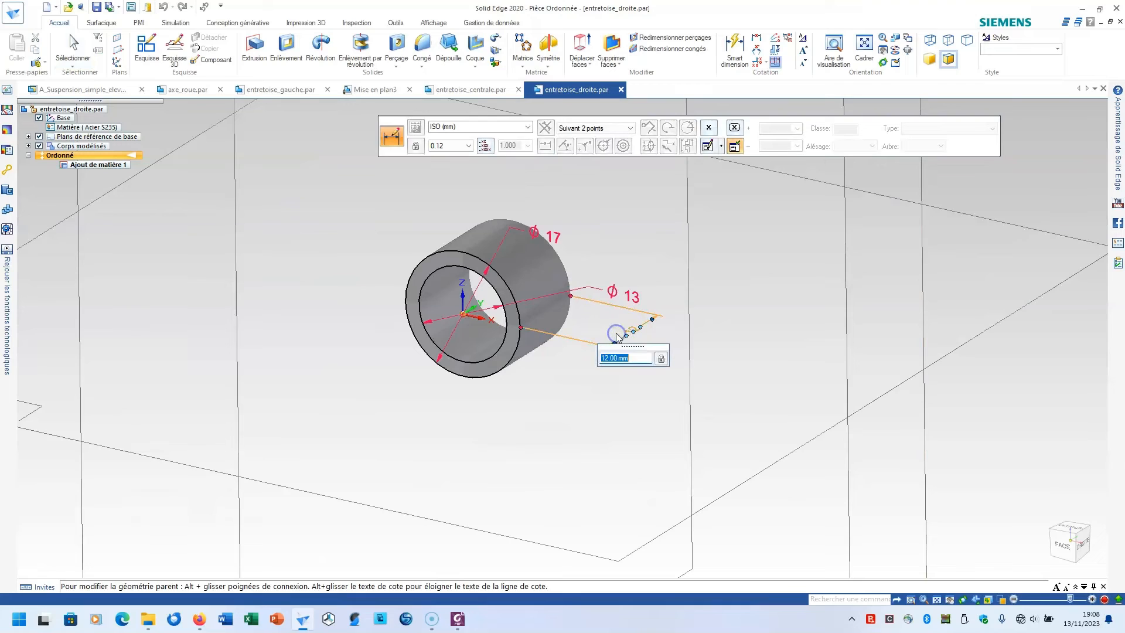
pyautogui.write('7')
pyautogui.press('Return')
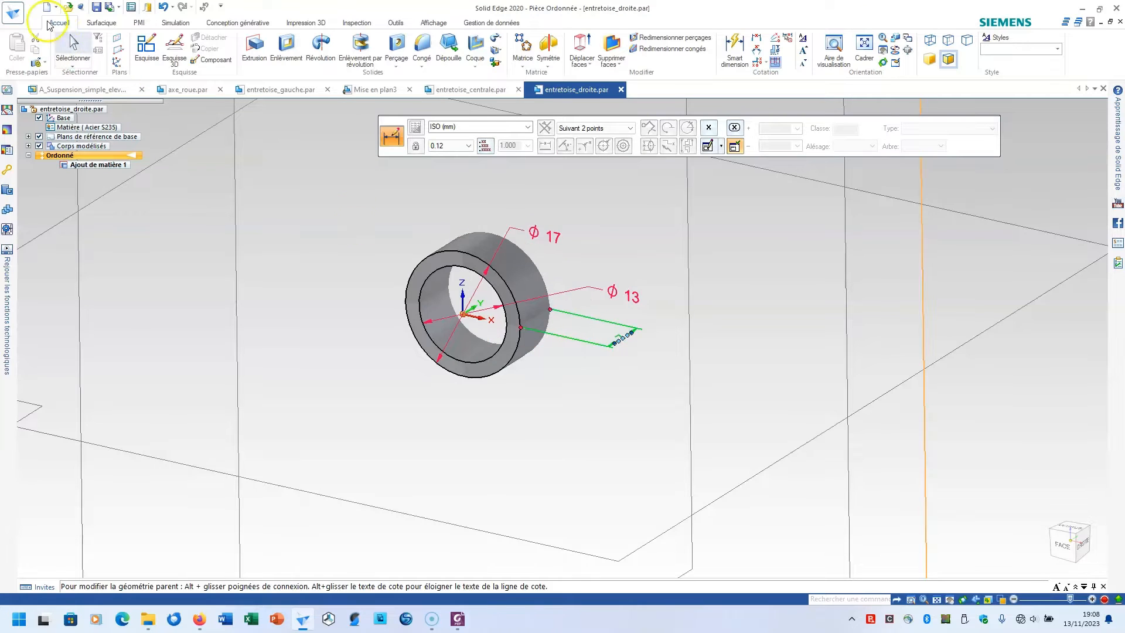
pyautogui.click(97, 8)
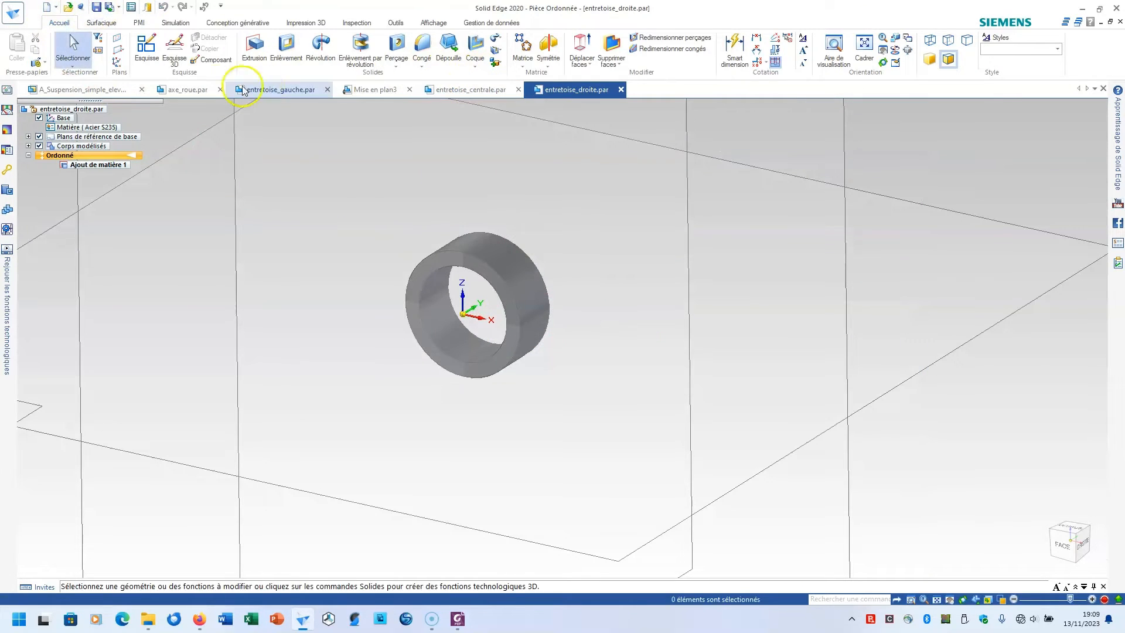
# Insert entretoise_droite.par from the parts library into A_Suspension_simple_eleve and align its axis with the wheel axle axe_roue.par.
pyautogui.click(121, 90)
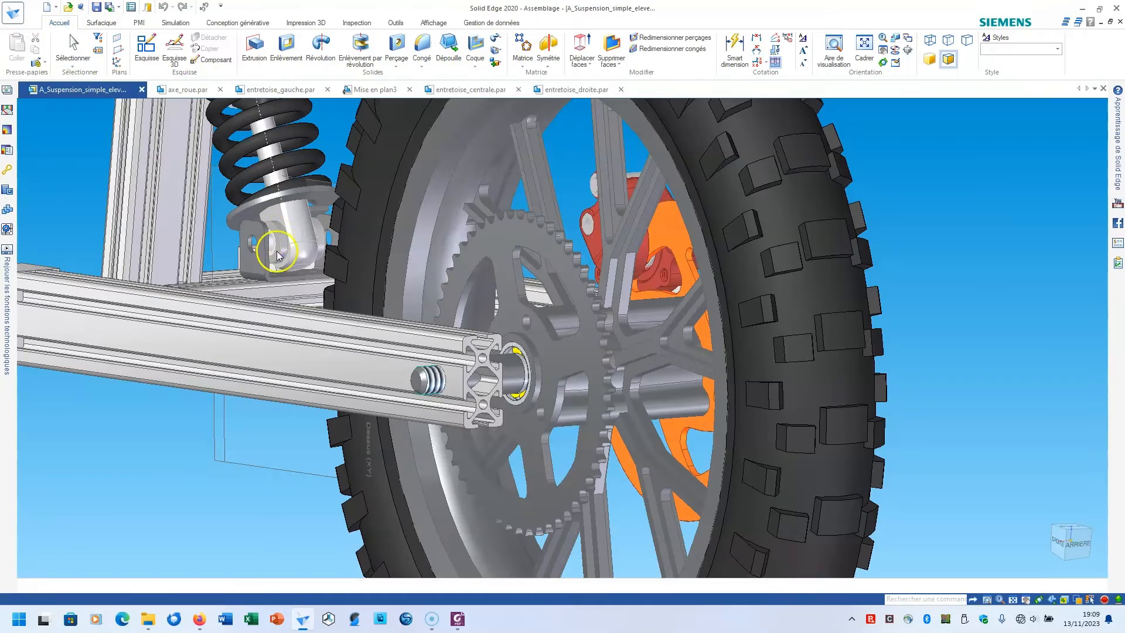
pyautogui.moveTo(426, 331); pyautogui.dragTo(379, 324, button='middle')
pyautogui.moveTo(394, 285); pyautogui.dragTo(212, 226, button='middle')
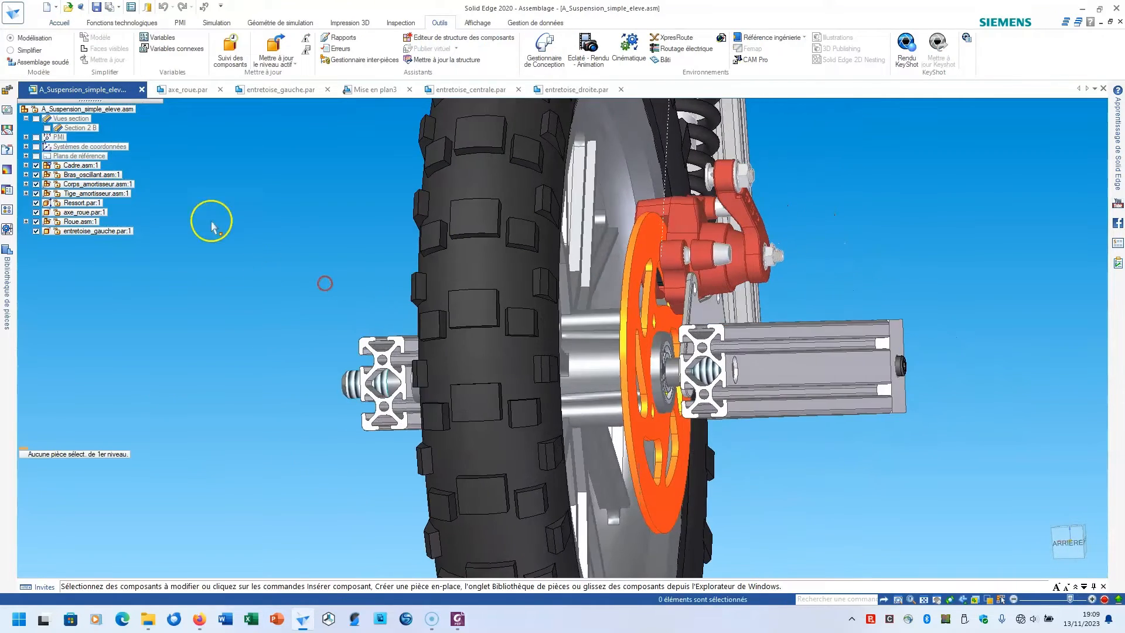
pyautogui.click(24, 255)
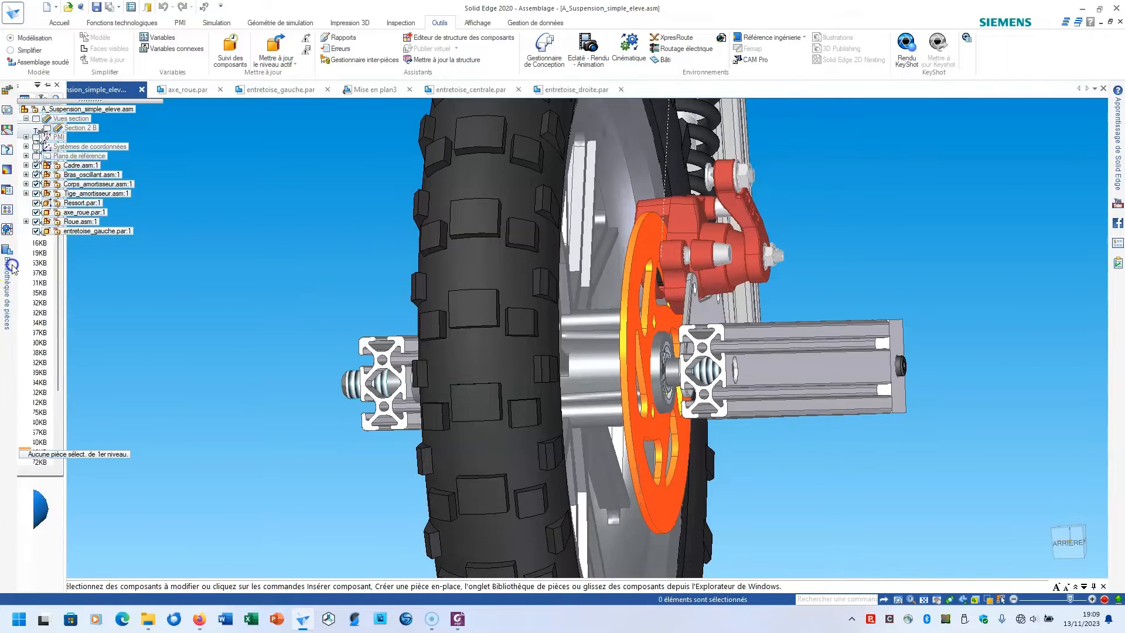
pyautogui.click(47, 304)
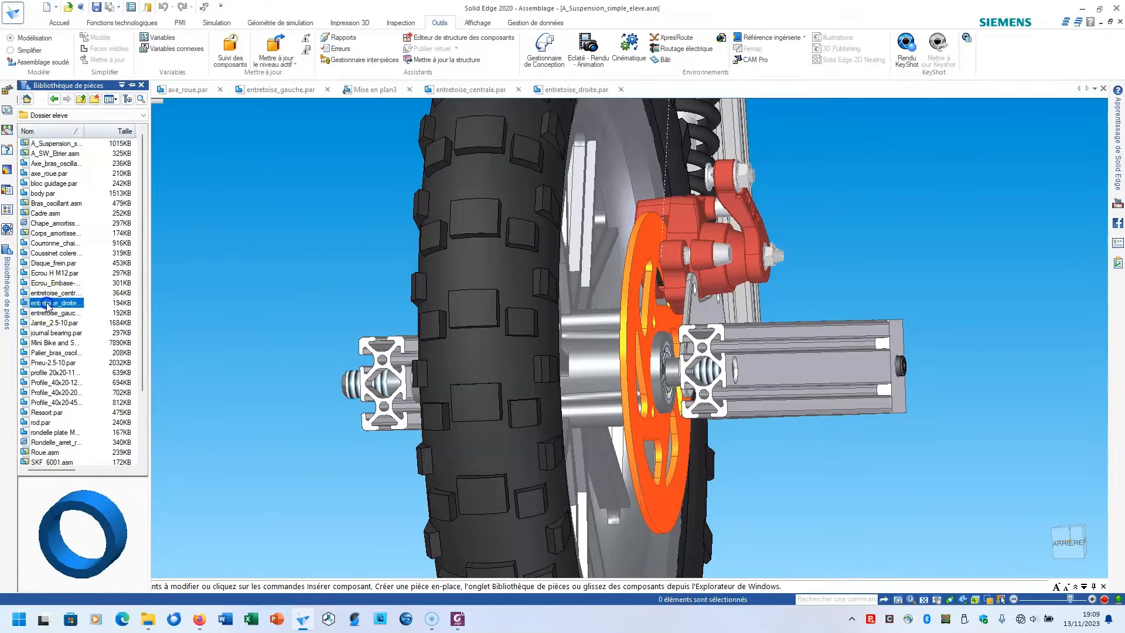
pyautogui.moveTo(149, 282); pyautogui.dragTo(281, 287)
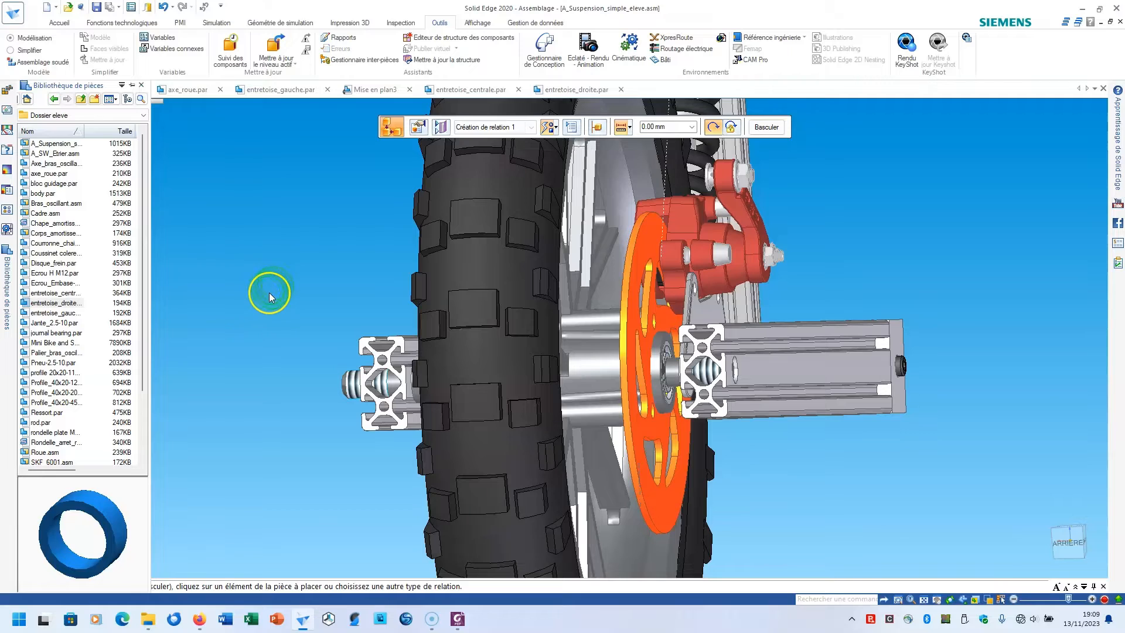
pyautogui.click(266, 298)
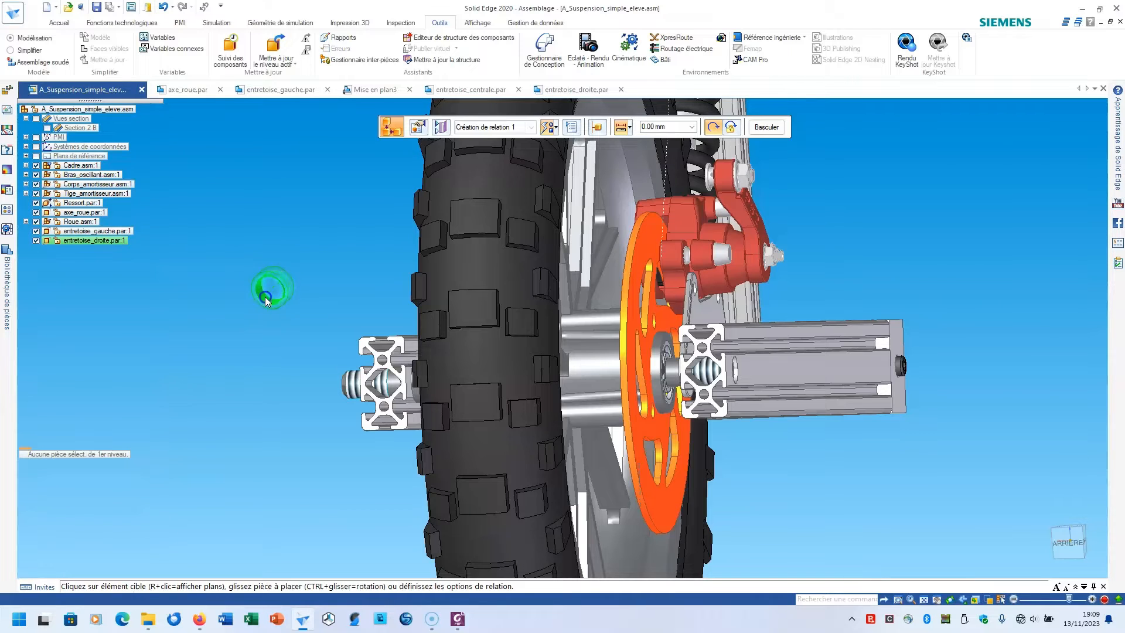
pyautogui.click(675, 377)
# Mate the right spacer's end face against the caliper bracket Support_etrier.par of the swing arm with a 0.00 mm offset.
pyautogui.scroll(5, 270, 368)
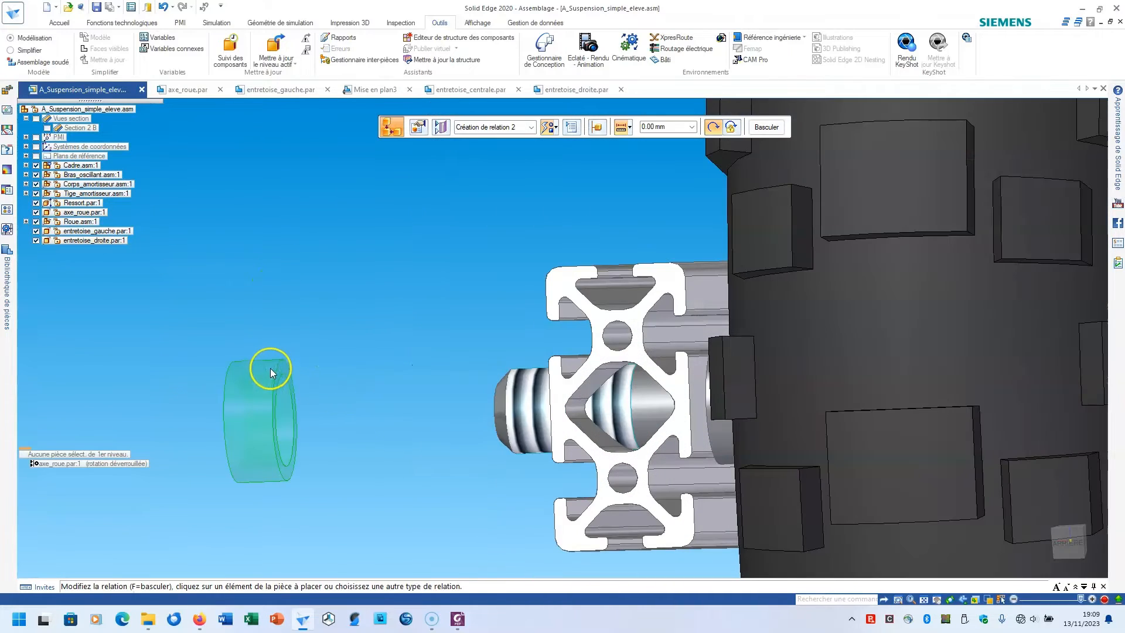
pyautogui.click(291, 369)
pyautogui.scroll(-5, 288, 369)
pyautogui.scroll(5, 750, 324)
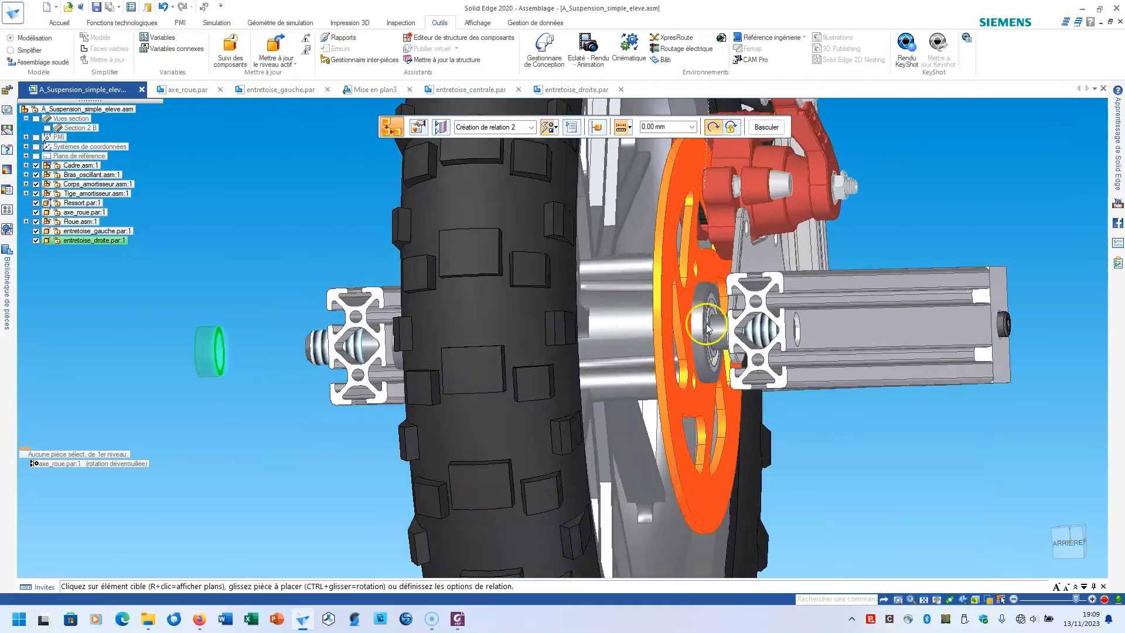
pyautogui.scroll(-2, 750, 322)
pyautogui.scroll(5, 730, 314)
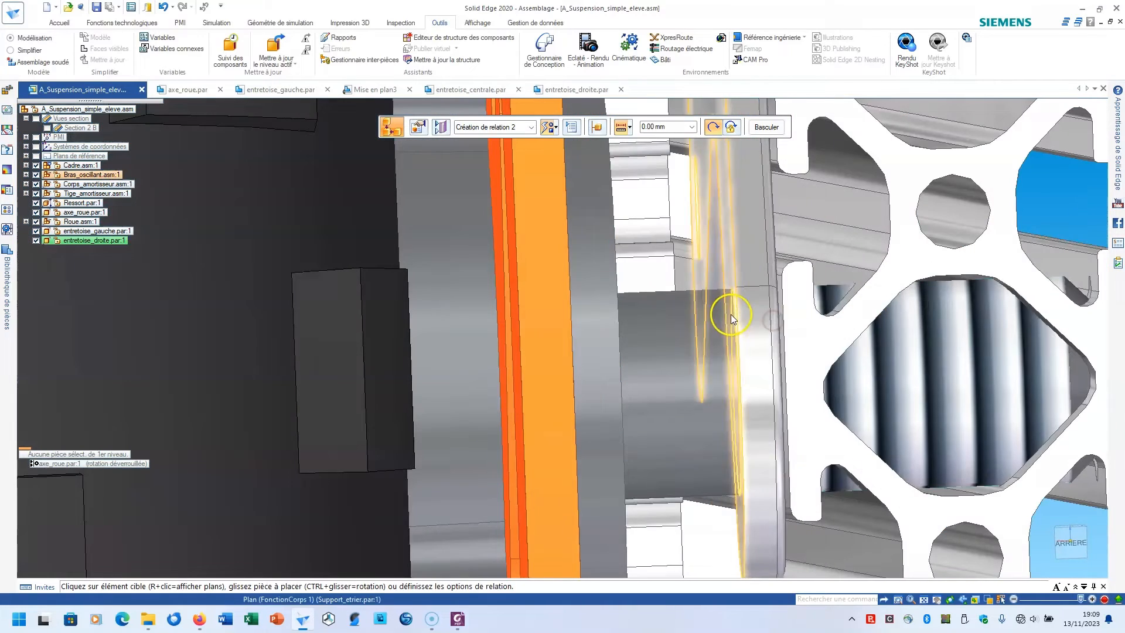
pyautogui.click(730, 276)
pyautogui.scroll(-3, 728, 314)
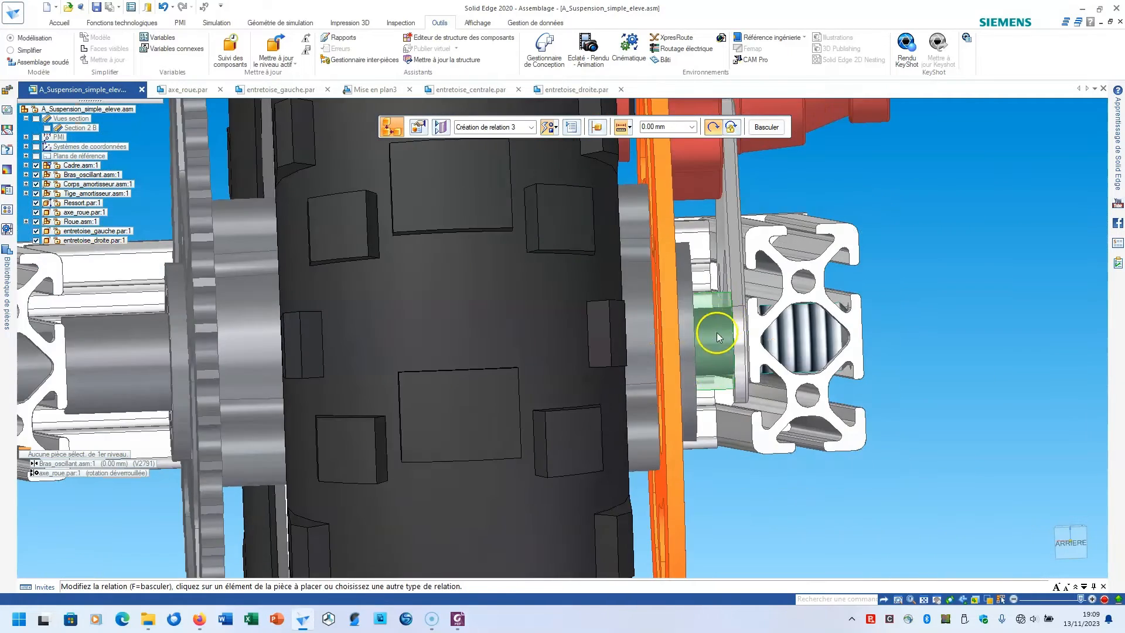
pyautogui.rightClick(899, 492)
pyautogui.scroll(-3, 900, 494)
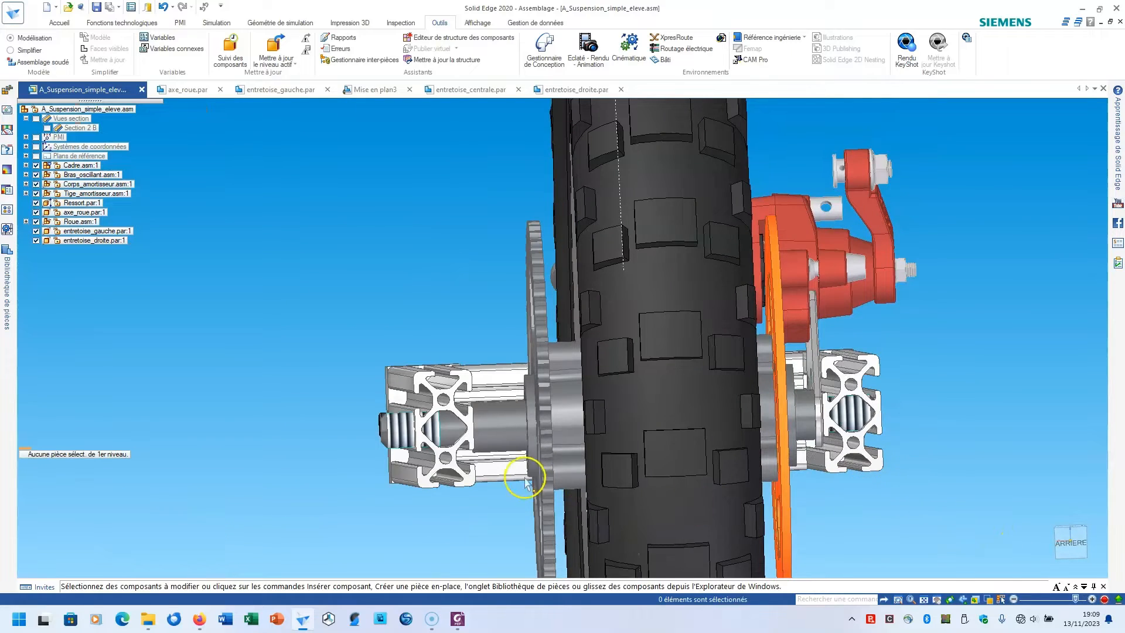
pyautogui.moveTo(525, 481); pyautogui.dragTo(387, 358, button='middle')
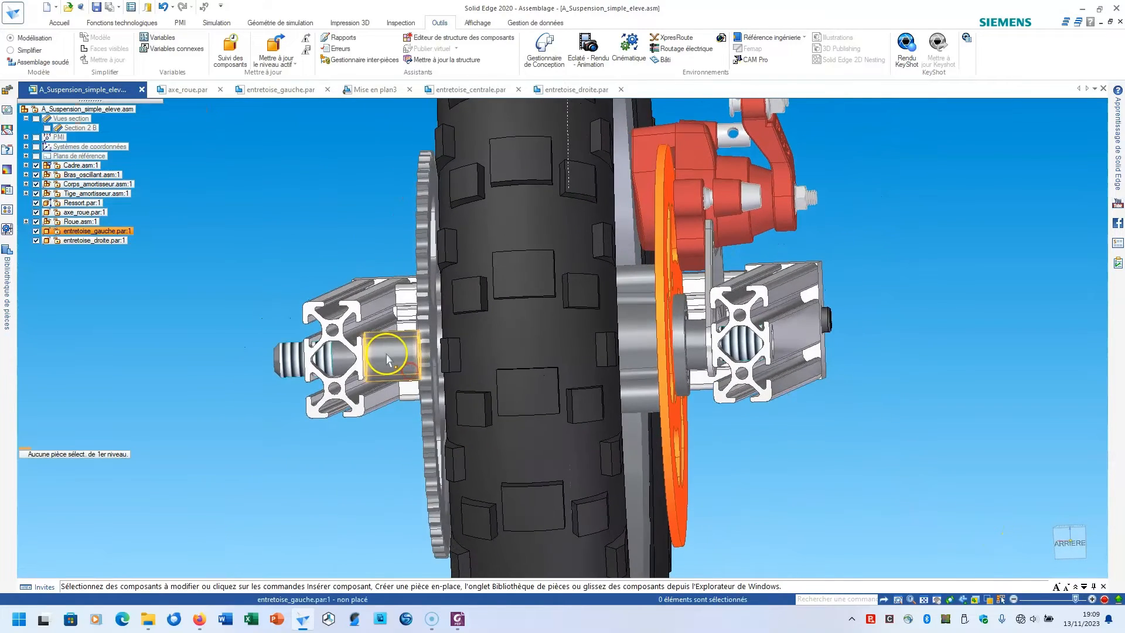
pyautogui.scroll(3, 386, 358)
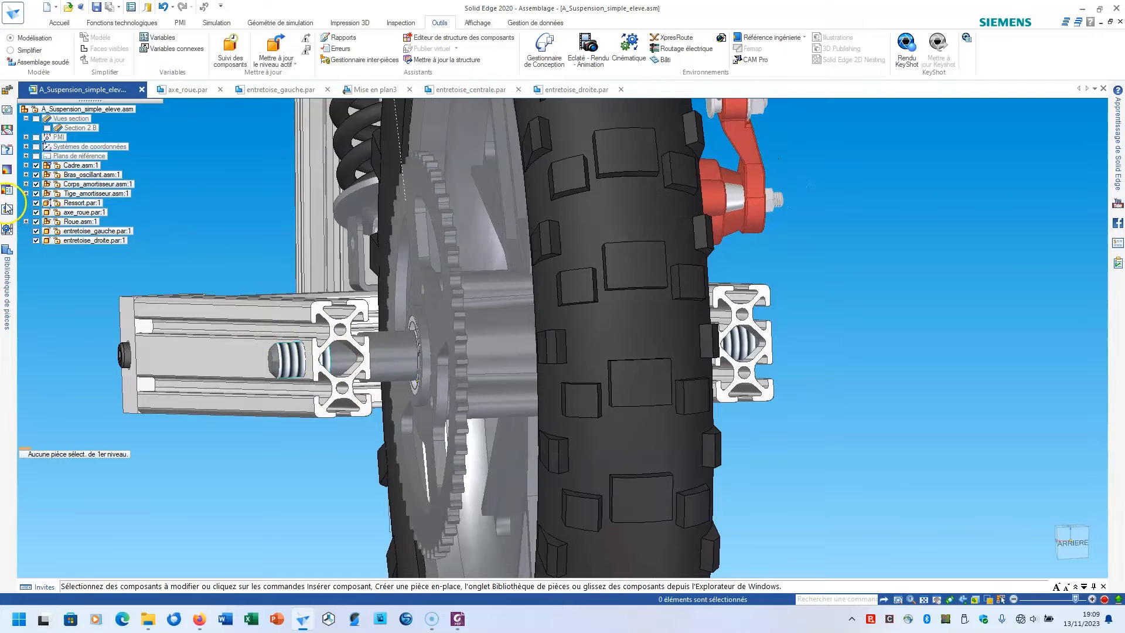
# Insert rondelle plate M12.par from the parts library, mate its face against the swing arm with 0.00 mm offset and align it with the wheel axle.
pyautogui.click(8, 269)
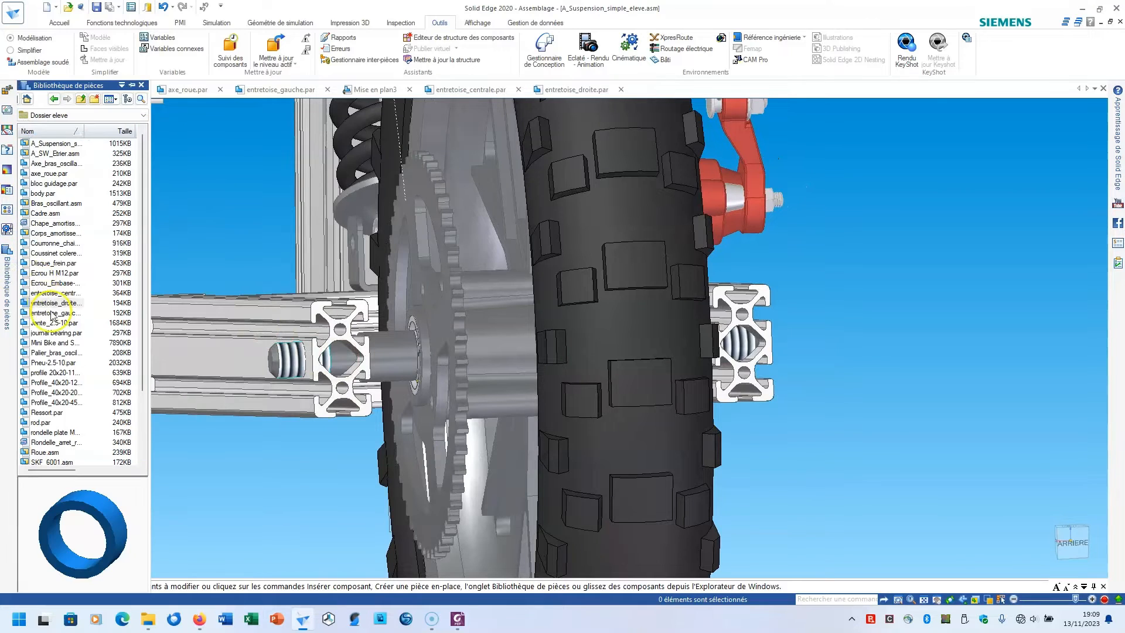
pyautogui.scroll(-2, 53, 333)
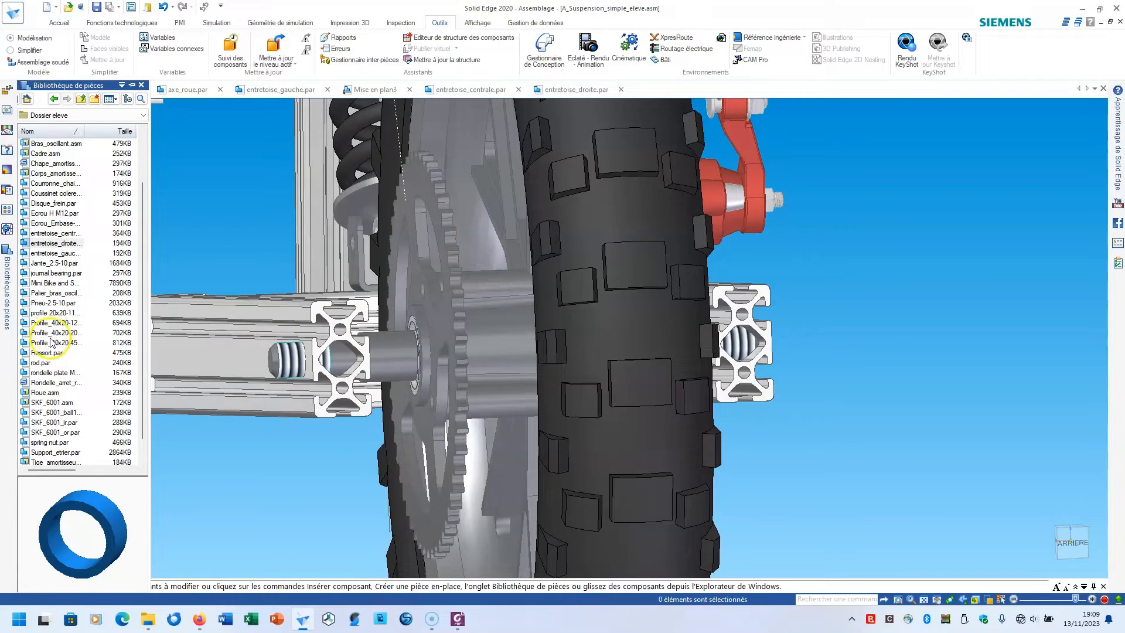
pyautogui.click(44, 373)
pyautogui.moveTo(164, 274); pyautogui.dragTo(201, 223)
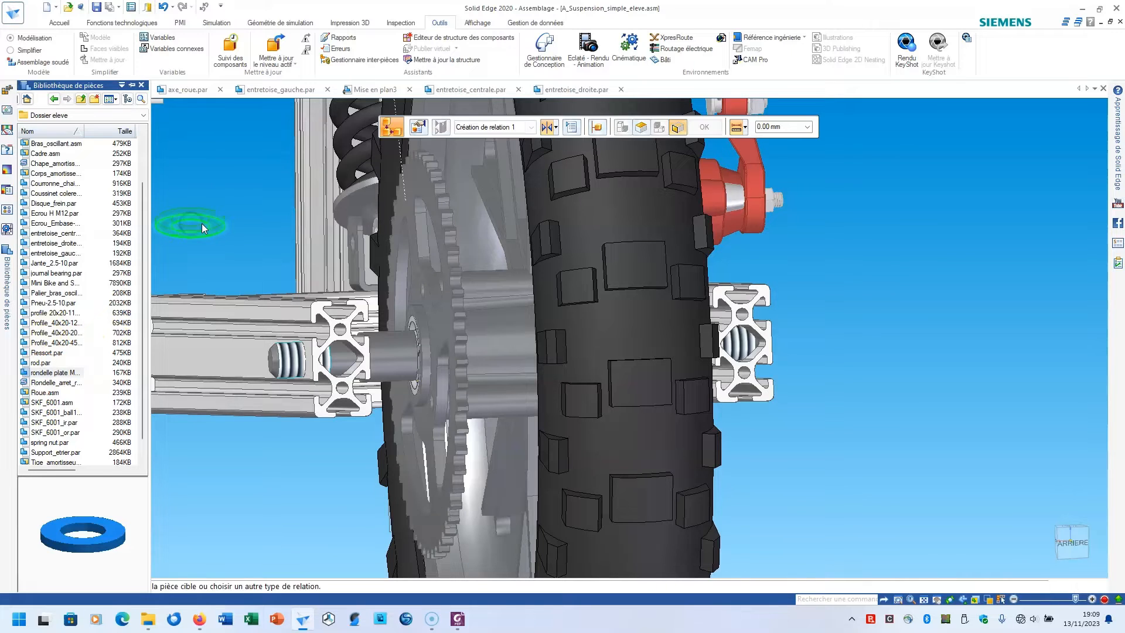
pyautogui.click(299, 358)
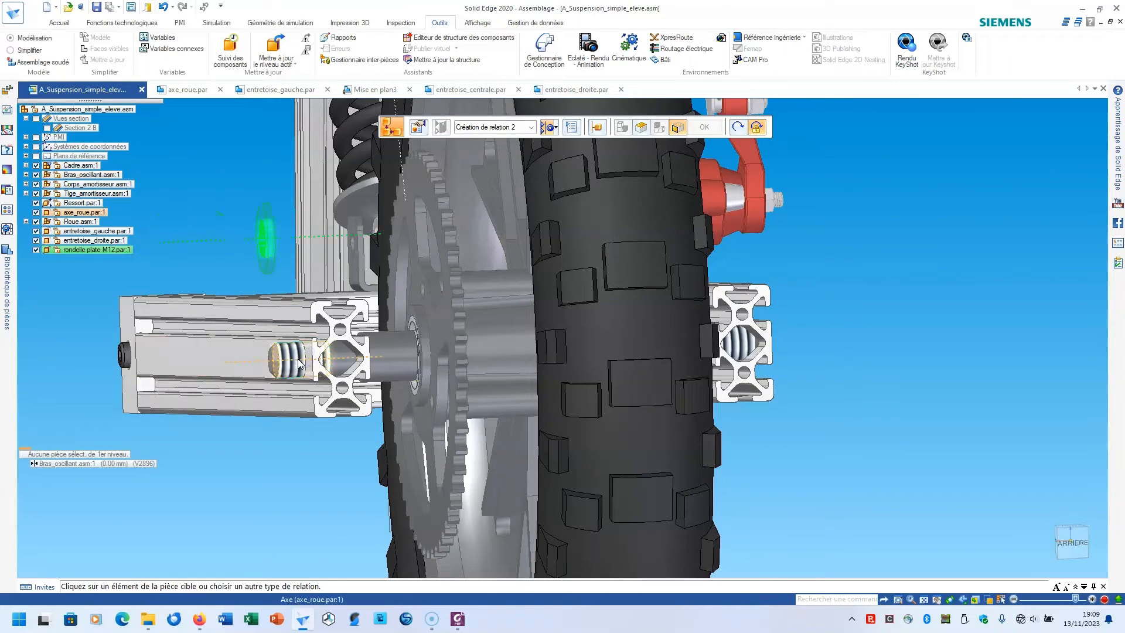
pyautogui.click(299, 359)
# Insert Ecrou H M12.par from the parts library, mate its face to the M12 washer with 0.00 mm offset and flip the relation.
pyautogui.click(7, 268)
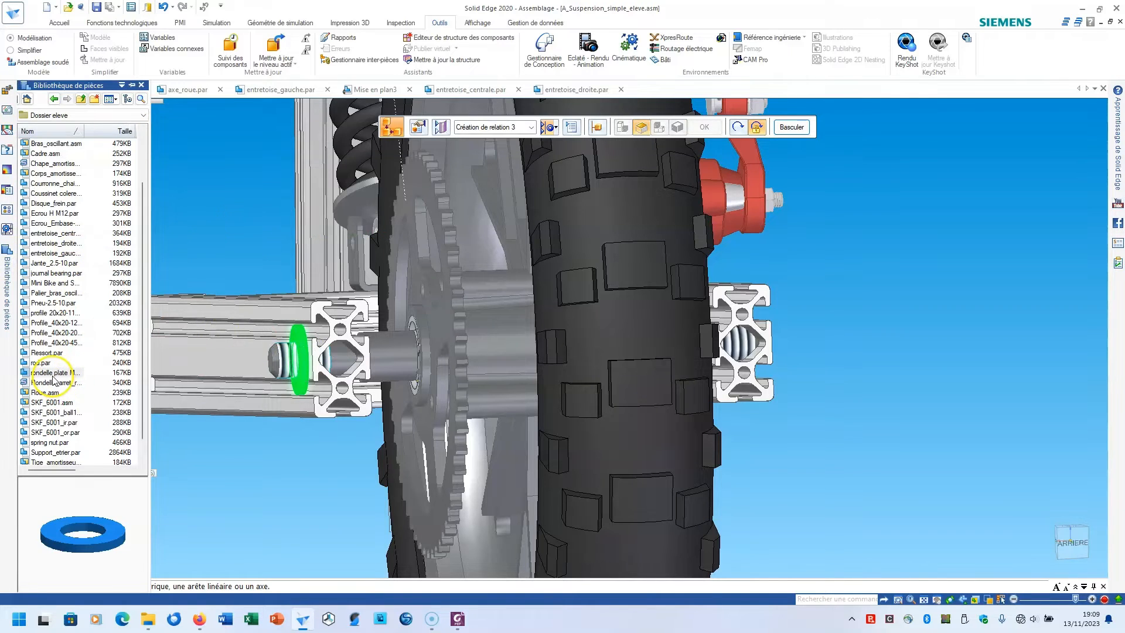
pyautogui.scroll(3, 48, 363)
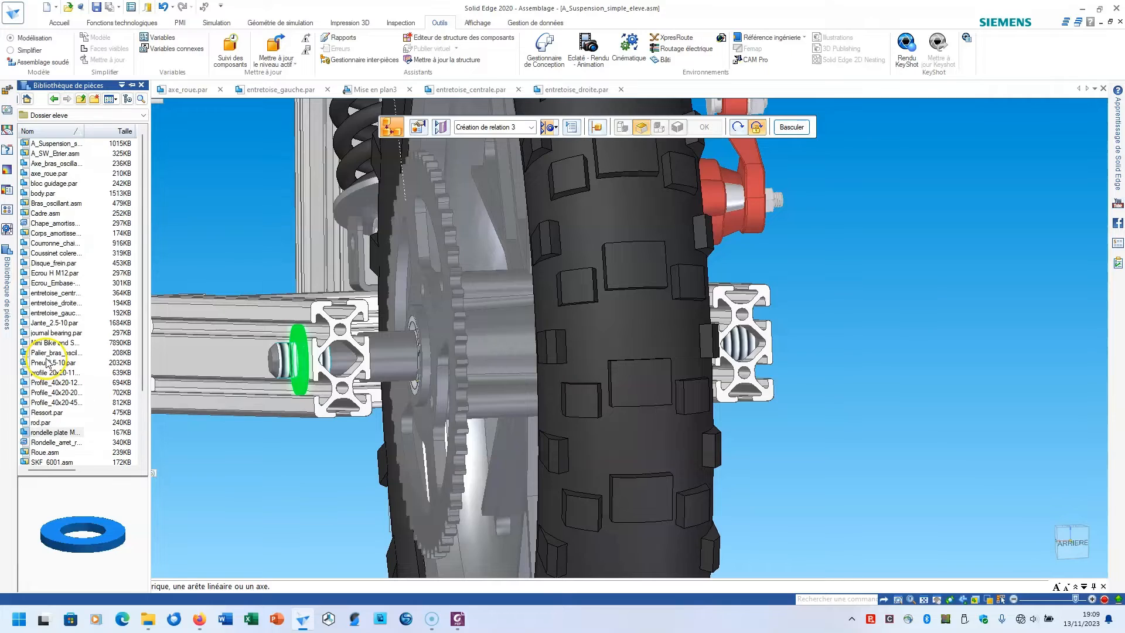
pyautogui.click(49, 273)
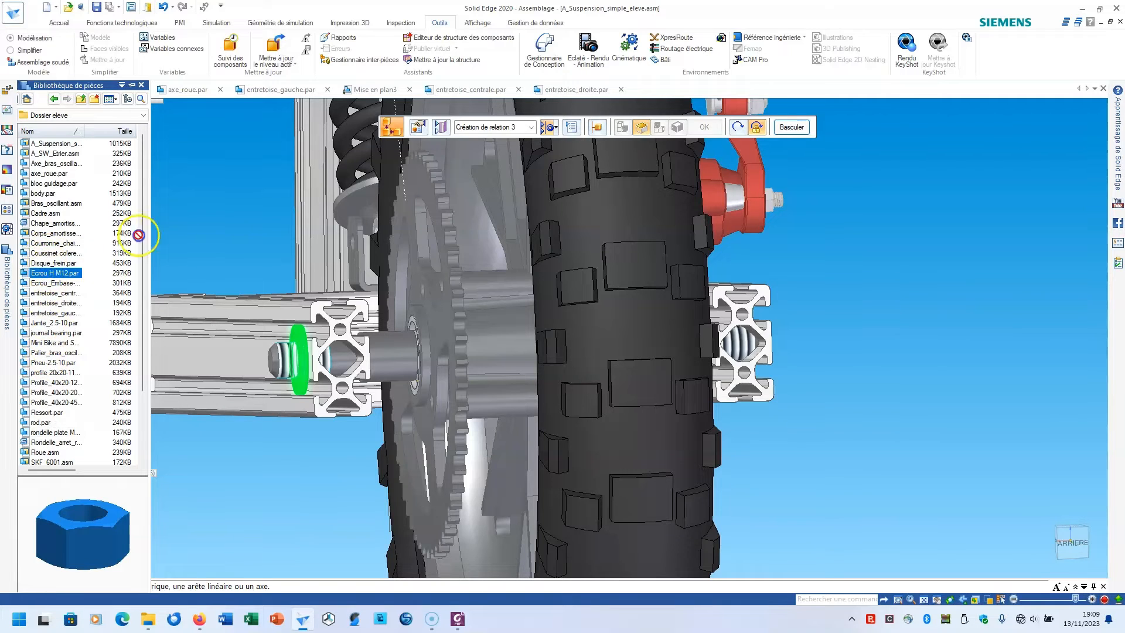
pyautogui.moveTo(139, 235); pyautogui.dragTo(188, 221)
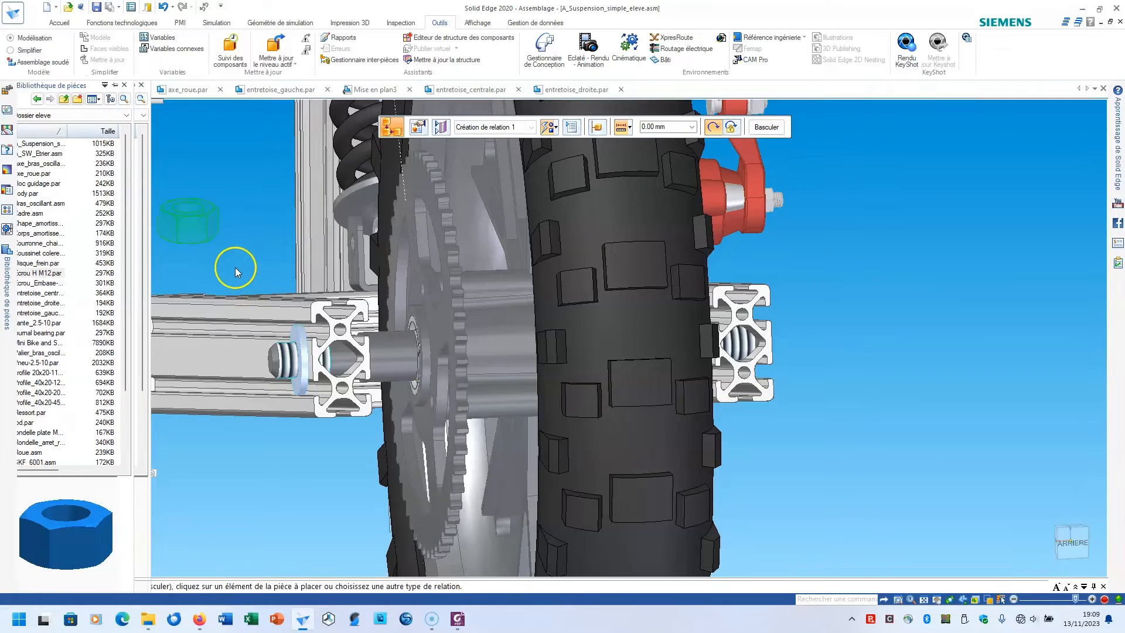
pyautogui.click(207, 205)
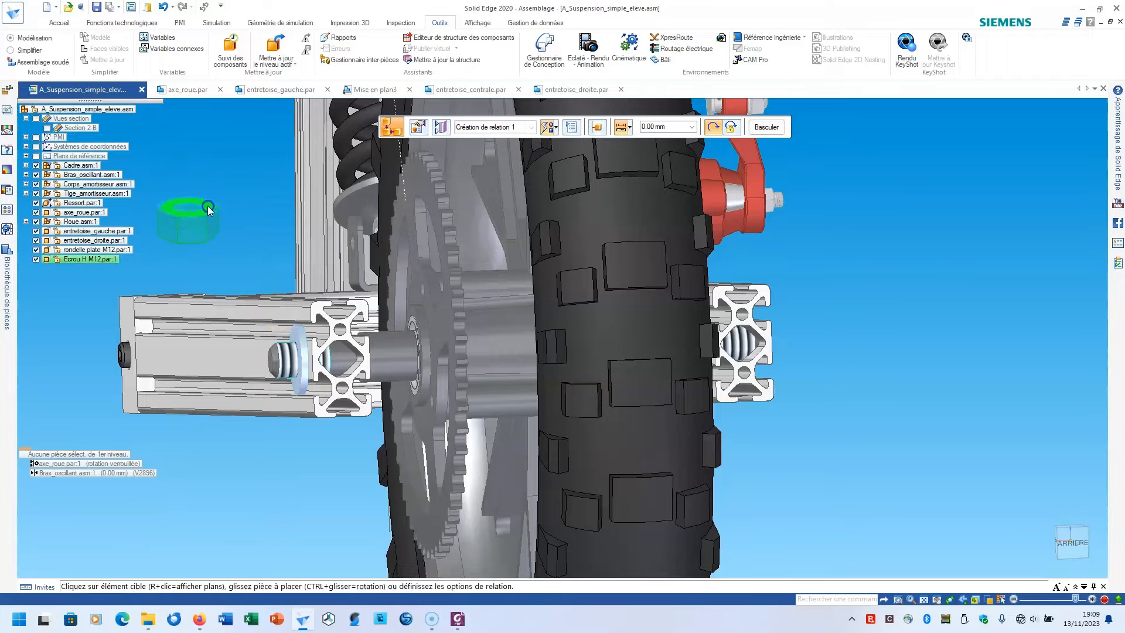
pyautogui.click(296, 341)
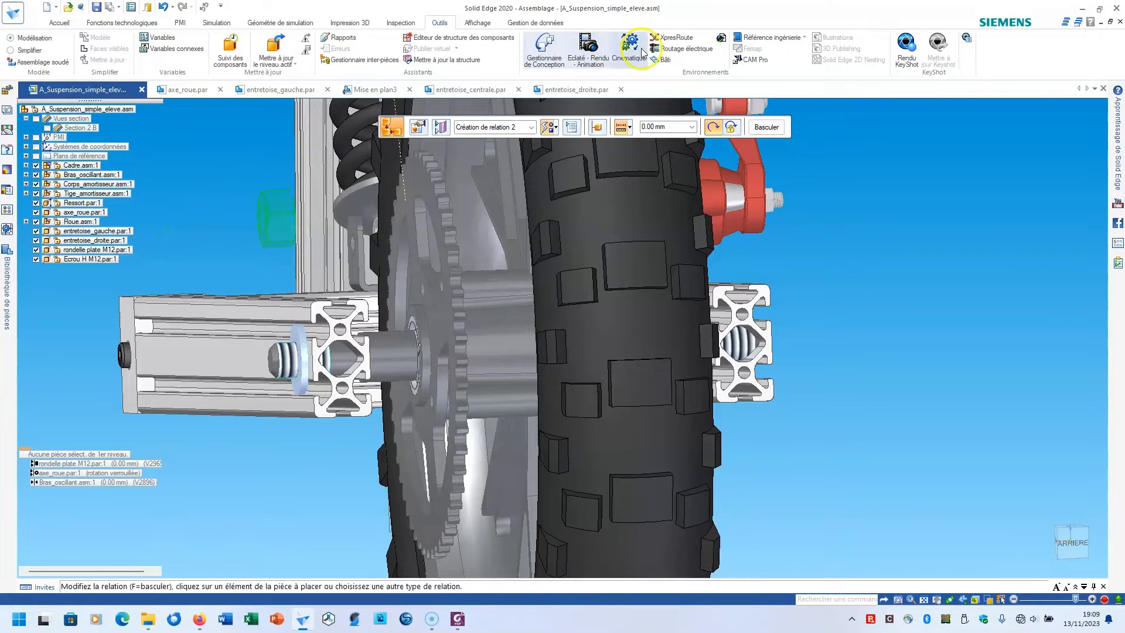
pyautogui.click(765, 127)
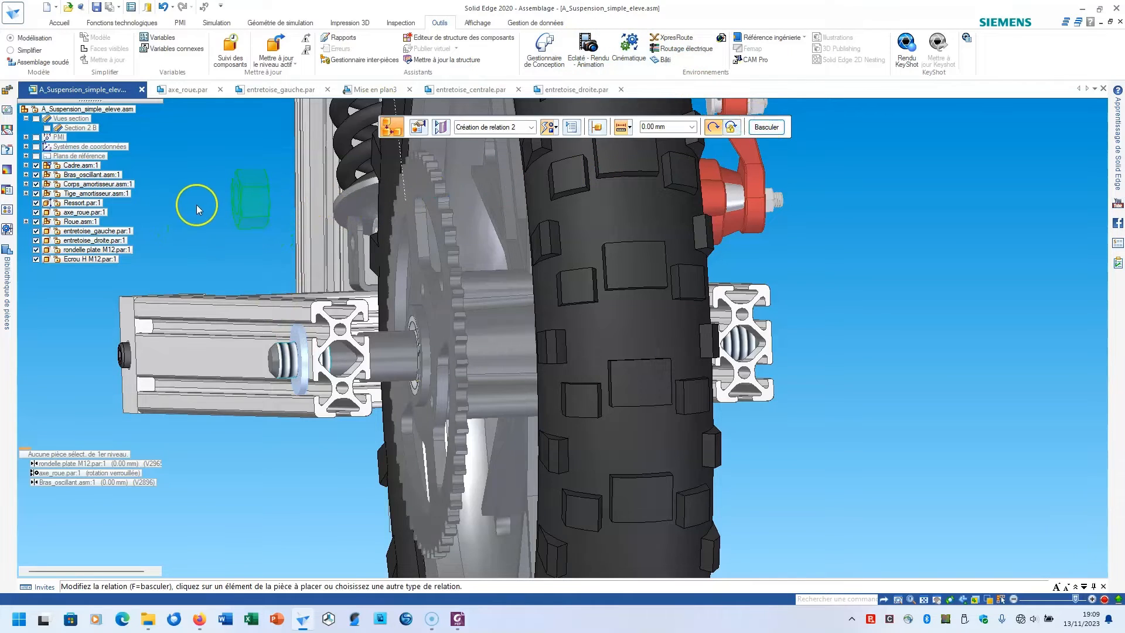
# Align the M12 nut's axis with the wheel axle axe_roue.par and save the assembly.
pyautogui.scroll(5, 198, 210)
pyautogui.click(249, 202)
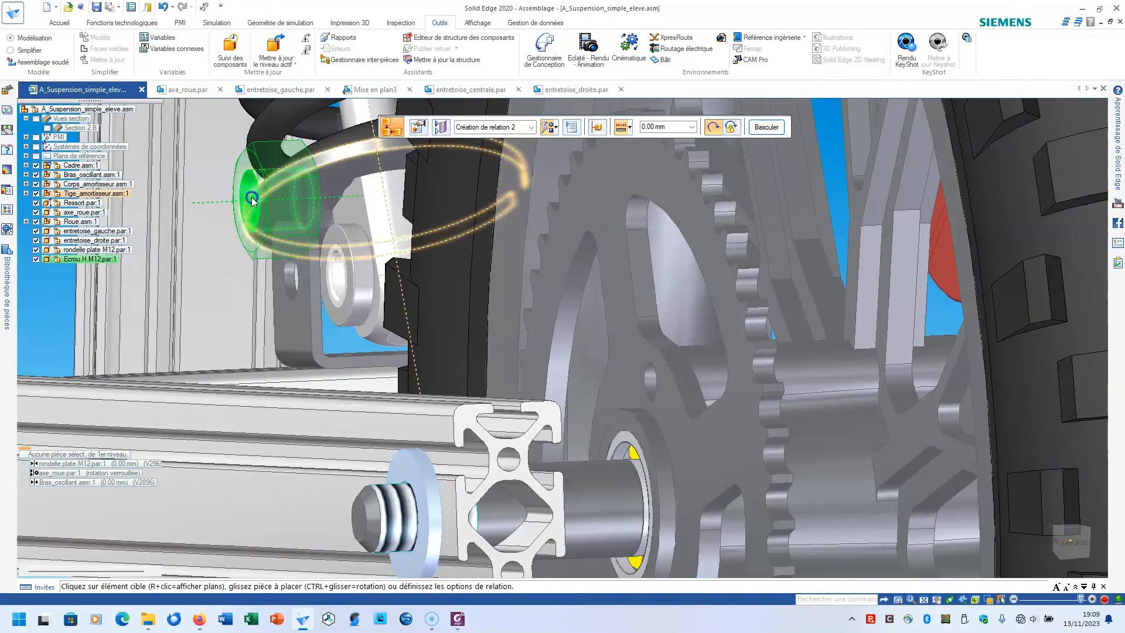
pyautogui.click(409, 502)
pyautogui.scroll(-5, 390, 491)
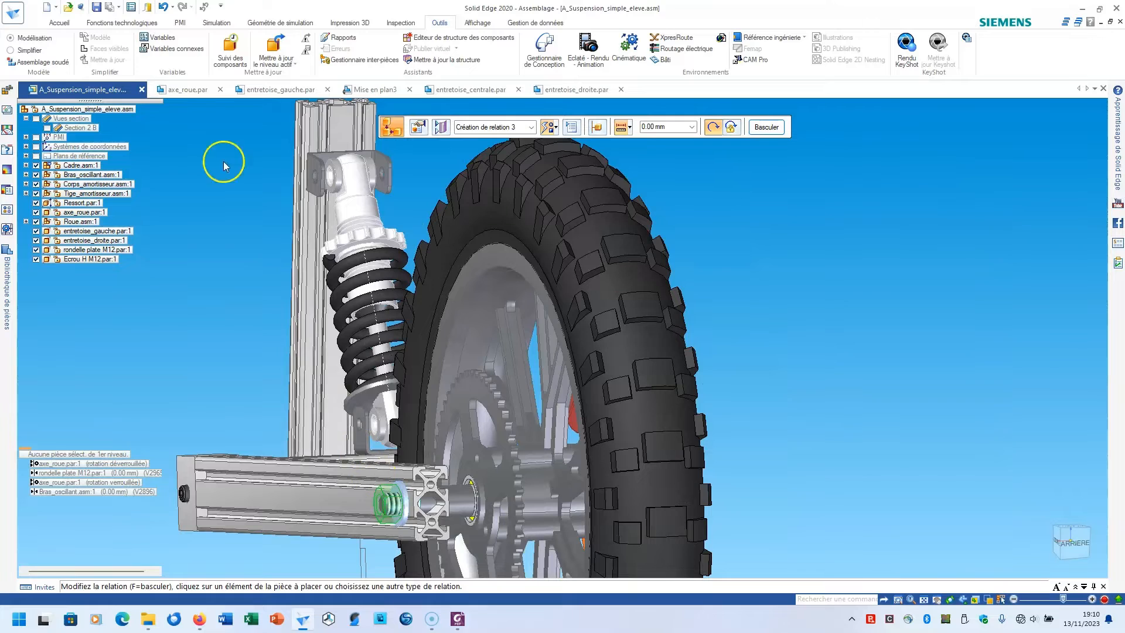
pyautogui.click(97, 7)
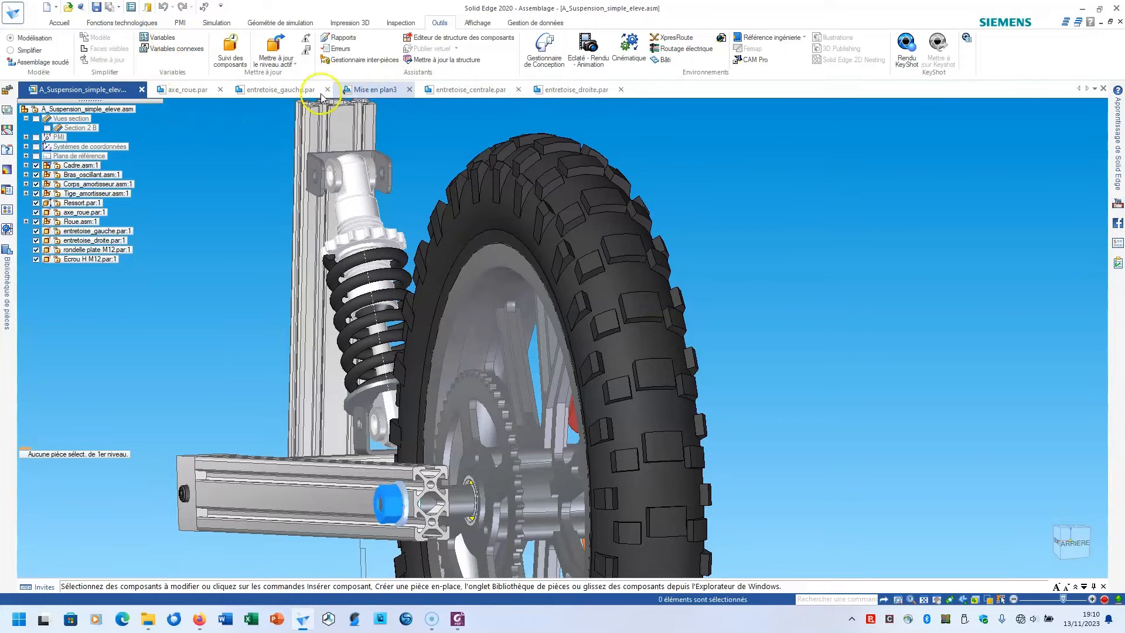
# Switch to the drawing Mise en plan3 and update its views to include the new washer and nut.
pyautogui.click(369, 91)
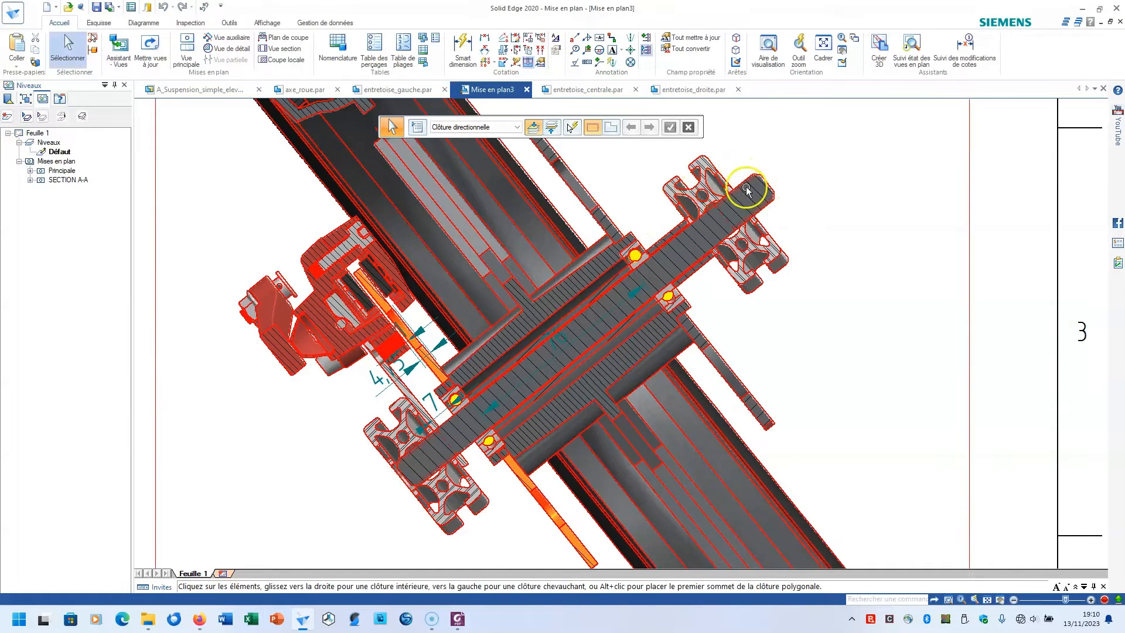
pyautogui.click(150, 50)
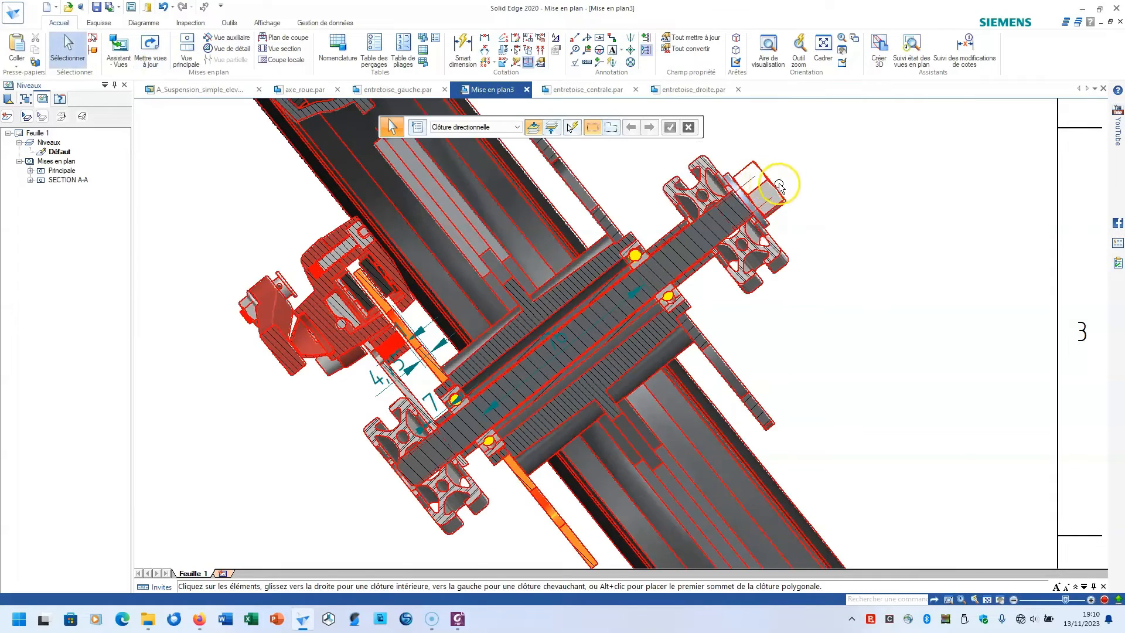
pyautogui.scroll(3, 783, 182)
pyautogui.scroll(-3, 780, 185)
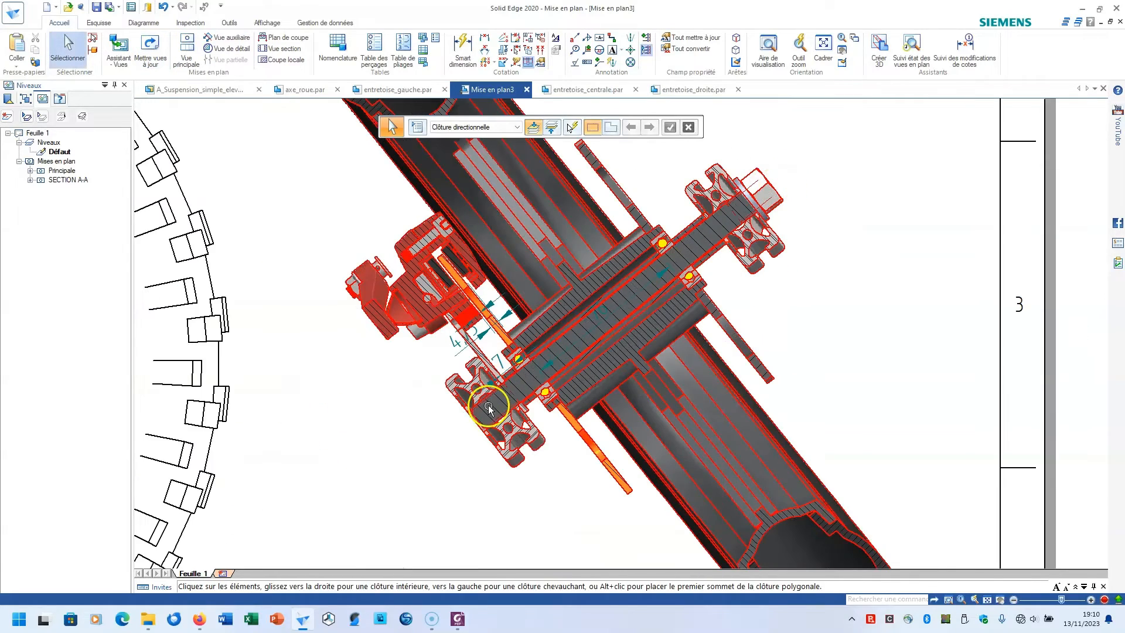
pyautogui.click(462, 50)
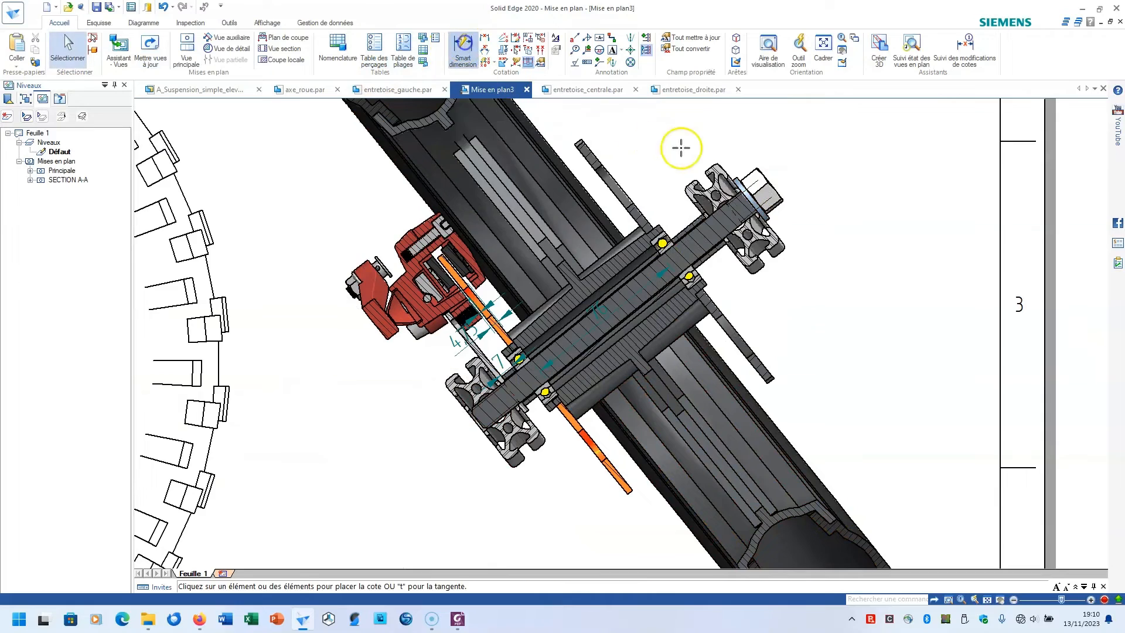
pyautogui.scroll(3, 726, 170)
pyautogui.scroll(1, 732, 172)
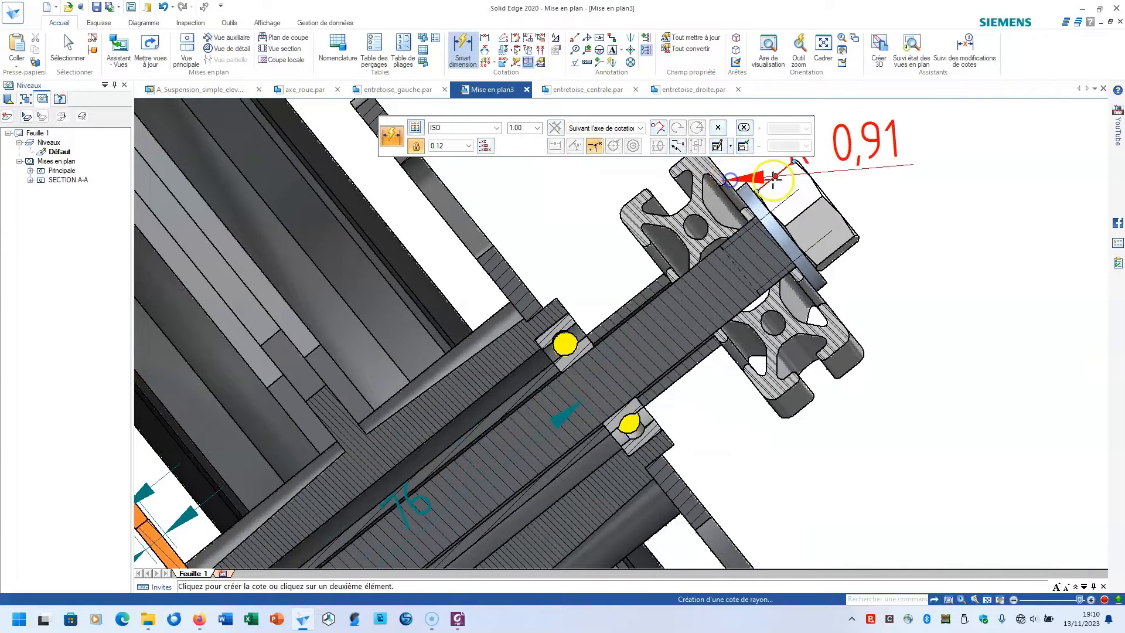
pyautogui.press('Escape')
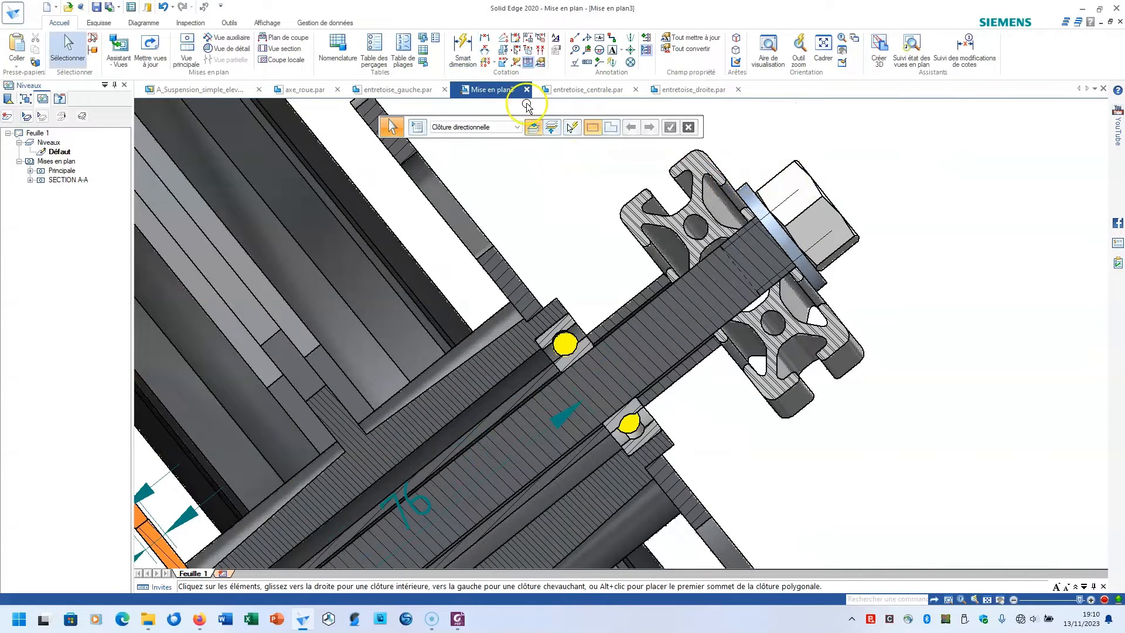
# Dimension the combined thickness of the nut and washer in the section view, measured along the dimension axis parallel to the axle.
pyautogui.click(463, 50)
pyautogui.click(593, 129)
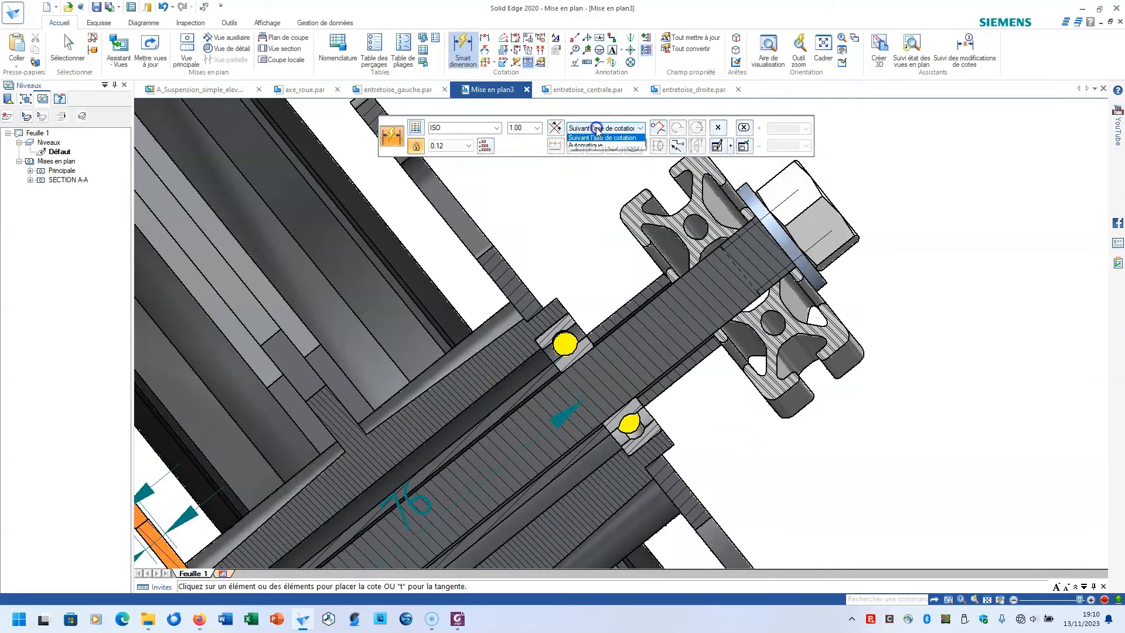
pyautogui.click(592, 129)
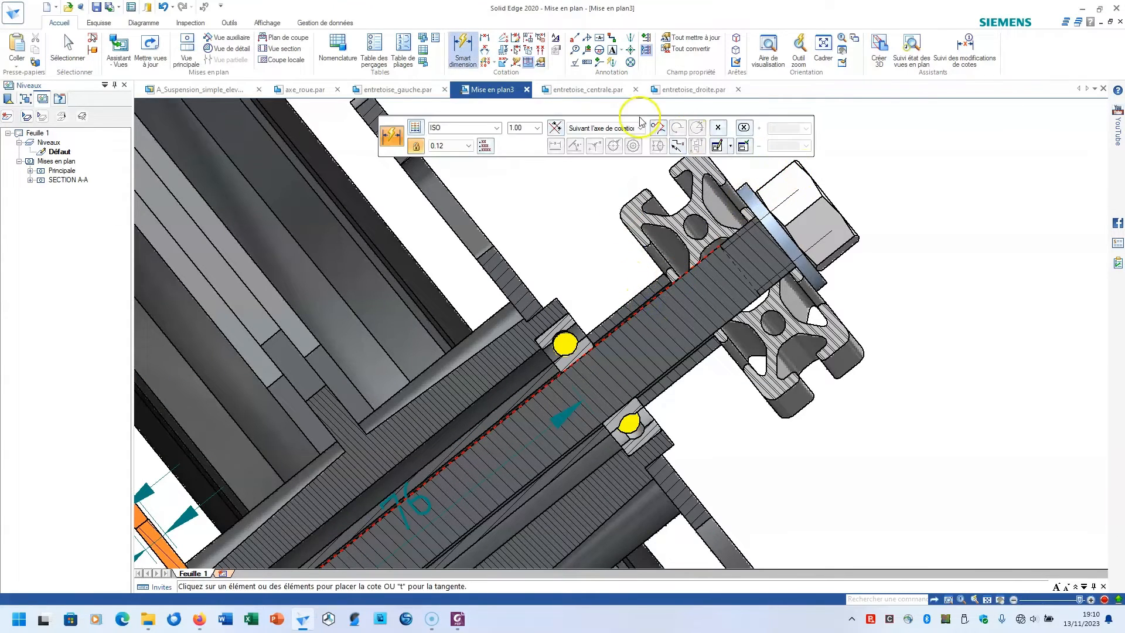
pyautogui.scroll(2, 817, 180)
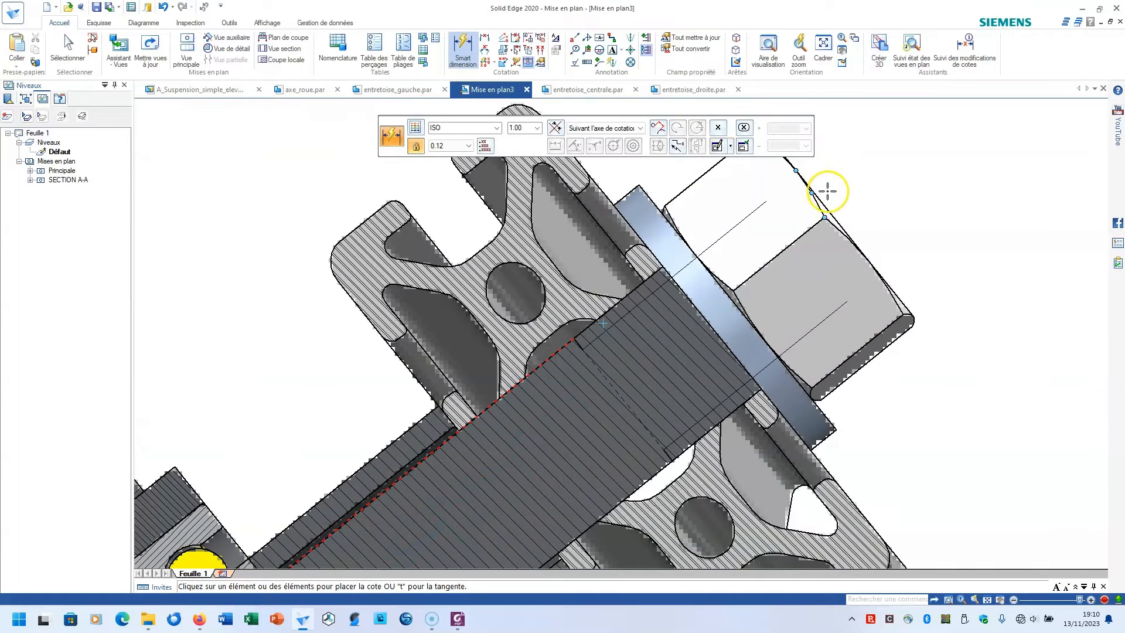
pyautogui.click(825, 202)
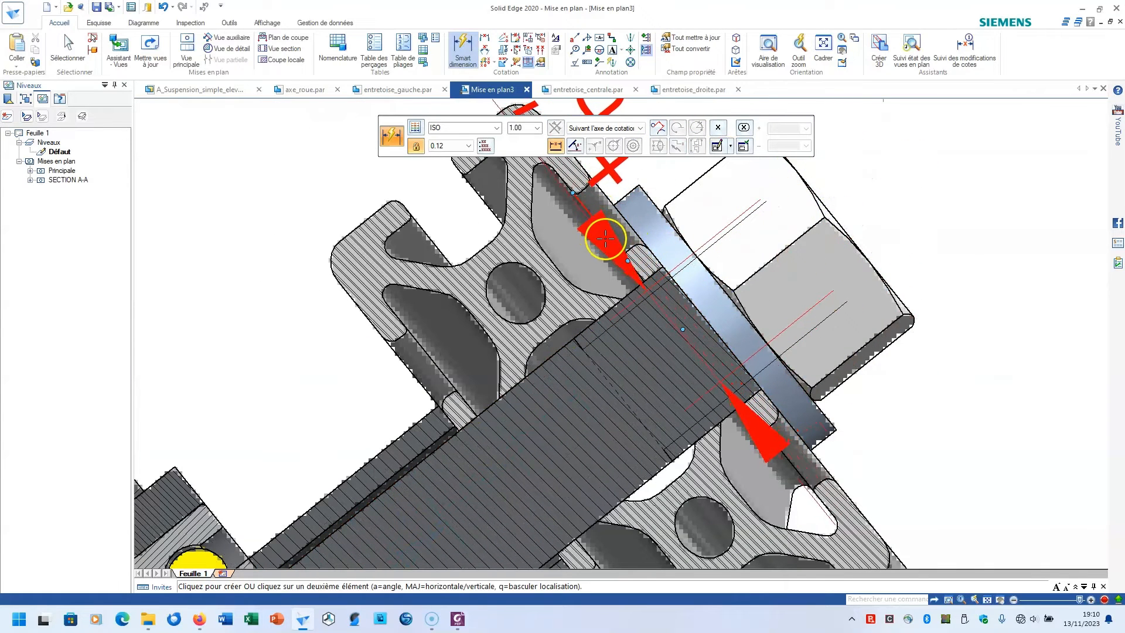
pyautogui.click(598, 186)
pyautogui.click(973, 425)
# Dimension the overall width between the outer faces of the two swing arm profiles in the section view.
pyautogui.scroll(-3, 974, 423)
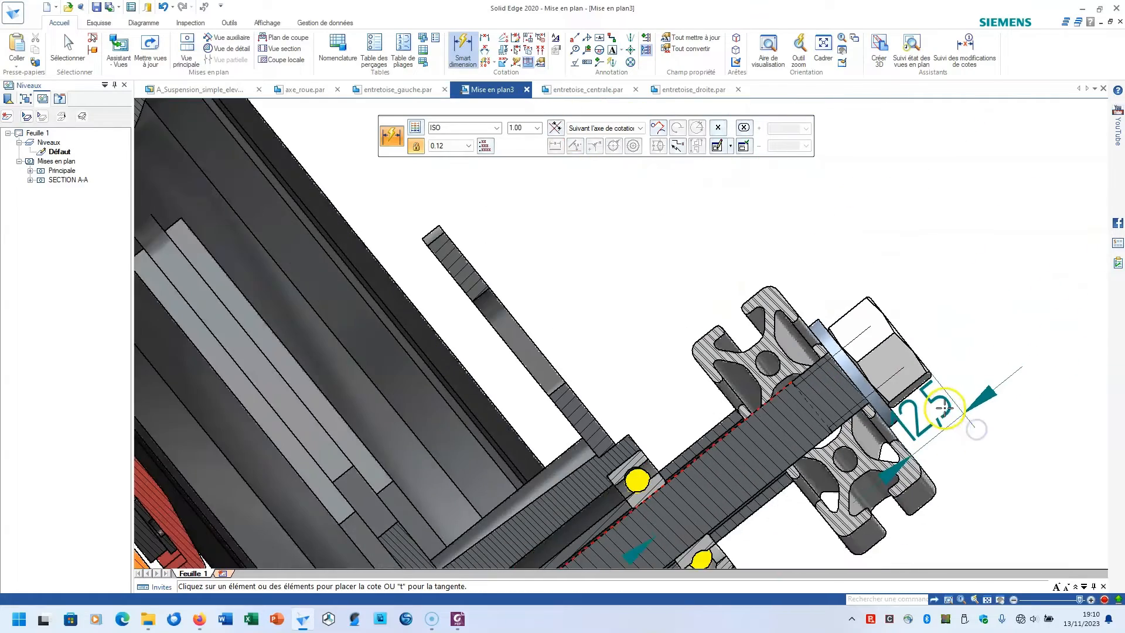
pyautogui.scroll(1, 882, 188)
pyautogui.click(838, 197)
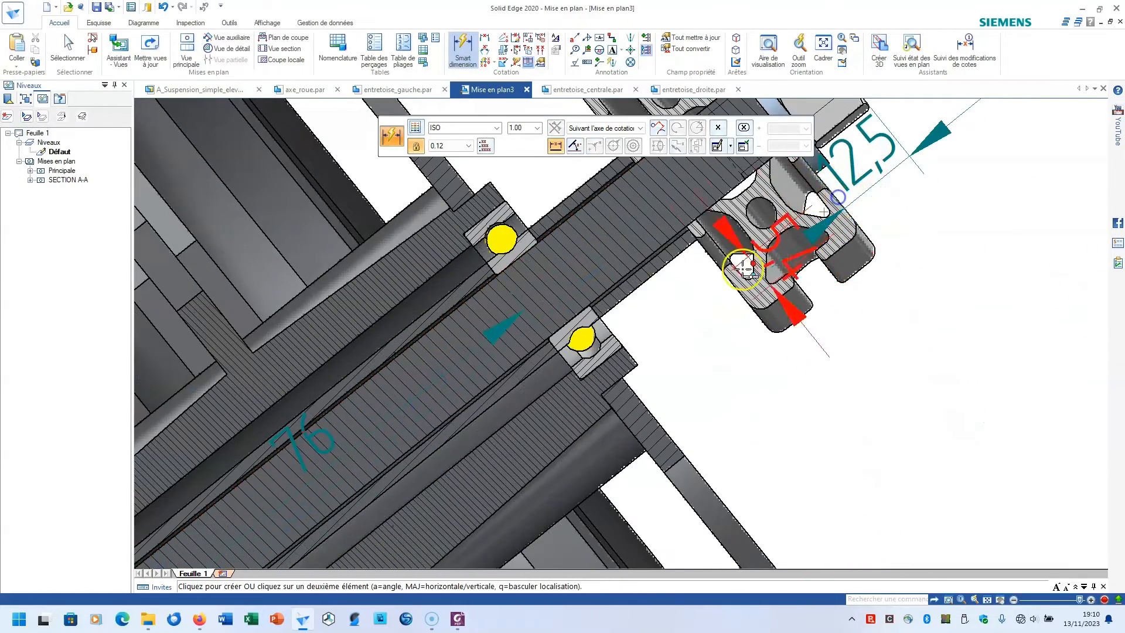
pyautogui.scroll(-2, 718, 275)
pyautogui.moveTo(444, 495)
pyautogui.mouseDown(button='middle')
pyautogui.moveTo(560, 367)
pyautogui.moveTo(692, 141)
pyautogui.mouseUp(button='middle')
pyautogui.scroll(-1, 692, 141)
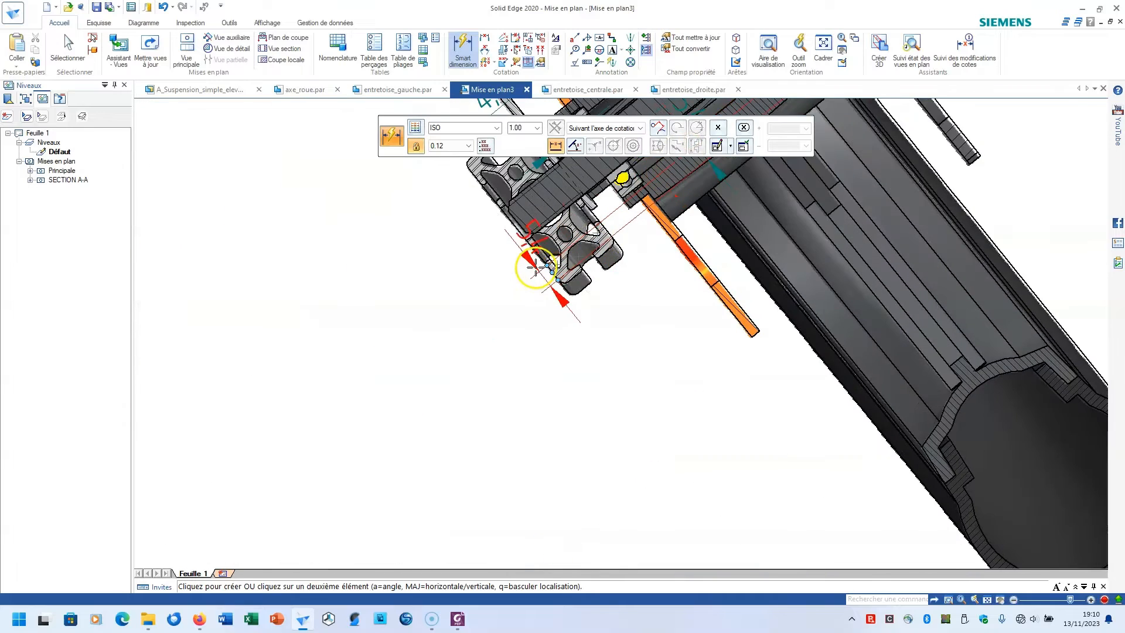
pyautogui.scroll(1, 558, 278)
pyautogui.click(558, 272)
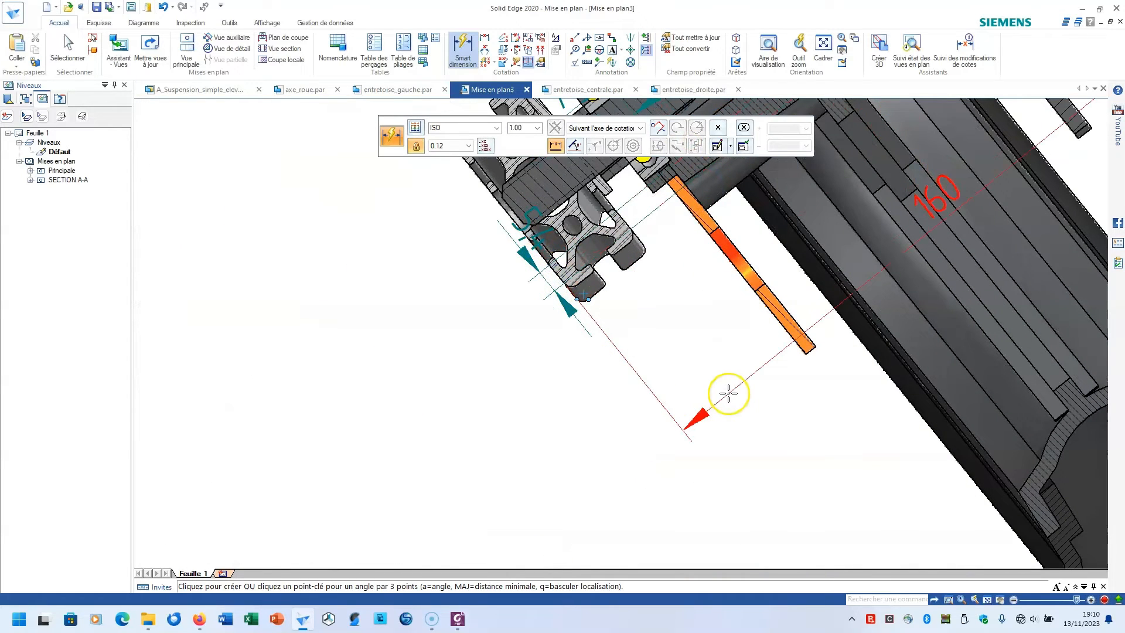
pyautogui.click(728, 393)
pyautogui.moveTo(646, 425); pyautogui.dragTo(496, 479, button='middle')
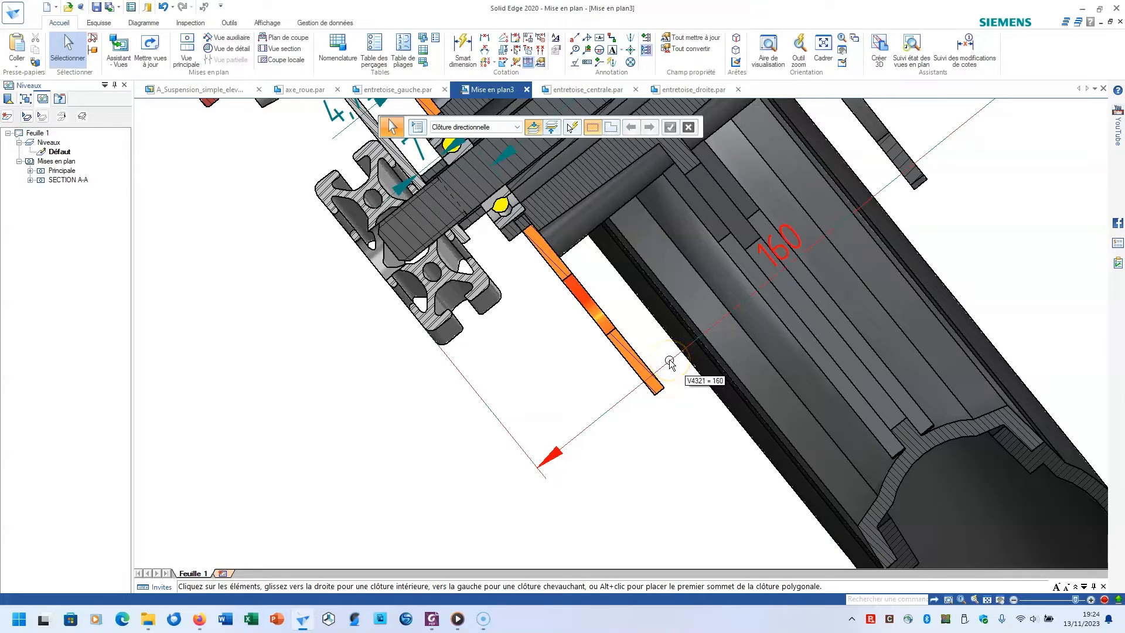
pyautogui.scroll(-5, 670, 362)
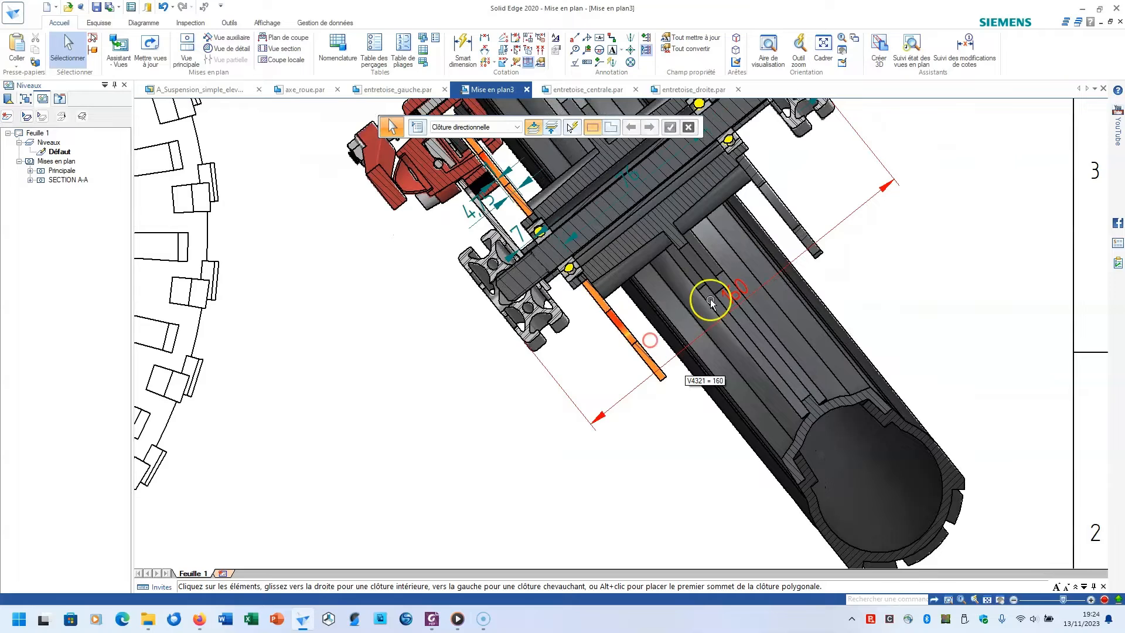
pyautogui.moveTo(777, 270); pyautogui.dragTo(717, 379, button='middle')
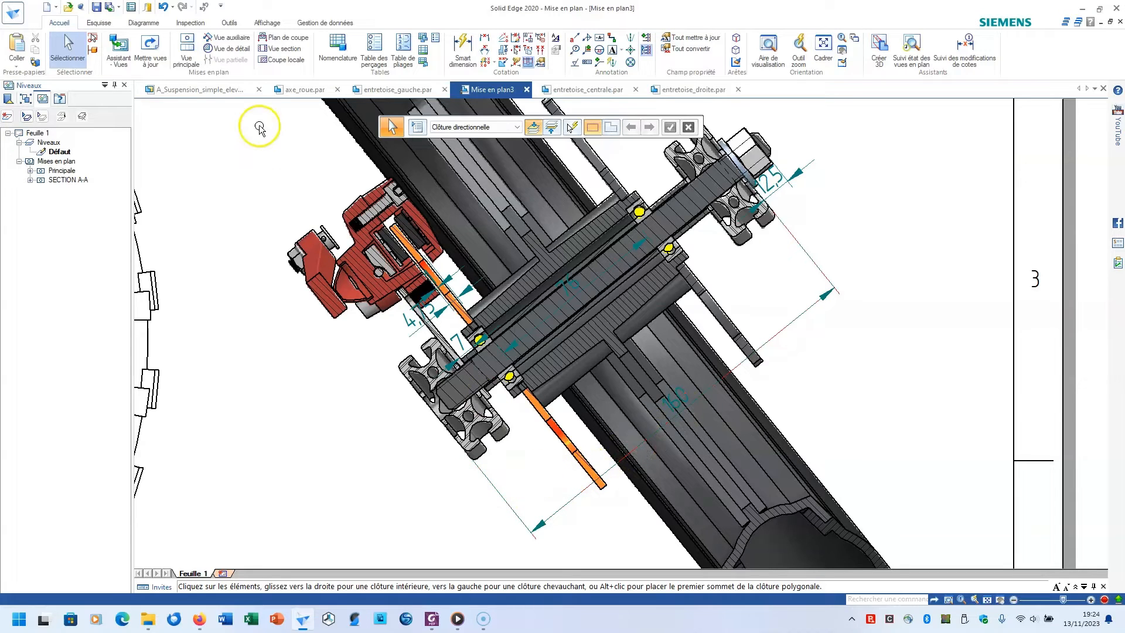
# Switch to axe_roue.par and set the axle's extrusion length to 160+15+15 mm.
pyautogui.click(297, 91)
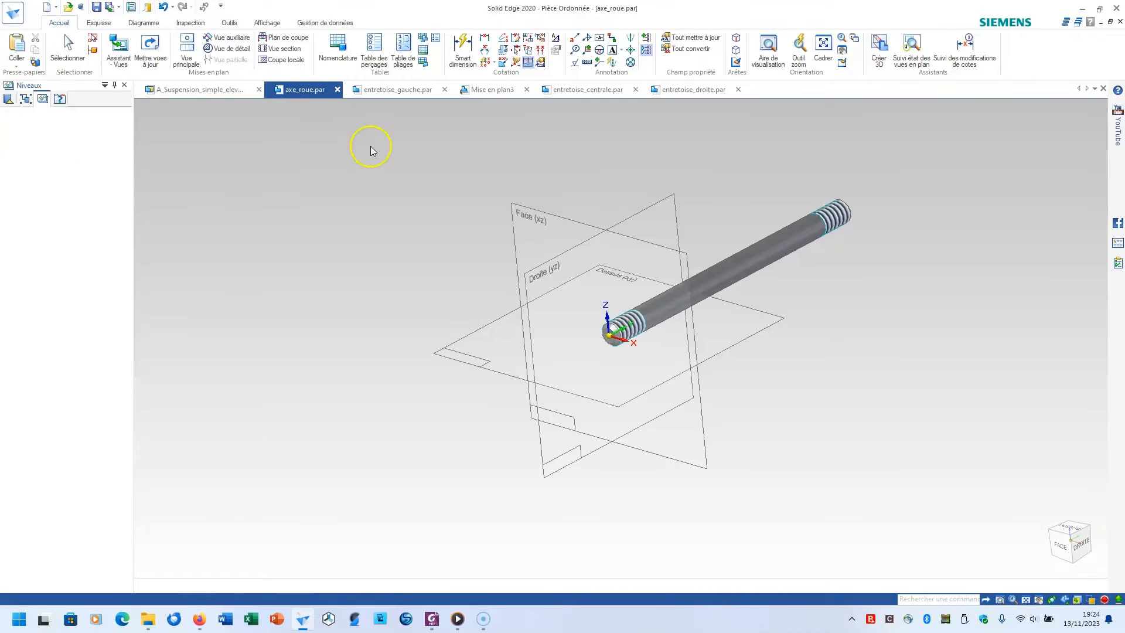
pyautogui.click(698, 257)
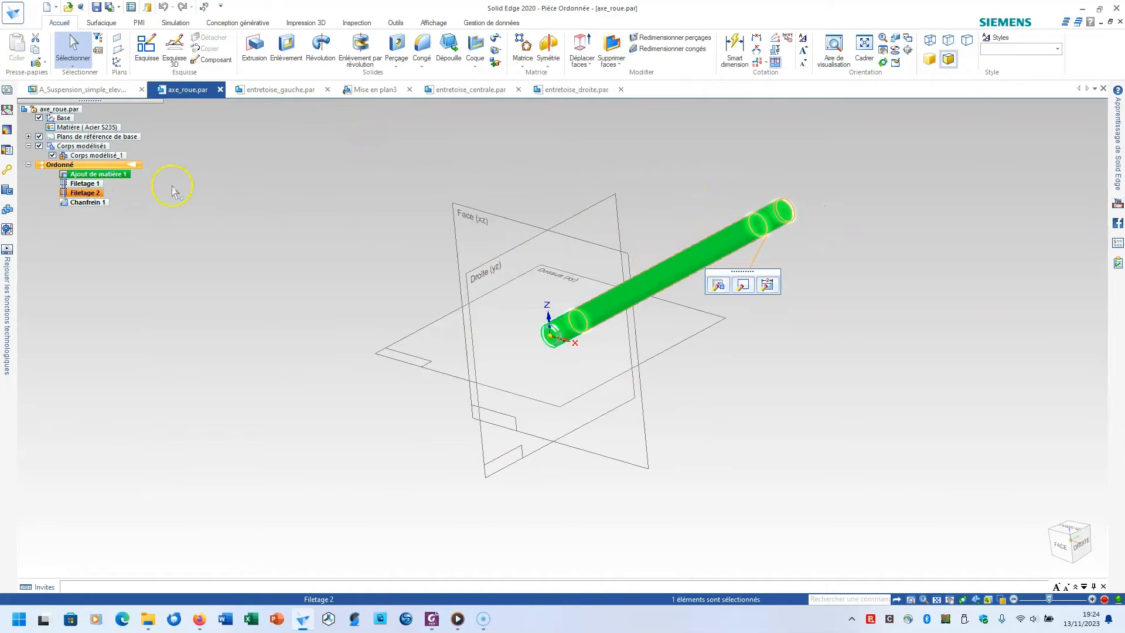
pyautogui.click(766, 285)
pyautogui.click(694, 279)
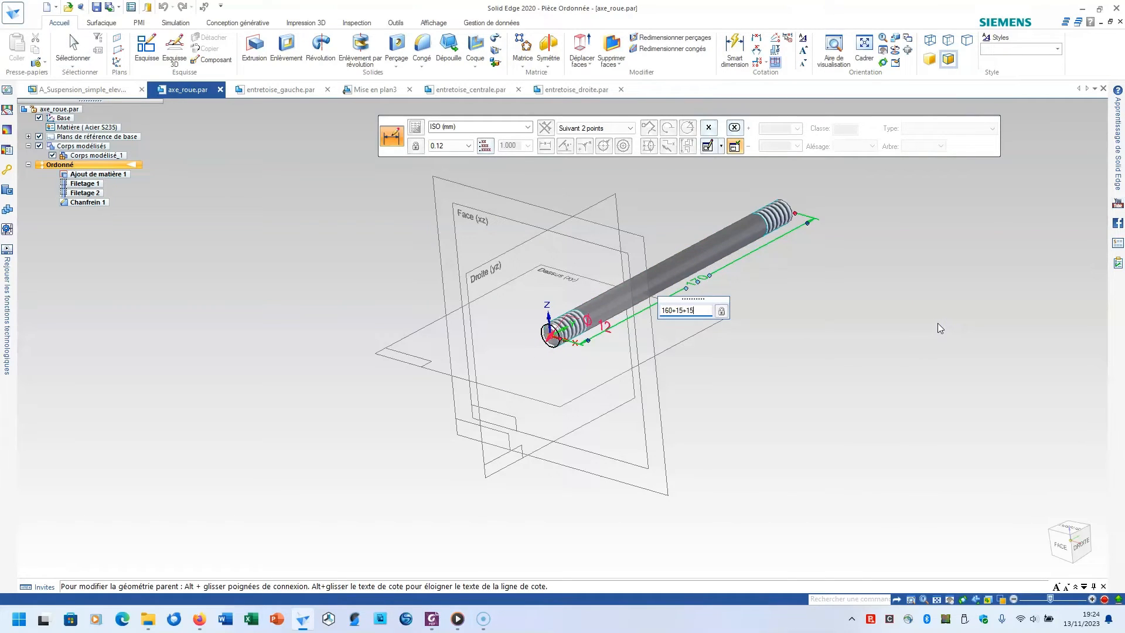
pyautogui.write('160+15+15')
pyautogui.press('Return')
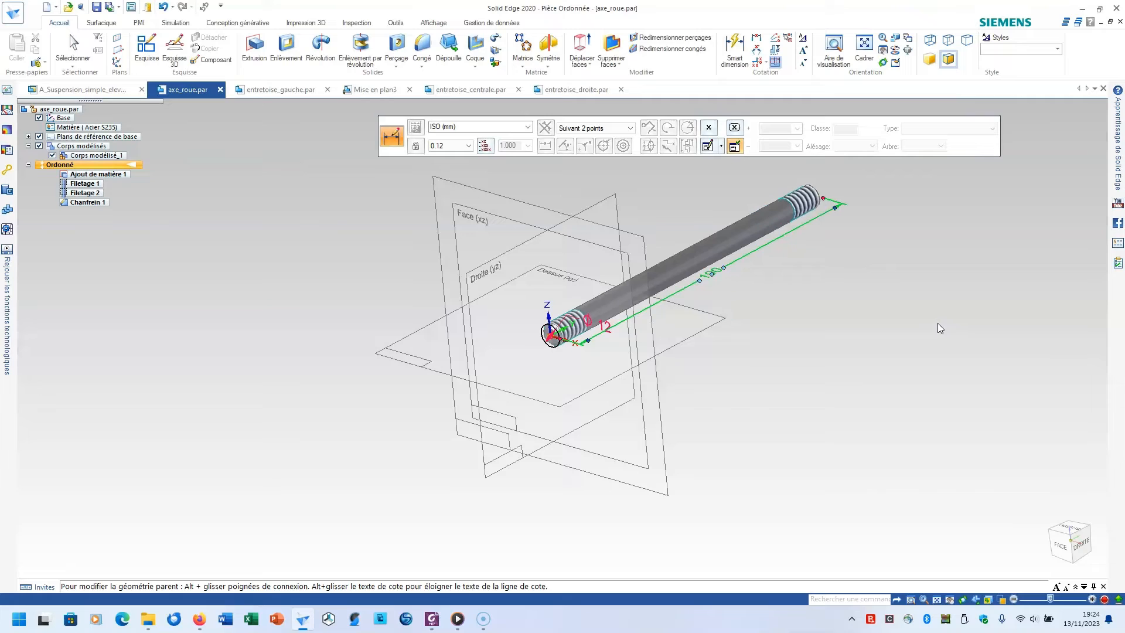
# Save axe_roue.par, switch to the assembly A_Suspension_simple_eleve.asm and update its active level.
pyautogui.click(96, 7)
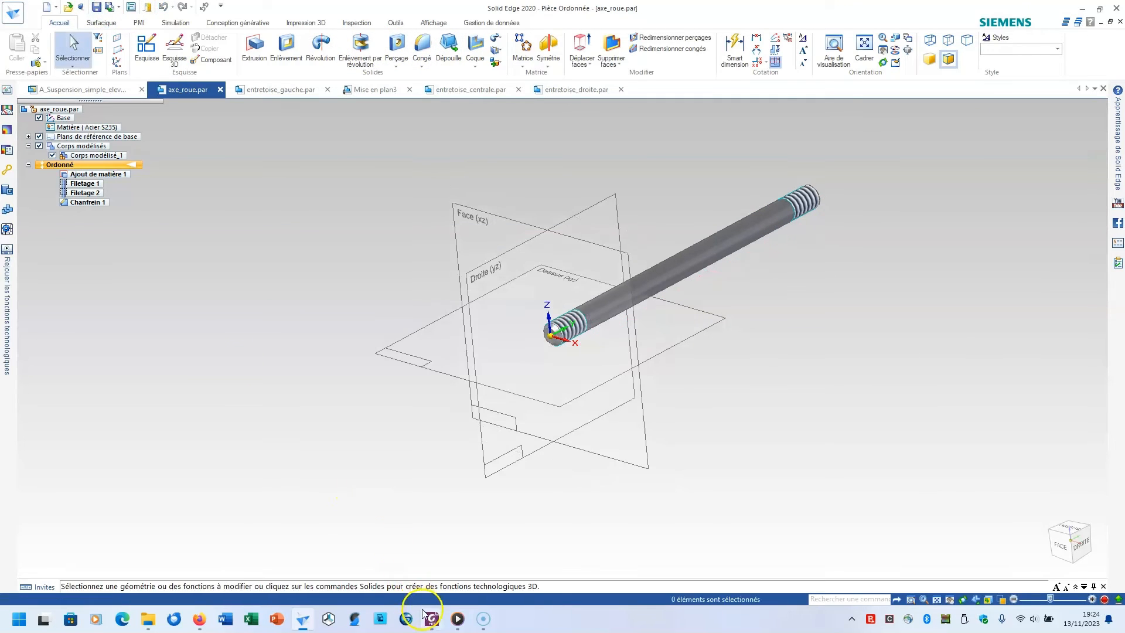
pyautogui.moveTo(430, 620)
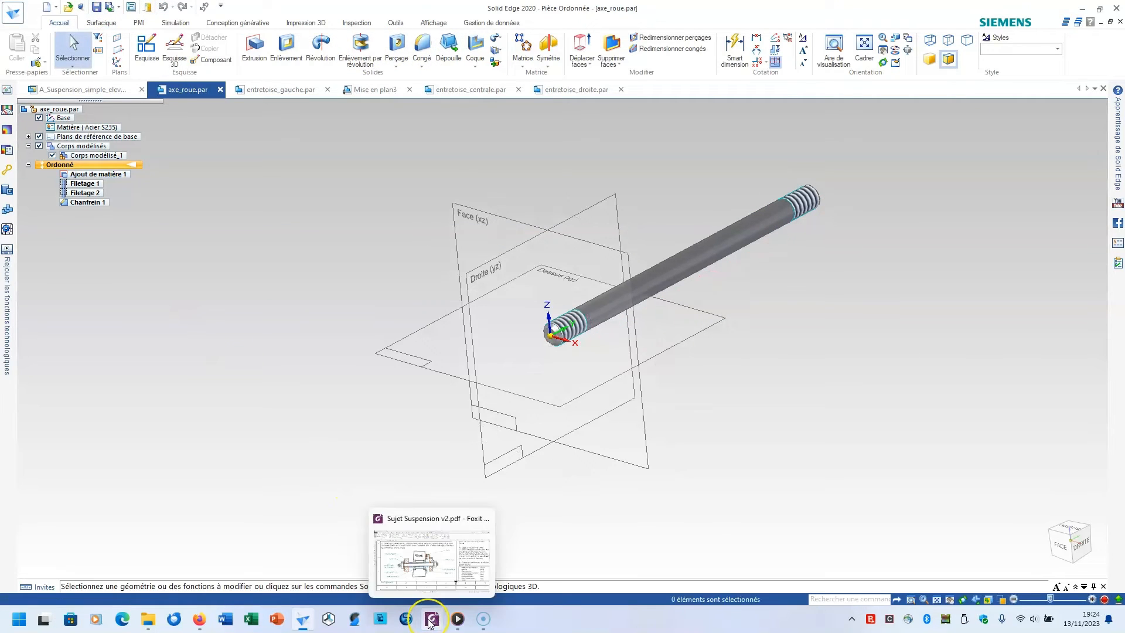
pyautogui.click(355, 616)
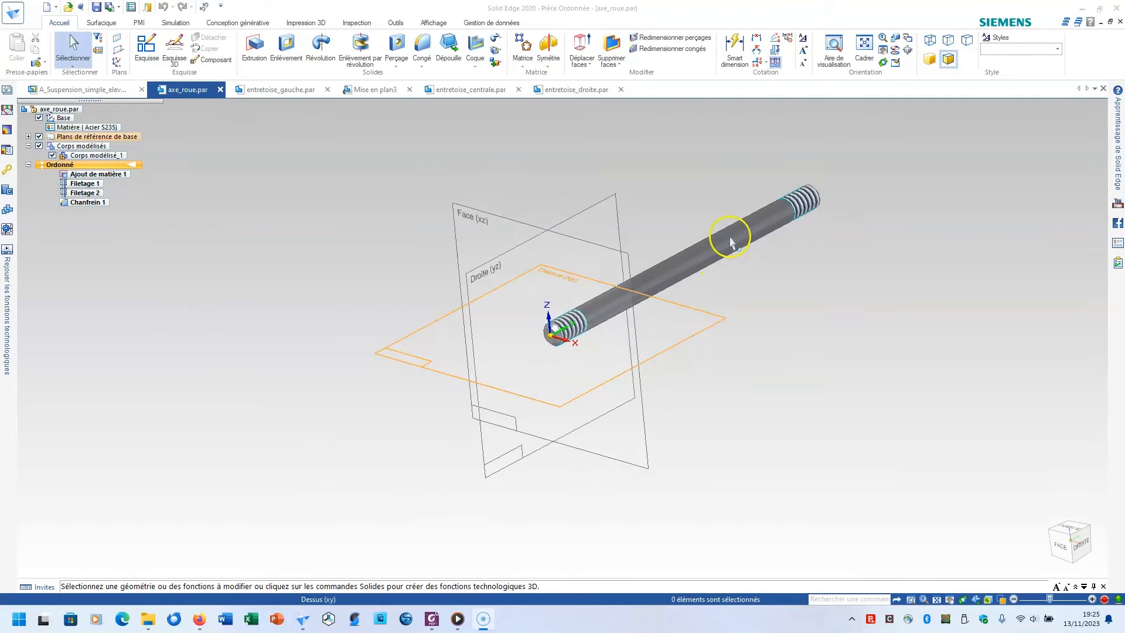
pyautogui.click(100, 90)
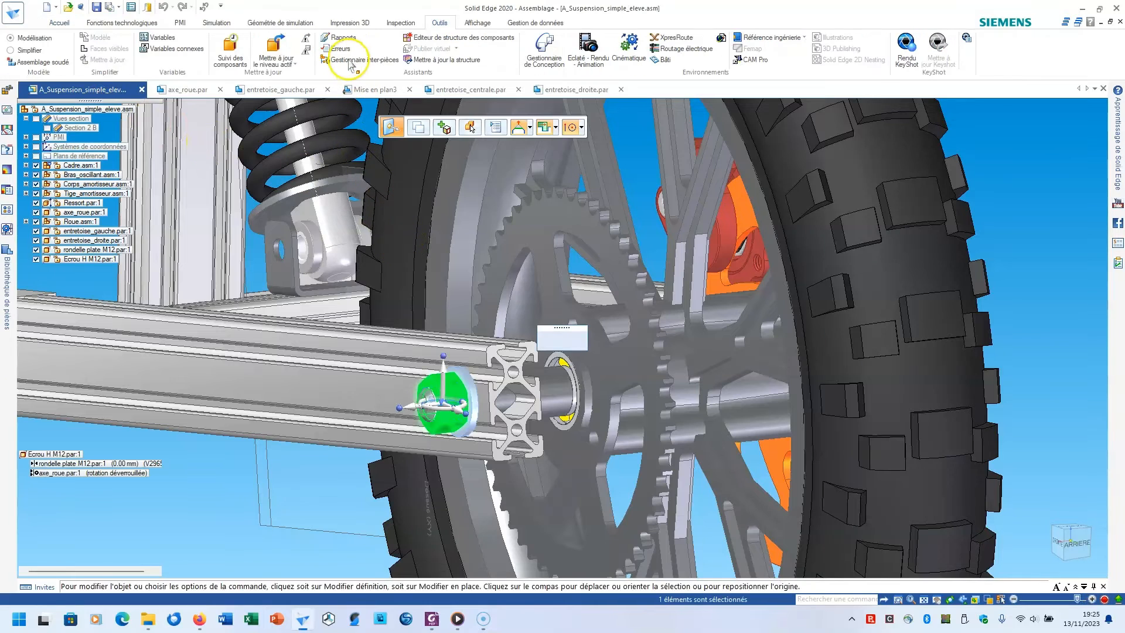
pyautogui.click(274, 45)
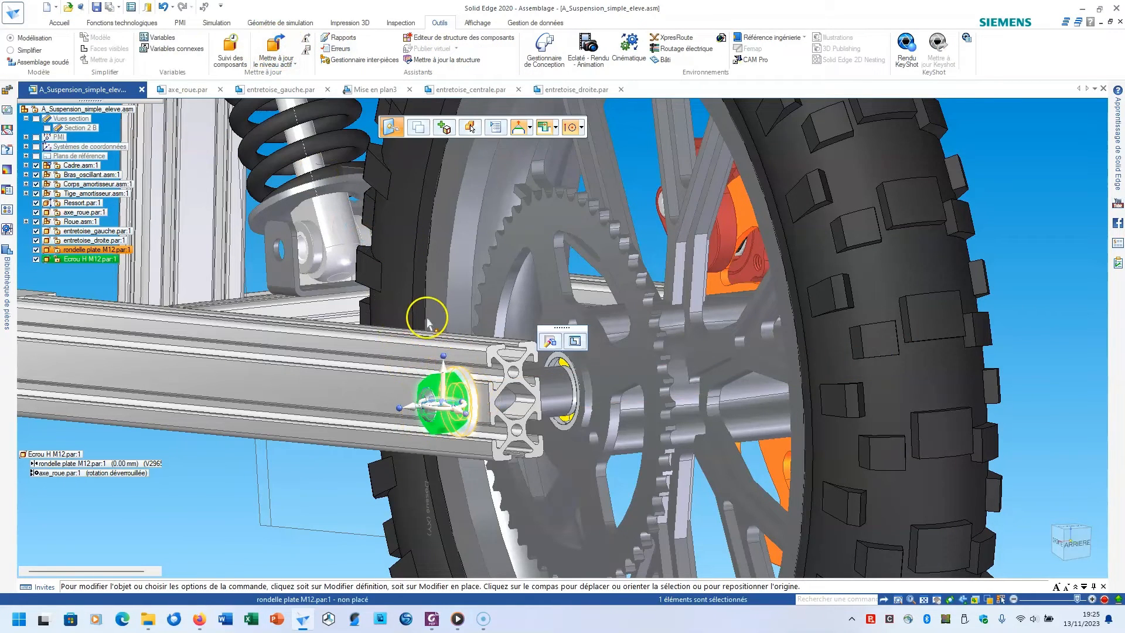
pyautogui.press('Escape')
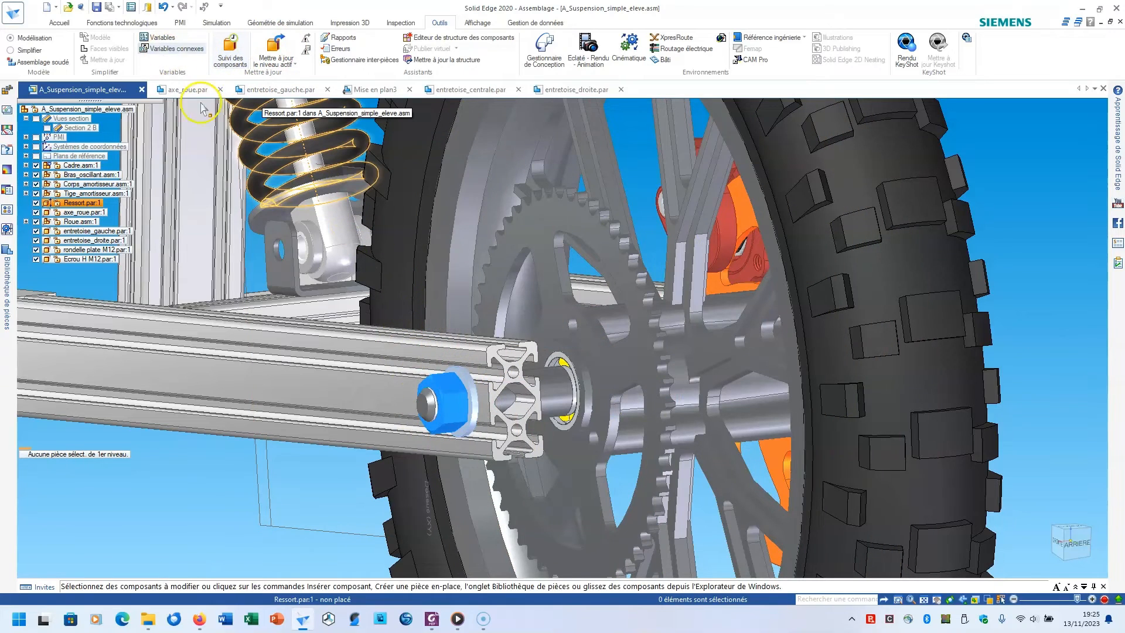
pyautogui.click(62, 24)
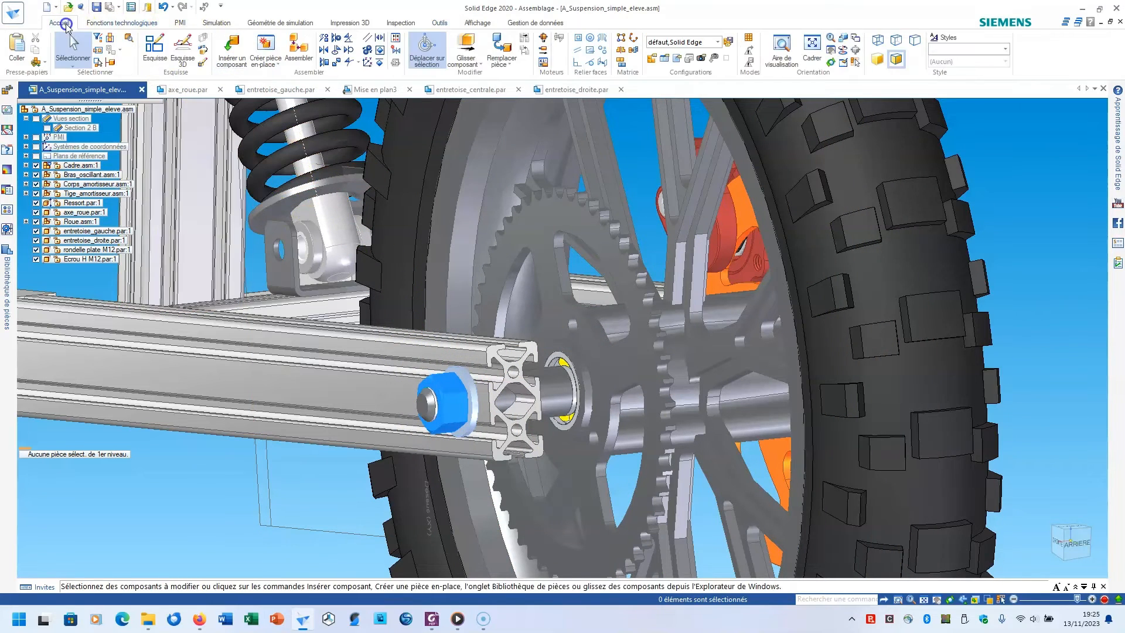
pyautogui.click(292, 64)
pyautogui.click(415, 352)
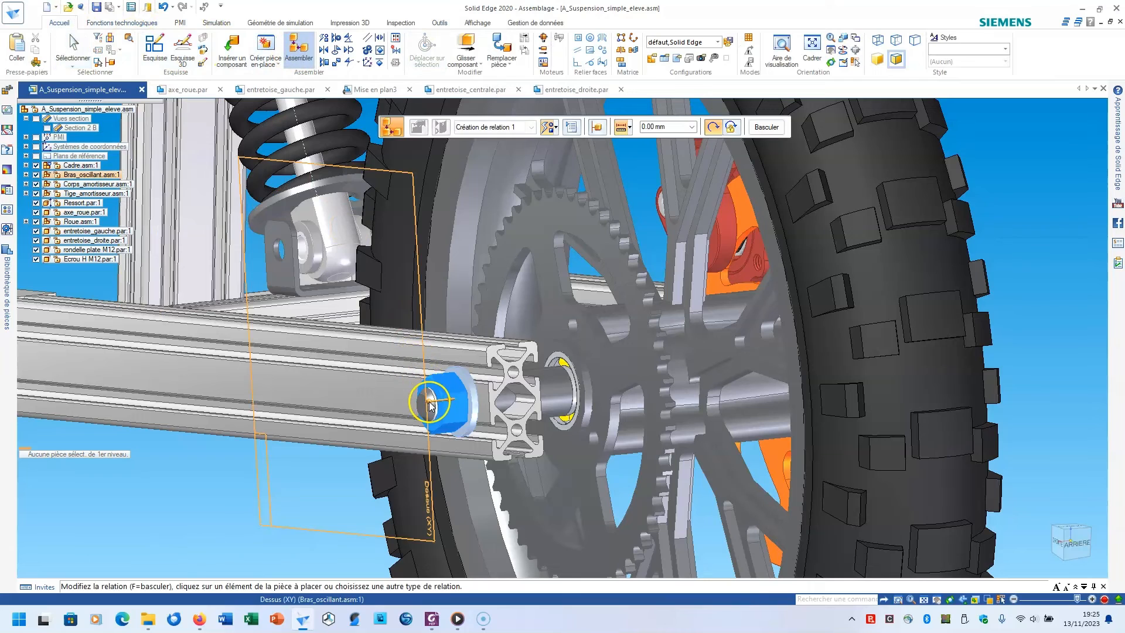
pyautogui.click(430, 404)
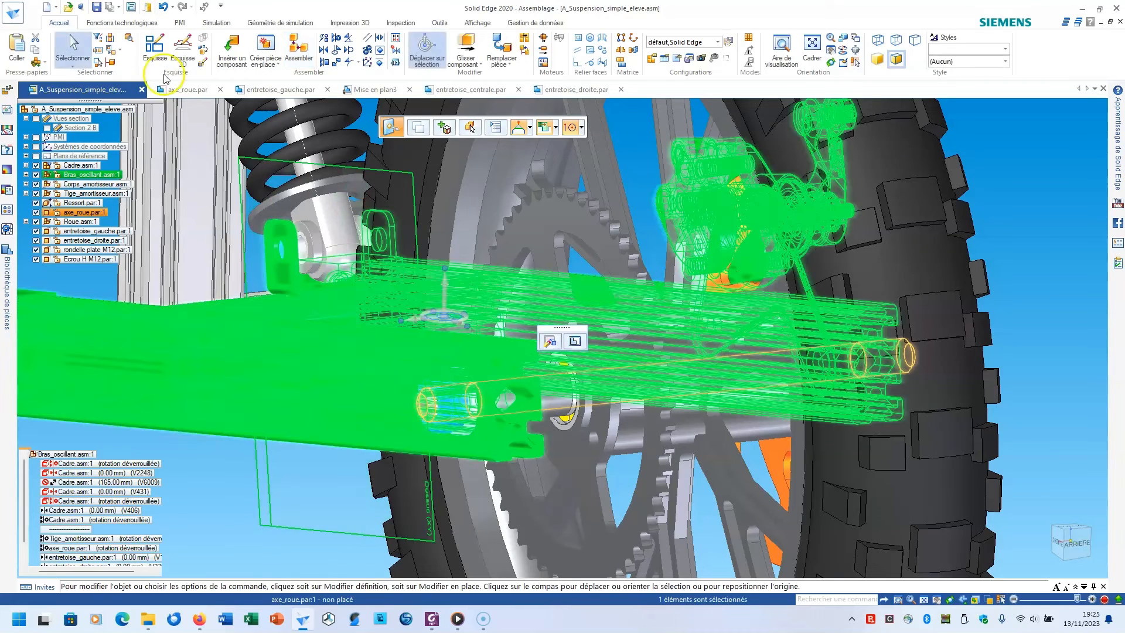
# Align the wheel axle's threaded end face flush with the outer face of the first M12 nut.
pyautogui.click(293, 44)
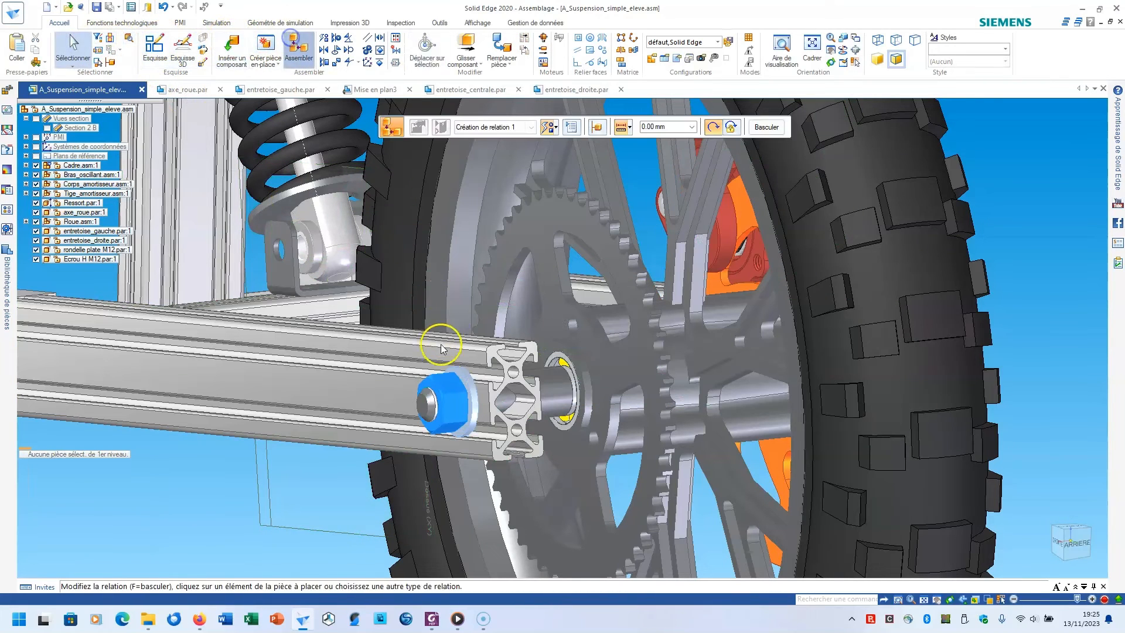
pyautogui.click(432, 402)
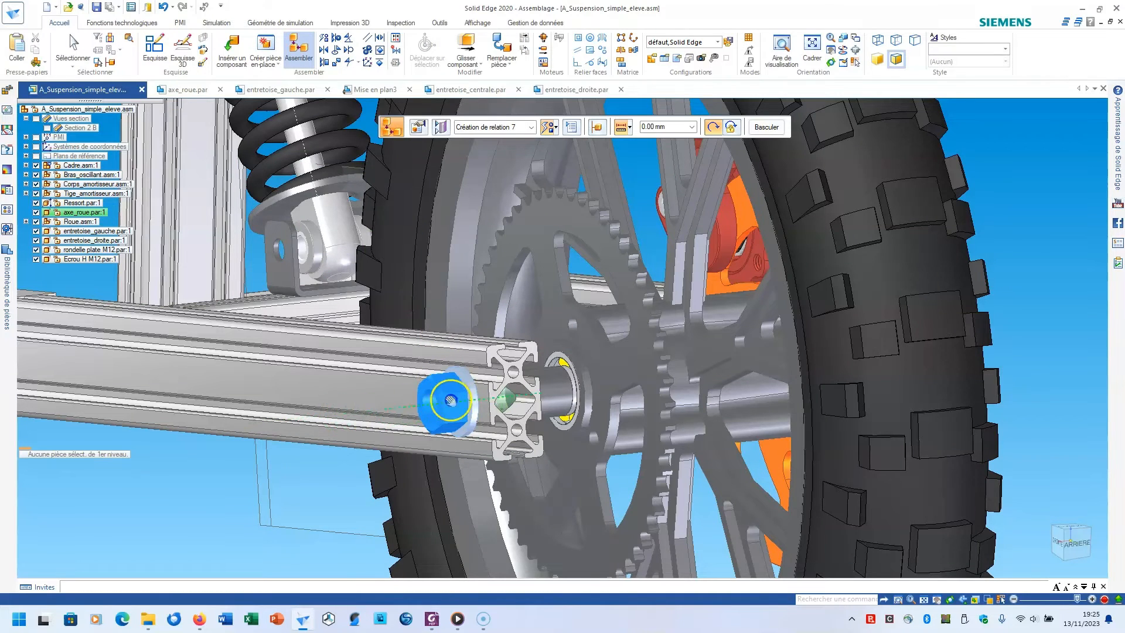
pyautogui.click(399, 396)
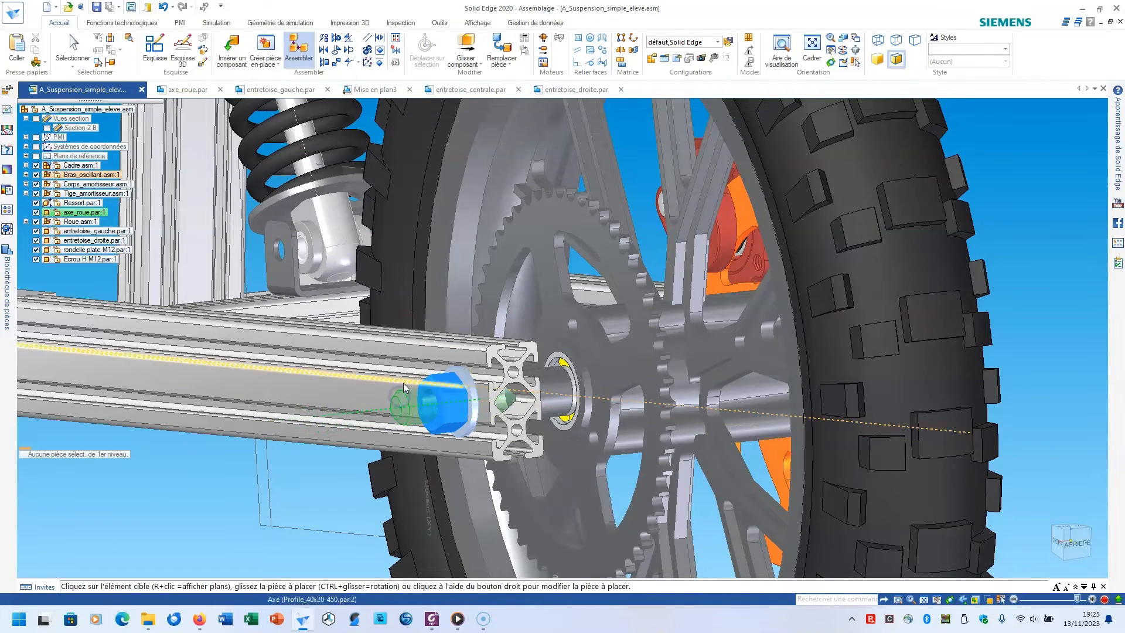
pyautogui.click(299, 47)
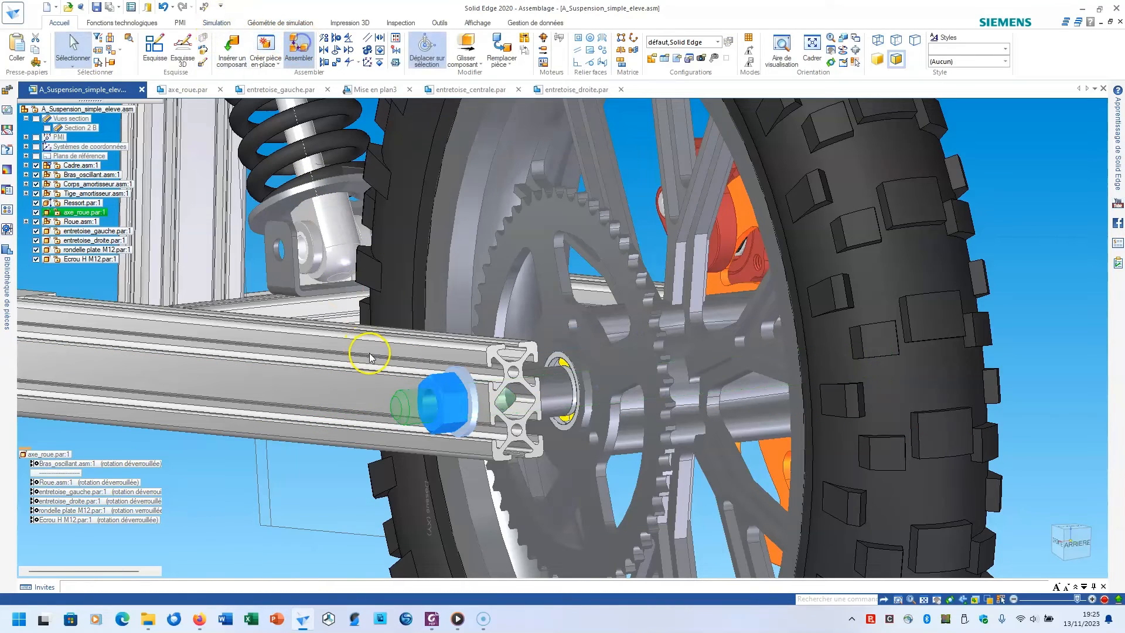
pyautogui.scroll(1, 414, 396)
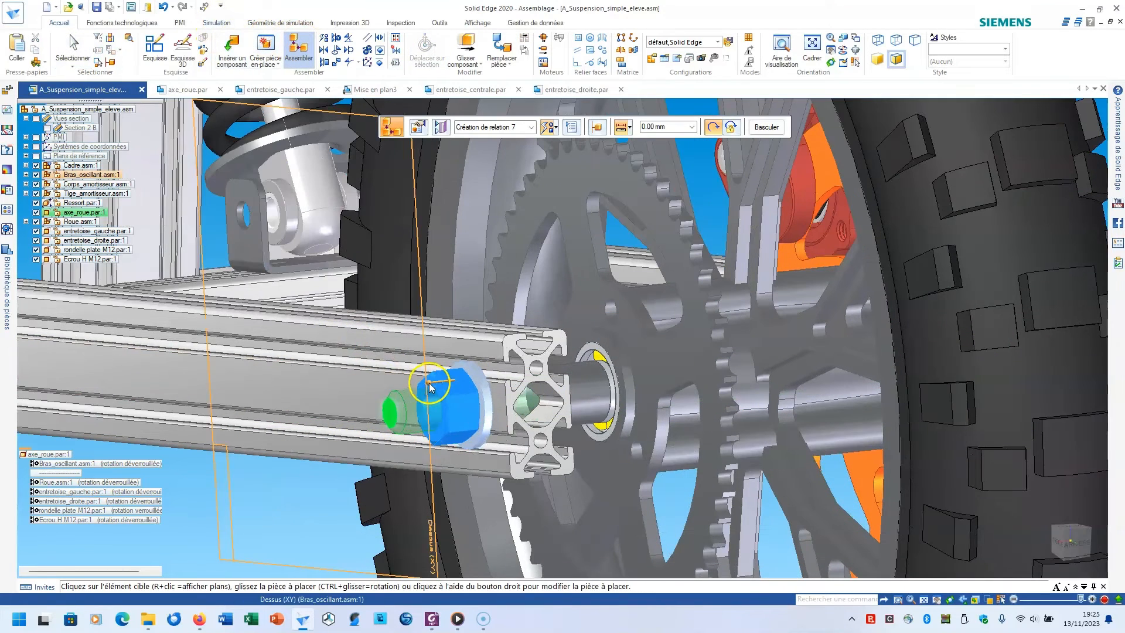
pyautogui.click(440, 389)
pyautogui.scroll(3, 433, 397)
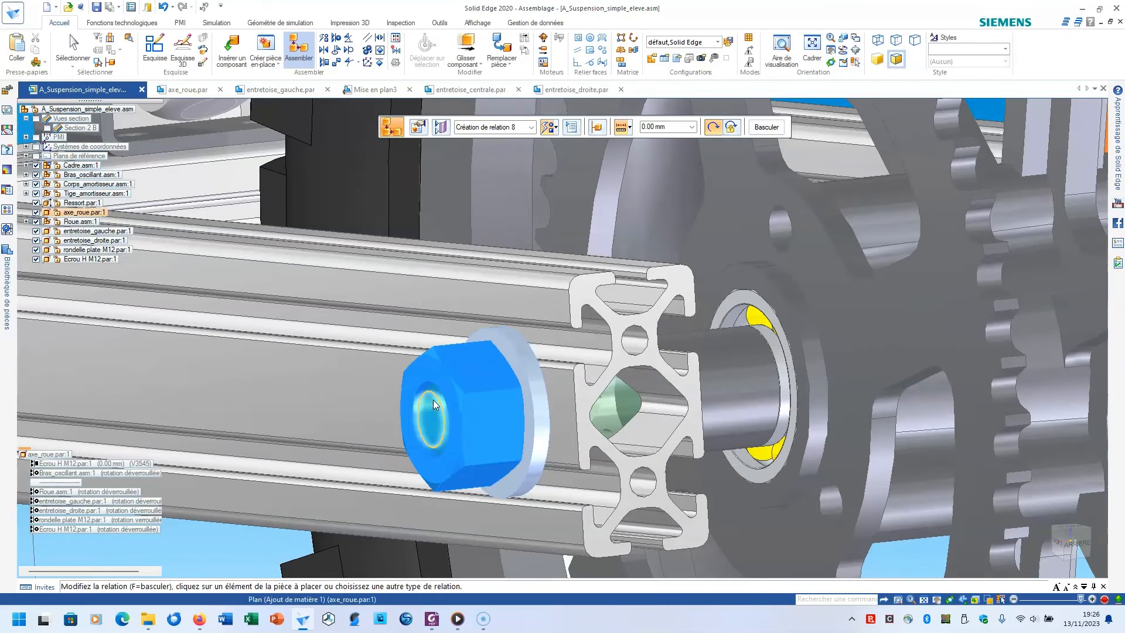
pyautogui.click(434, 400)
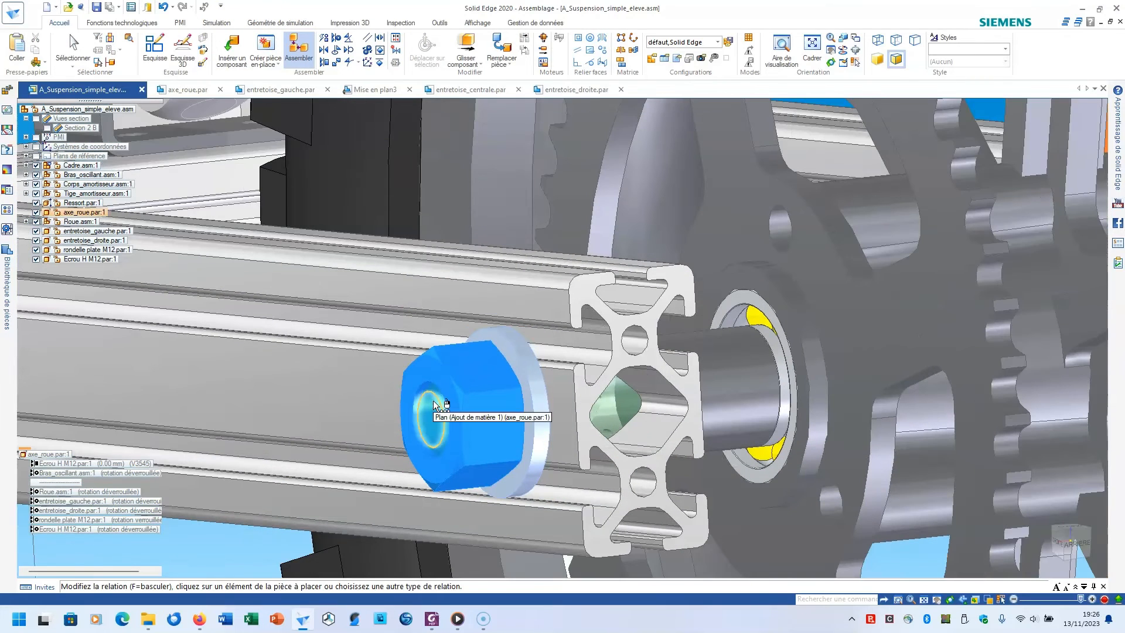
# Set the offset of the alignment between the axle's end face and the M12 nut to -3 mm.
pyautogui.click(90, 534)
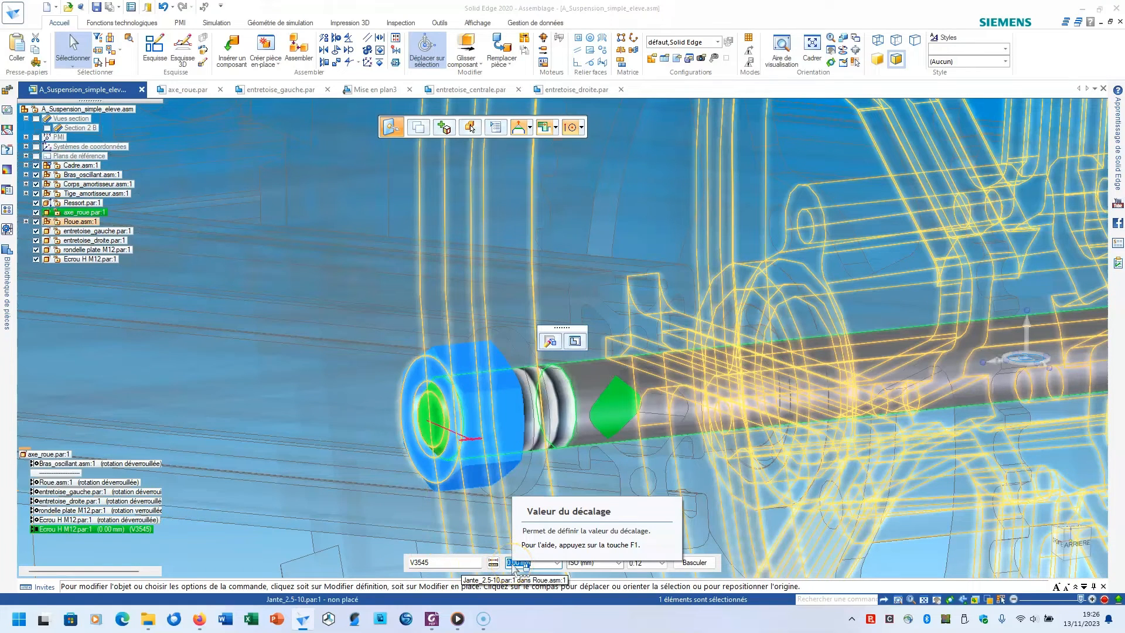
pyautogui.write('3')
pyautogui.press('Return')
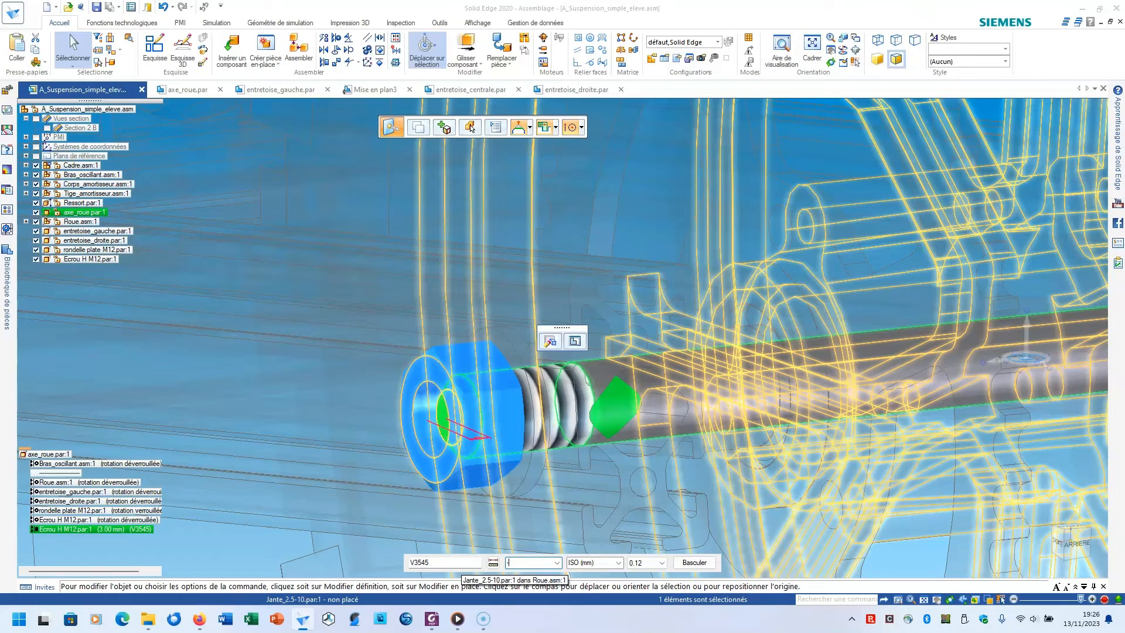
pyautogui.write('-3.00')
pyautogui.press('Return')
pyautogui.scroll(-8, 450, 473)
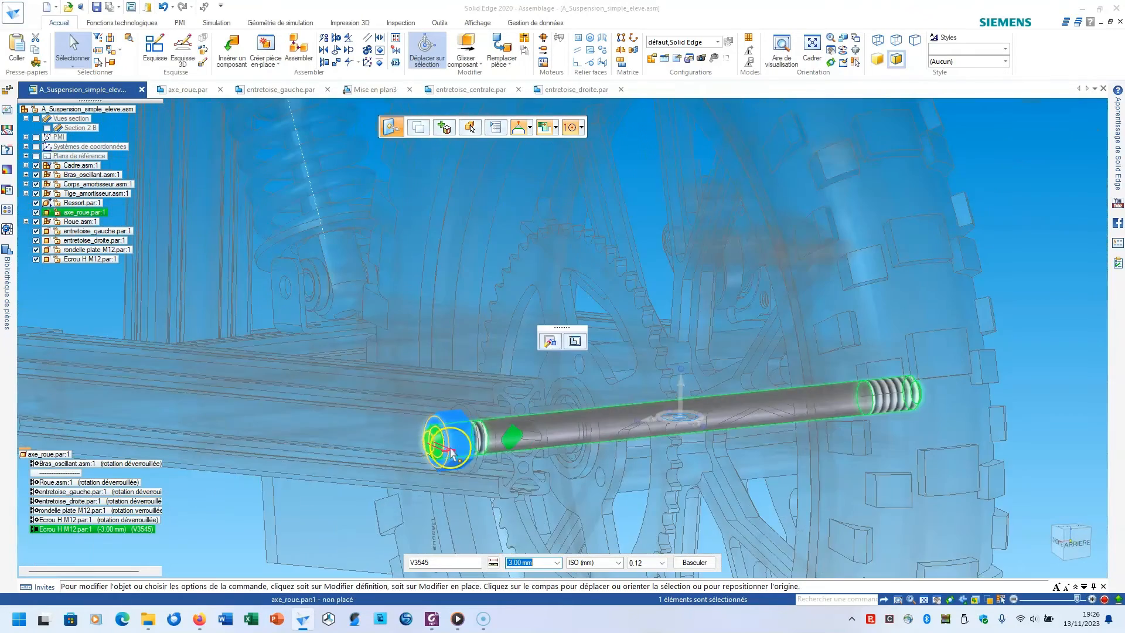
pyautogui.scroll(-2, 814, 423)
pyautogui.moveTo(799, 426)
pyautogui.mouseDown(button='middle')
pyautogui.moveTo(771, 432)
pyautogui.moveTo(775, 410)
pyautogui.mouseUp(button='middle')
pyautogui.press('Escape')
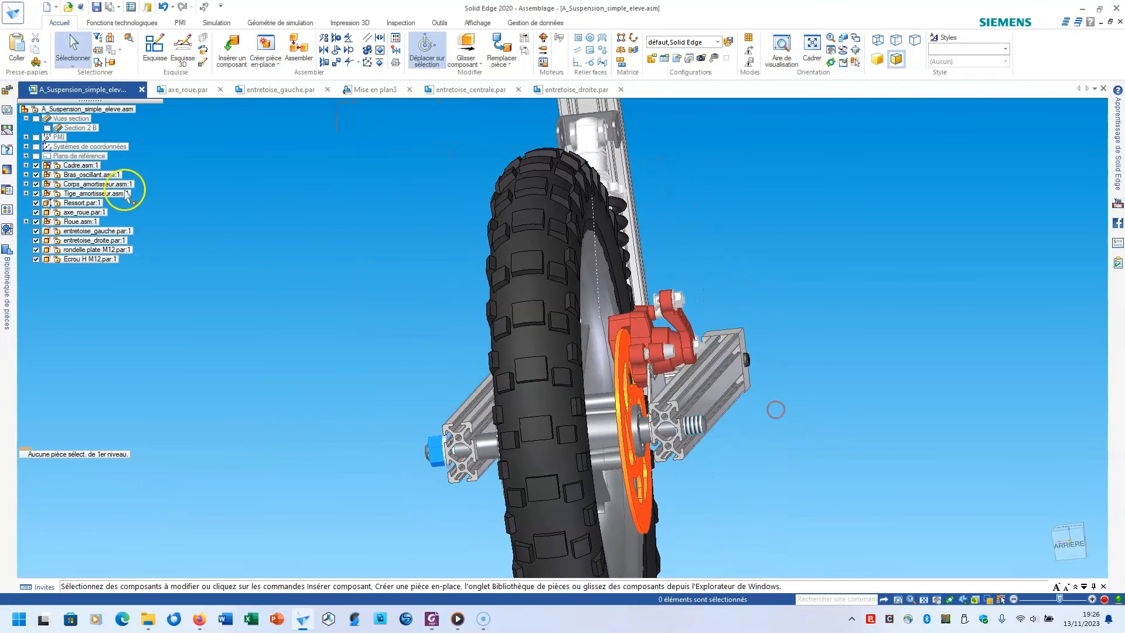
# Add a second rondelle plate M12 and assemble it on the axle's free threaded end against the swing arm profile's outer face.
pyautogui.click(57, 252)
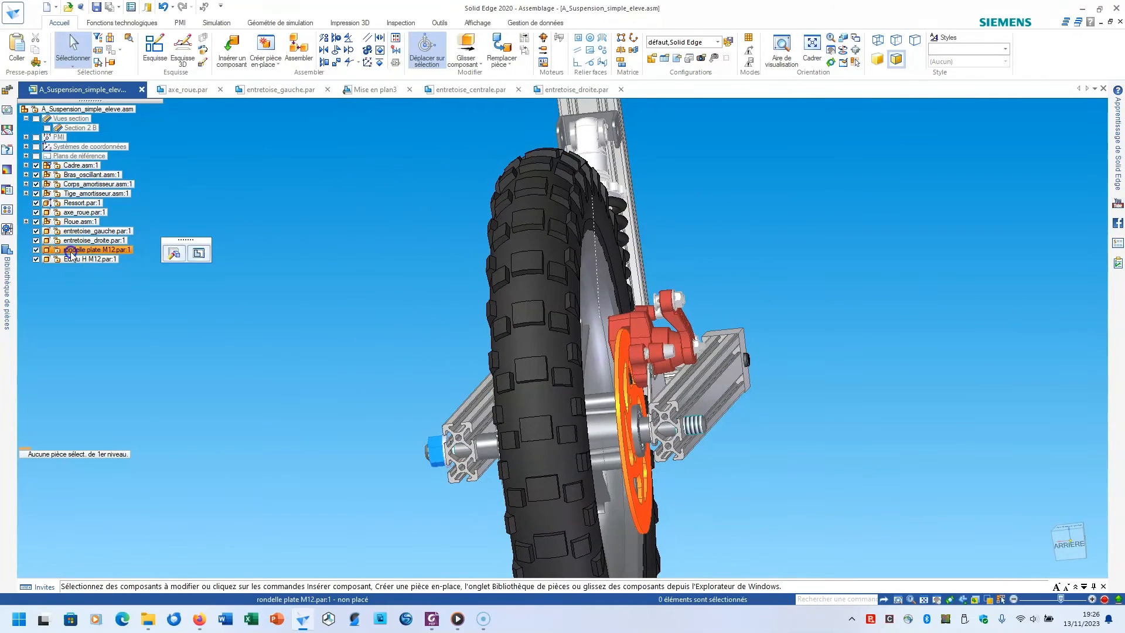
pyautogui.moveTo(831, 388); pyautogui.dragTo(830, 387)
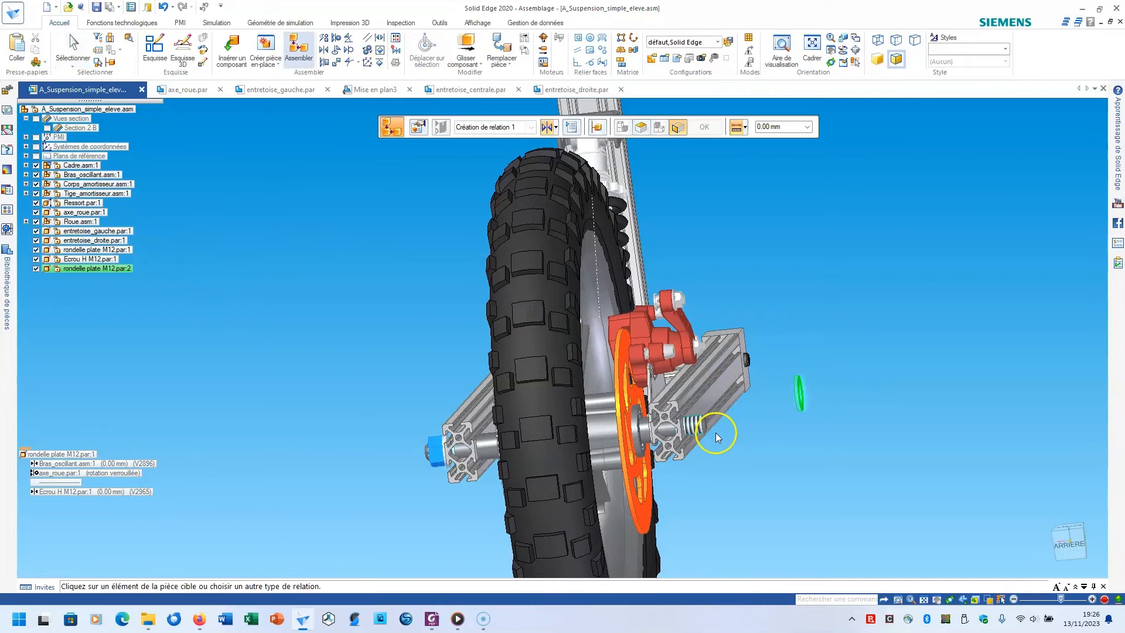
pyautogui.scroll(4, 716, 432)
pyautogui.click(665, 382)
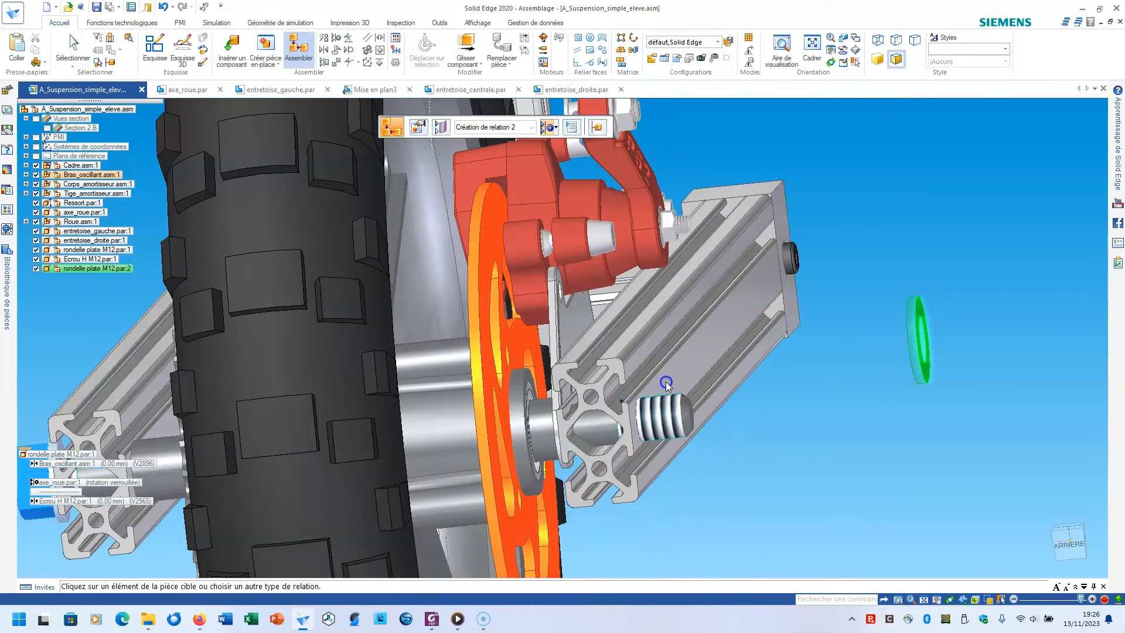
pyautogui.click(659, 417)
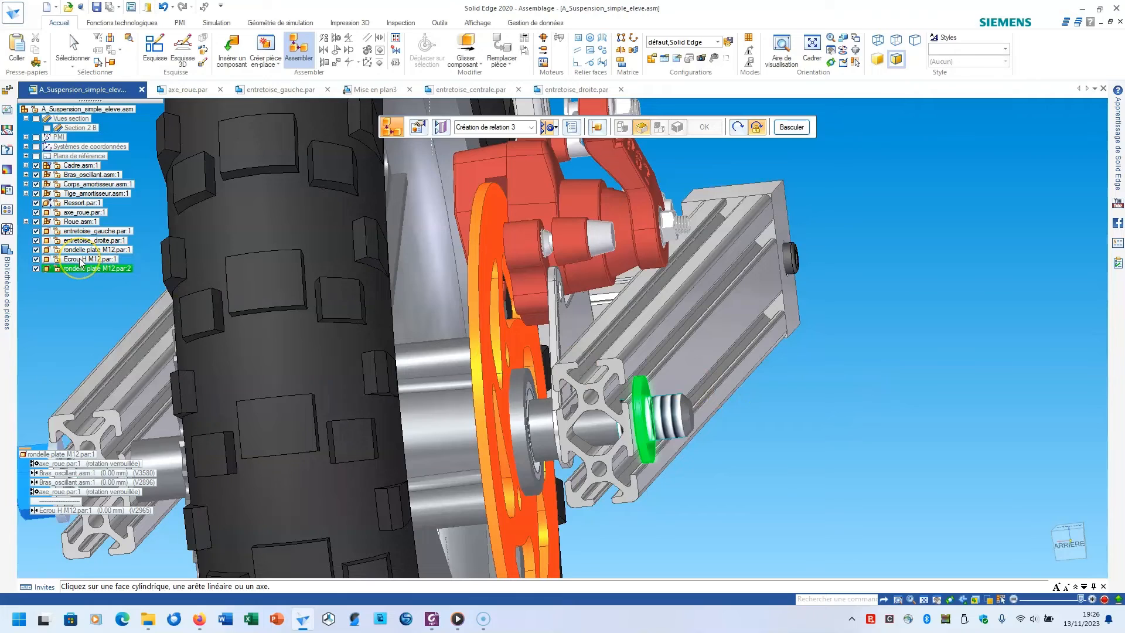
pyautogui.rightClick(65, 297)
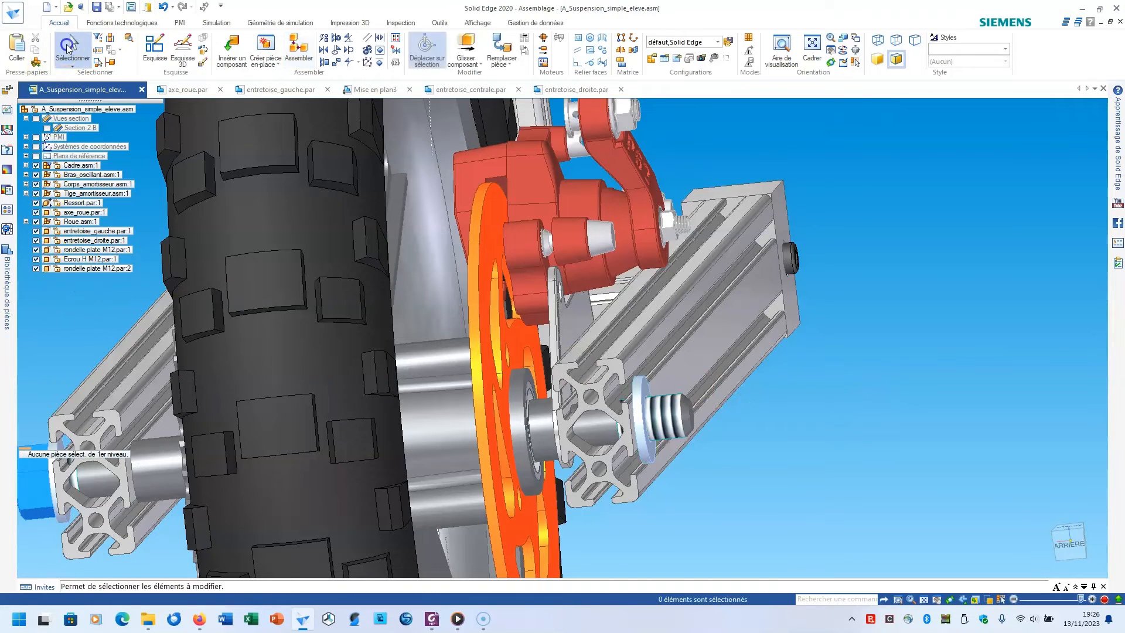
# Add a second Ecrou H M12 next to the new washer and align its axis with the wheel axle.
pyautogui.click(70, 266)
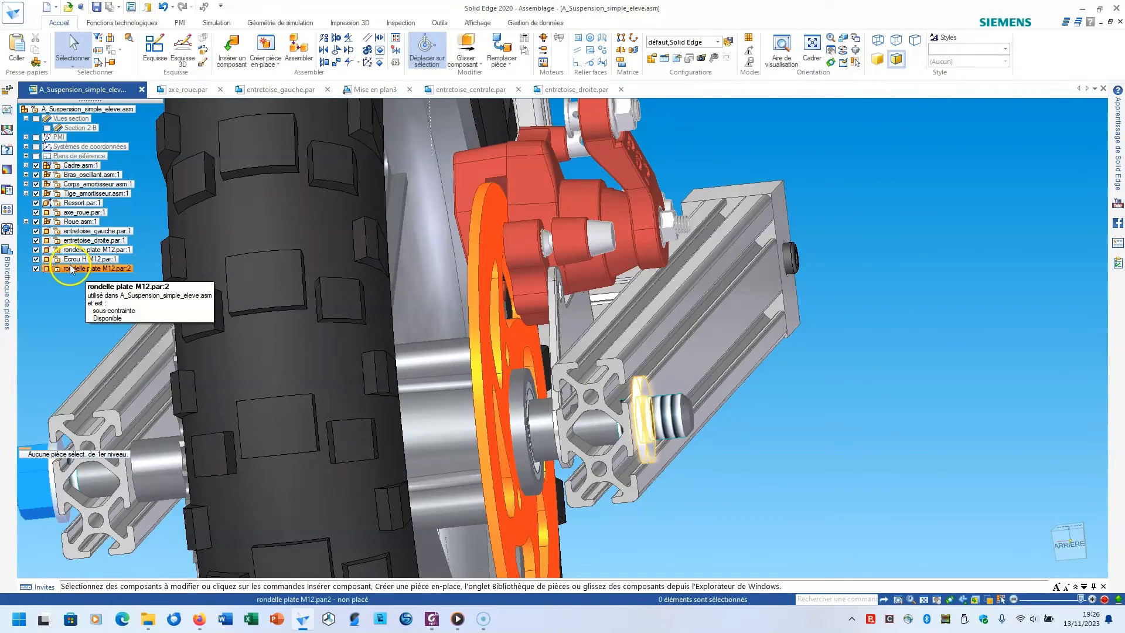
pyautogui.click(71, 260)
pyautogui.moveTo(907, 423); pyautogui.dragTo(874, 418)
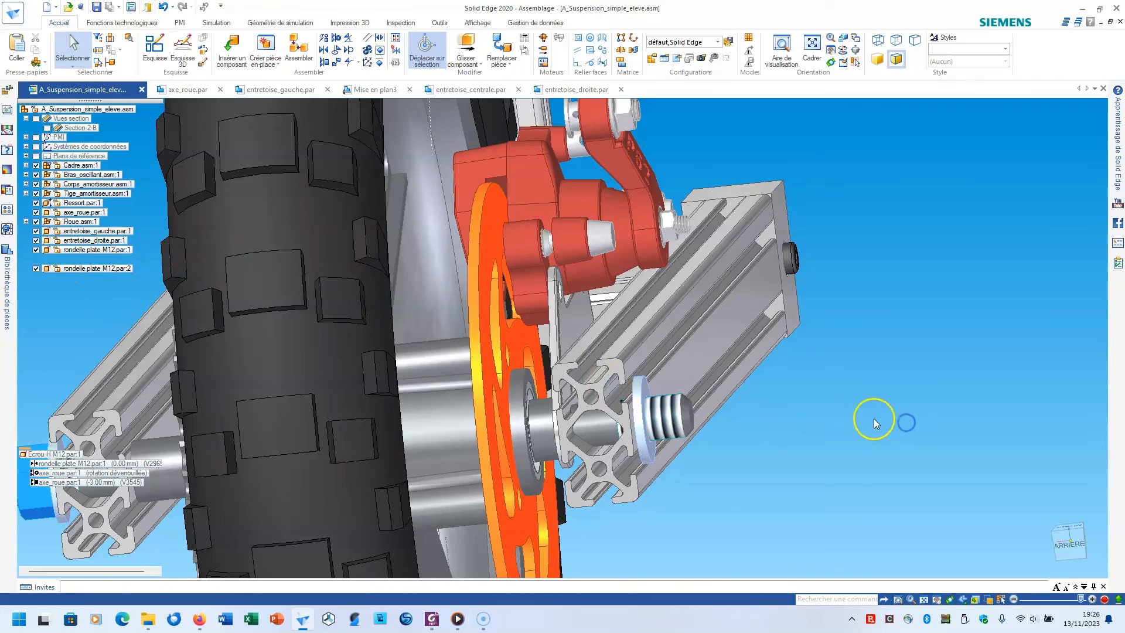
pyautogui.scroll(3, 808, 384)
pyautogui.moveTo(952, 427); pyautogui.dragTo(927, 426, button='middle')
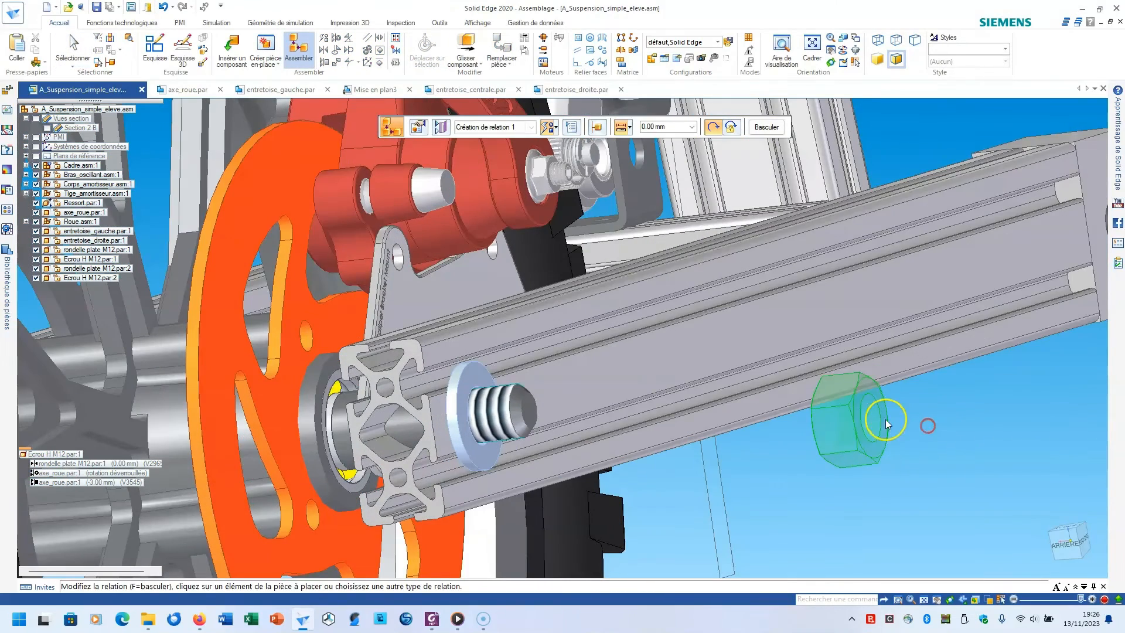
pyautogui.click(867, 417)
pyautogui.click(492, 402)
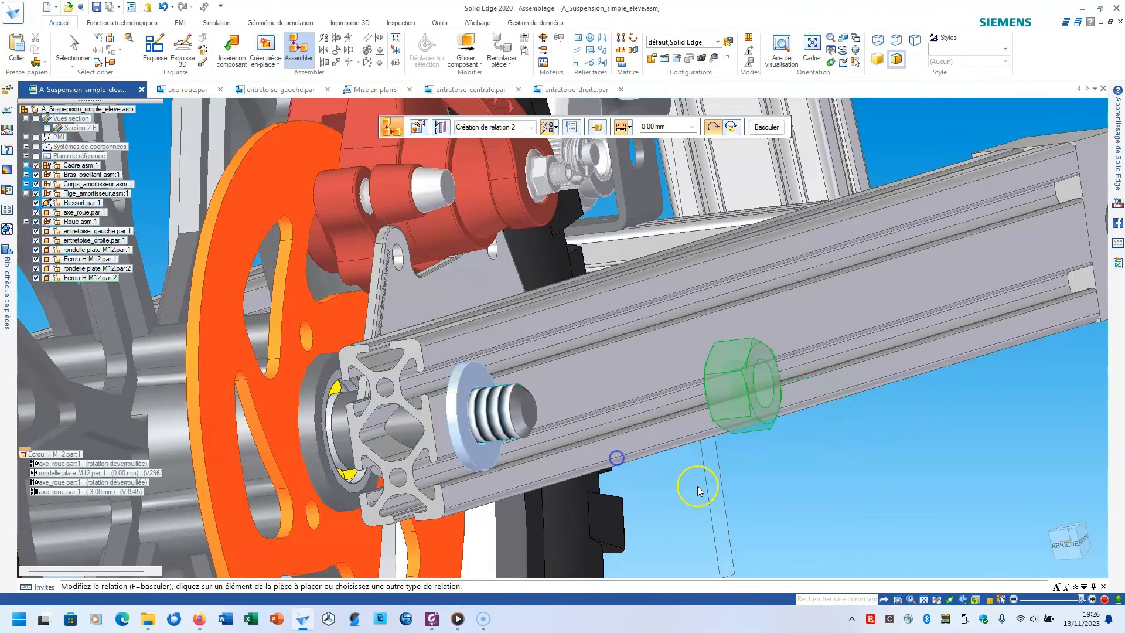
# Mate the second nut's inner face against the second washer's outer face and save the assembly.
pyautogui.moveTo(697, 477); pyautogui.dragTo(788, 476, button='middle')
pyautogui.click(912, 332)
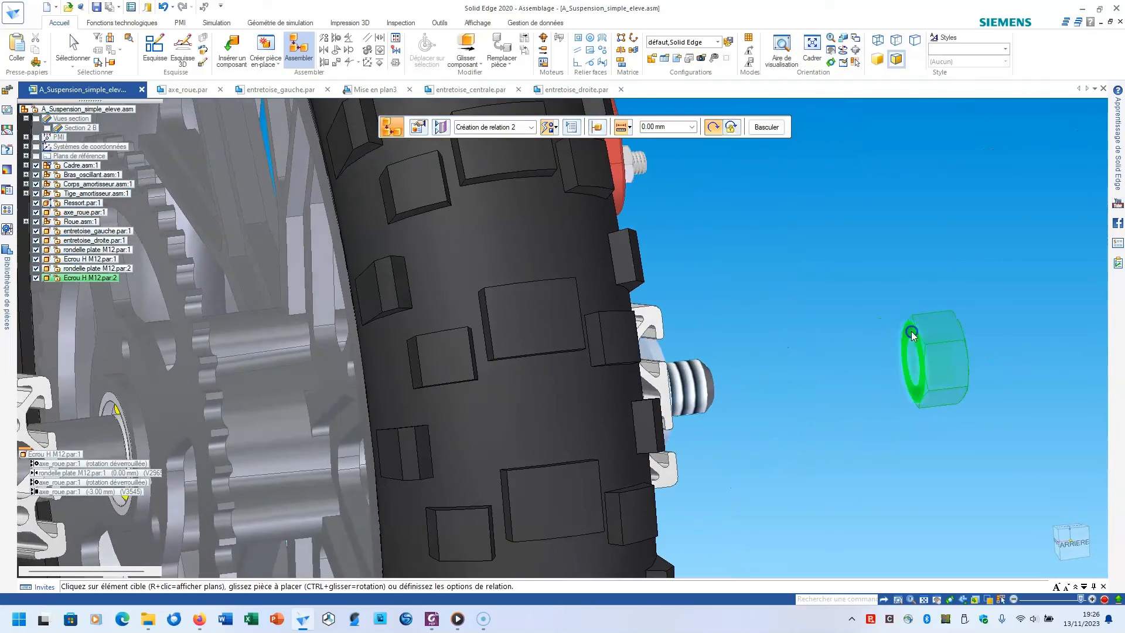
pyautogui.moveTo(912, 332); pyautogui.dragTo(662, 370, button='middle')
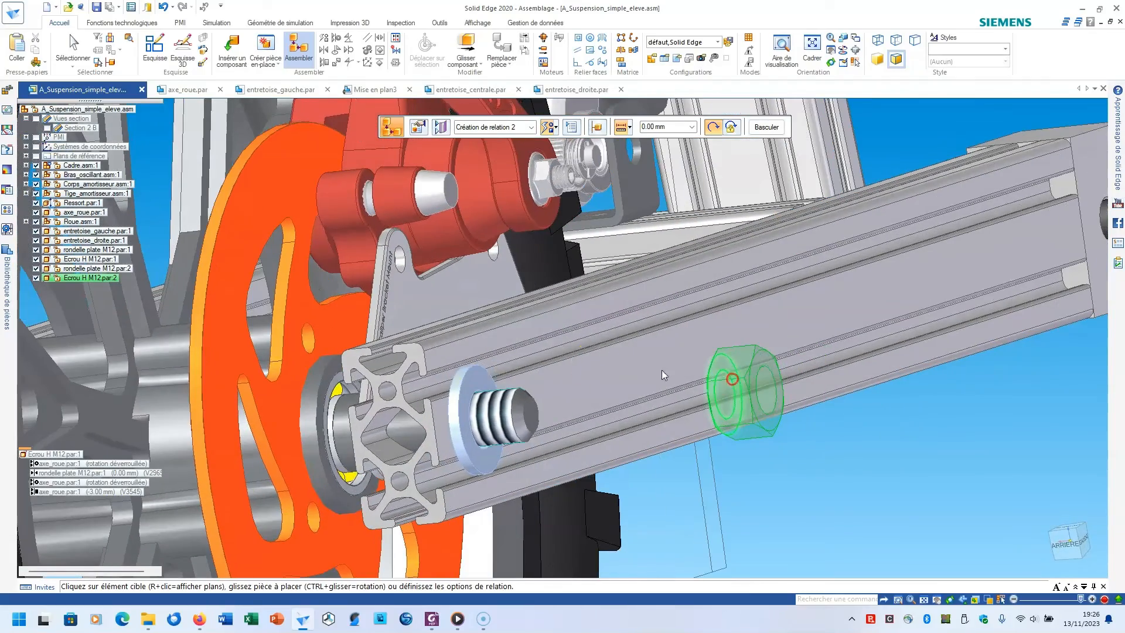
pyautogui.click(480, 378)
pyautogui.moveTo(494, 477); pyautogui.dragTo(716, 492, button='middle')
pyautogui.keyDown('shift'); pyautogui.moveTo(253, 318); pyautogui.dragTo(393, 313, button='middle'); pyautogui.keyUp('shift')
pyautogui.scroll(-2, 394, 313)
pyautogui.click(96, 8)
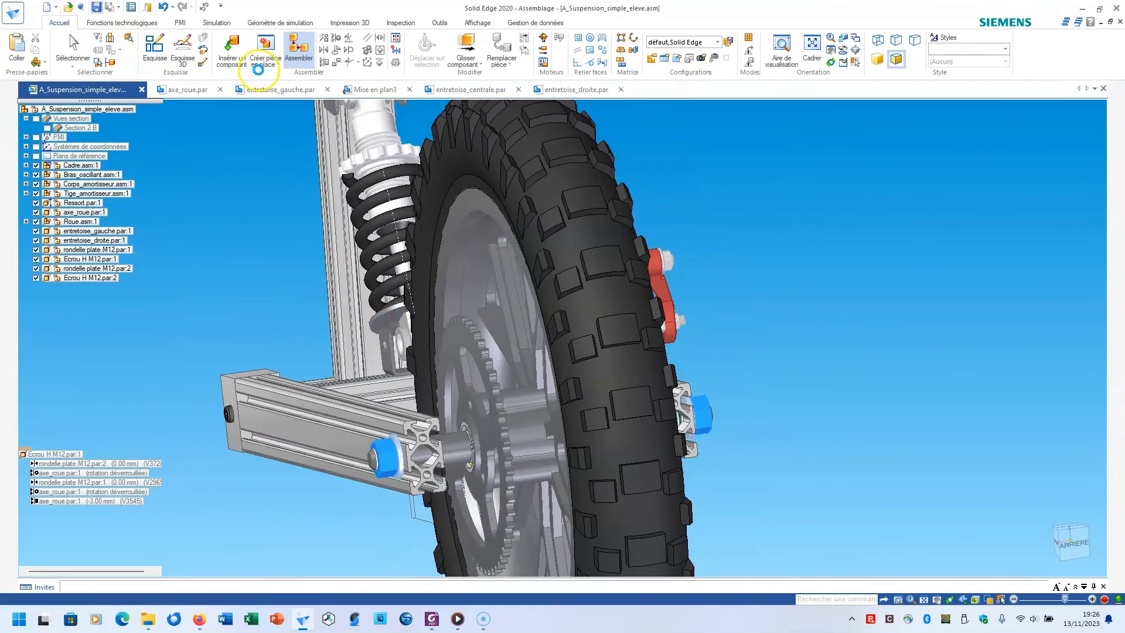
# Switch to the drawing Mise en plan3 and update its views to show the second washer and nut.
pyautogui.click(390, 89)
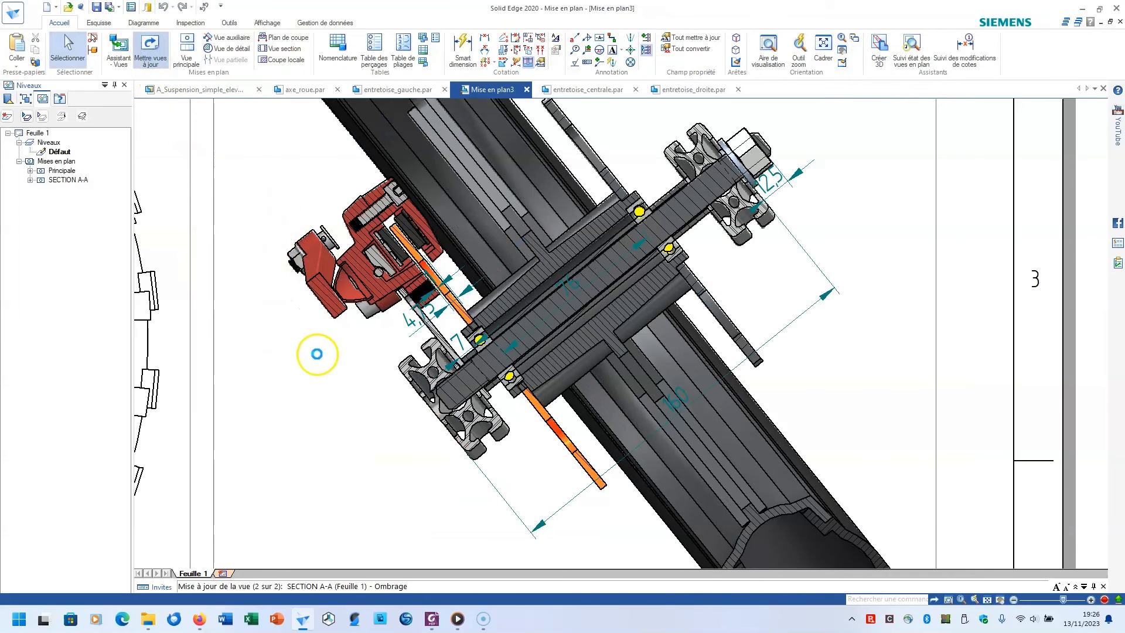
pyautogui.scroll(5, 404, 427)
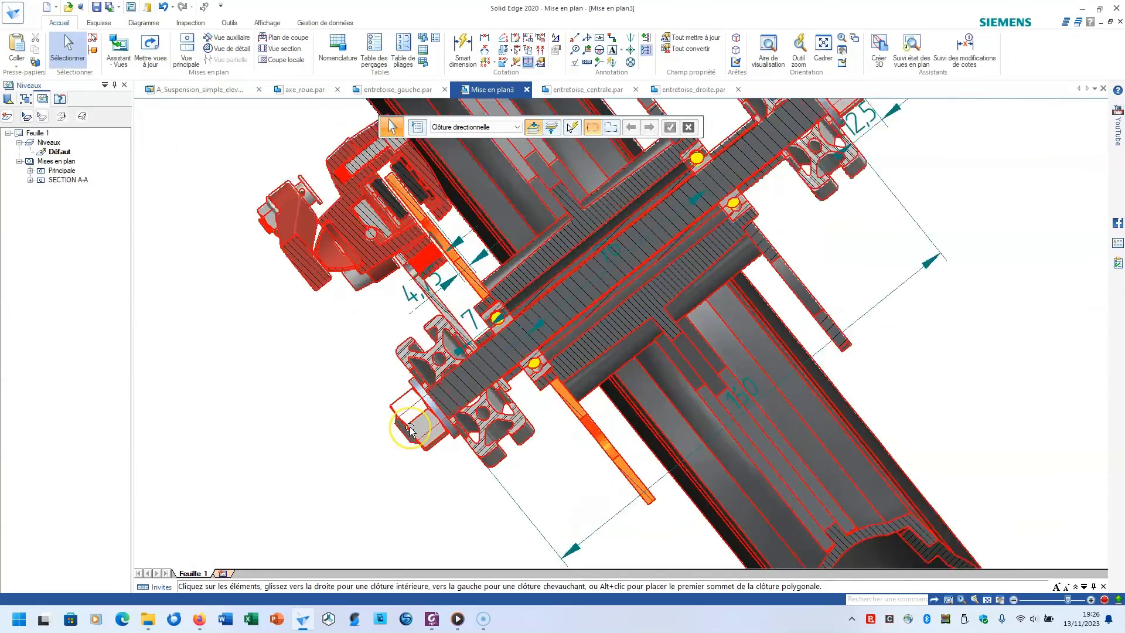
pyautogui.scroll(-4, 410, 430)
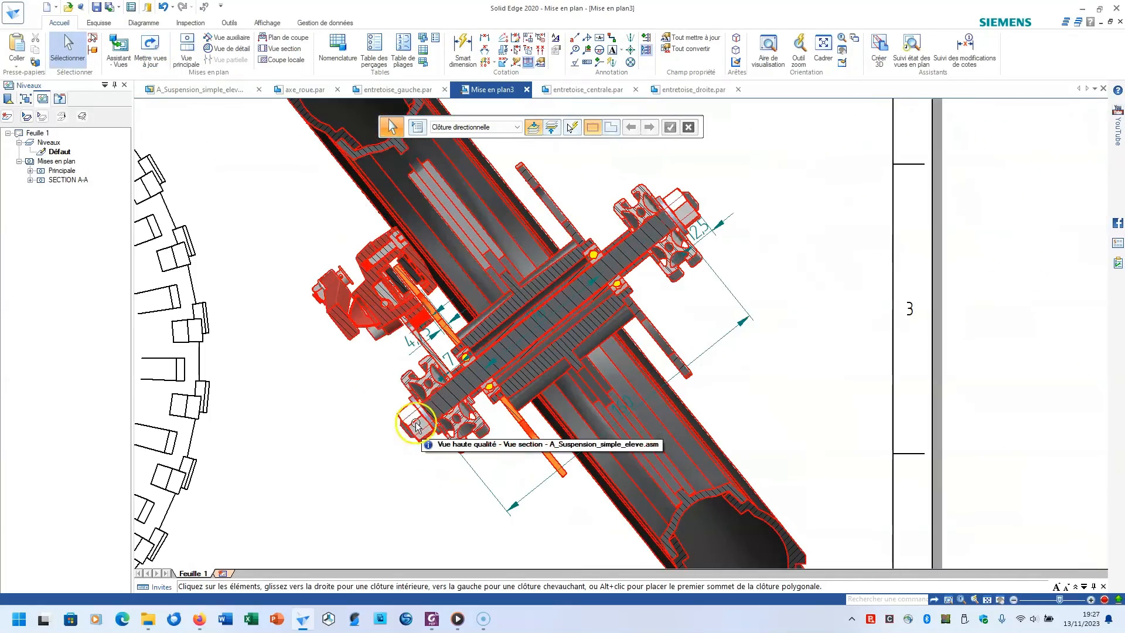
# Draw a vertical line through the wheel centre in the main view, extending beyond the tyre at both ends.
pyautogui.moveTo(776, 386); pyautogui.dragTo(786, 391, button='middle')
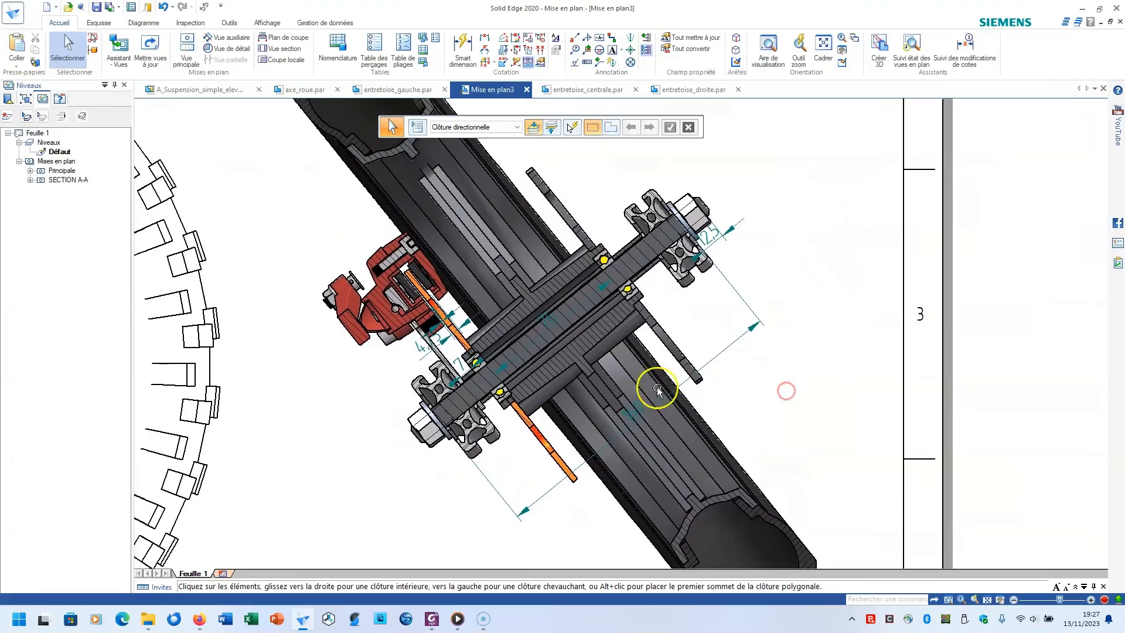
pyautogui.scroll(1, 514, 317)
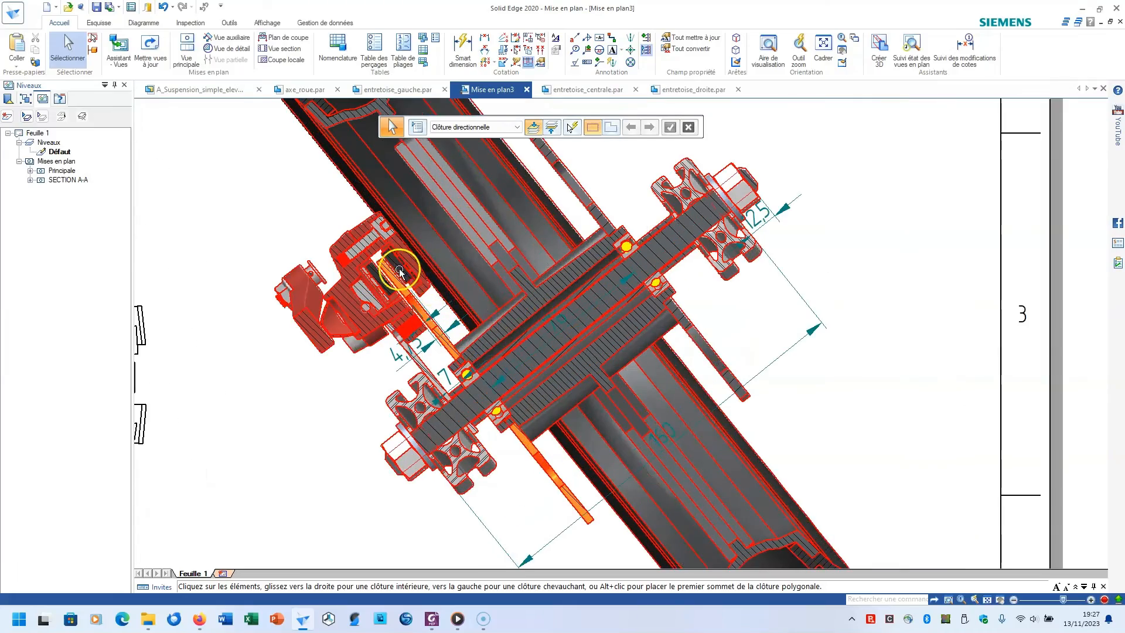
pyautogui.scroll(3, 399, 272)
pyautogui.scroll(-6, 385, 240)
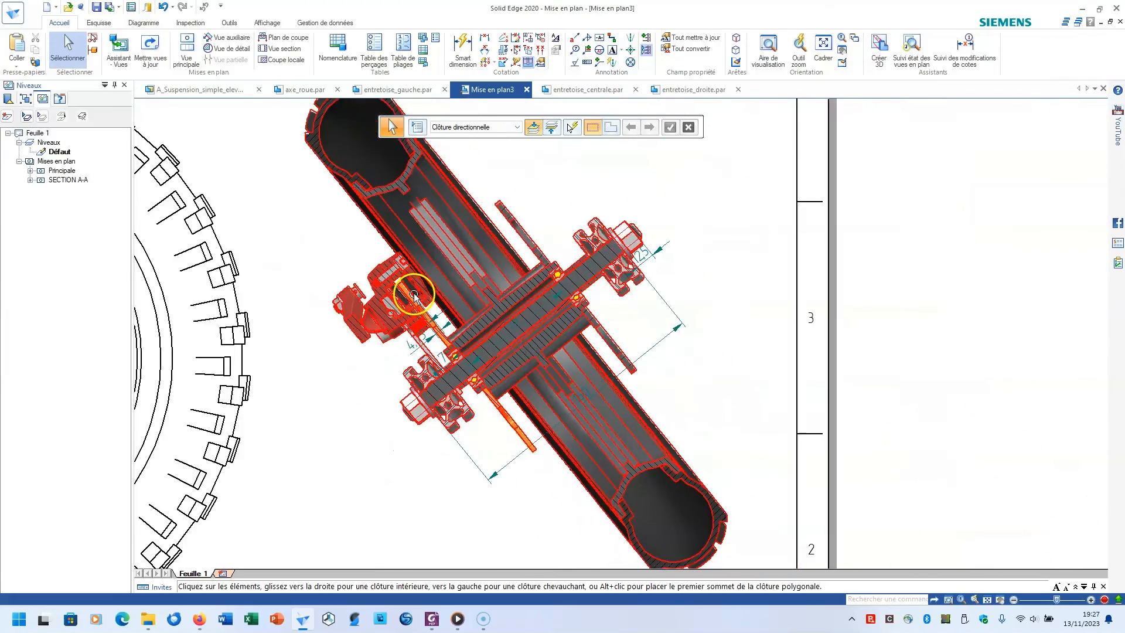
pyautogui.moveTo(432, 281); pyautogui.dragTo(684, 315, button='middle')
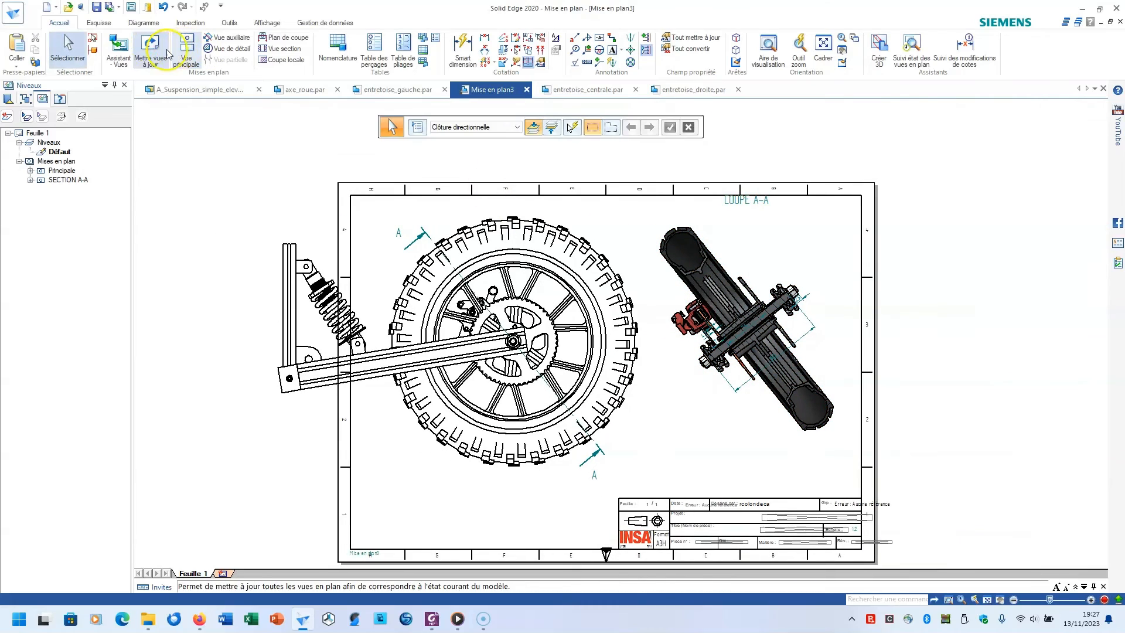
pyautogui.click(104, 24)
pyautogui.click(68, 39)
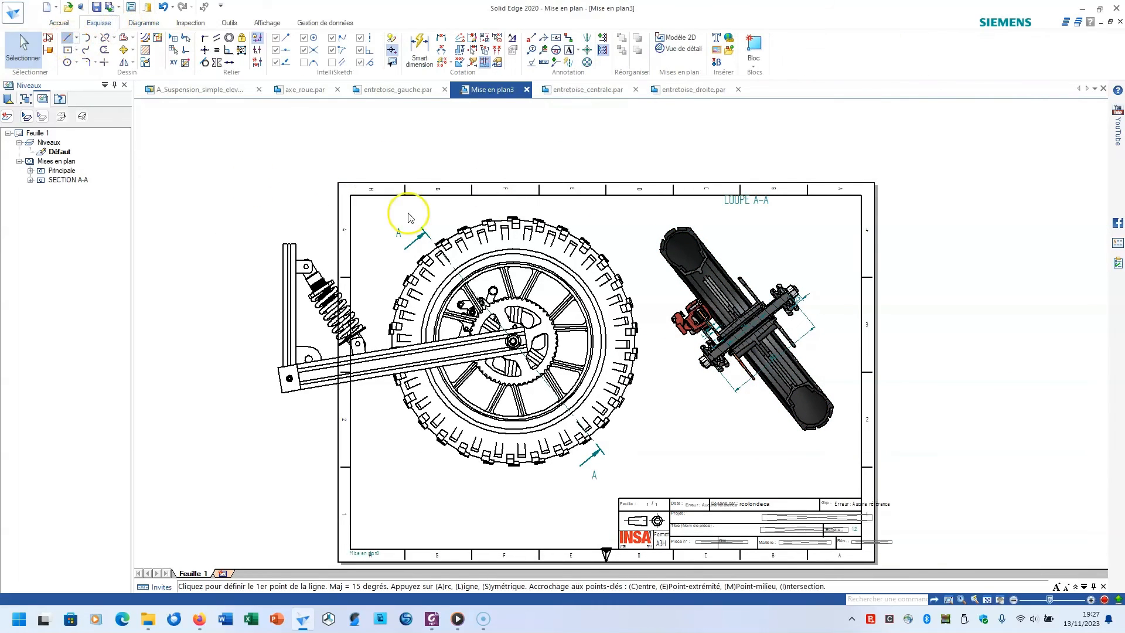
pyautogui.click(513, 206)
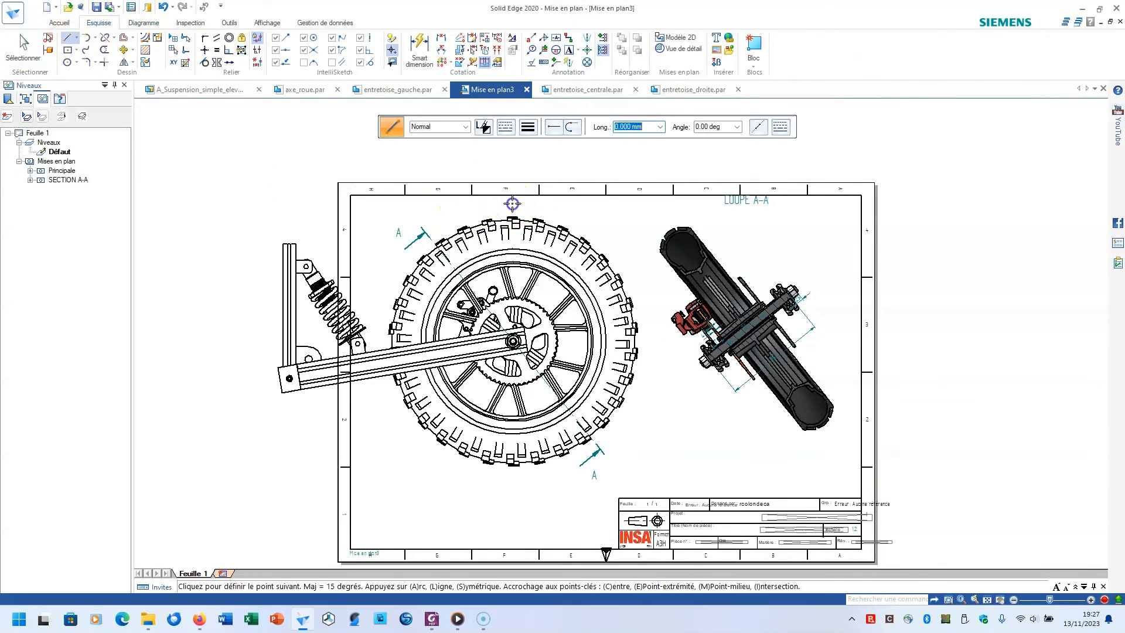
pyautogui.click(511, 485)
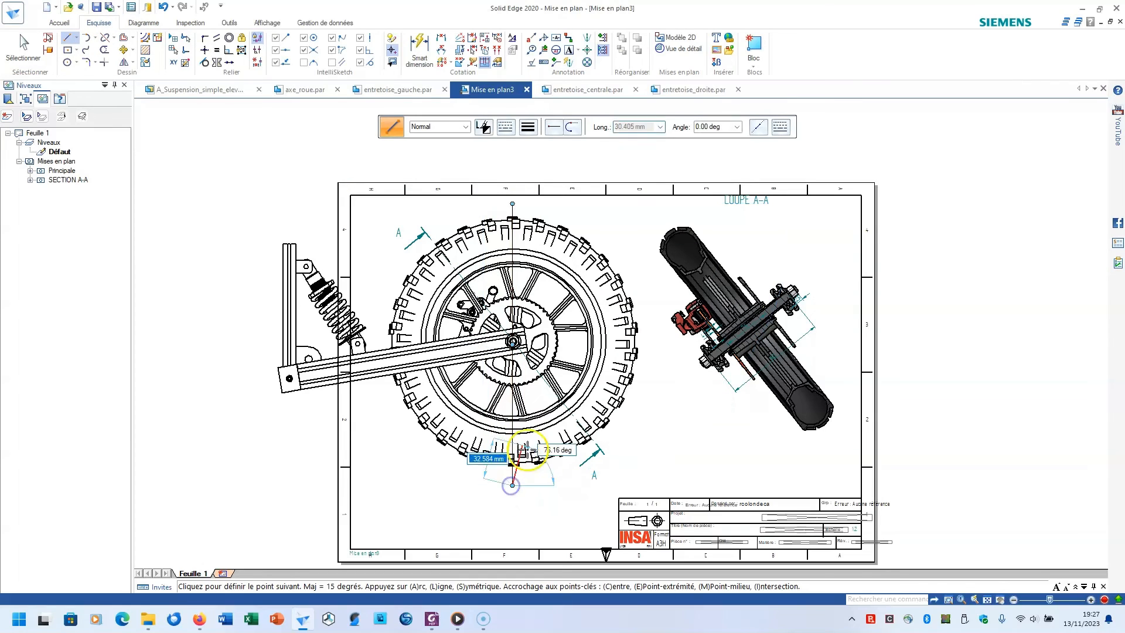
pyautogui.press('Escape')
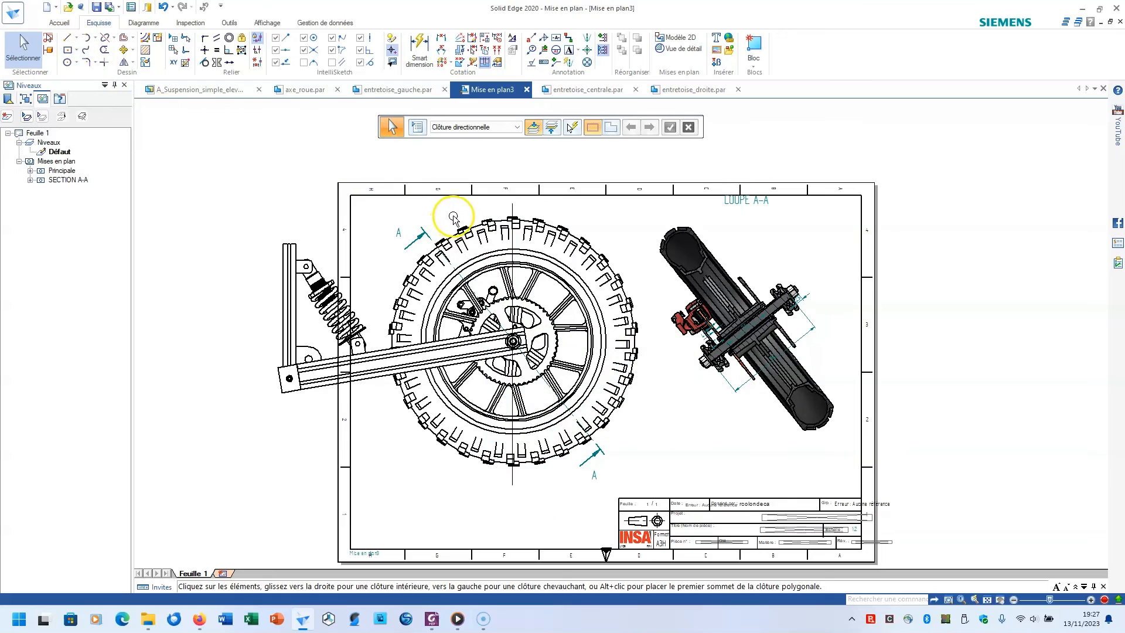
# Draw a second, slightly tilted line across the wheel in the main view, passing through the brake caliper area beside the centre line.
pyautogui.click(65, 39)
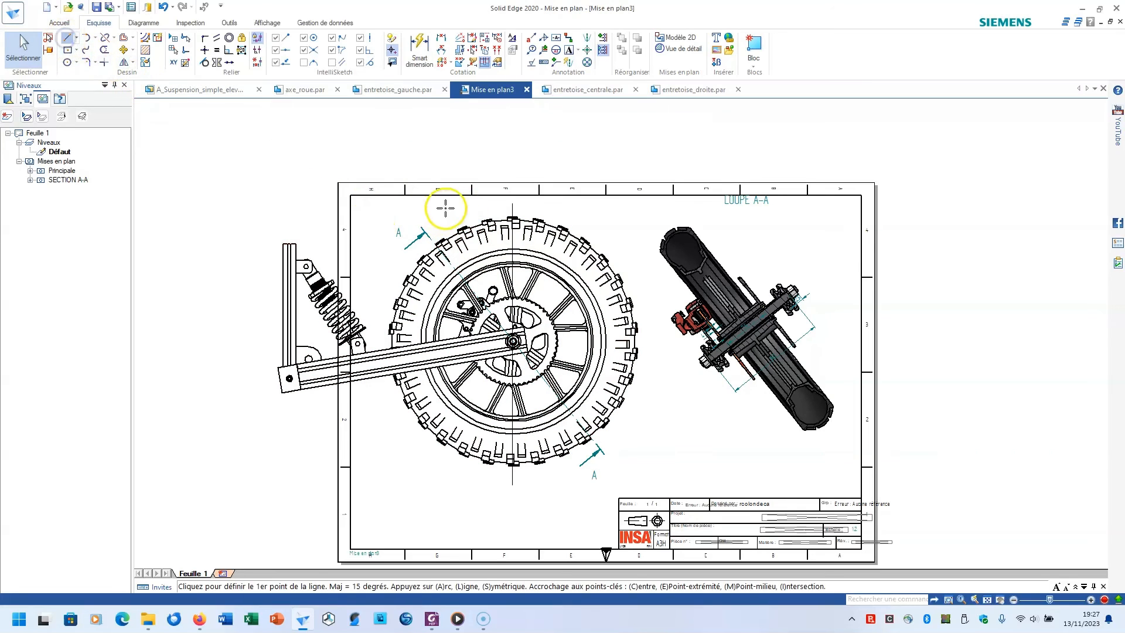
pyautogui.click(467, 205)
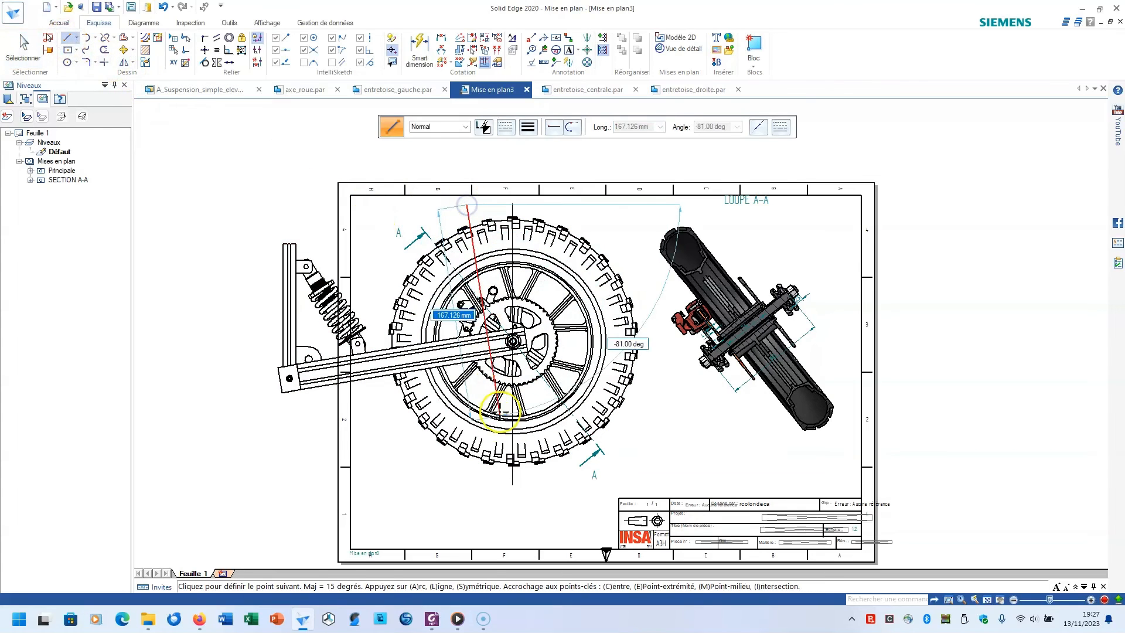
pyautogui.click(480, 486)
pyautogui.press('Escape')
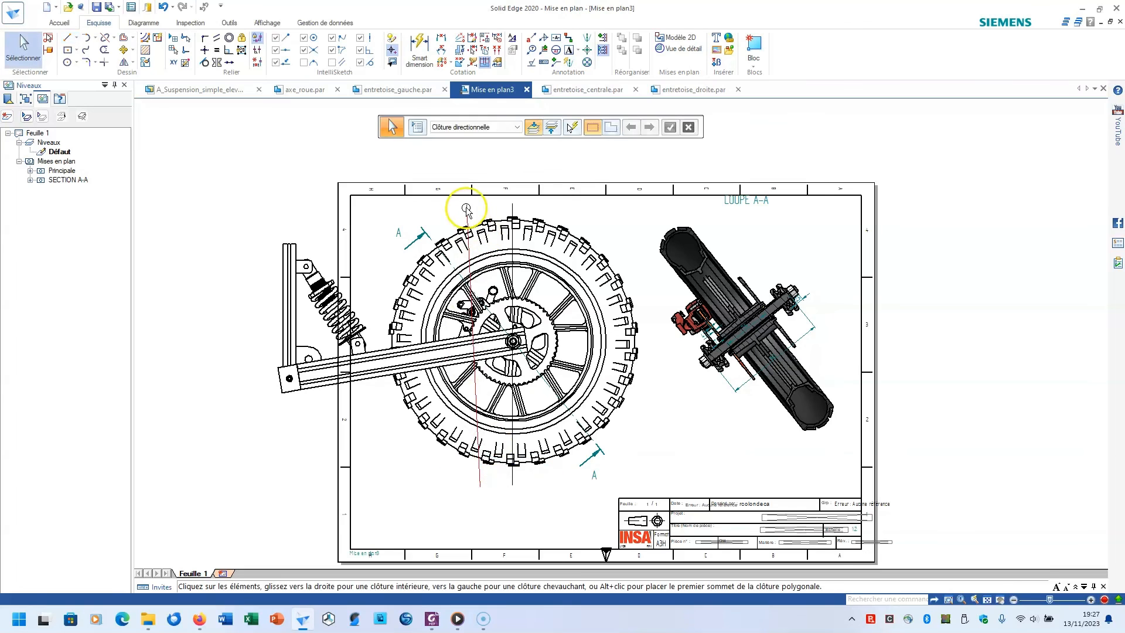
# Move the caliper line's upper endpoint to make it nearly vertical, about 221 mm long at about -89.5°, and deselect it.
pyautogui.click(464, 203)
pyautogui.moveTo(464, 203); pyautogui.dragTo(477, 204)
pyautogui.scroll(5, 730, 350)
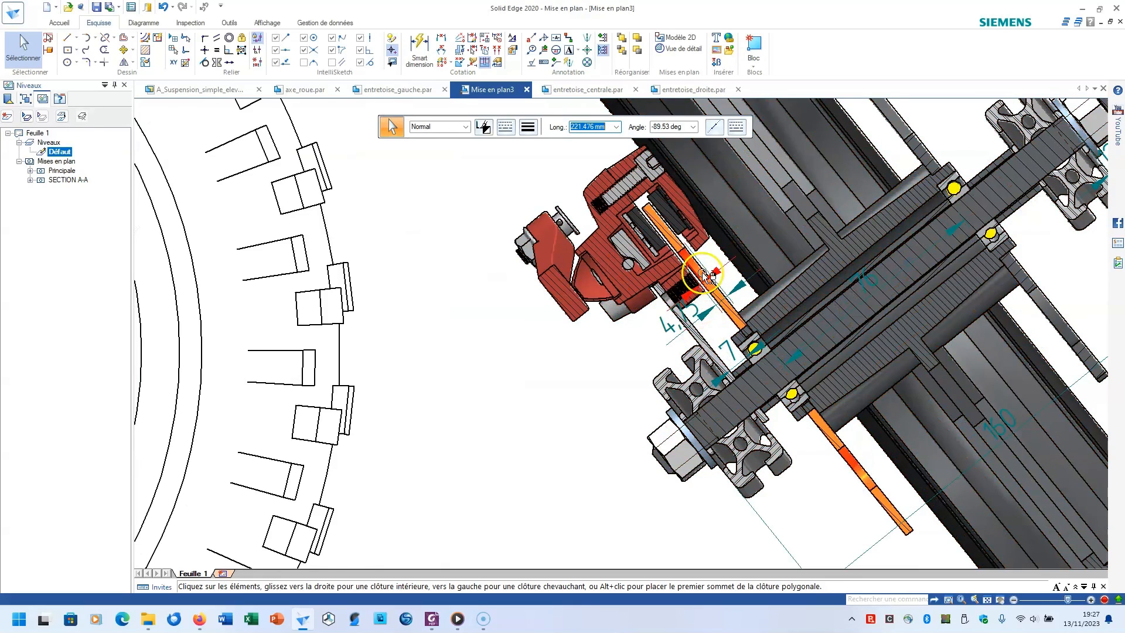
pyautogui.scroll(-2, 707, 276)
pyautogui.scroll(-4, 650, 355)
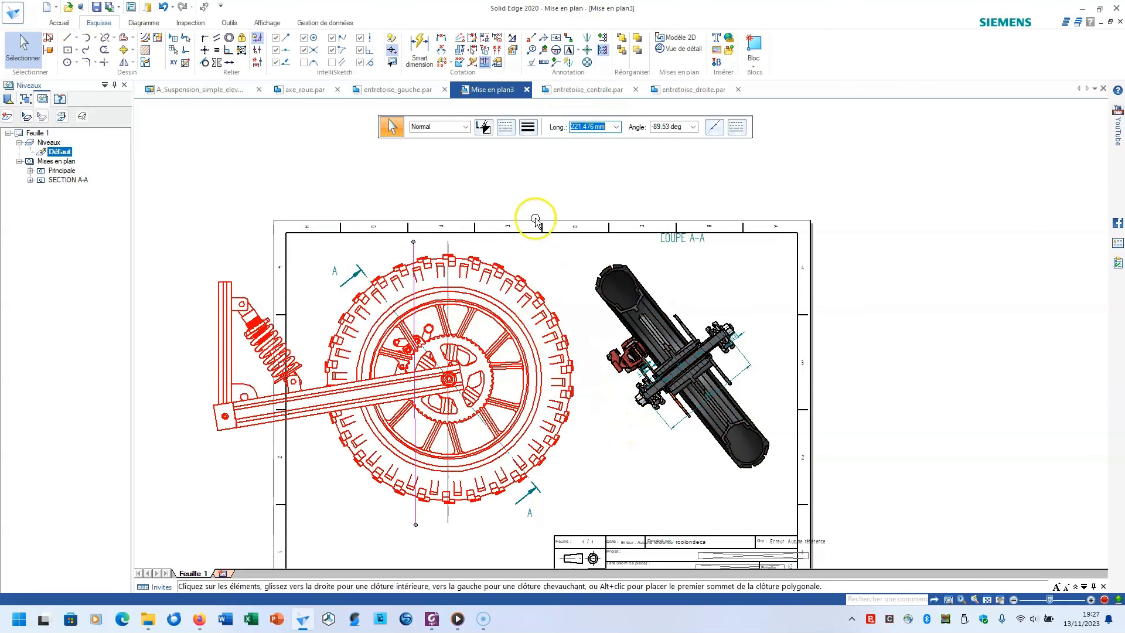
pyautogui.click(516, 179)
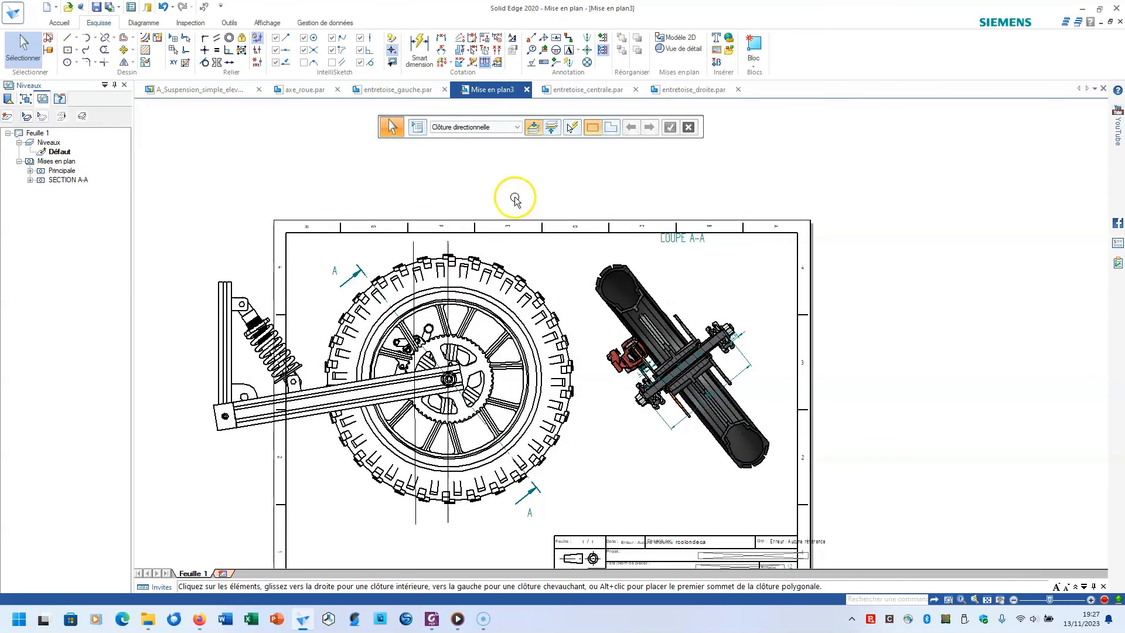
pyautogui.moveTo(613, 445); pyautogui.dragTo(620, 417, button='middle')
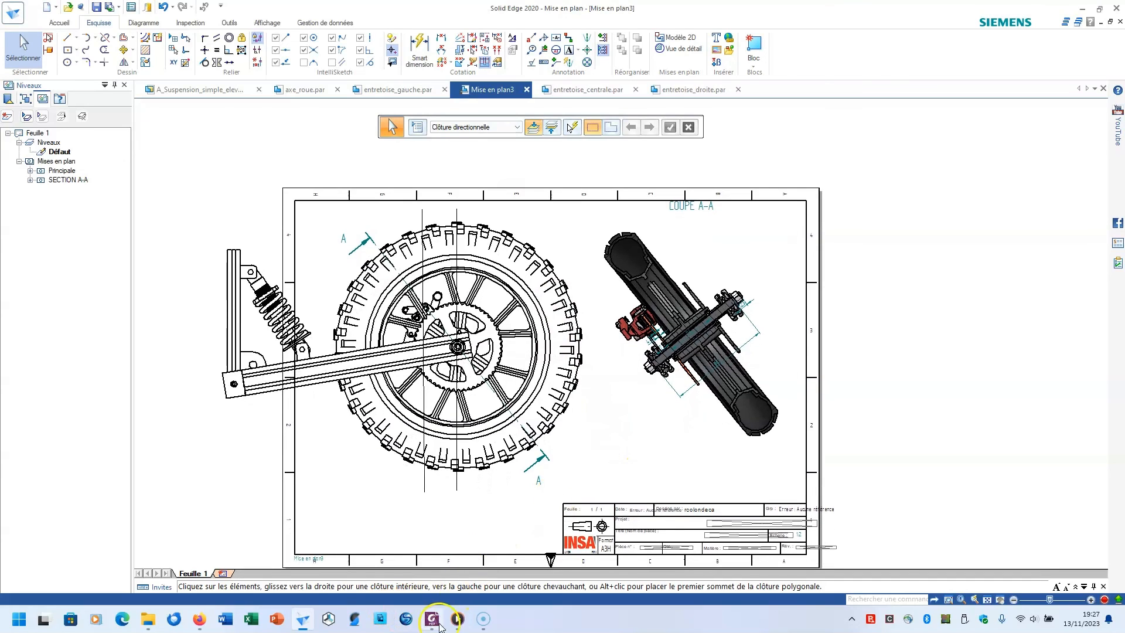